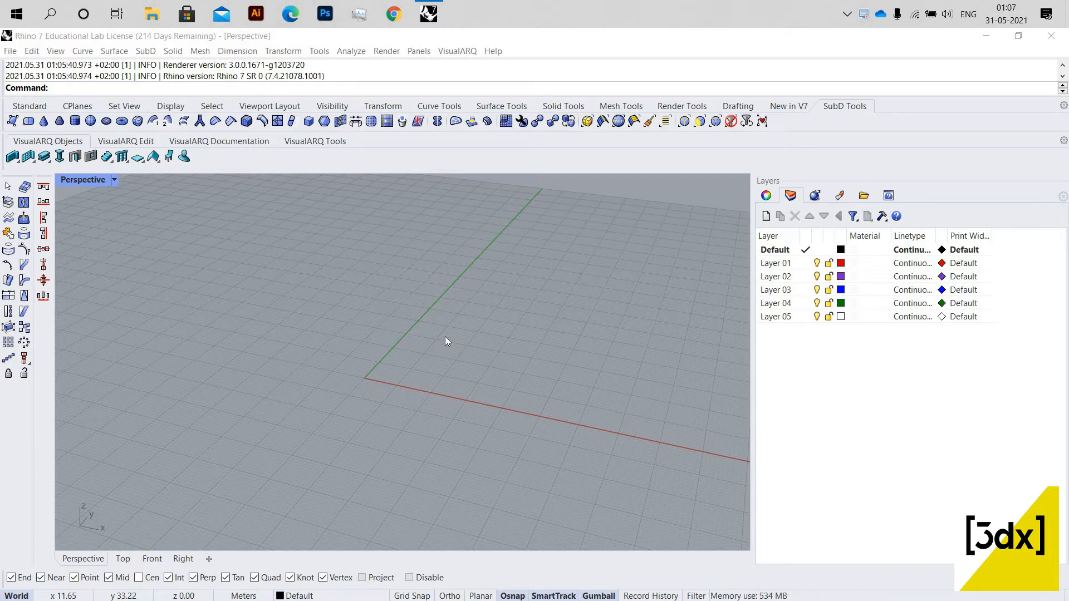
pyautogui.scroll(-4, 402, 402)
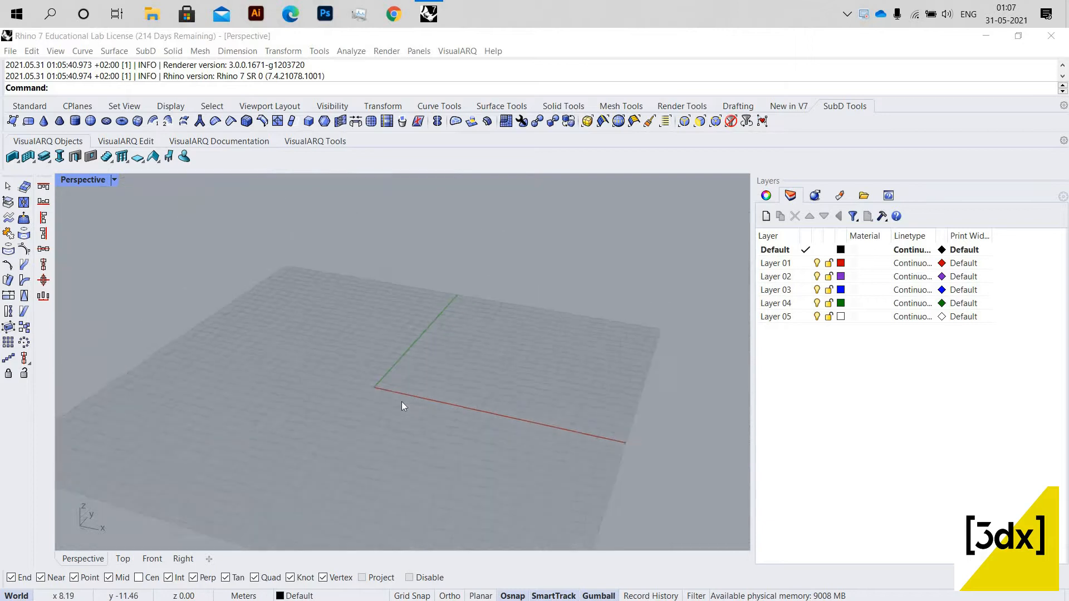
pyautogui.scroll(3, 384, 392)
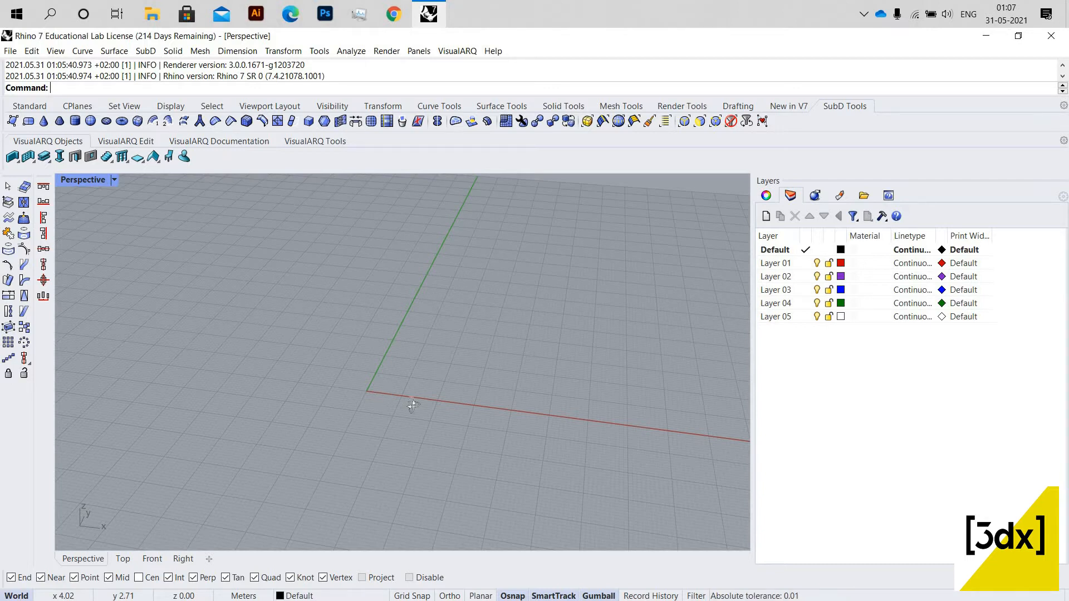
pyautogui.scroll(-5, 410, 406)
pyautogui.moveTo(370, 351); pyautogui.dragTo(427, 425, button='right')
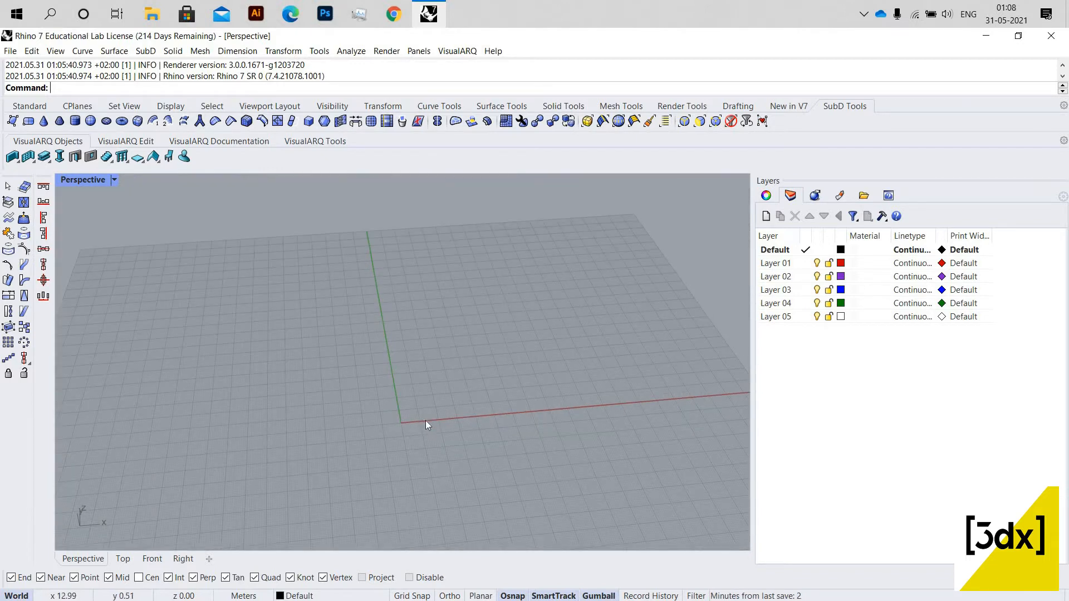
pyautogui.scroll(1, 425, 420)
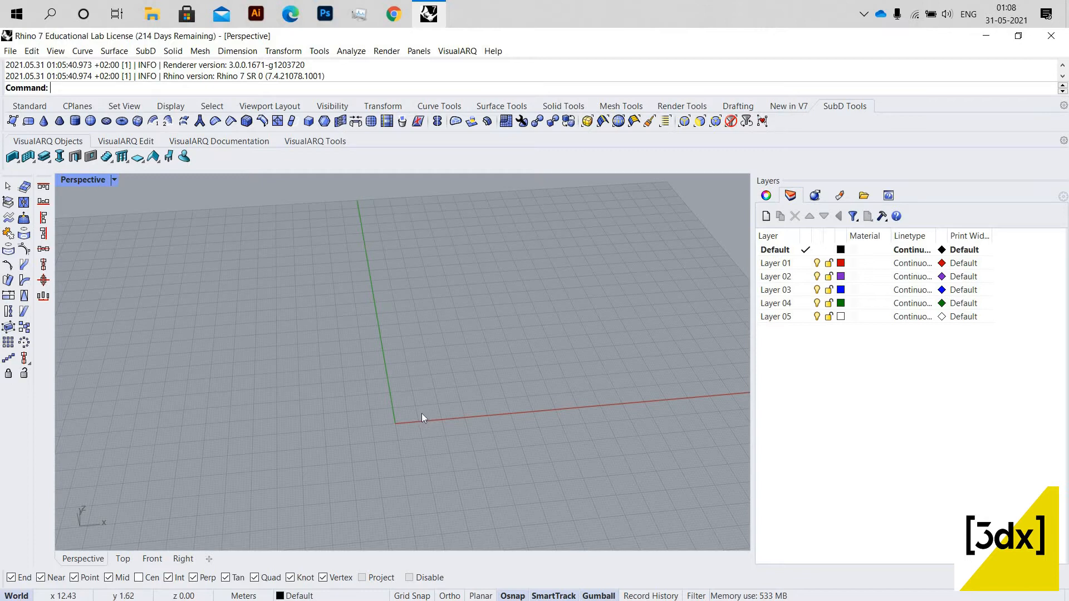
pyautogui.scroll(-3, 420, 407)
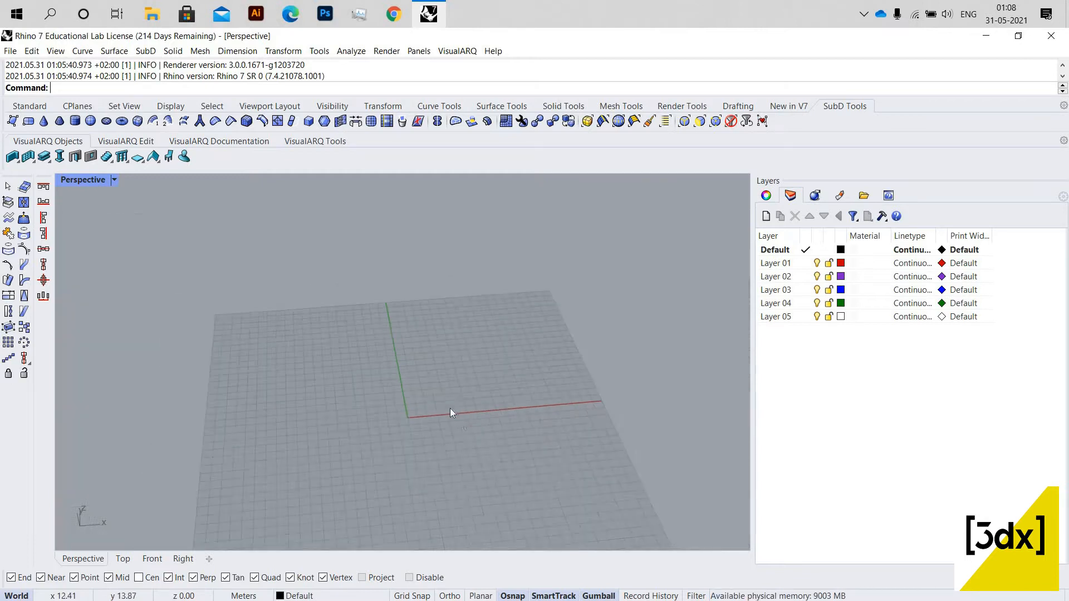
pyautogui.scroll(4, 416, 413)
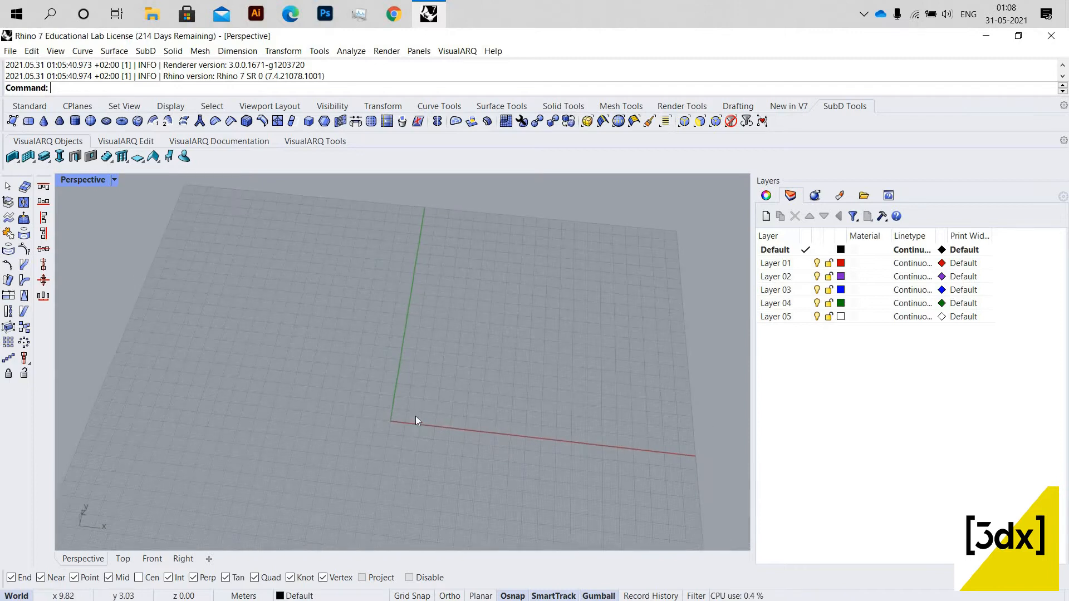
# Draw a guide line from the origin (0,0) along the X axis with Ortho enabled.
pyautogui.press('Up')
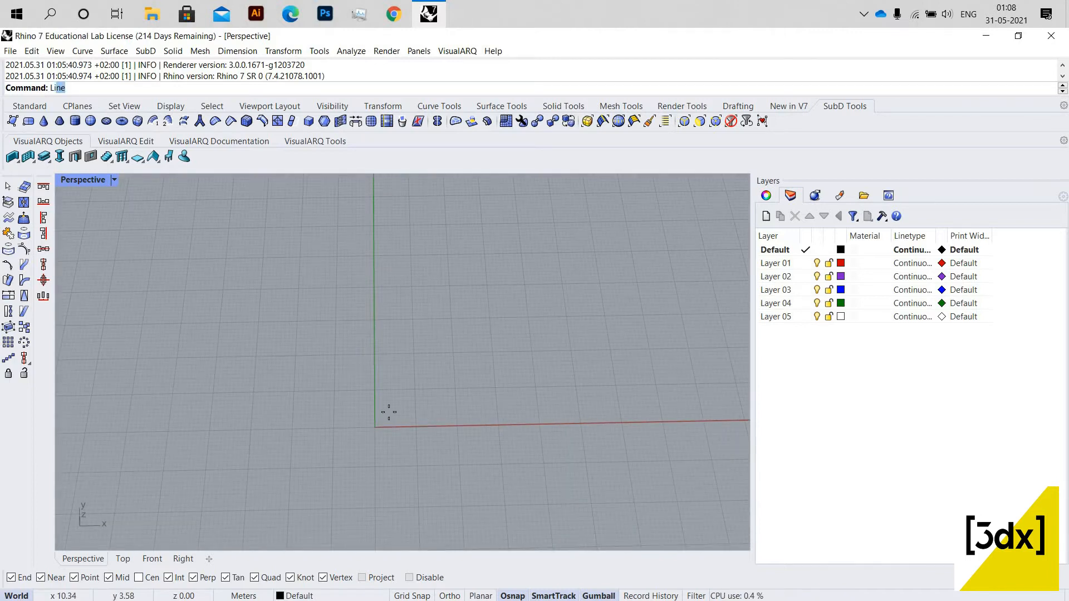
pyautogui.press('Return')
pyautogui.write('0')
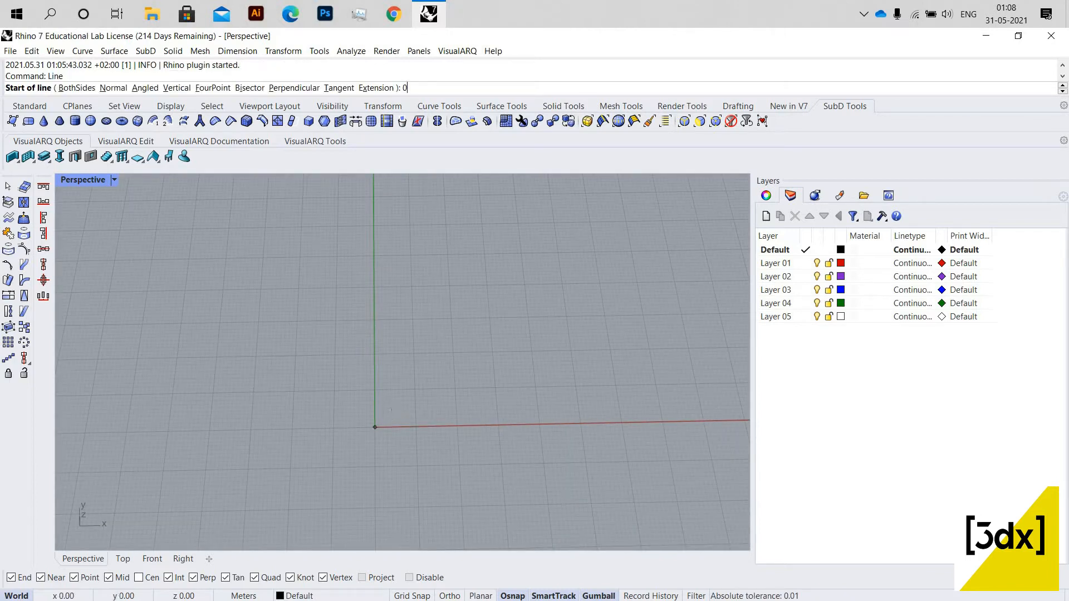
pyautogui.write(',0')
pyautogui.press('Return')
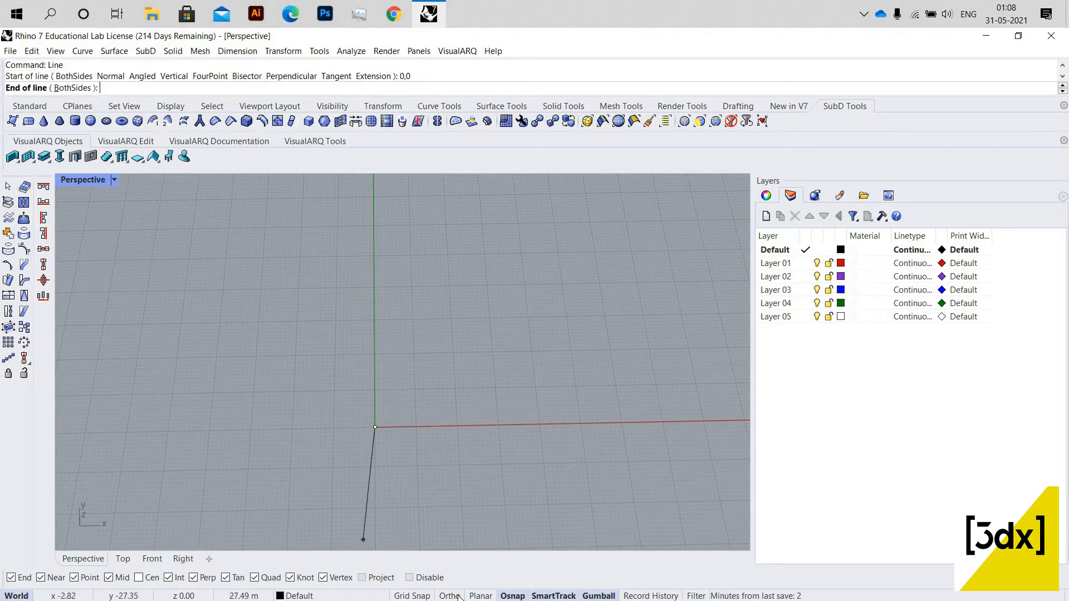
pyautogui.keyDown('shift'); pyautogui.click(556, 426); pyautogui.keyUp('shift')
# Draw a guide line up the Y axis, plus a slanted line from its middle part to about 8.5 m along the X-axis line.
pyautogui.press('Return')
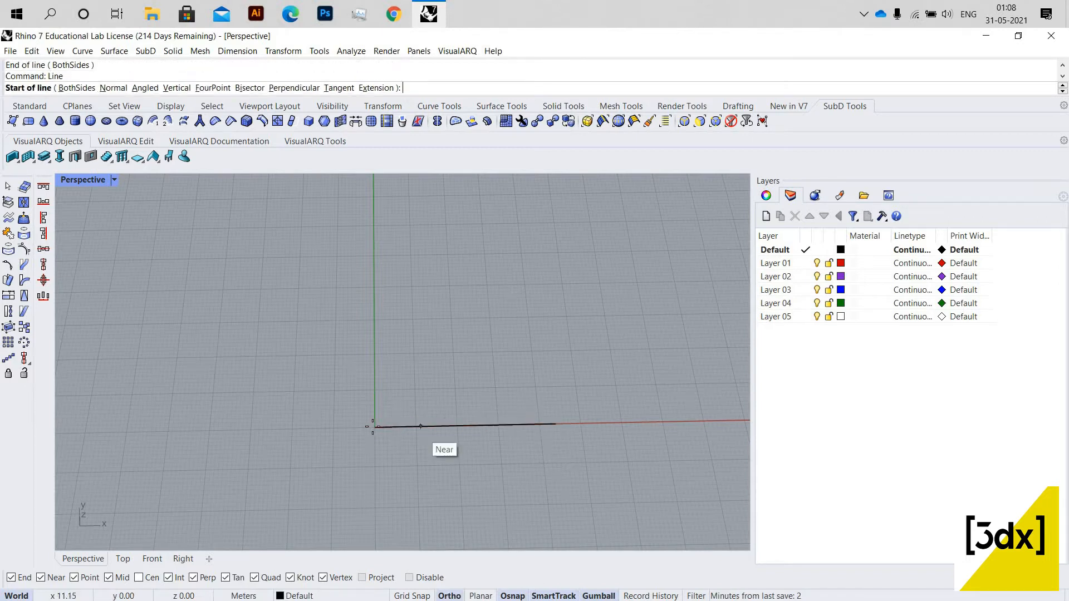
pyautogui.click(374, 317)
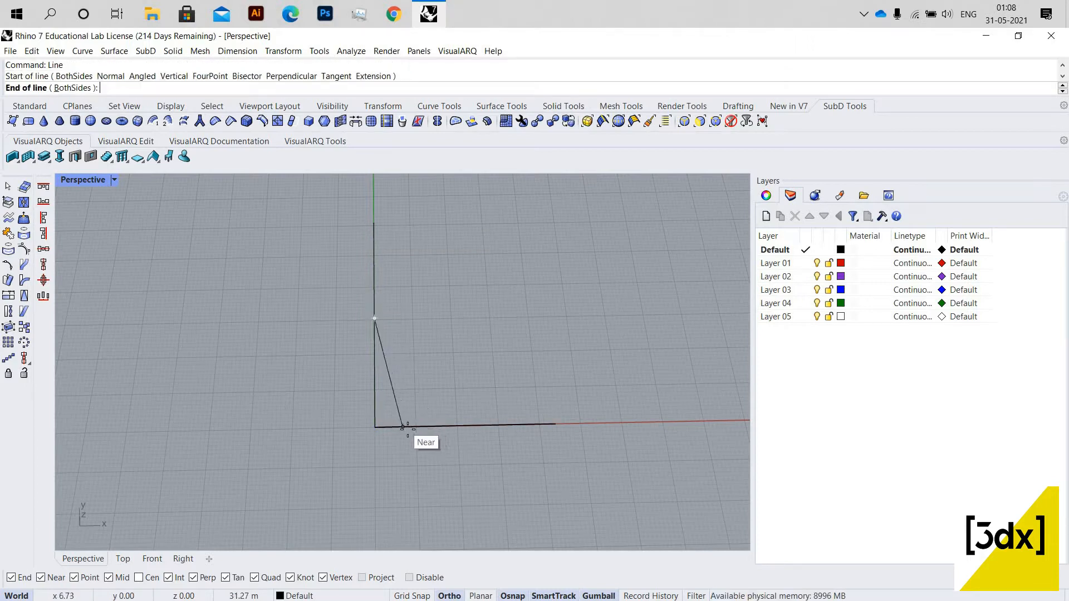
pyautogui.click(410, 429)
# Mirror a copy of the slanted line across the Y-axis guide line to form a peak.
pyautogui.click(388, 403)
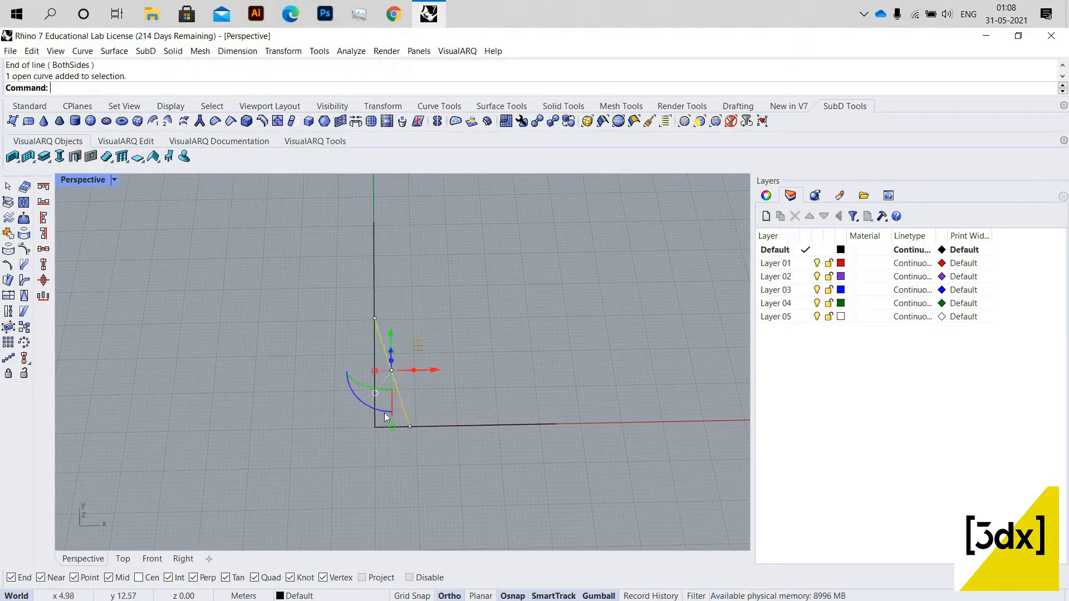
pyautogui.write('mirror')
pyautogui.press('Return')
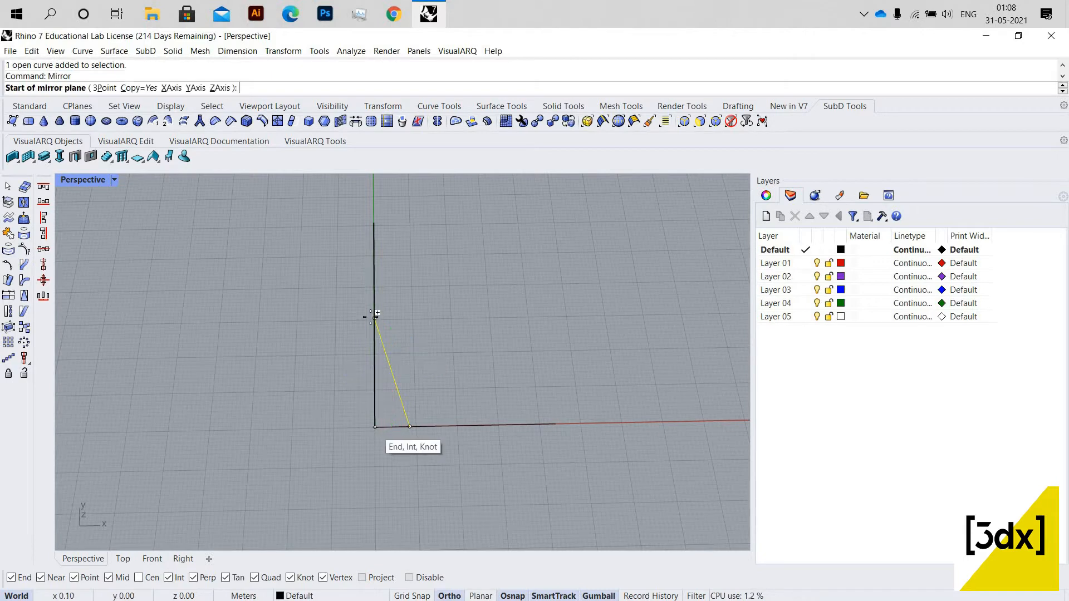
pyautogui.click(375, 427)
pyautogui.click(399, 399)
pyautogui.press('Escape')
# Mirror copies of both slanted lines across the X axis through their lower endpoints to complete a diamond.
pyautogui.click(399, 393)
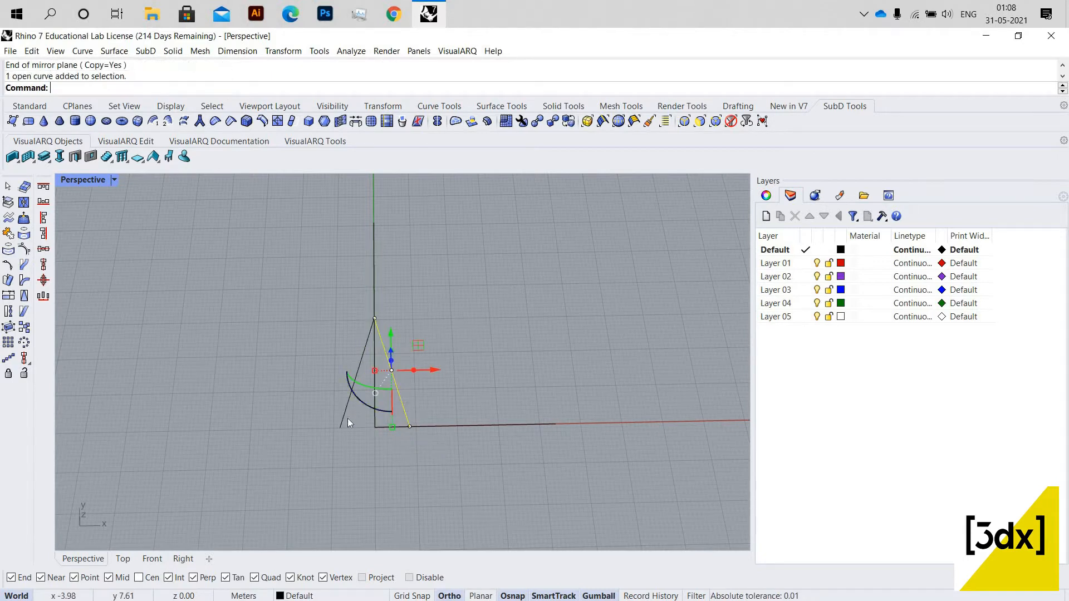
pyautogui.keyDown('shift'); pyautogui.click(344, 416); pyautogui.keyUp('shift')
pyautogui.write('mirror')
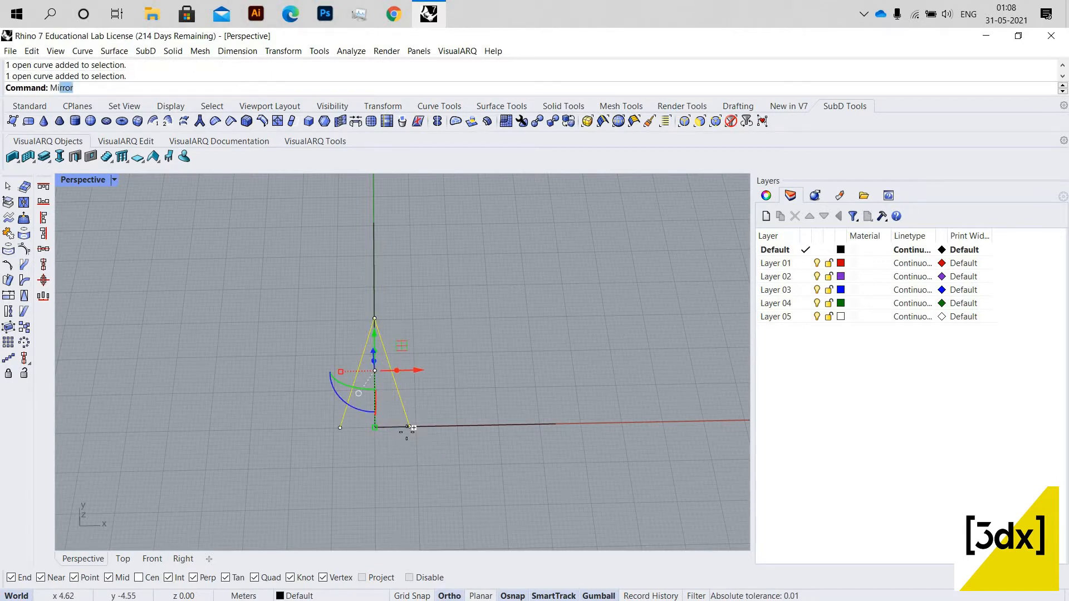
pyautogui.press('Return')
pyautogui.click(410, 426)
pyautogui.click(339, 428)
pyautogui.press('Escape')
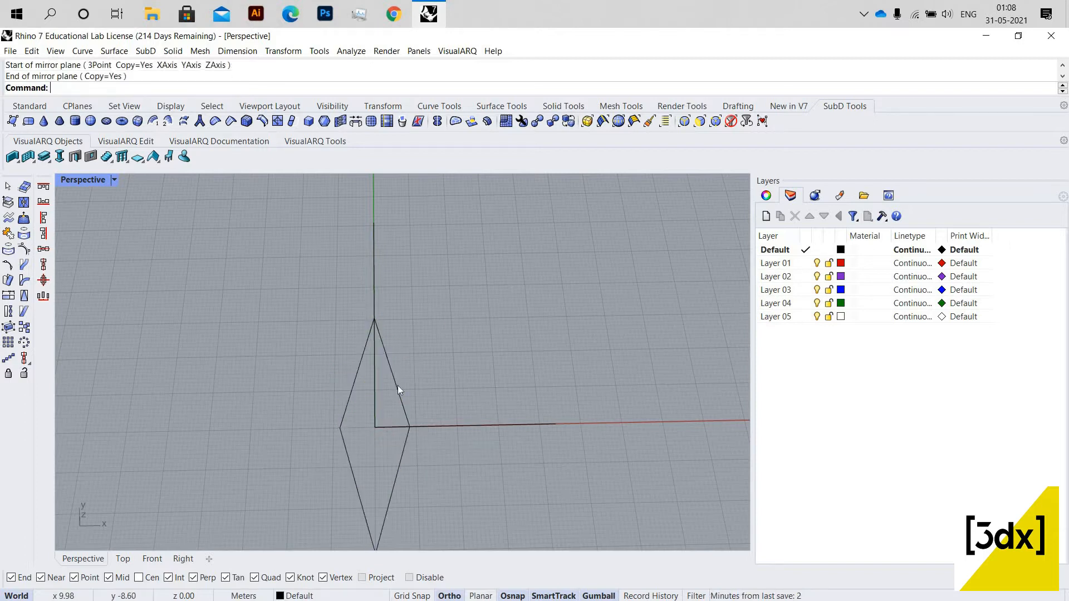
# Rotate a copy of the four diamond lines 90 degrees about the origin with Copy=Yes.
pyautogui.moveTo(418, 484); pyautogui.dragTo(318, 463)
pyautogui.keyDown('shift'); pyautogui.click(397, 385); pyautogui.keyUp('shift')
pyautogui.keyDown('shift'); pyautogui.click(353, 385); pyautogui.keyUp('shift')
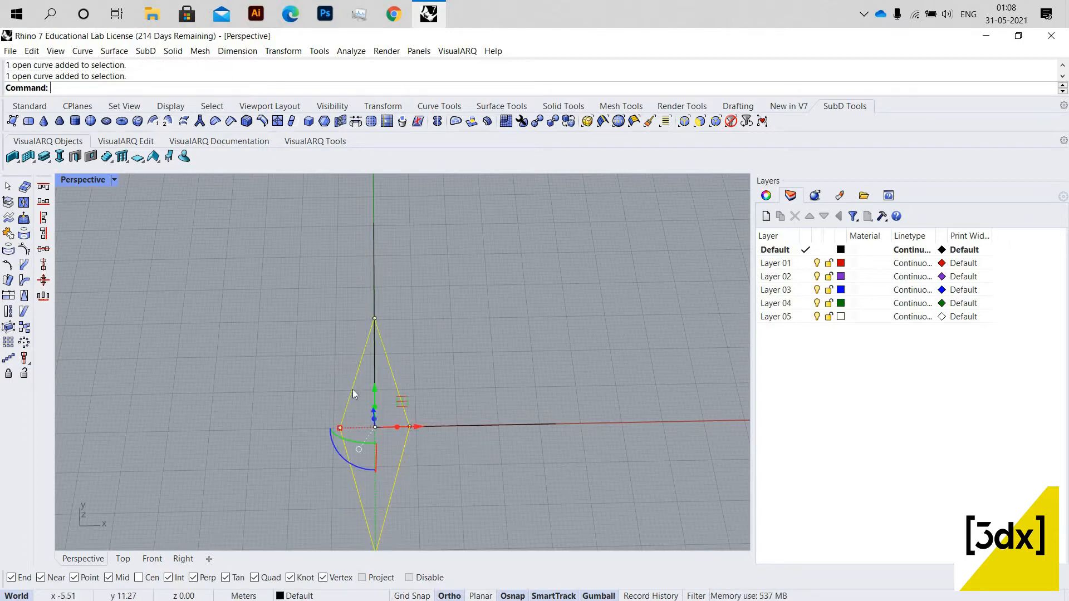
pyautogui.write('ro')
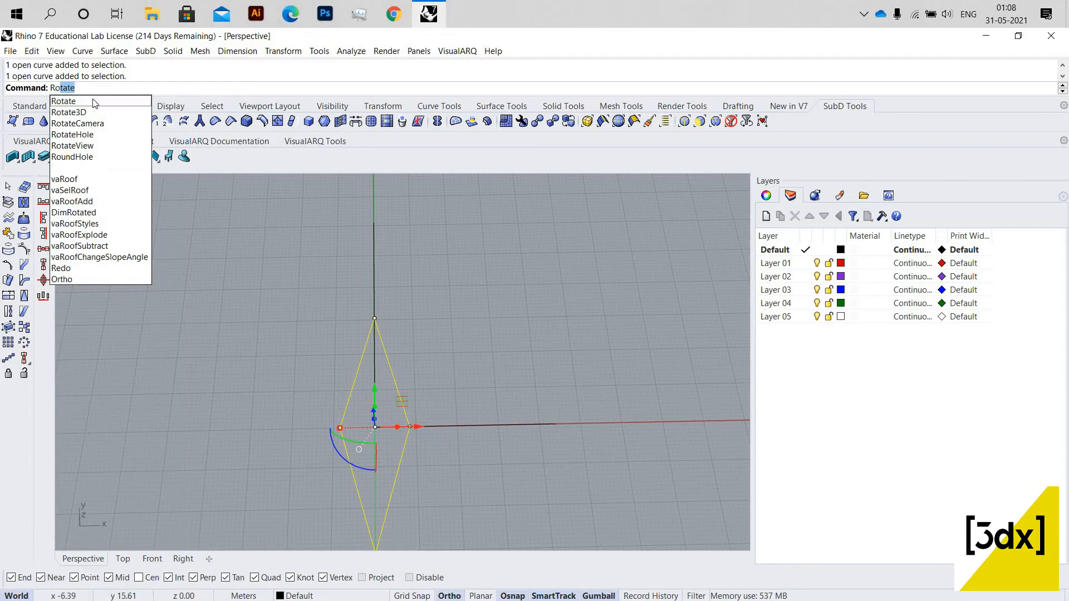
pyautogui.click(93, 102)
pyautogui.click(105, 88)
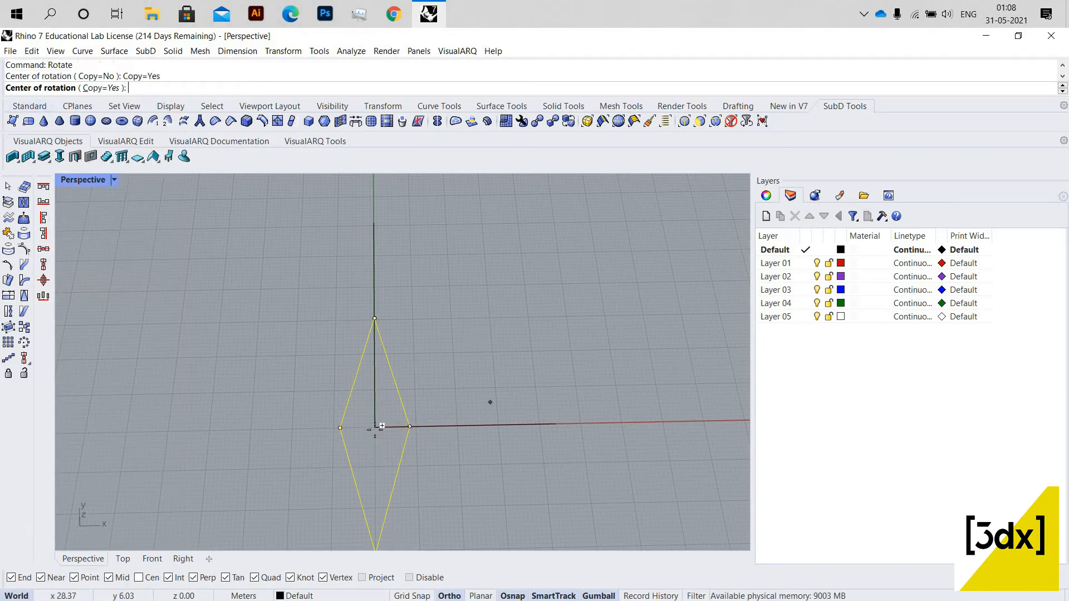
pyautogui.click(381, 427)
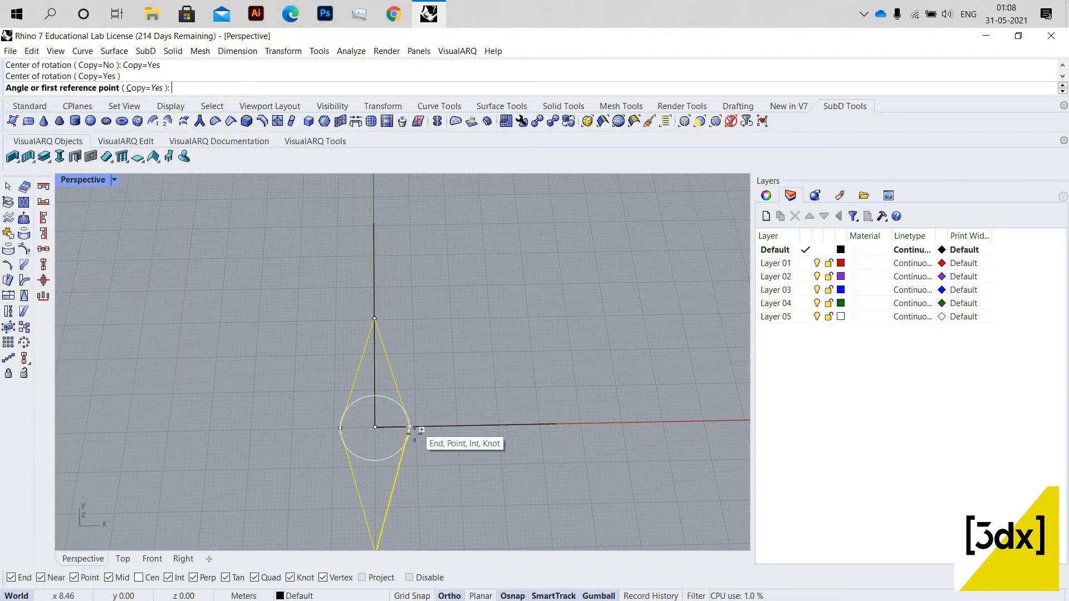
pyautogui.click(415, 428)
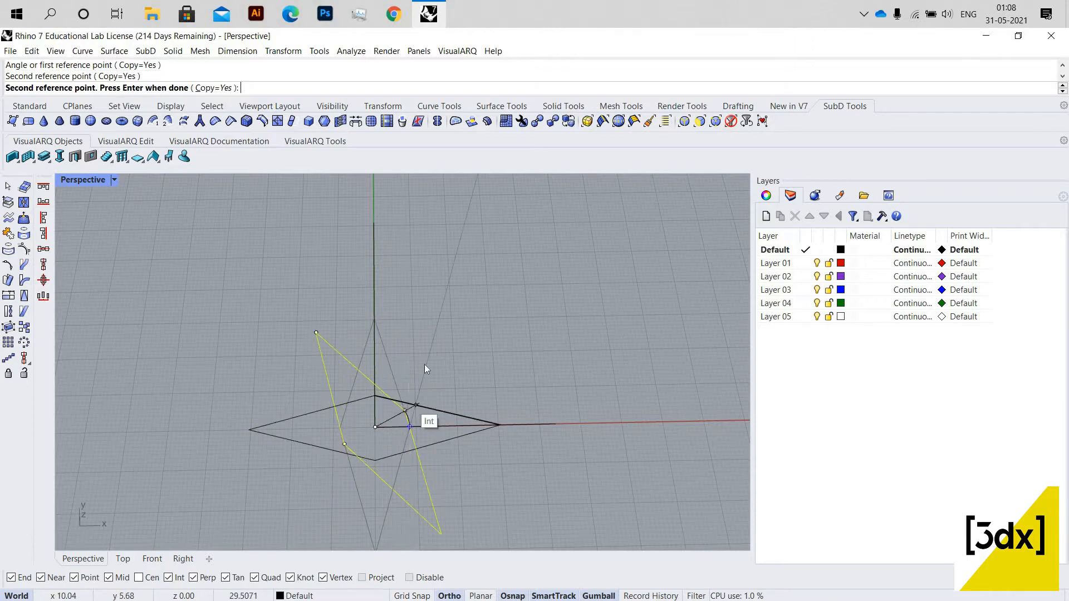
pyautogui.press('Return')
pyautogui.press('Escape')
# Using all lines of both diamonds as cutting objects, trim the inner overlapping segments on the upper and negative-X sides of the star.
pyautogui.scroll(-6, 387, 356)
pyautogui.scroll(4, 415, 402)
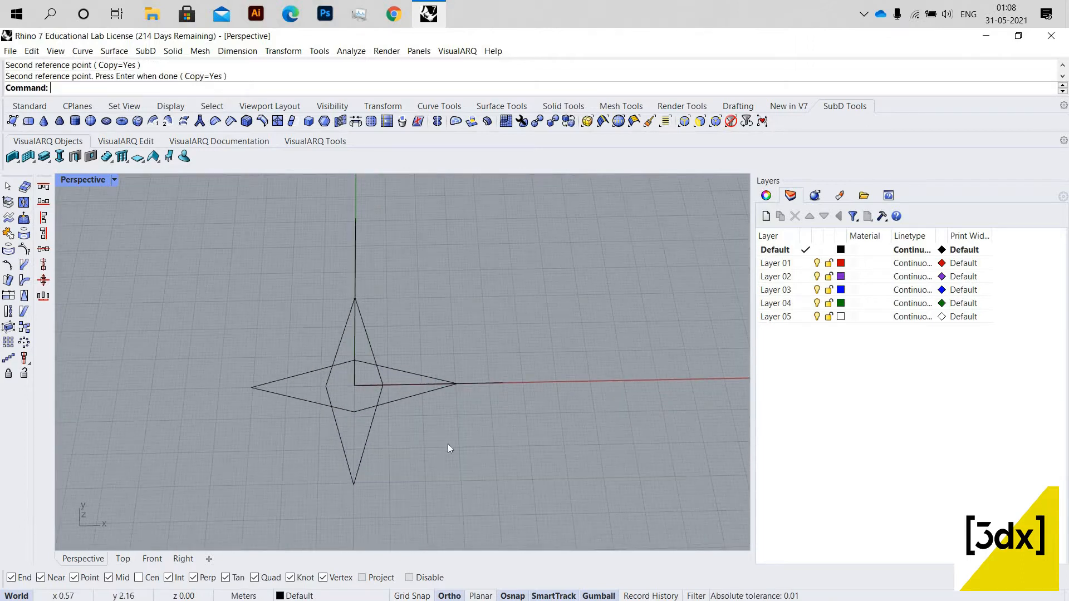
pyautogui.scroll(3, 440, 428)
pyautogui.click(430, 413)
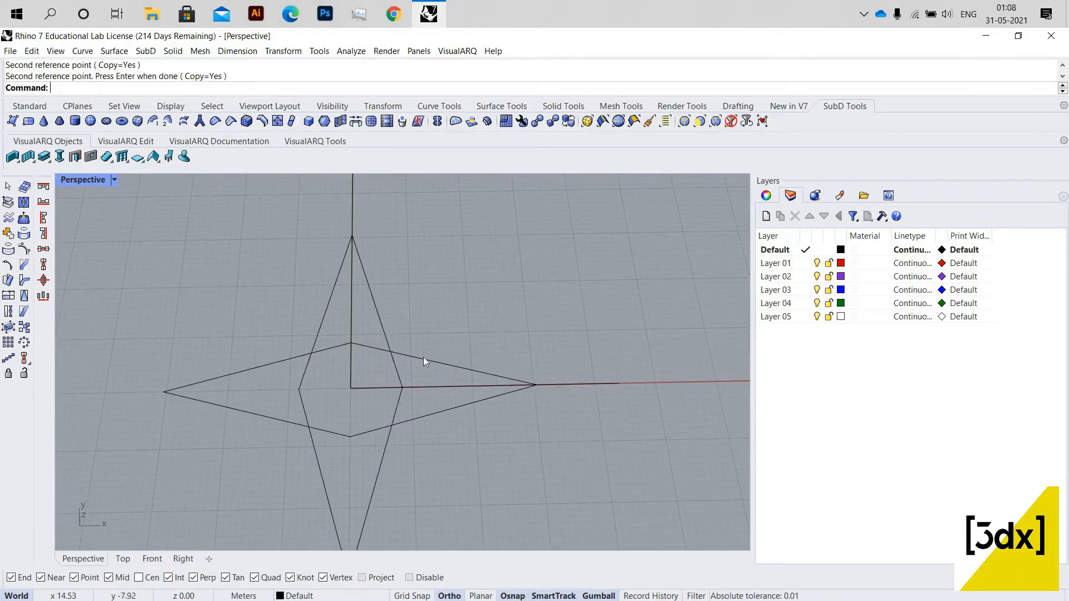
pyautogui.click(282, 360)
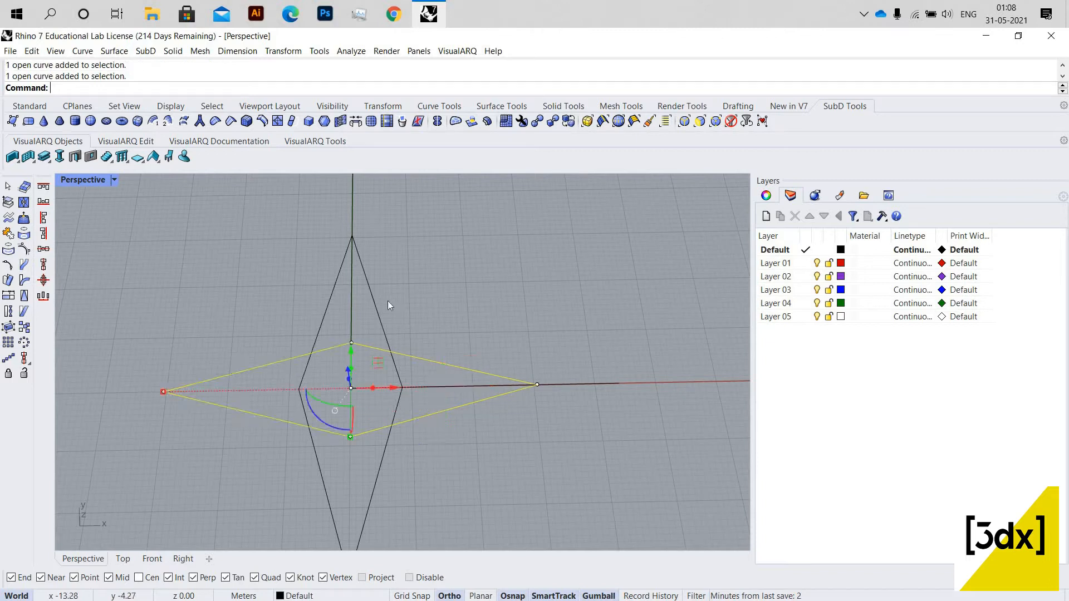
pyautogui.keyDown('shift'); pyautogui.click(333, 287); pyautogui.keyUp('shift')
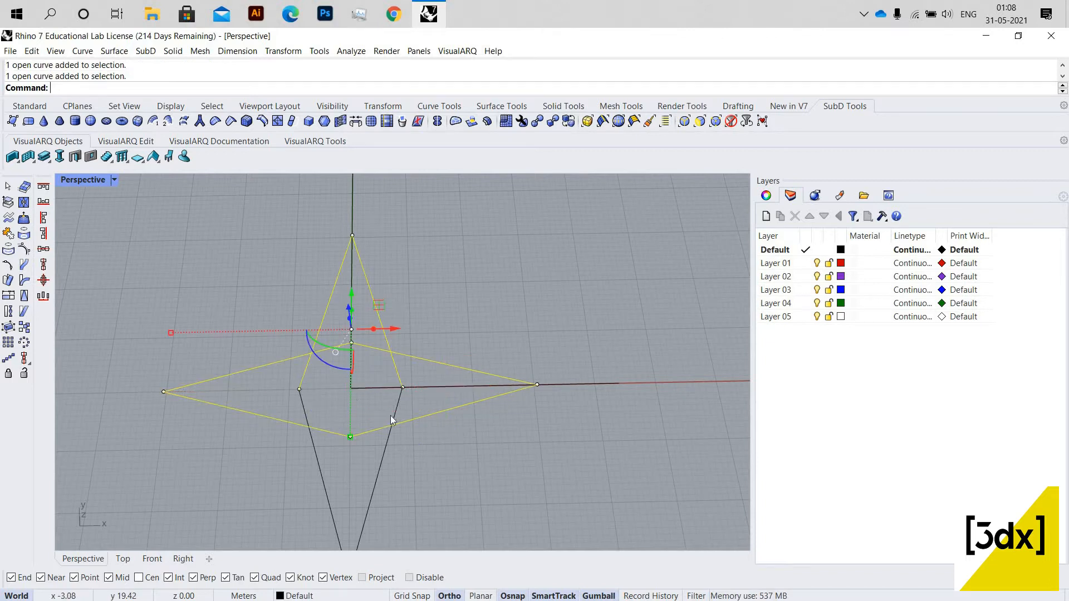
pyautogui.scroll(-2, 390, 415)
pyautogui.keyDown('shift'); pyautogui.moveTo(362, 477); pyautogui.dragTo(358, 411, button='right'); pyautogui.keyUp('shift')
pyautogui.keyDown('shift'); pyautogui.click(339, 413); pyautogui.keyUp('shift')
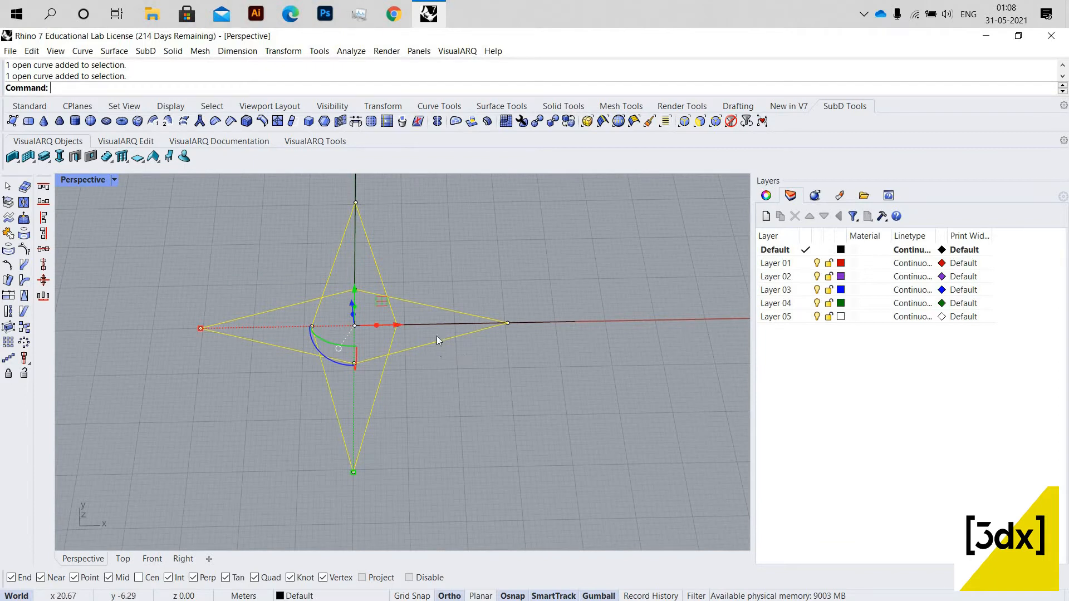
pyautogui.write('Trim')
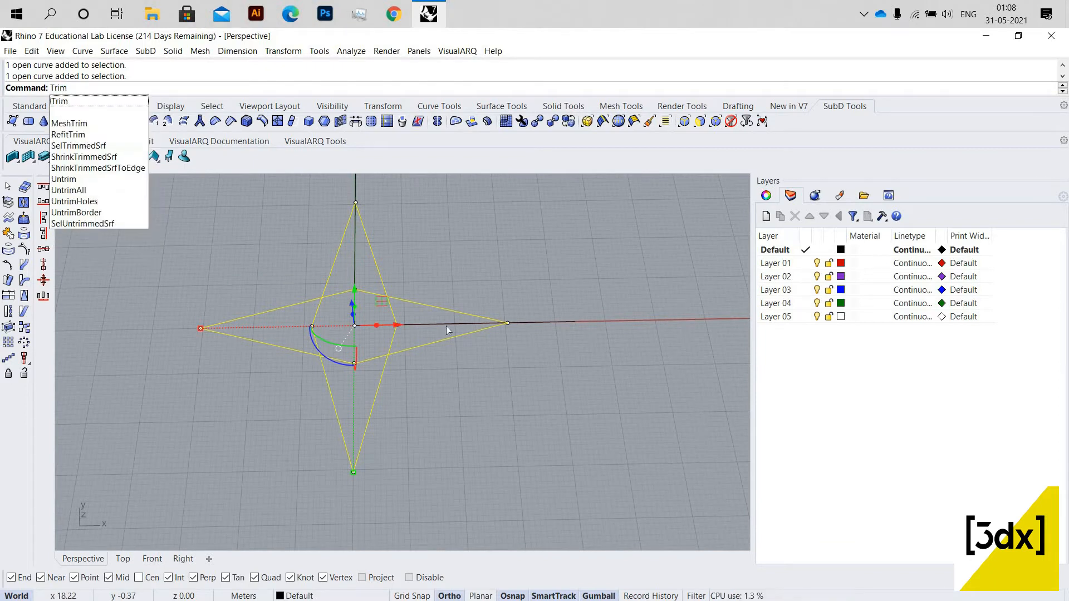
pyautogui.press('Return')
pyautogui.scroll(3, 381, 302)
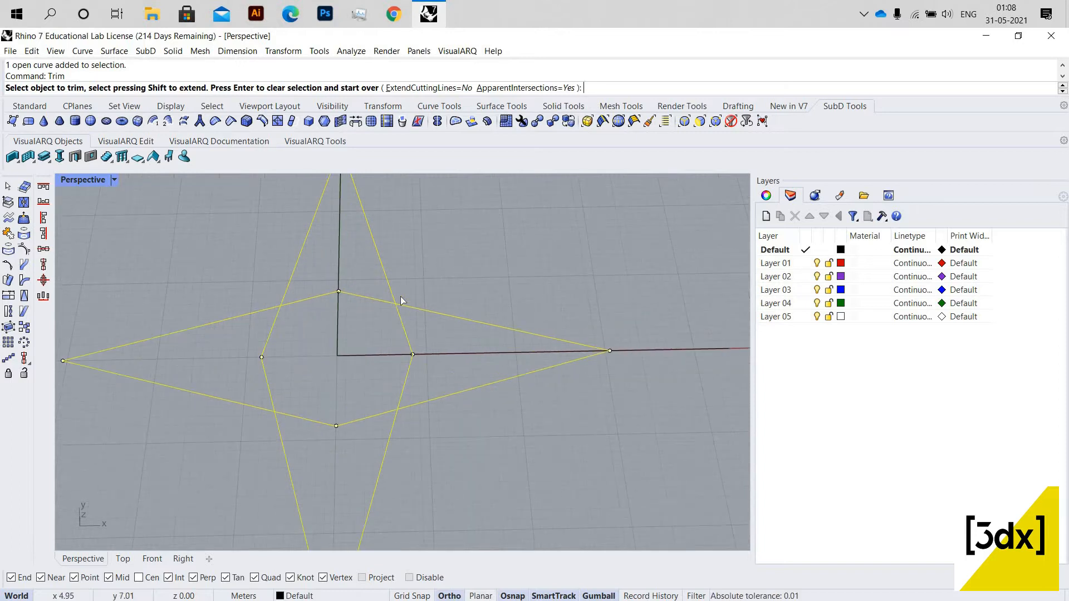
pyautogui.click(309, 299)
pyautogui.click(264, 351)
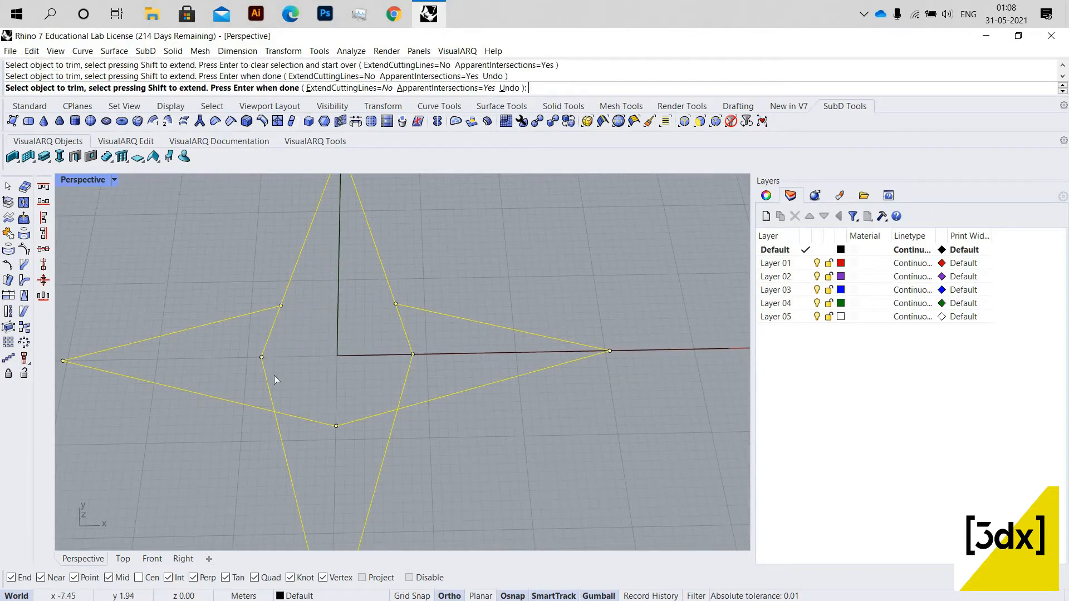
pyautogui.click(268, 389)
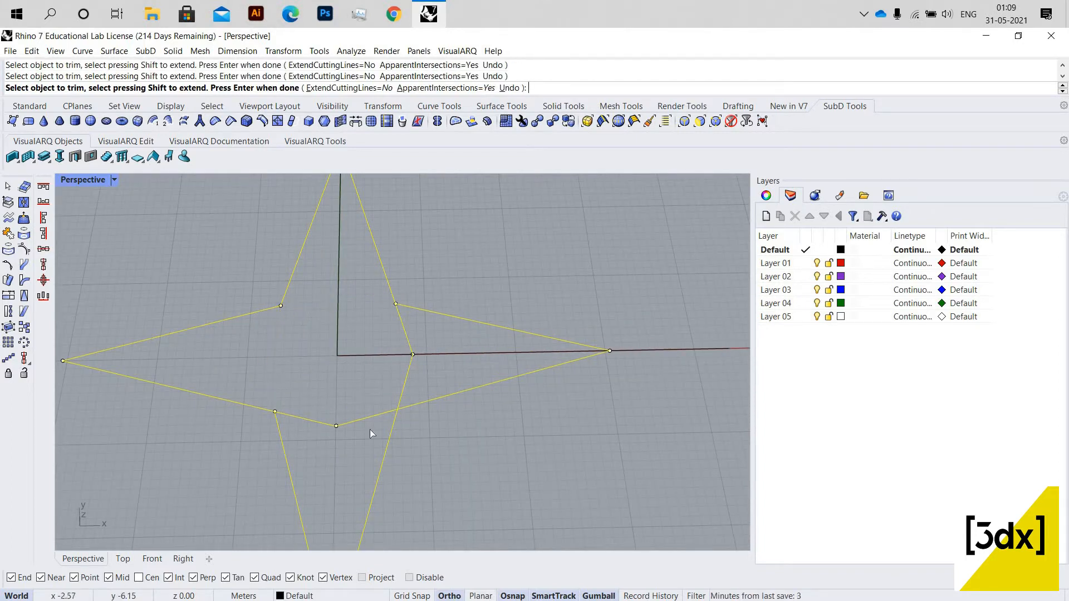
# Trim the remaining inner segments on the lower and positive-X sides, leaving only the four-pointed star outline.
pyautogui.click(365, 418)
pyautogui.click(328, 424)
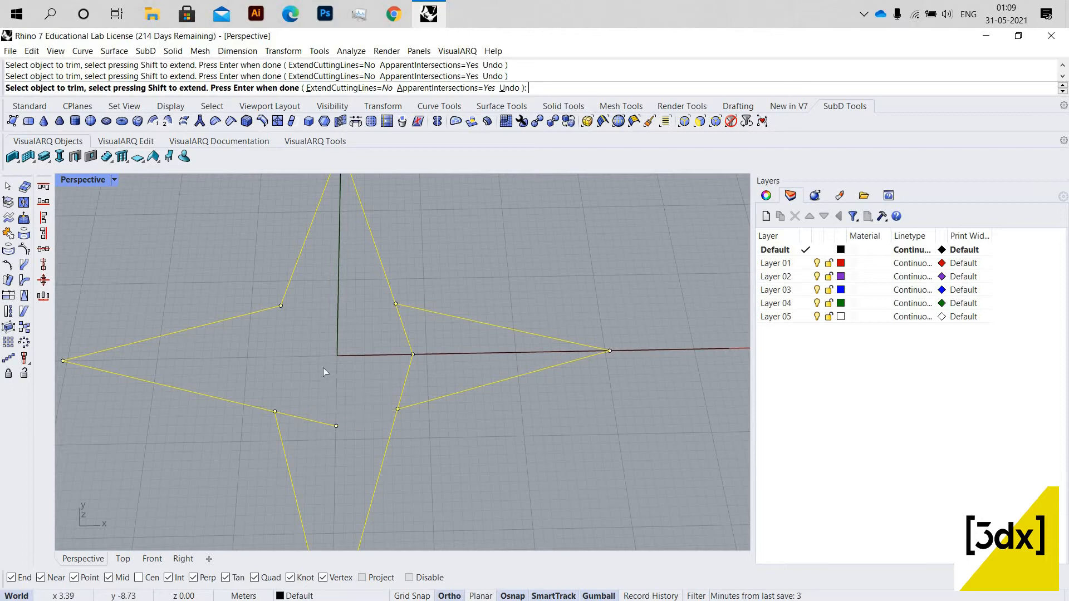
pyautogui.click(405, 383)
pyautogui.click(405, 332)
pyautogui.scroll(-15, 403, 372)
pyautogui.press('Return')
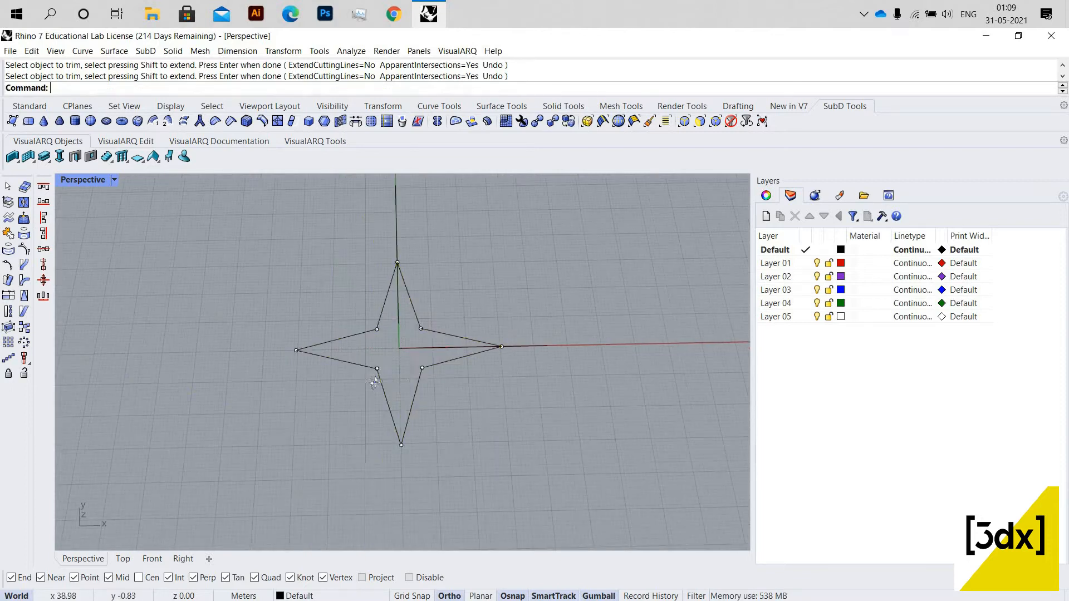
# Delete the two guide lines that run from the origin along the X and Y axes.
pyautogui.moveTo(396, 370); pyautogui.dragTo(423, 386, button='right')
pyautogui.scroll(8, 401, 365)
pyautogui.scroll(4, 423, 371)
pyautogui.scroll(3, 422, 379)
pyautogui.moveTo(434, 313); pyautogui.dragTo(405, 374)
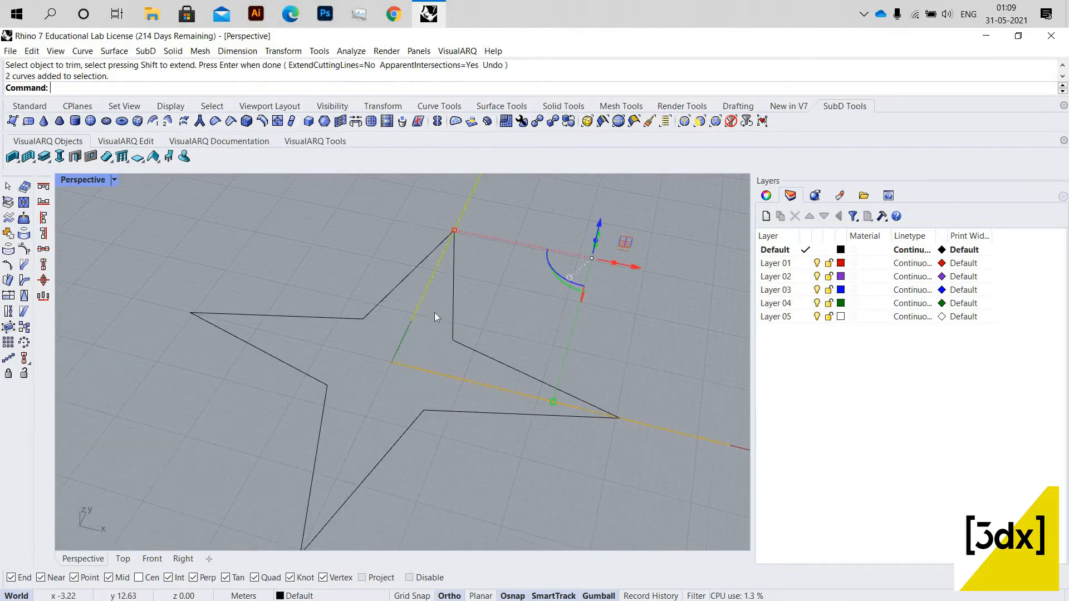
pyautogui.press('Delete')
# Join all the star's segments into one closed curve and select the joined outline.
pyautogui.scroll(-4, 468, 304)
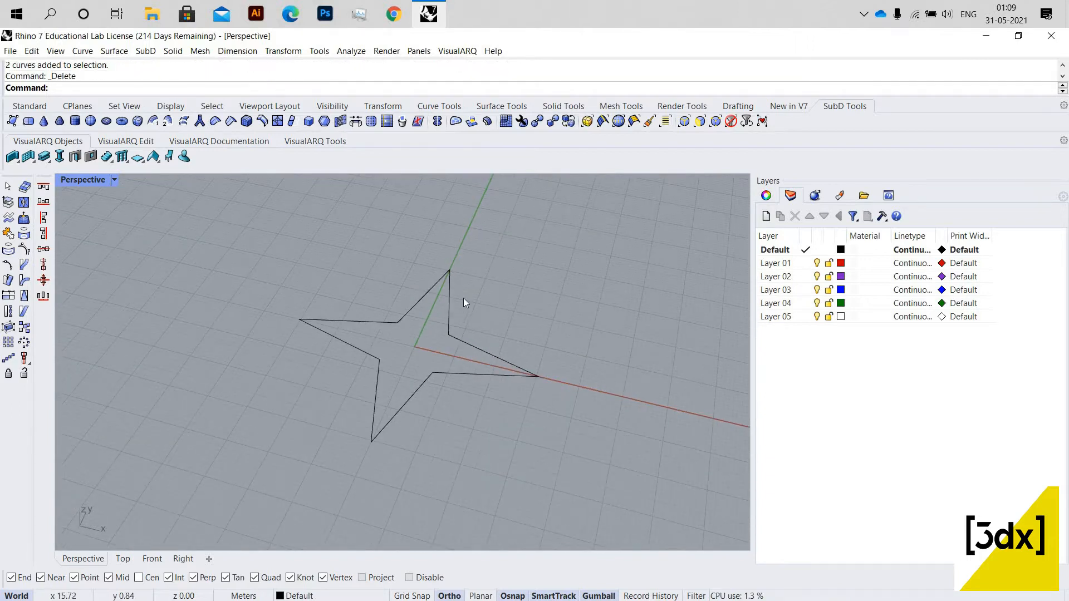
pyautogui.scroll(3, 482, 383)
pyautogui.moveTo(482, 383); pyautogui.dragTo(397, 346, button='right')
pyautogui.hotkey('ctrl', 'a')
pyautogui.scroll(-5, 403, 332)
pyautogui.hotkey('ctrl', 'j')
pyautogui.press('Escape')
pyautogui.click(388, 354)
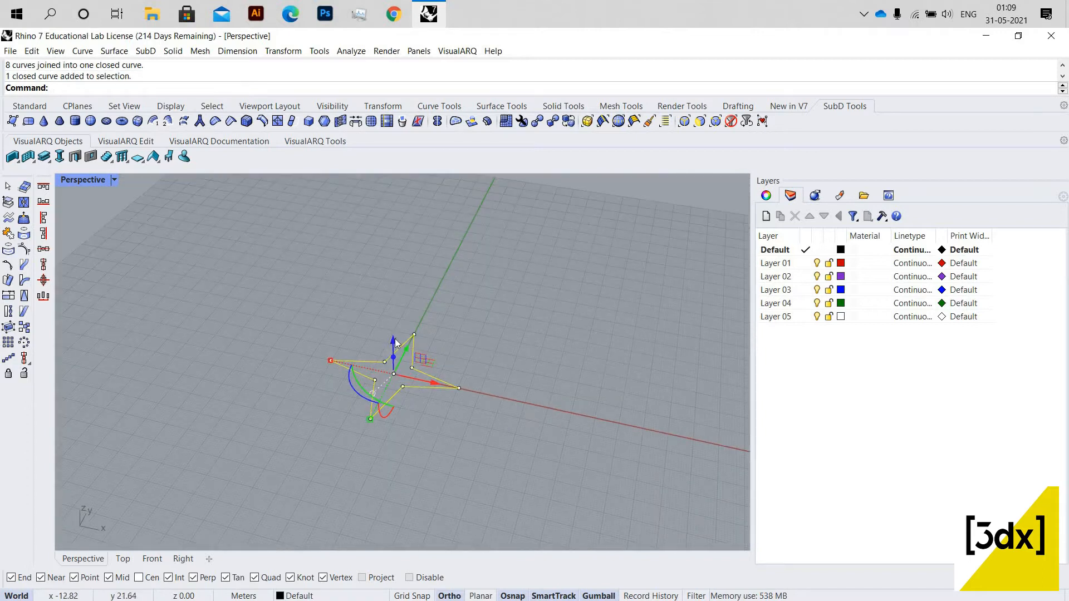
# Try to shift the star's four inner corner points, and undo the move.
pyautogui.scroll(4, 396, 364)
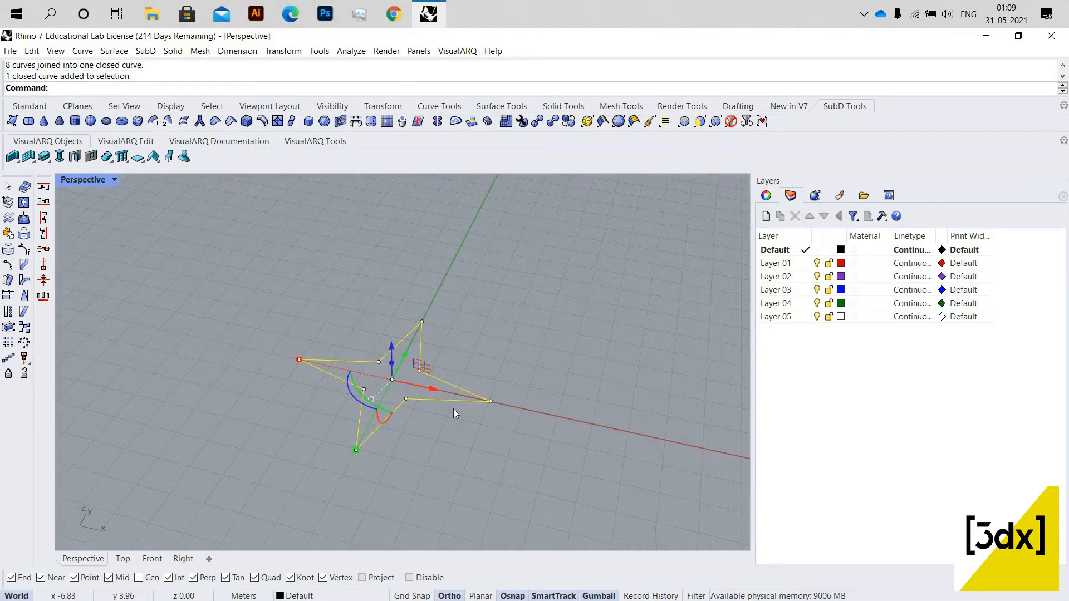
pyautogui.moveTo(349, 337); pyautogui.dragTo(448, 404)
pyautogui.moveTo(444, 395); pyautogui.dragTo(426, 355, button='right')
pyautogui.scroll(3, 412, 398)
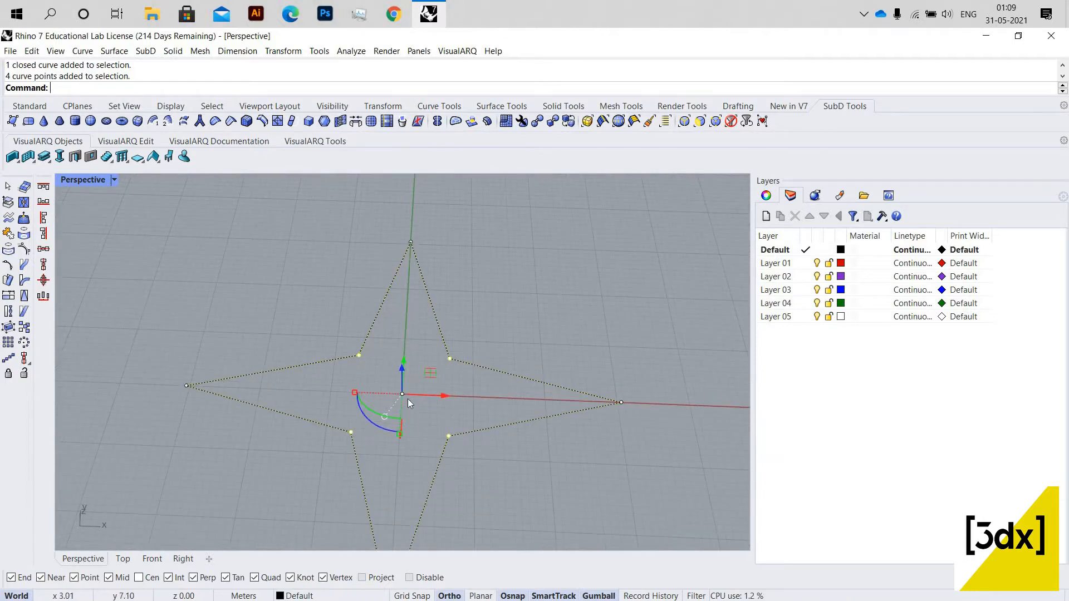
pyautogui.moveTo(473, 402)
pyautogui.mouseDown()
pyautogui.moveTo(465, 414)
pyautogui.moveTo(428, 396)
pyautogui.moveTo(470, 398)
pyautogui.mouseUp()
pyautogui.hotkey('ctrl', 'z')
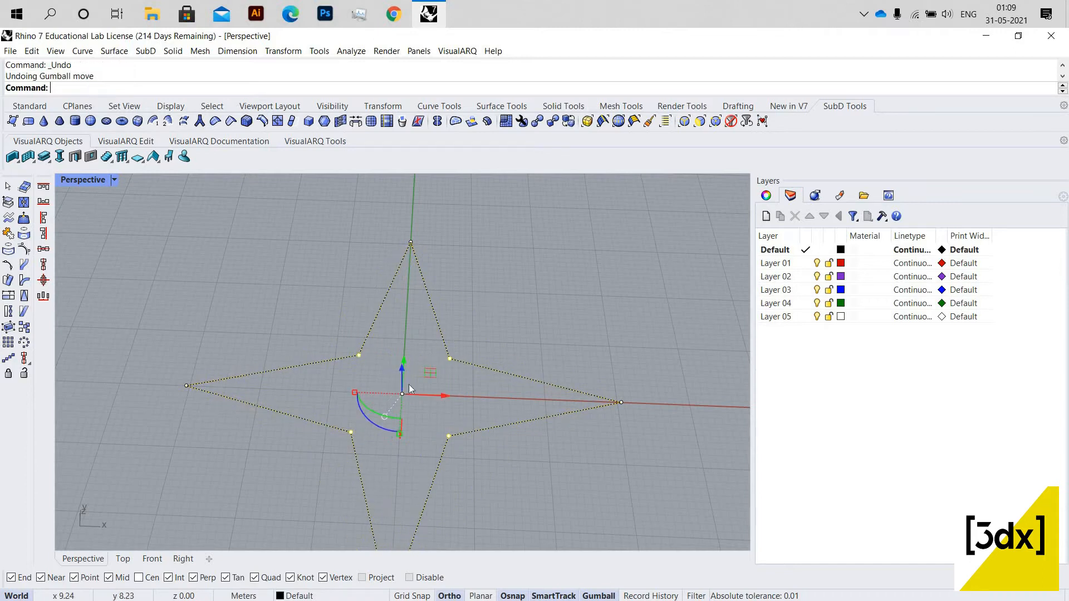
pyautogui.press('Escape')
pyautogui.press('Escape')
# Duplicate the closed star curve straight up along Z by about 34 m, keeping the original on the ground plane.
pyautogui.scroll(-8, 404, 385)
pyautogui.moveTo(405, 385)
pyautogui.mouseDown(button='right')
pyautogui.moveTo(389, 386)
pyautogui.moveTo(329, 328)
pyautogui.moveTo(392, 389)
pyautogui.mouseUp(button='right')
pyautogui.scroll(4, 376, 376)
pyautogui.click(373, 333)
pyautogui.press('Home')
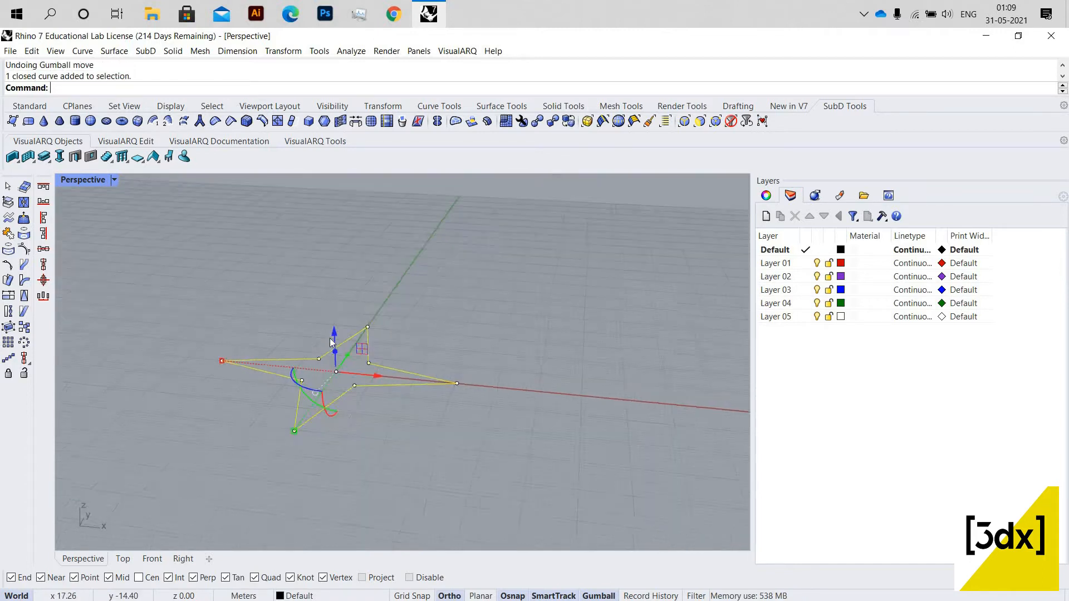
pyautogui.moveTo(338, 338); pyautogui.dragTo(356, 251)
pyautogui.press('alt')
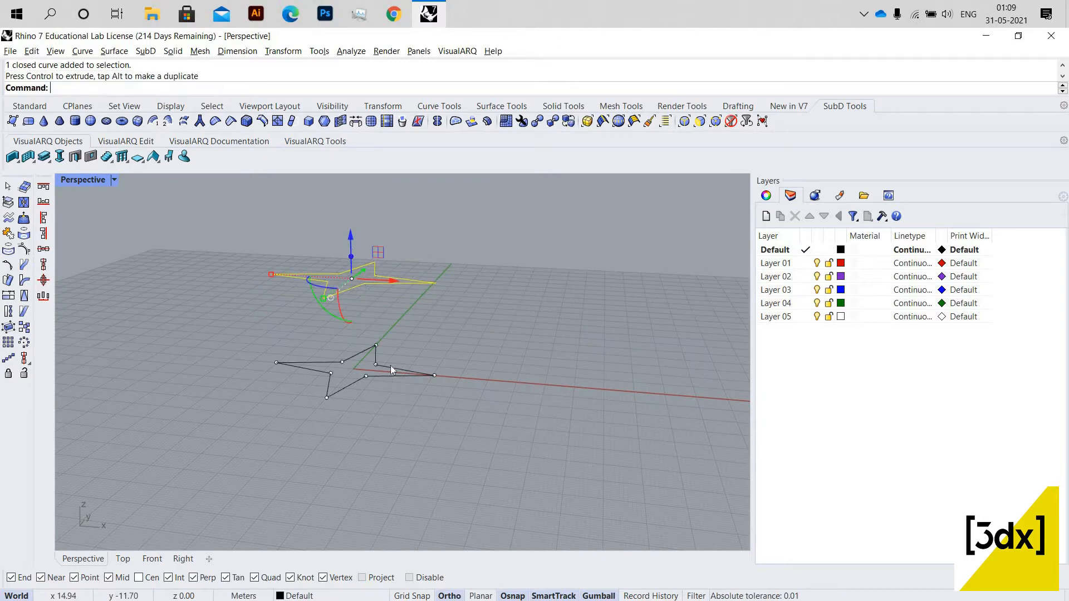
# Draw a guide line across the upper star from its negative-X tip to its positive-X tip.
pyautogui.scroll(-5, 391, 366)
pyautogui.moveTo(391, 366); pyautogui.dragTo(367, 385, button='right')
pyautogui.click(390, 364)
pyautogui.scroll(7, 390, 364)
pyautogui.moveTo(366, 297); pyautogui.dragTo(391, 313, button='right')
pyautogui.click(370, 295)
pyautogui.click(391, 309)
pyautogui.write('Line')
pyautogui.press('Return')
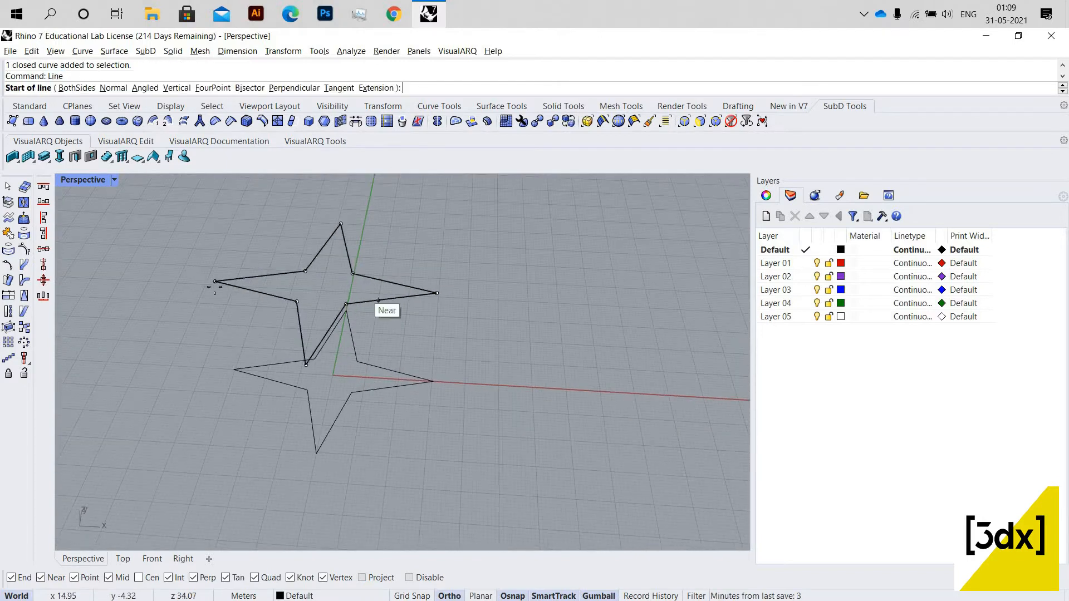
pyautogui.click(216, 281)
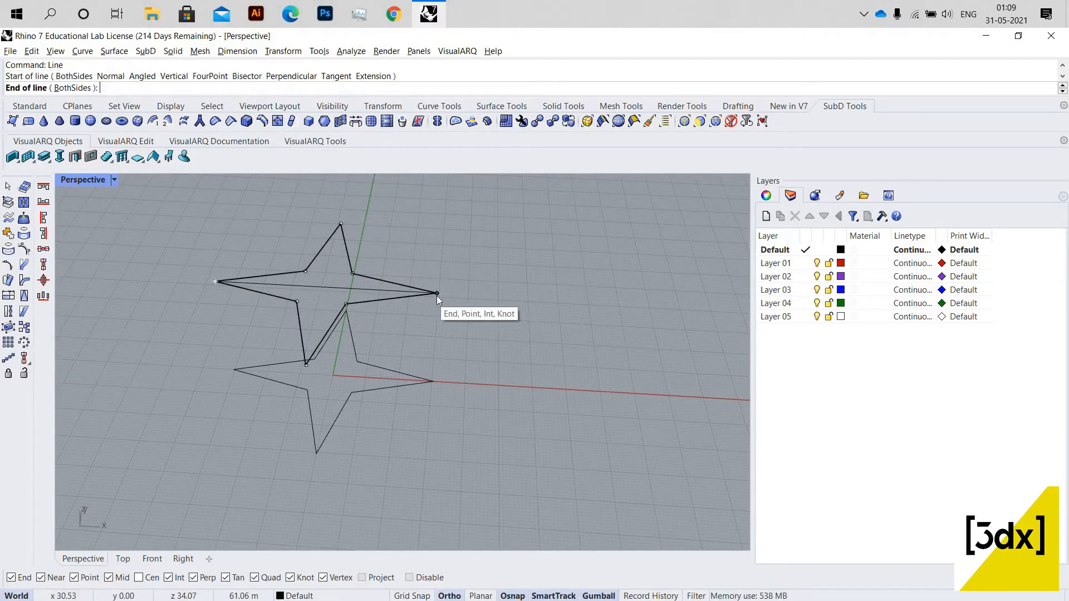
pyautogui.click(436, 294)
# Scale the upper star up to about 1.7 times its size, using the guide line's midpoint as base point.
pyautogui.click(334, 320)
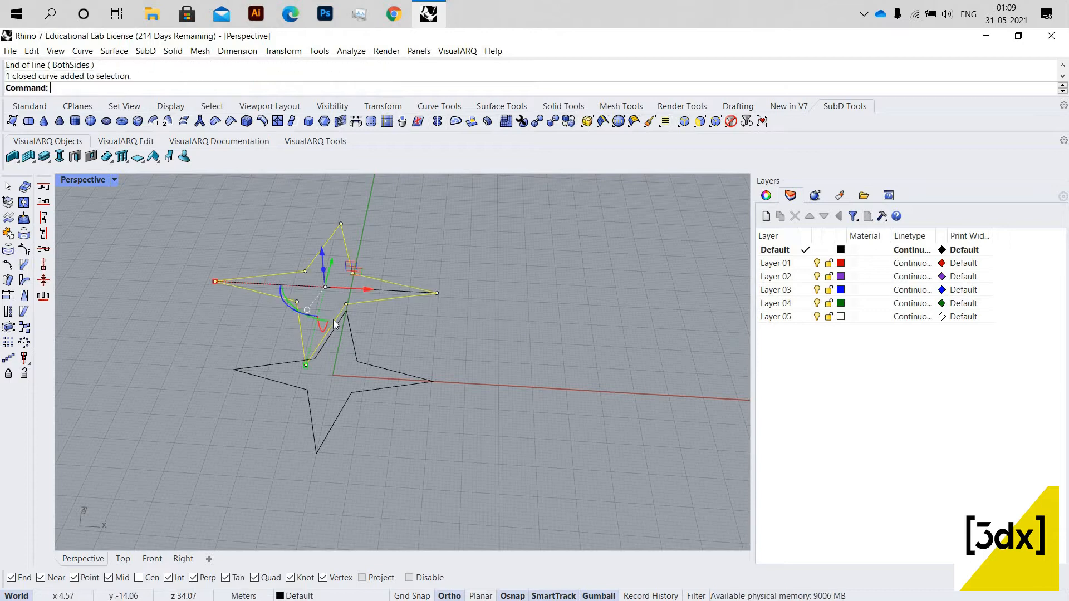
pyautogui.write('scale')
pyautogui.press('Return')
pyautogui.click(326, 287)
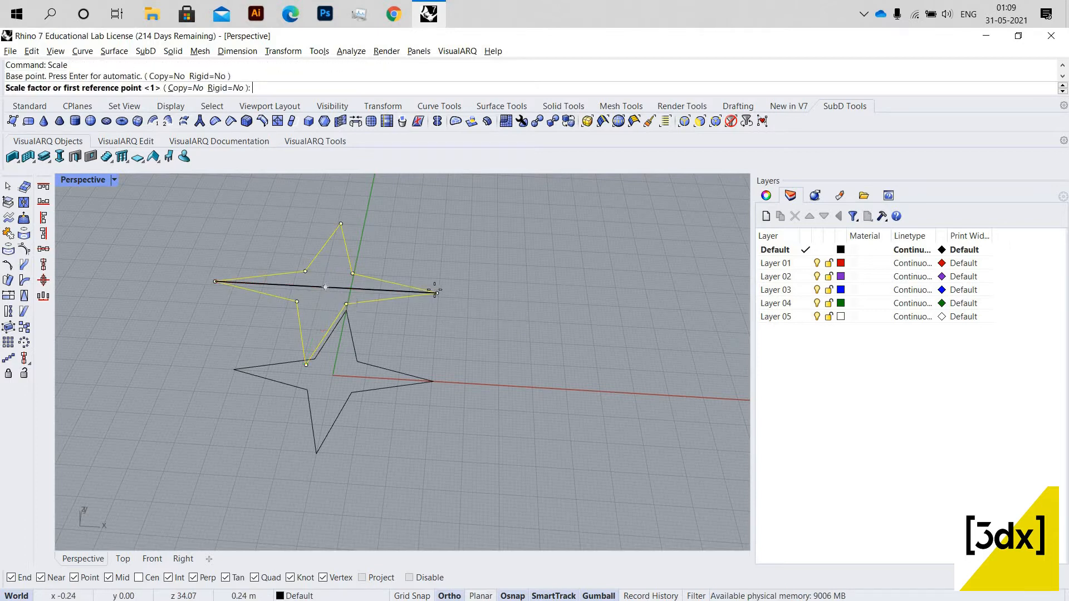
pyautogui.click(465, 290)
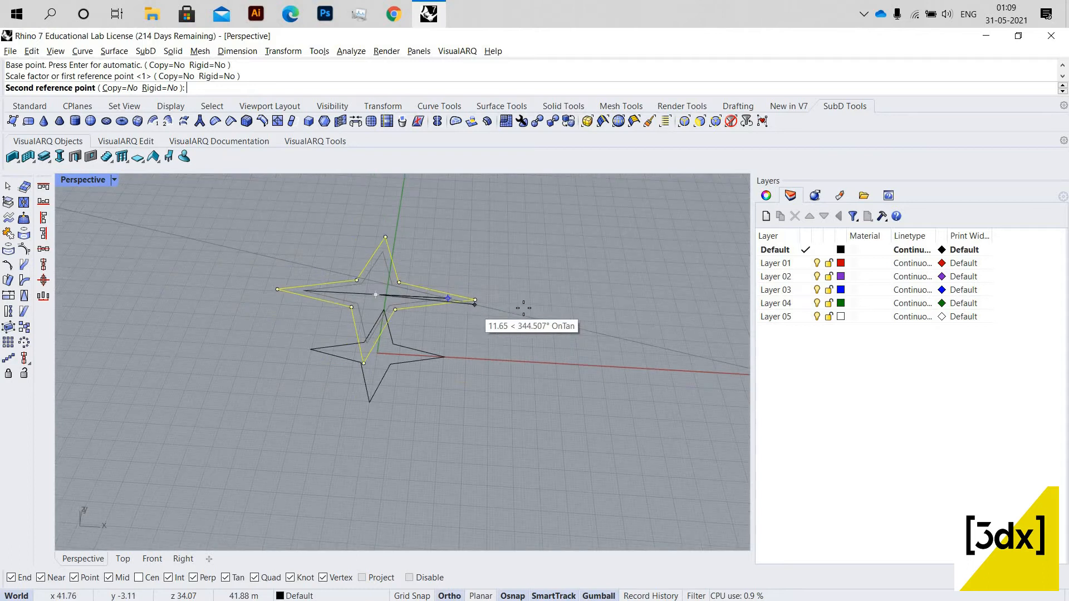
pyautogui.scroll(-4, 524, 307)
pyautogui.moveTo(524, 308)
pyautogui.mouseDown(button='right')
pyautogui.moveTo(501, 299)
pyautogui.moveTo(483, 312)
pyautogui.moveTo(508, 308)
pyautogui.mouseUp(button='right')
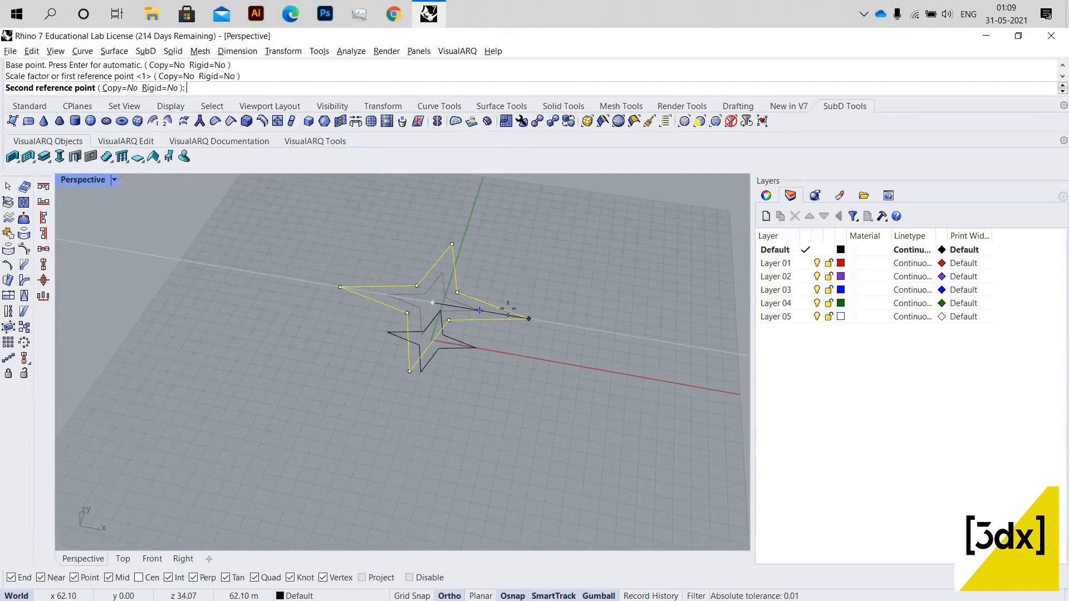
pyautogui.click(513, 312)
# Select both the ground star and the enlarged star above it, leaving the guide line out.
pyautogui.click(445, 366)
pyautogui.moveTo(445, 366)
pyautogui.mouseDown(button='right')
pyautogui.moveTo(461, 366)
pyautogui.moveTo(488, 398)
pyautogui.moveTo(484, 430)
pyautogui.moveTo(449, 393)
pyautogui.moveTo(442, 353)
pyautogui.mouseUp(button='right')
pyautogui.scroll(12, 466, 366)
pyautogui.click(466, 368)
pyautogui.scroll(-10, 488, 398)
pyautogui.click(487, 398)
pyautogui.scroll(-6, 421, 393)
pyautogui.scroll(6, 429, 392)
pyautogui.moveTo(442, 353); pyautogui.dragTo(366, 363)
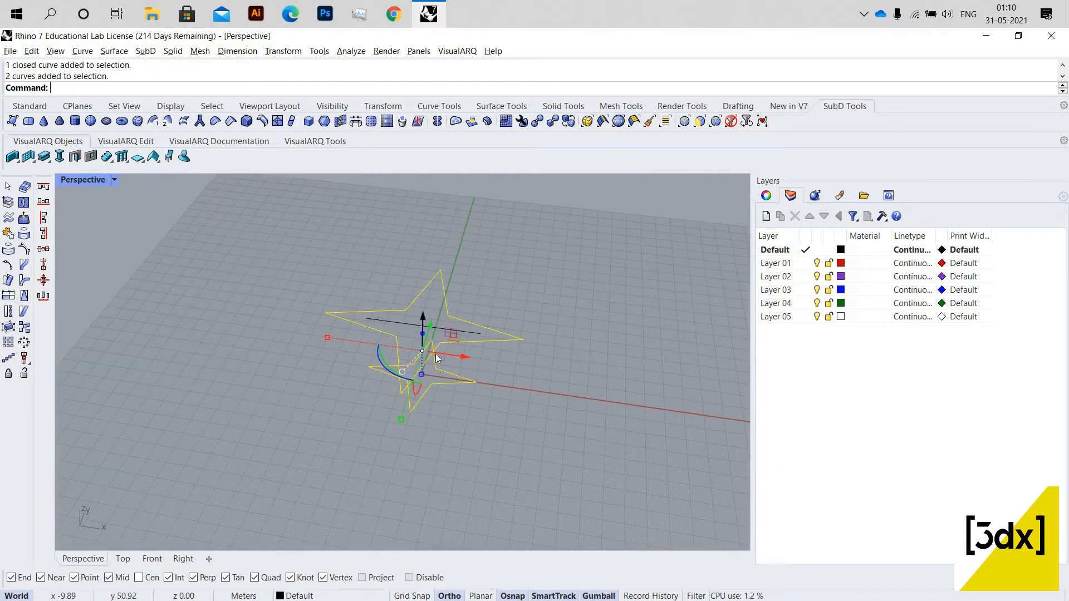
pyautogui.scroll(-7, 451, 337)
pyautogui.scroll(5, 440, 332)
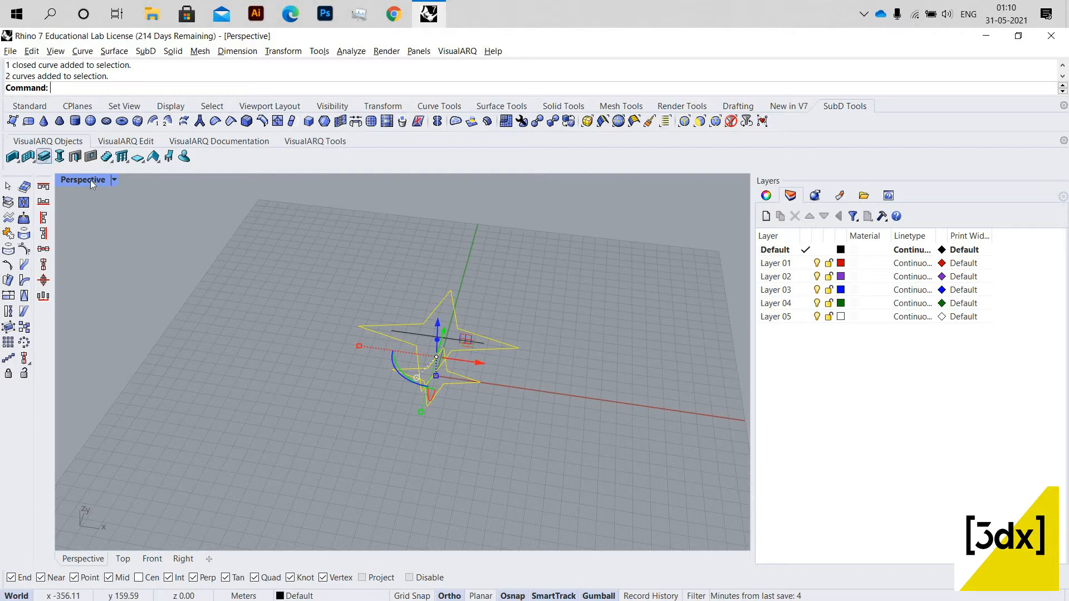
# Mirror a copy of the two selected stars upward in the Front view, across a horizontal plane above the enlarged star.
pyautogui.hotkey('ctrl', 'm')
pyautogui.scroll(-15, 240, 451)
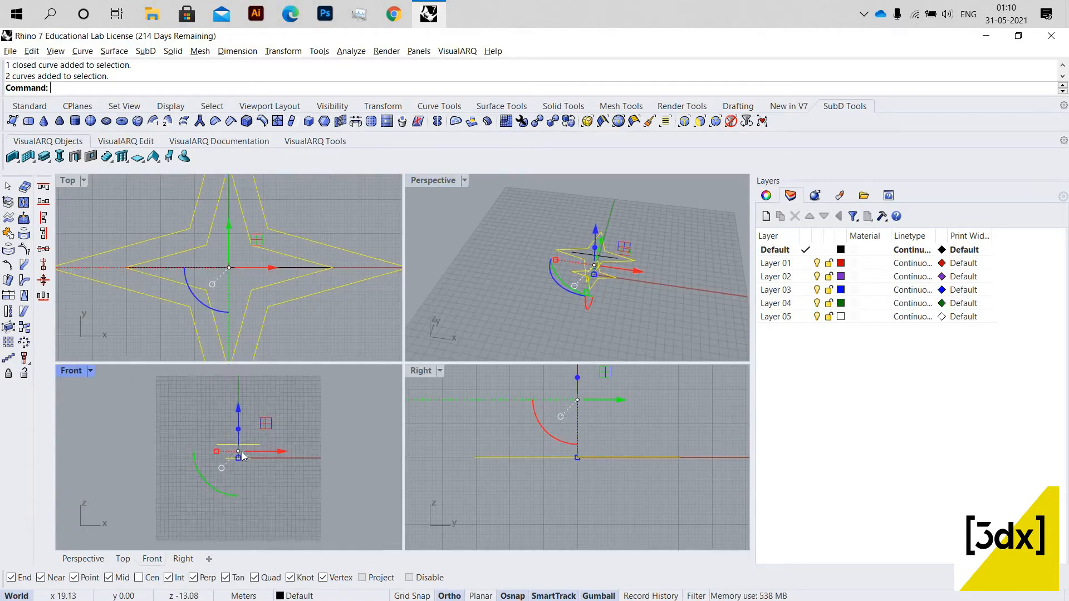
pyautogui.scroll(3, 241, 453)
pyautogui.write('Mirror')
pyautogui.press('Return')
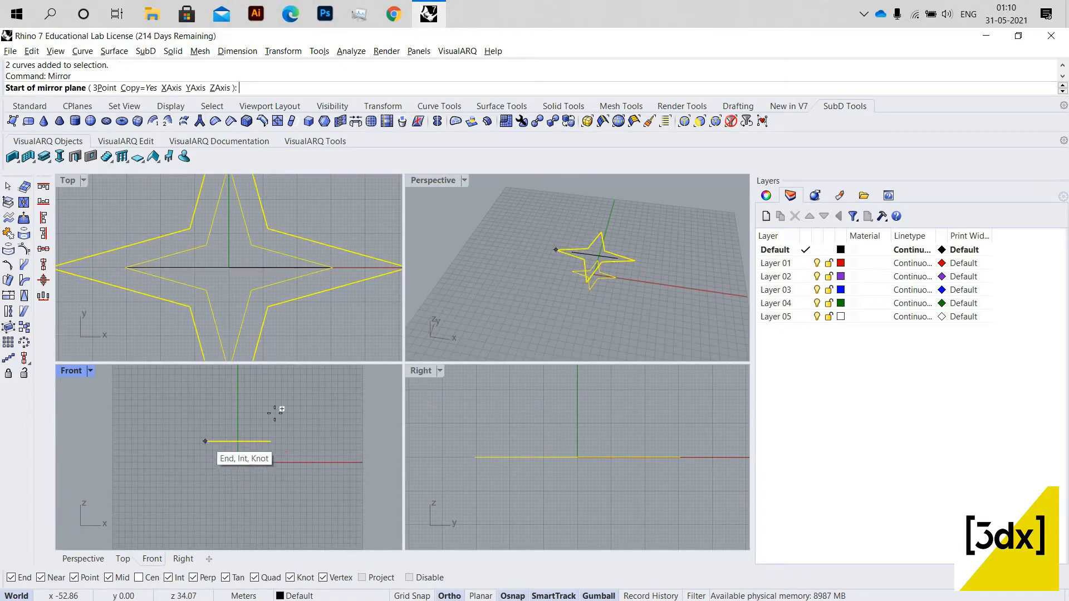
pyautogui.scroll(2, 201, 431)
pyautogui.click(188, 417)
pyautogui.click(397, 386)
pyautogui.scroll(-2, 390, 393)
pyautogui.scroll(-2, 613, 270)
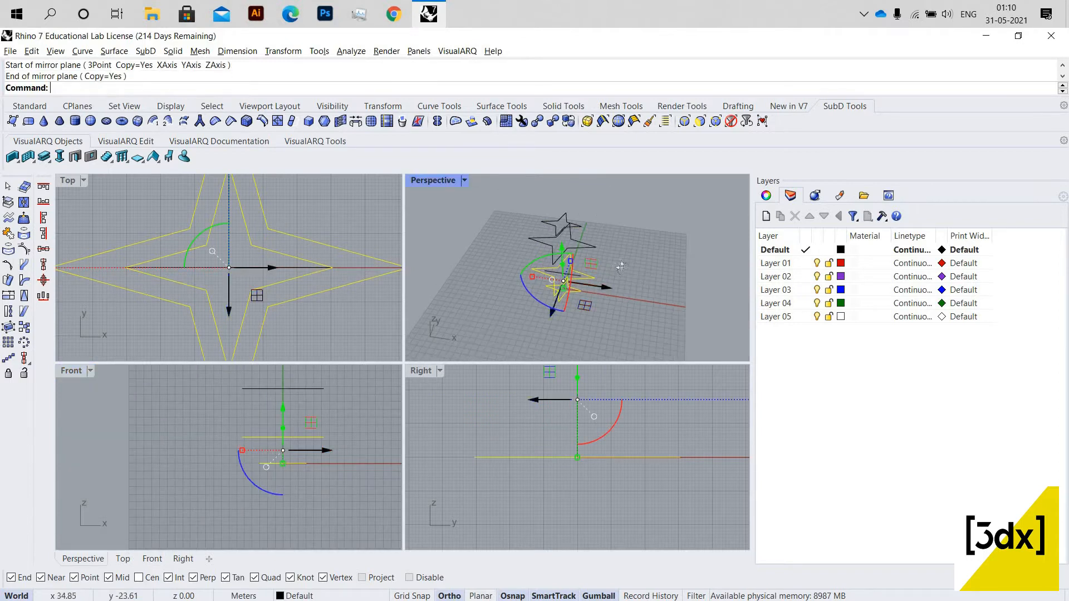
pyautogui.moveTo(622, 260); pyautogui.dragTo(652, 306, button='right')
pyautogui.scroll(2, 630, 310)
pyautogui.press('Return')
pyautogui.click(630, 315)
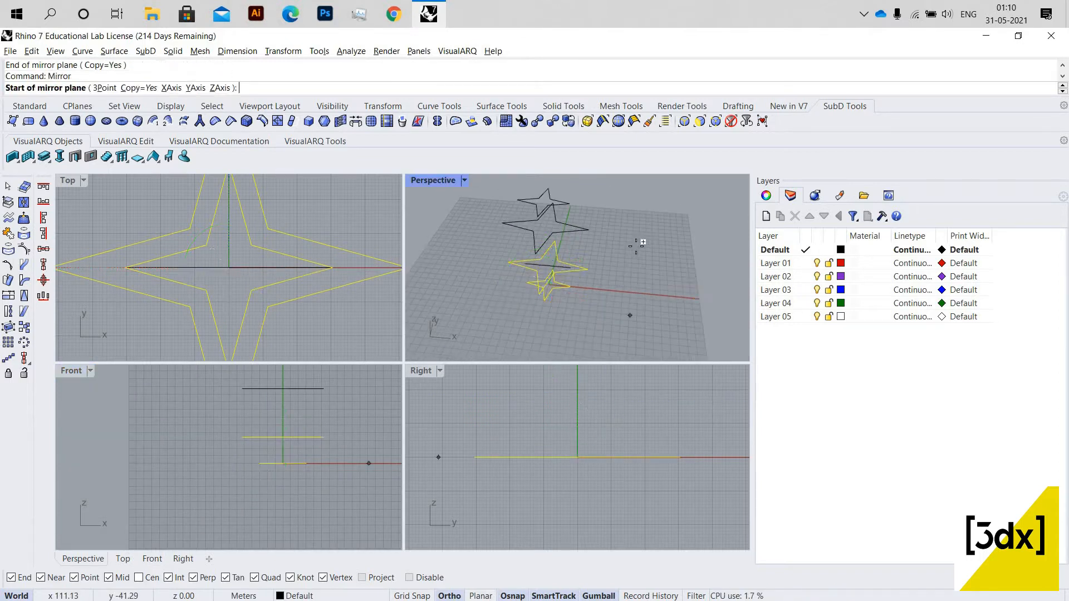
pyautogui.press('Escape')
pyautogui.press('Return')
pyautogui.click(496, 247)
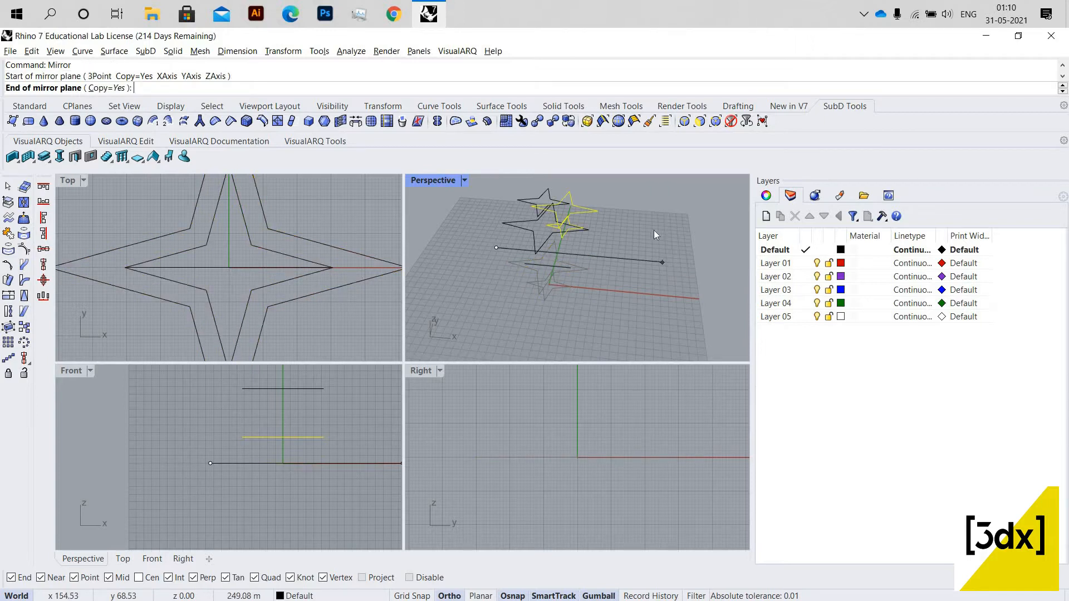
# Move the mirrored pair of stars straight up until its larger star lies at a height of about 305.5 m.
pyautogui.doubleClick(444, 180)
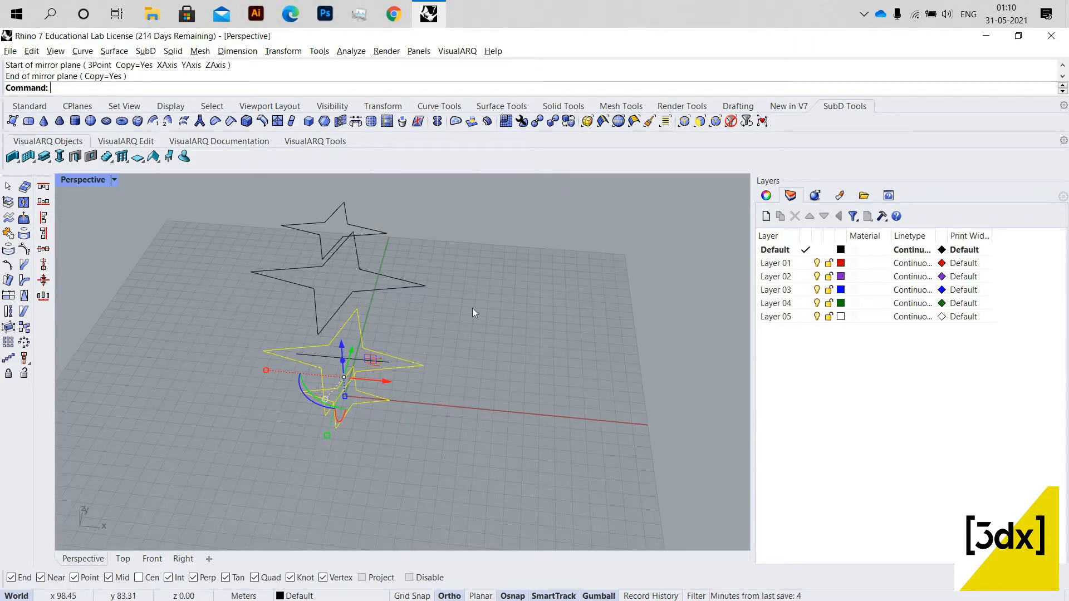
pyautogui.scroll(-5, 472, 308)
pyautogui.moveTo(472, 309); pyautogui.dragTo(436, 349, button='right')
pyautogui.press('Escape')
pyautogui.moveTo(453, 319); pyautogui.dragTo(455, 216)
pyautogui.scroll(-6, 429, 271)
pyautogui.scroll(4, 434, 268)
pyautogui.scroll(-4, 454, 217)
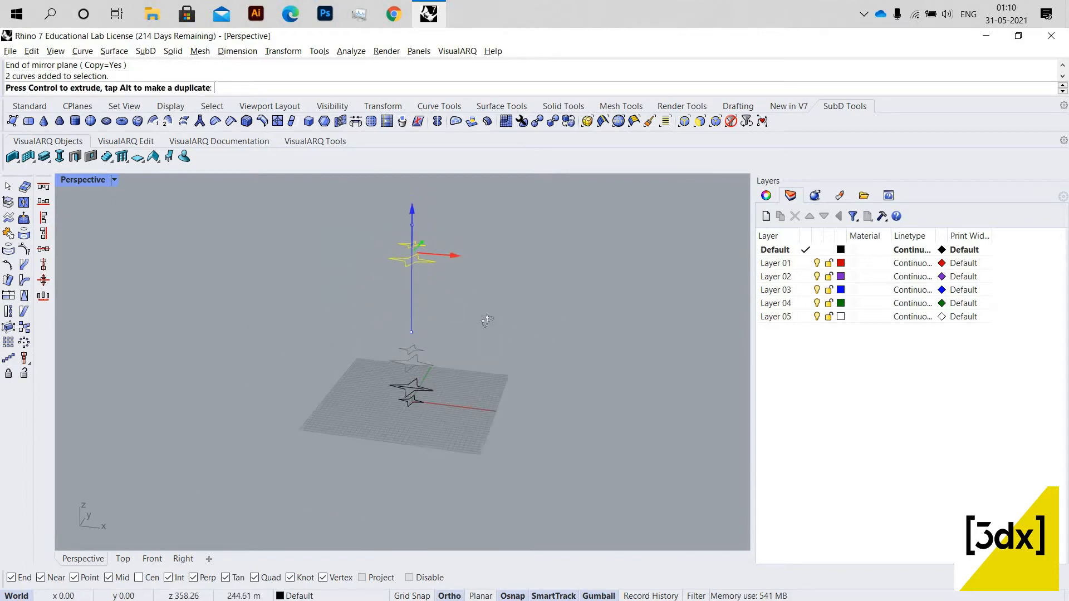
pyautogui.click(432, 318)
# Draw a guide line across the raised larger star from its negative-X tip to its positive-X tip.
pyautogui.moveTo(487, 320); pyautogui.dragTo(398, 238, button='right')
pyautogui.moveTo(448, 318); pyautogui.dragTo(417, 259)
pyautogui.scroll(2, 418, 241)
pyautogui.click(435, 359)
pyautogui.moveTo(435, 359)
pyautogui.mouseDown(button='right')
pyautogui.moveTo(444, 335)
pyautogui.moveTo(449, 372)
pyautogui.mouseUp(button='right')
pyautogui.moveTo(462, 333); pyautogui.dragTo(402, 285)
pyautogui.scroll(5, 405, 287)
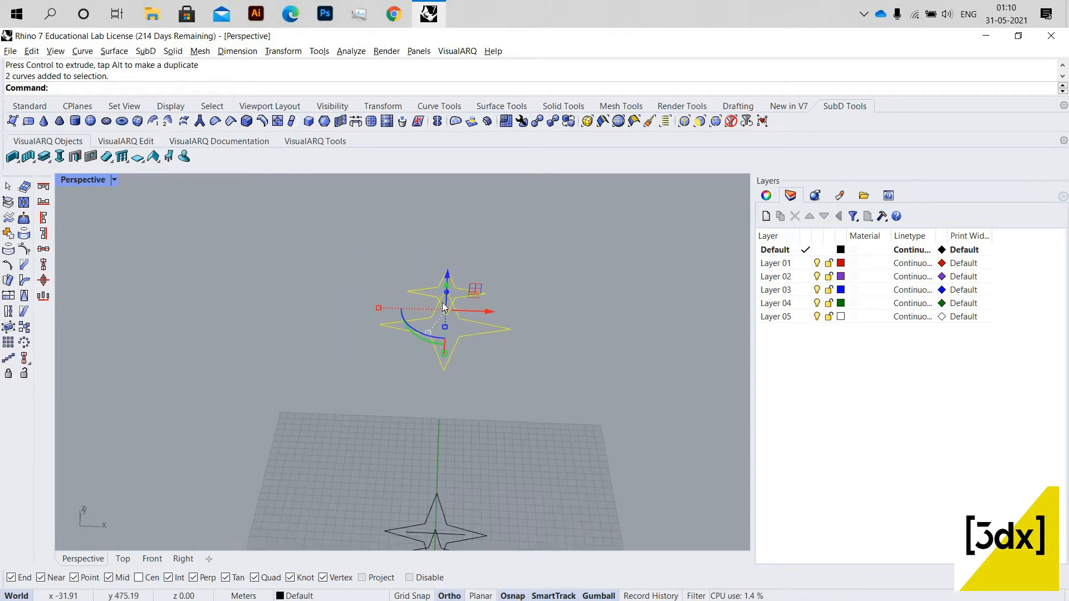
pyautogui.scroll(2, 443, 307)
pyautogui.press('Return')
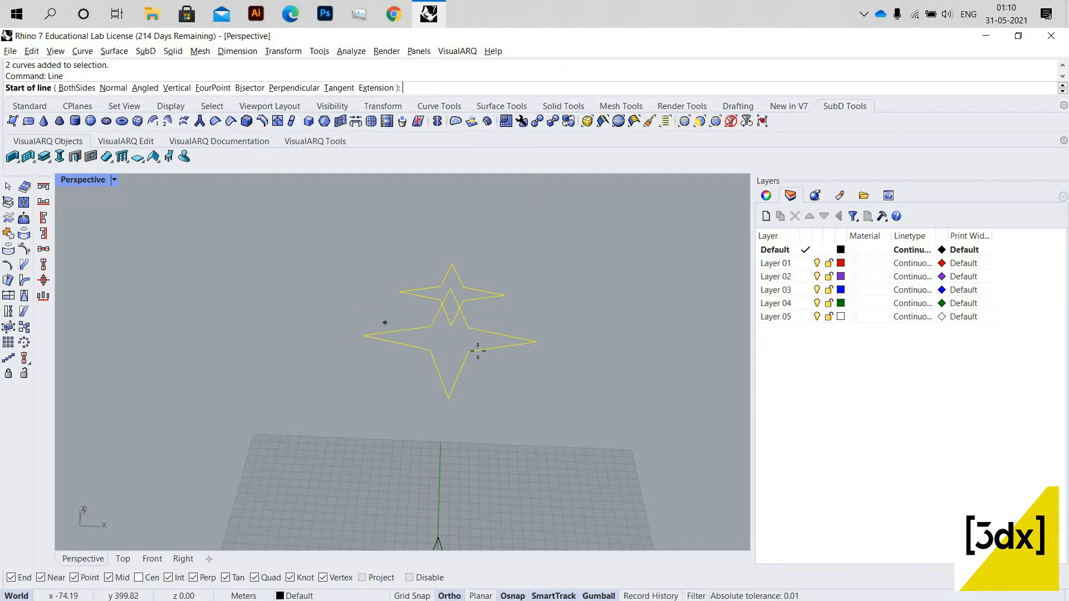
pyautogui.click(363, 336)
pyautogui.click(536, 342)
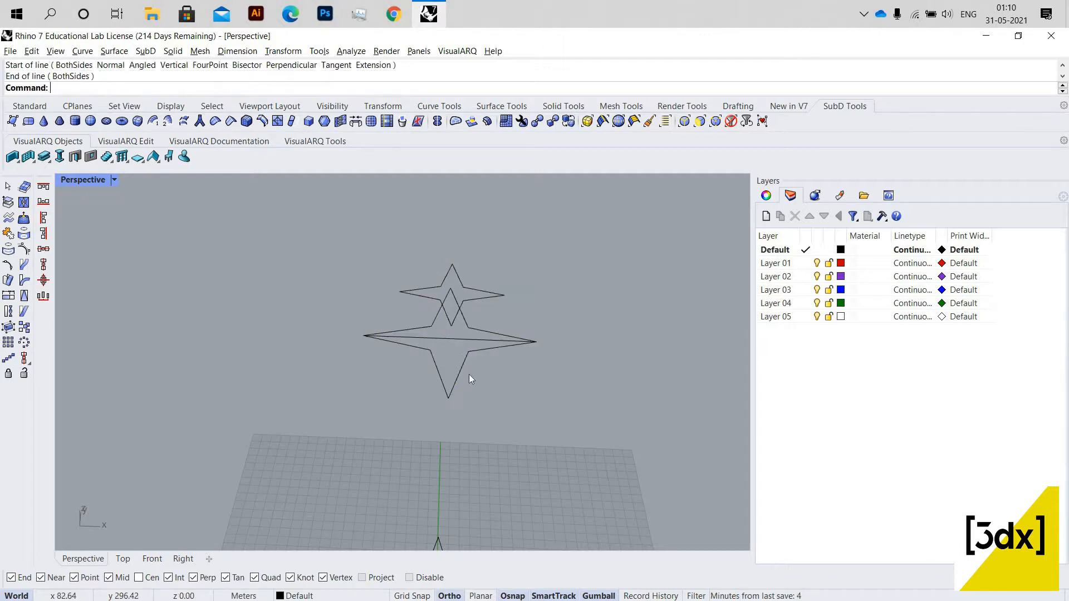
# Try to rotate copies of the raised stars and guide line by 45° about the larger star's centre, and undo it.
pyautogui.click(460, 367)
pyautogui.hotkey('ctrl', 'a')
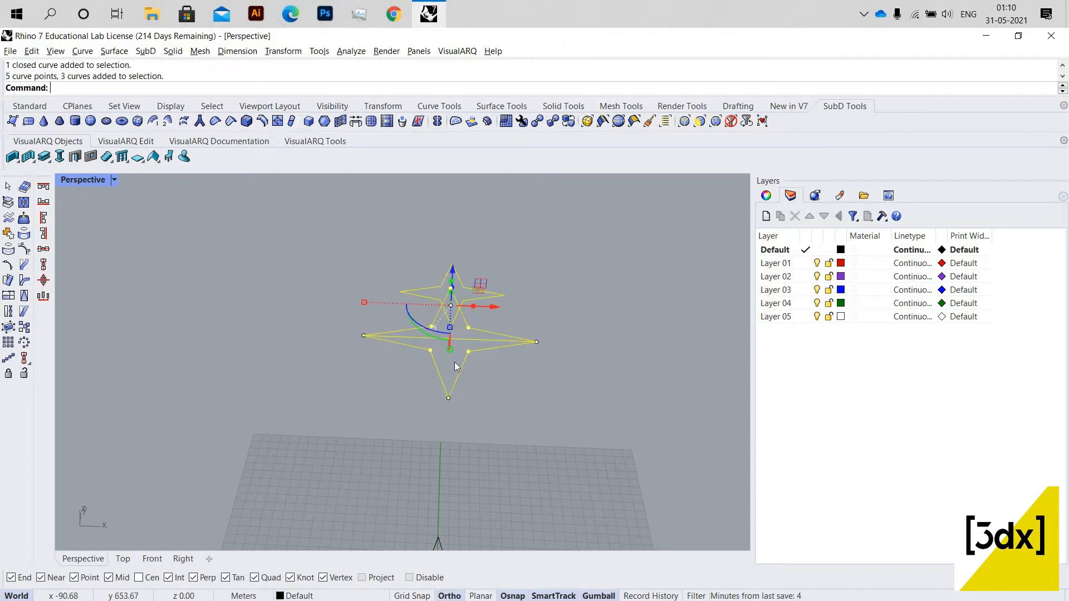
pyautogui.write('Rotate')
pyautogui.press('Return')
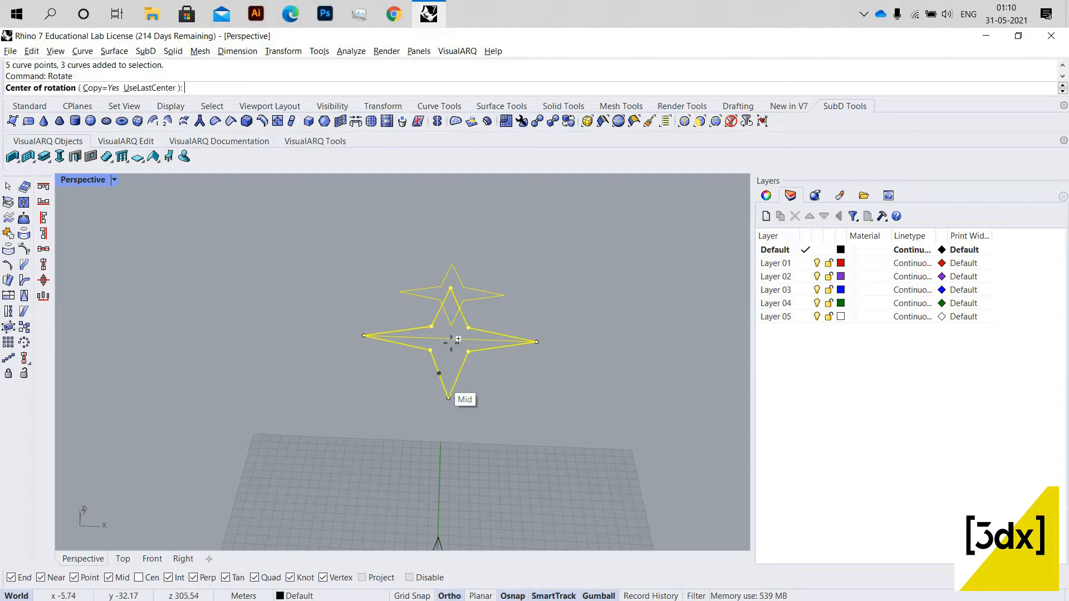
pyautogui.click(534, 349)
pyautogui.click(498, 401)
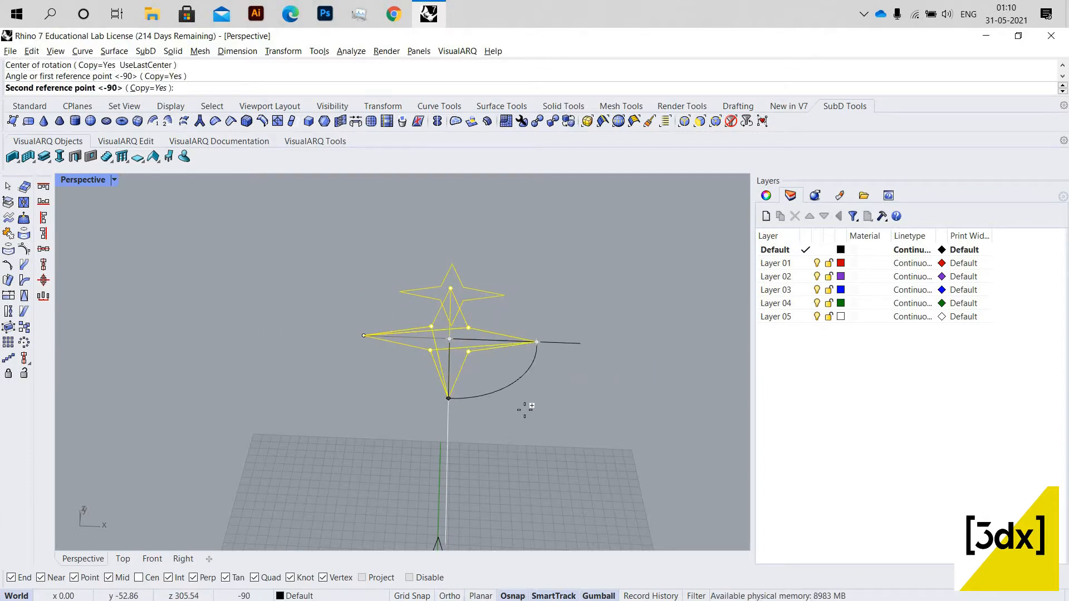
pyautogui.write('45')
pyautogui.press('Return')
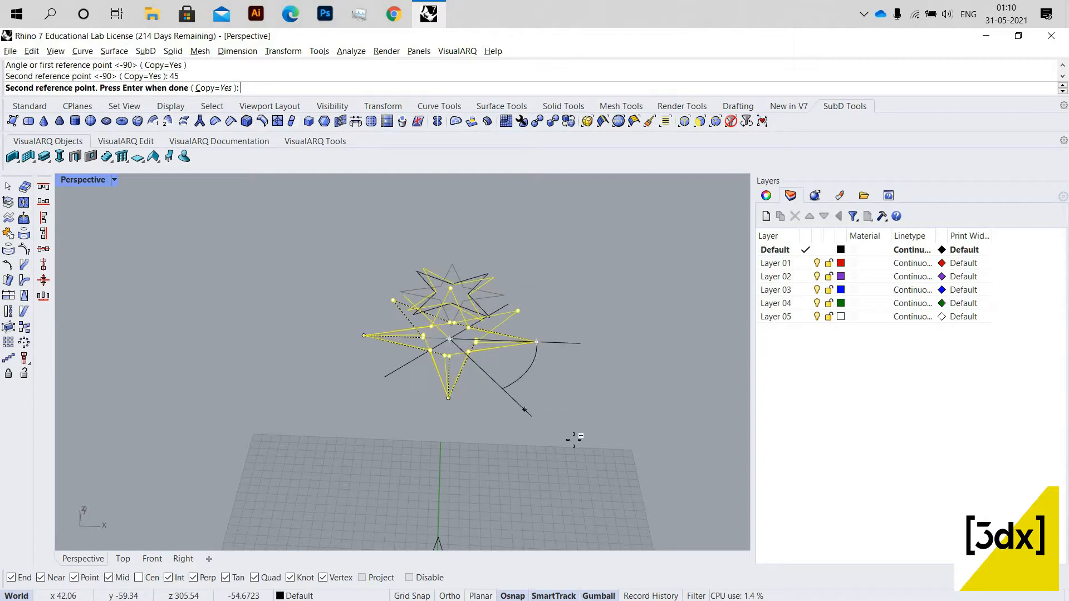
pyautogui.press('Return')
pyautogui.click(528, 406)
pyautogui.moveTo(531, 363); pyautogui.dragTo(592, 345, button='right')
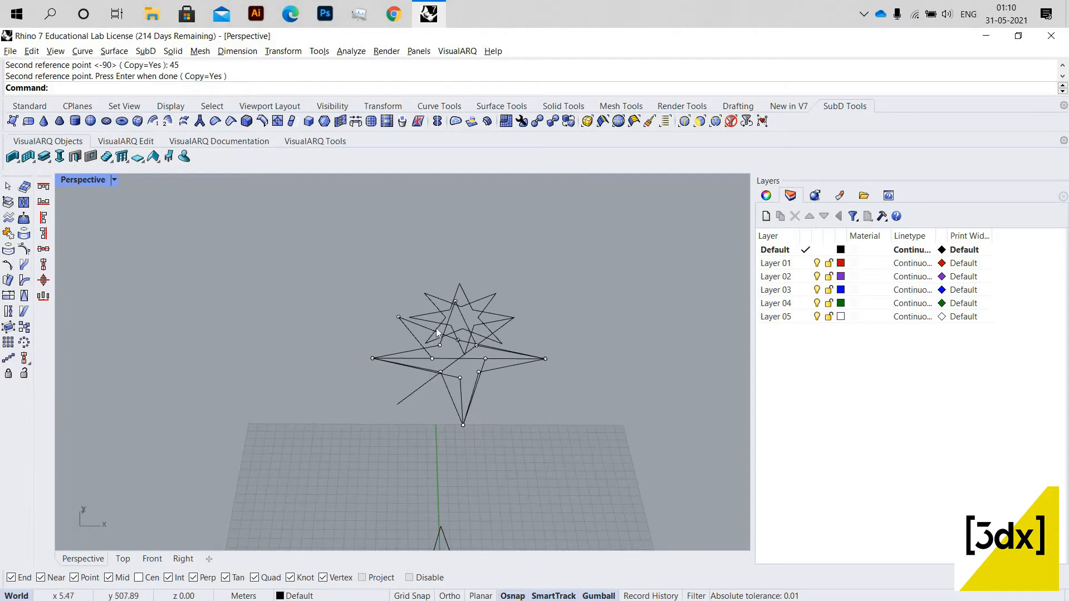
pyautogui.hotkey('ctrl', 'z')
# Rotate both raised stars and their guide line by 45° about the line's midpoint, with copying turned off.
pyautogui.moveTo(459, 359); pyautogui.dragTo(472, 281, button='right')
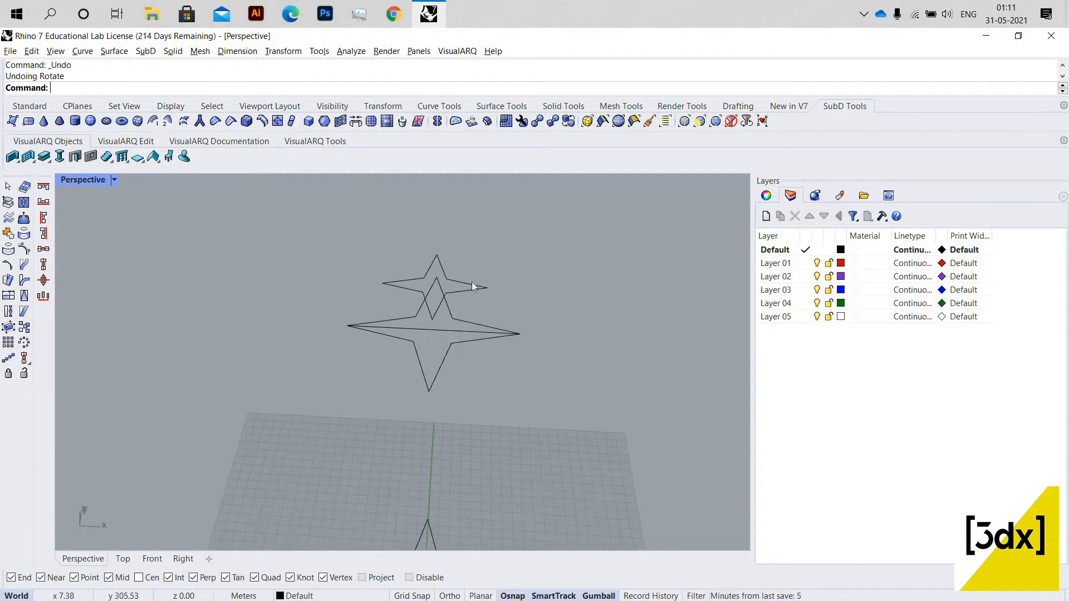
pyautogui.click(472, 281)
pyautogui.keyDown('shift'); pyautogui.click(450, 335); pyautogui.keyUp('shift')
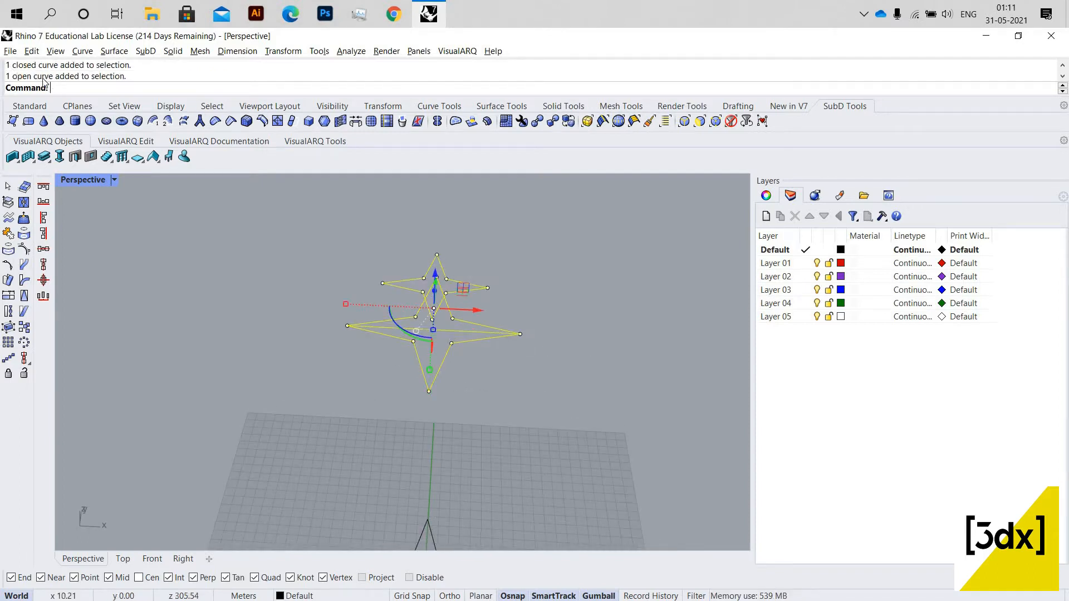
pyautogui.press('Return')
pyautogui.click(102, 88)
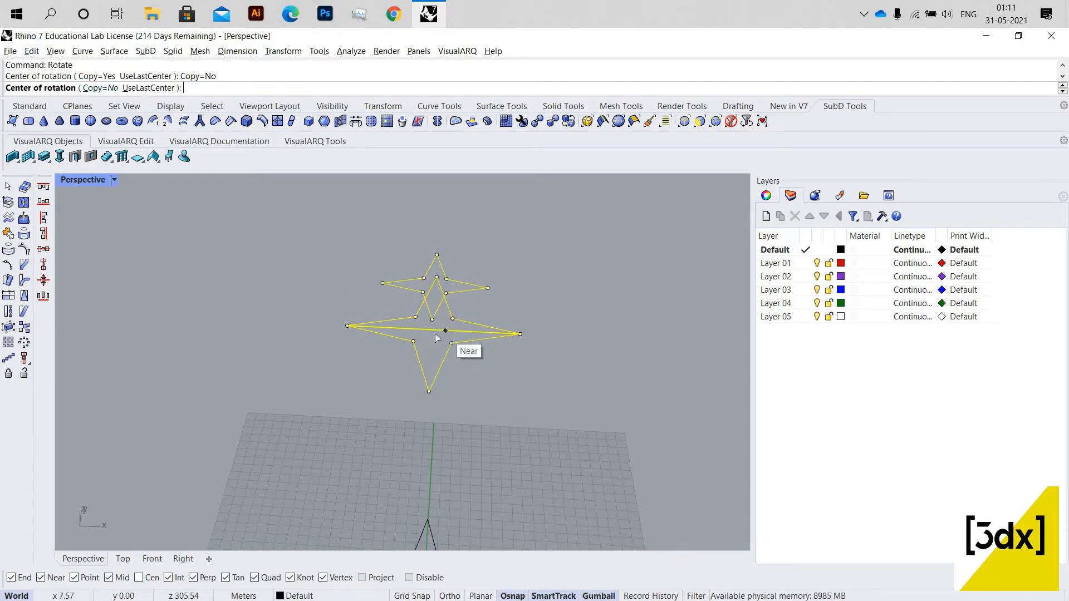
pyautogui.click(432, 330)
pyautogui.click(520, 334)
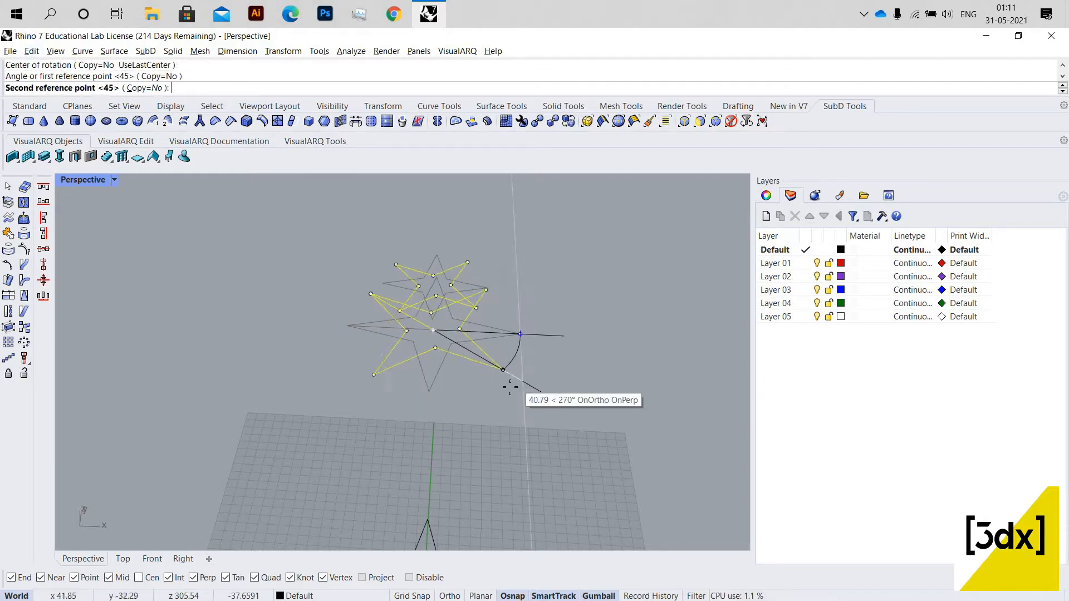
pyautogui.press('Return')
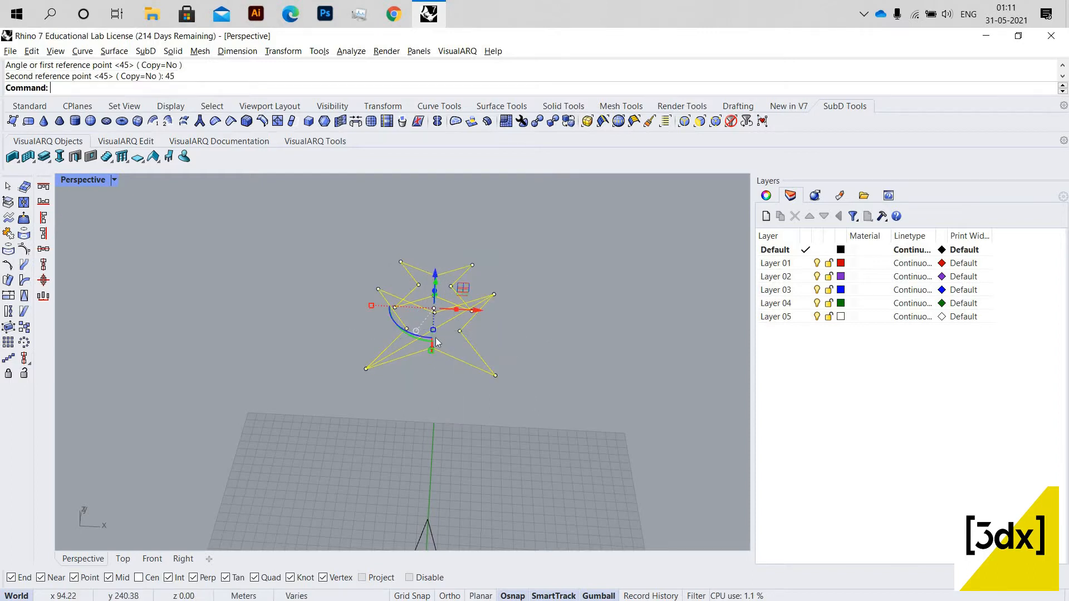
# Delete the guide lines crossing the raised larger star and the enlarged star near the ground.
pyautogui.click(425, 334)
pyautogui.scroll(-6, 425, 334)
pyautogui.scroll(6, 423, 397)
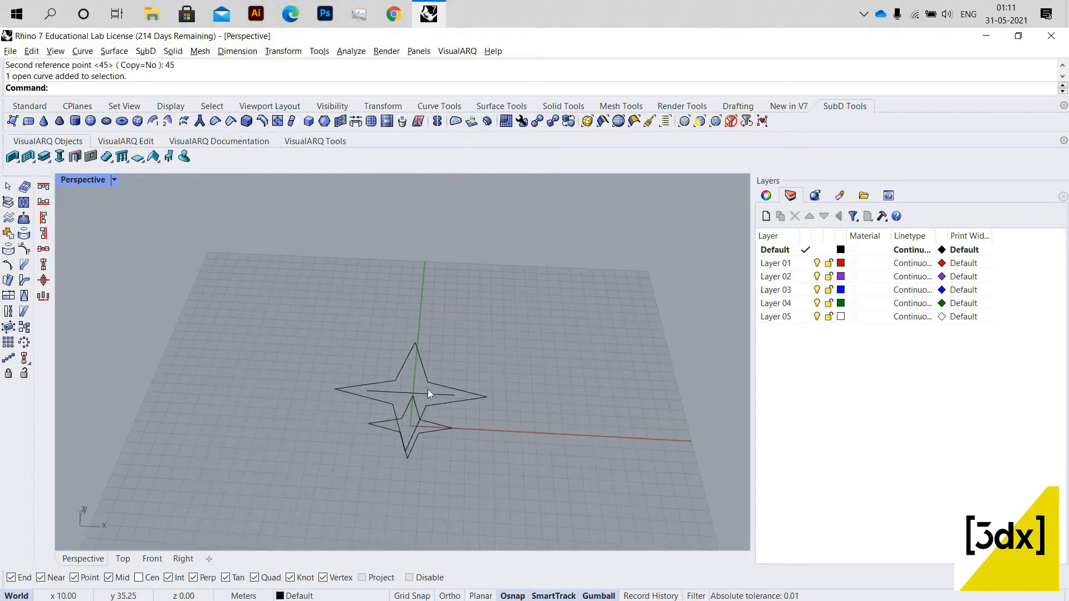
pyautogui.keyDown('shift'); pyautogui.click(430, 393); pyautogui.keyUp('shift')
pyautogui.press('Delete')
pyautogui.scroll(-6, 160, 250)
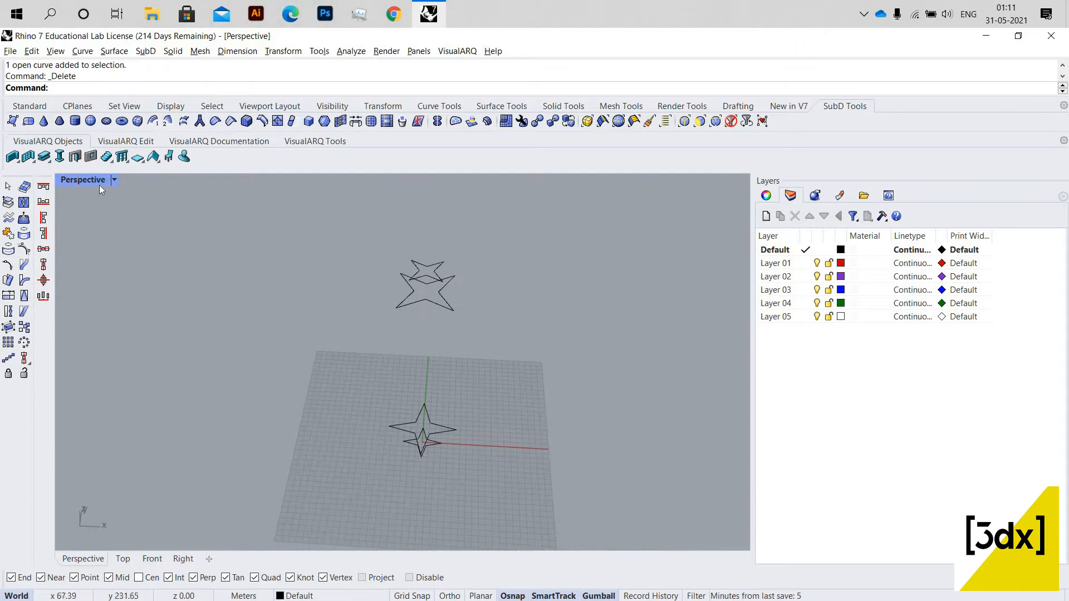
# Draw a line joining the negative-Y tips of the small ground star and the larger star just above it.
pyautogui.hotkey('ctrl', 'm')
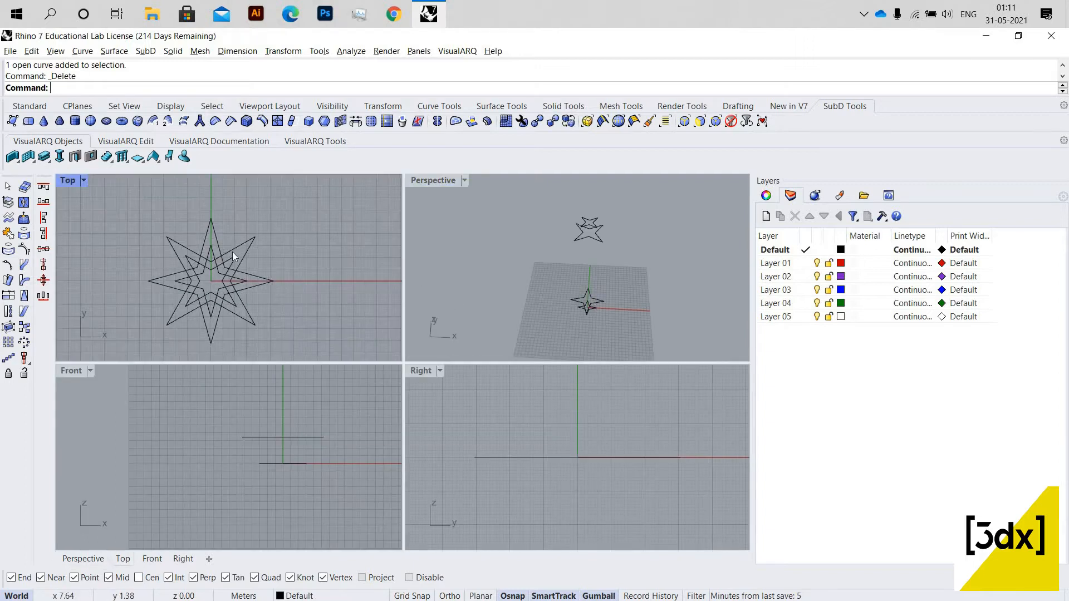
pyautogui.click(442, 186)
pyautogui.hotkey('ctrl', 'm')
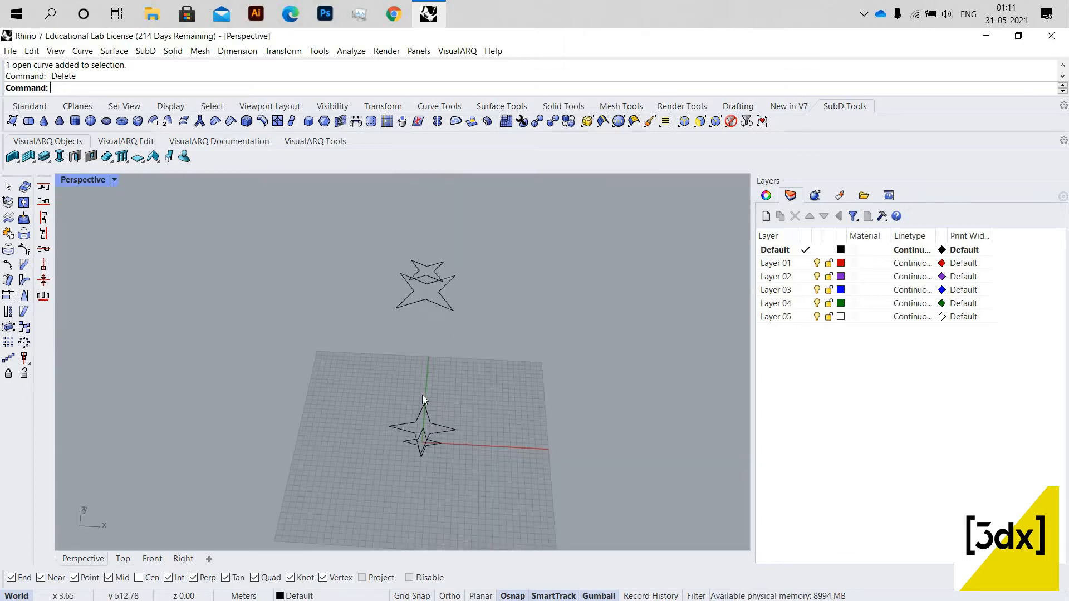
pyautogui.scroll(8, 435, 396)
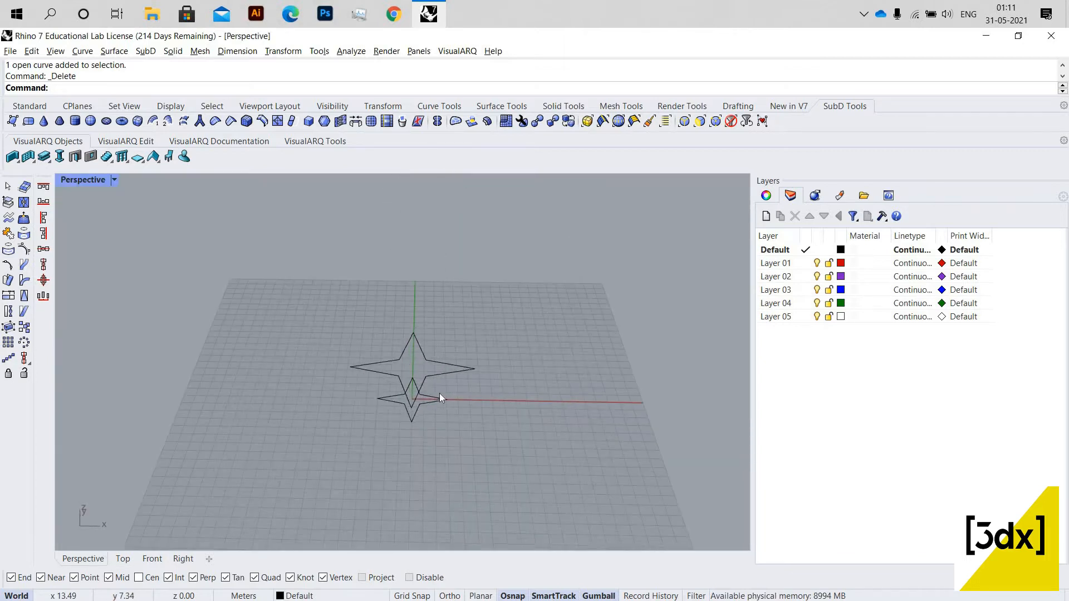
pyautogui.press('Return')
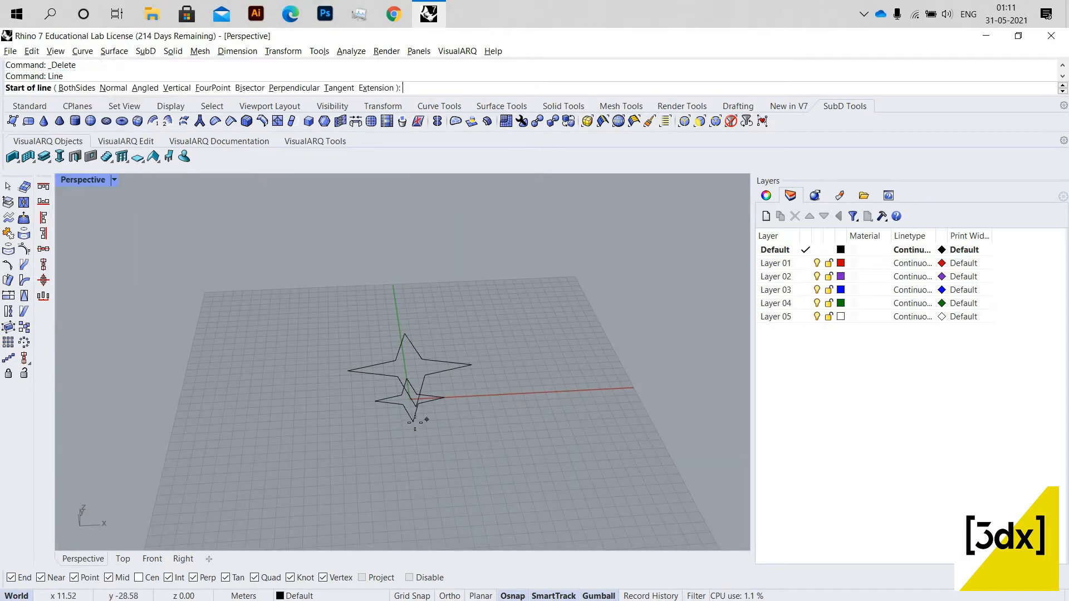
pyautogui.scroll(6, 412, 418)
pyautogui.click(410, 373)
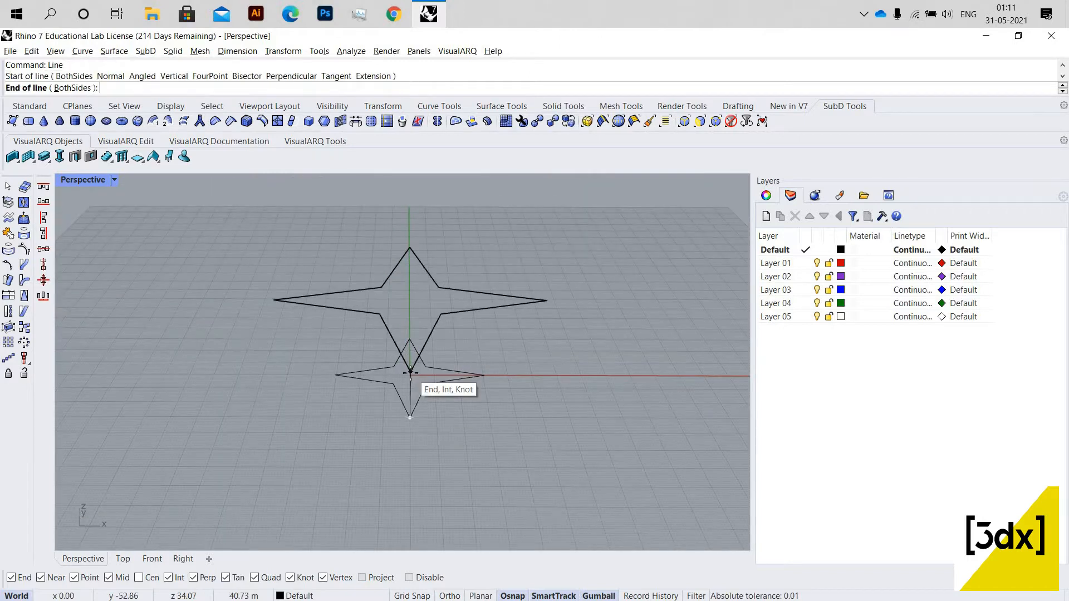
# Draw lines from the lower larger star's negative-Y tip up to the raised larger star's inner corner, and on to the raised smaller star's.
pyautogui.scroll(-4, 468, 445)
pyautogui.moveTo(529, 451); pyautogui.dragTo(501, 420, button='right')
pyautogui.scroll(-6, 495, 432)
pyautogui.scroll(6, 492, 322)
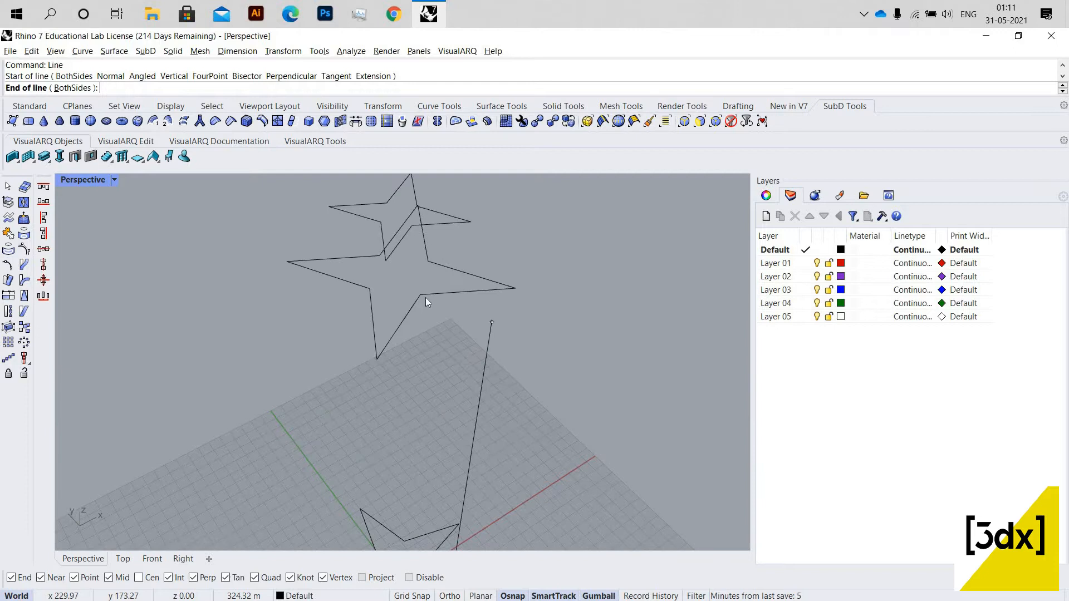
pyautogui.click(428, 265)
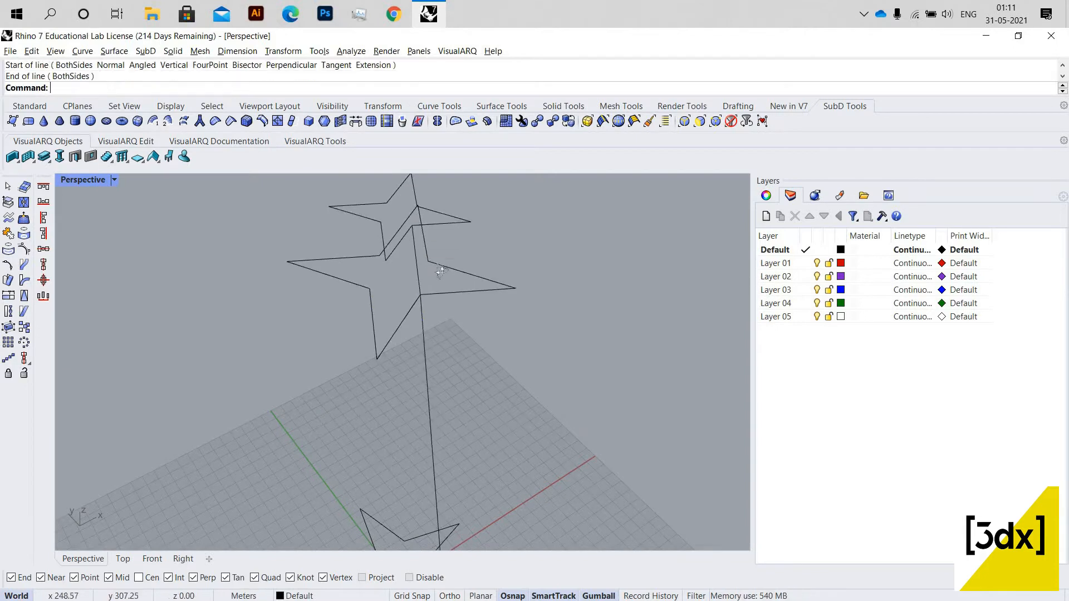
pyautogui.moveTo(428, 265); pyautogui.dragTo(436, 221, button='right')
pyautogui.scroll(3, 446, 270)
# Draw a line between the adjacent positive-X, negative-Y tips of the two raised stars.
pyautogui.rightClick(443, 245)
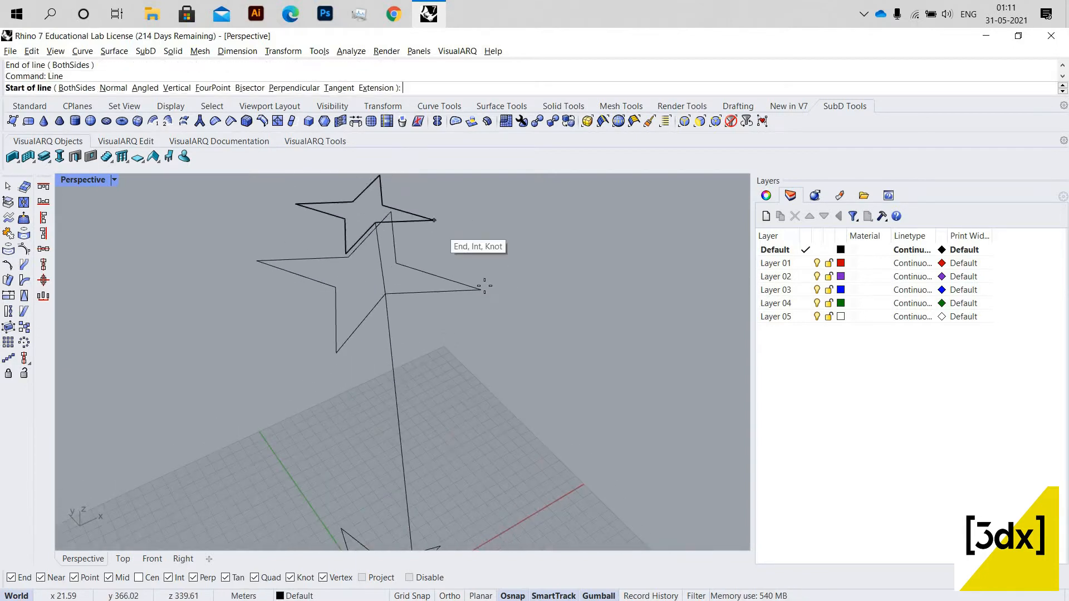
pyautogui.click(435, 221)
pyautogui.click(481, 289)
pyautogui.rightClick(500, 292)
# Draw lines from the raised larger star's tip down to the lower larger star's inner corner, and on to the ground star's inner corner.
pyautogui.click(481, 290)
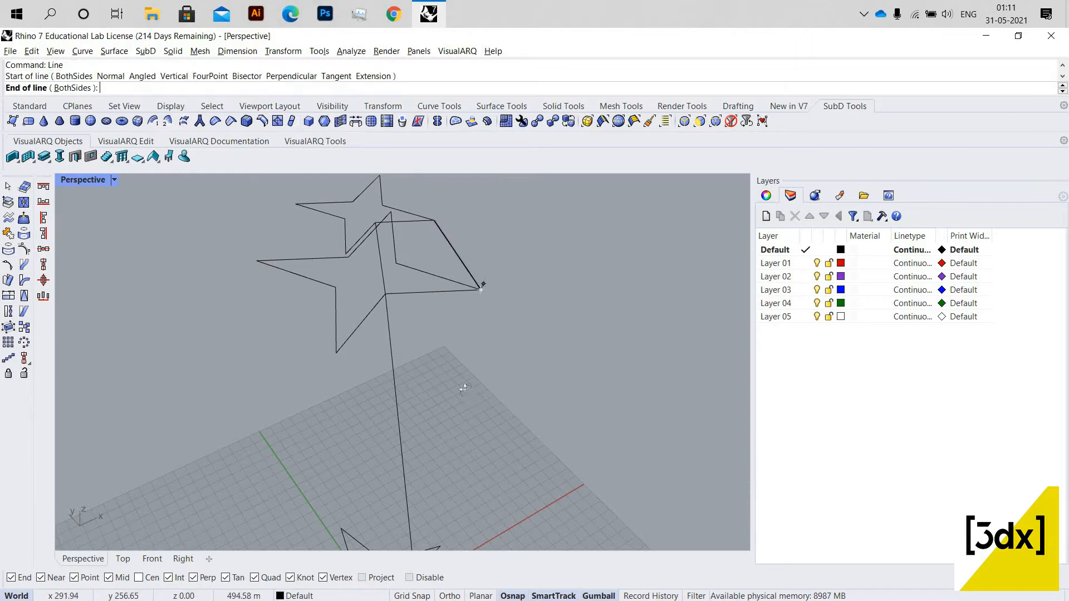
pyautogui.scroll(-8, 490, 286)
pyautogui.moveTo(491, 436); pyautogui.dragTo(465, 393, button='right')
pyautogui.scroll(6, 462, 406)
pyautogui.scroll(4, 436, 438)
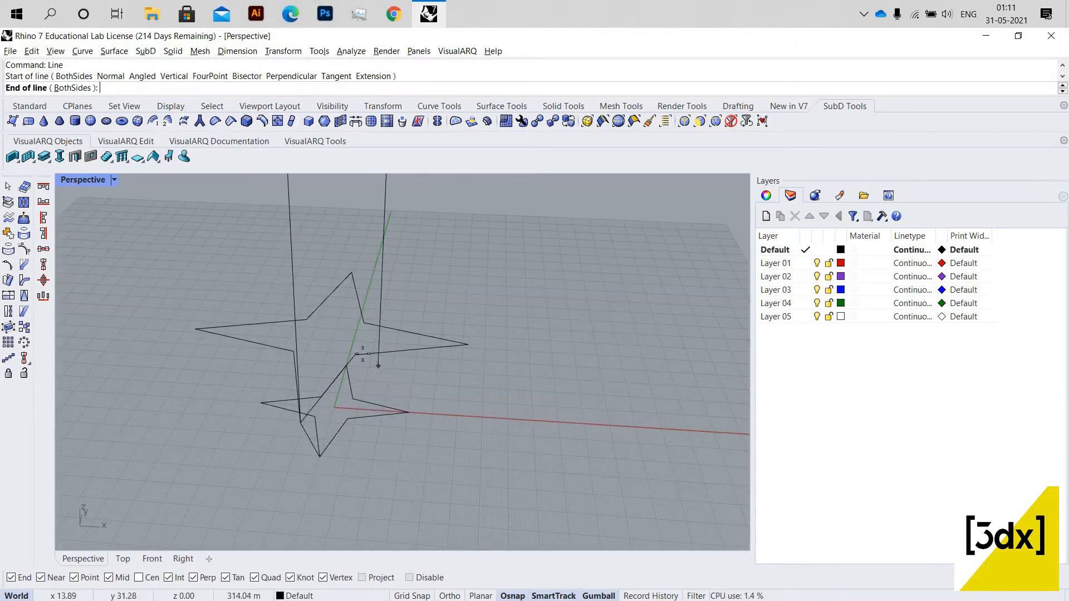
pyautogui.click(355, 354)
pyautogui.rightClick(355, 354)
pyautogui.click(355, 355)
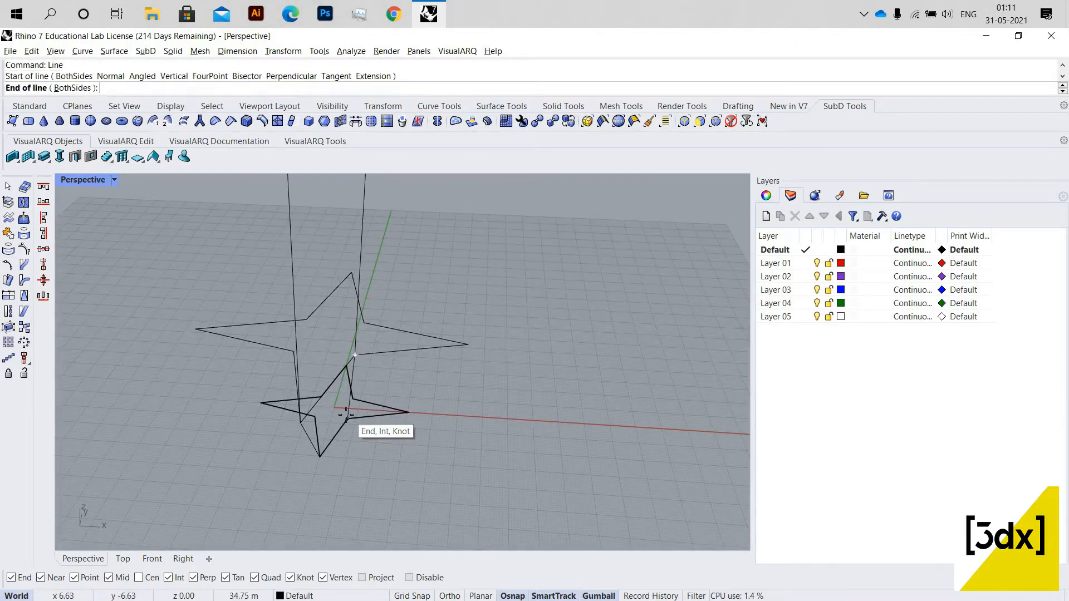
pyautogui.click(348, 419)
# Create a four-sided single SubD face between the two raised stars, bounded by their matching inner corners and tips.
pyautogui.scroll(-6, 408, 408)
pyautogui.moveTo(496, 410); pyautogui.dragTo(48, 97, button='right')
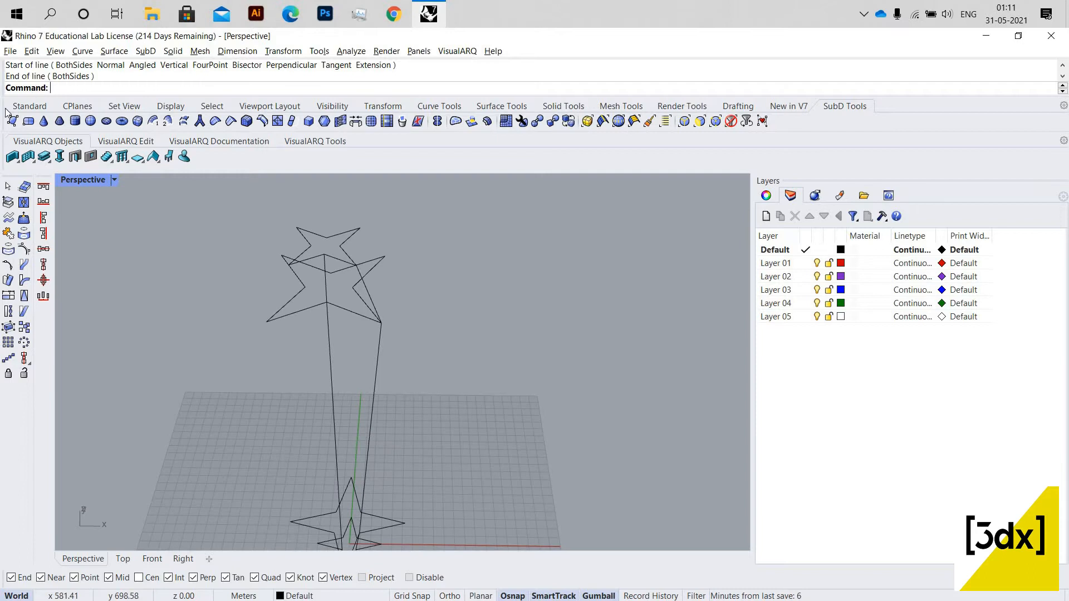
pyautogui.scroll(7, 327, 253)
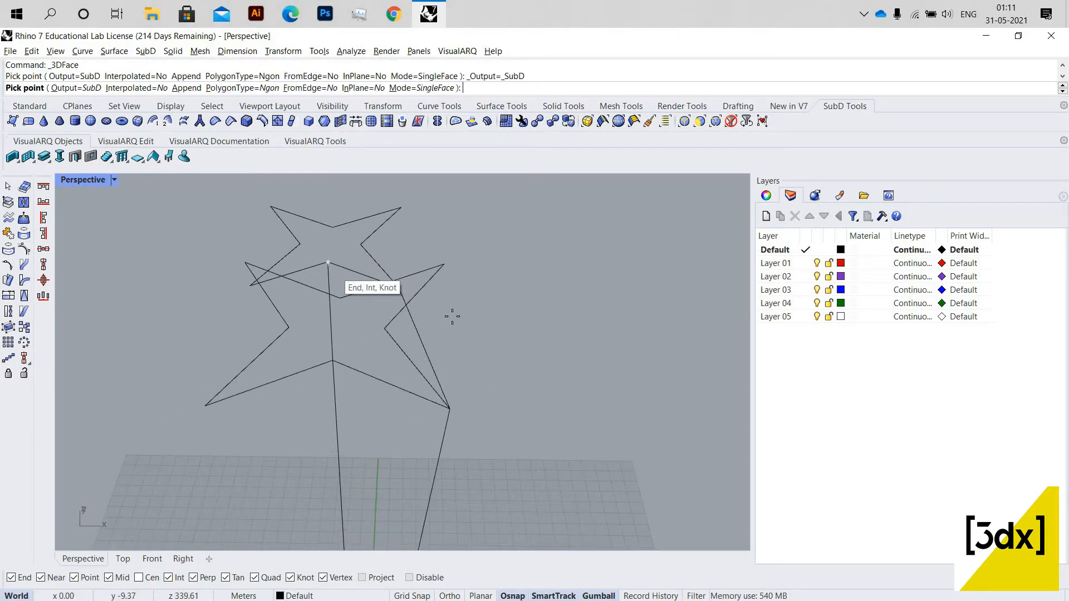
pyautogui.click(328, 262)
pyautogui.moveTo(286, 303); pyautogui.dragTo(253, 287, button='right')
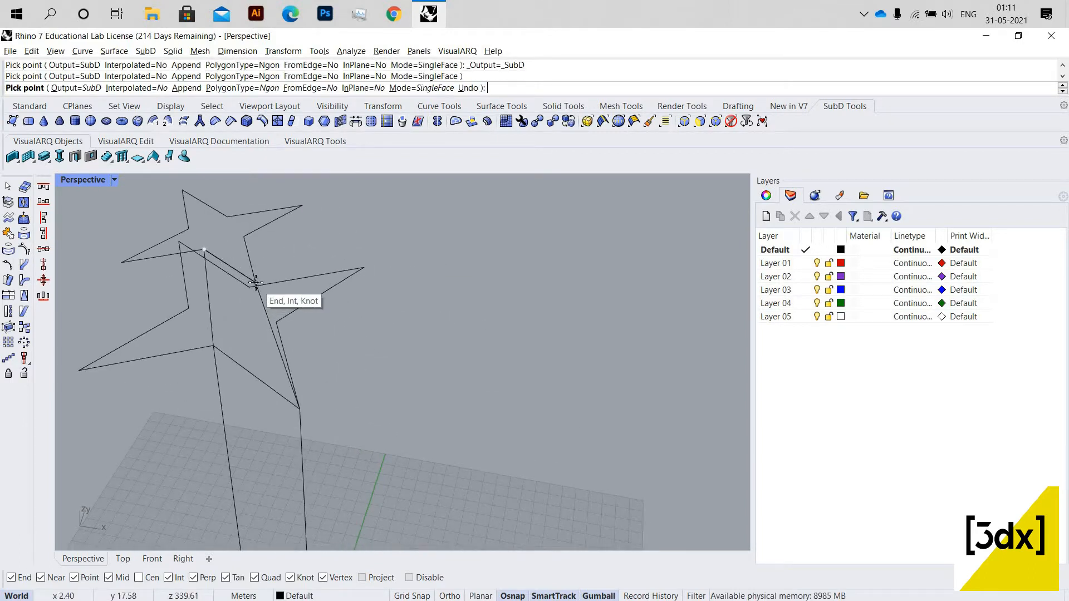
pyautogui.click(255, 283)
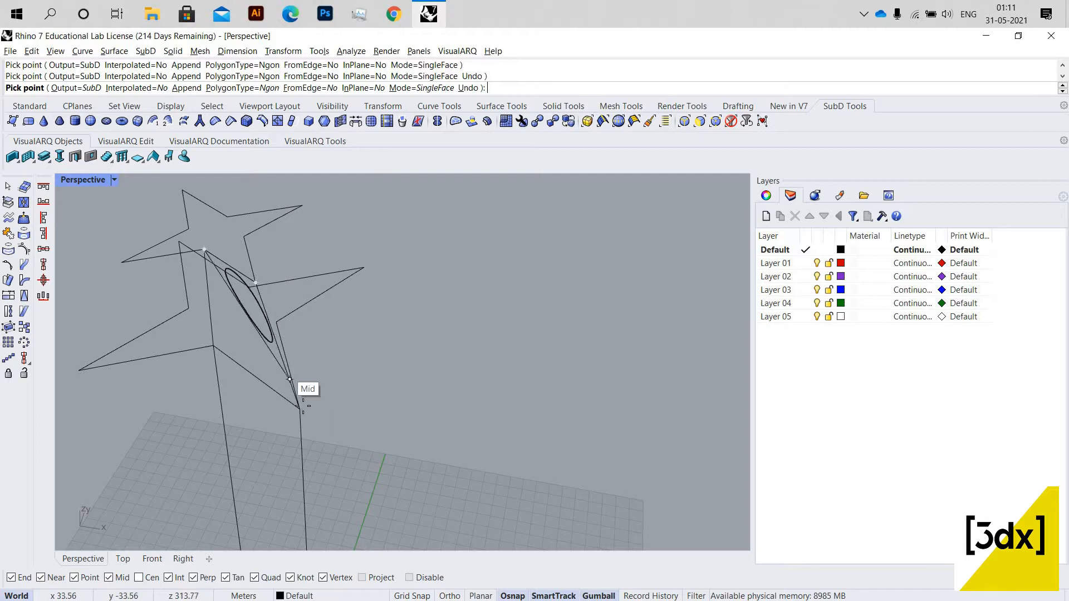
pyautogui.click(214, 346)
pyautogui.rightClick(322, 304)
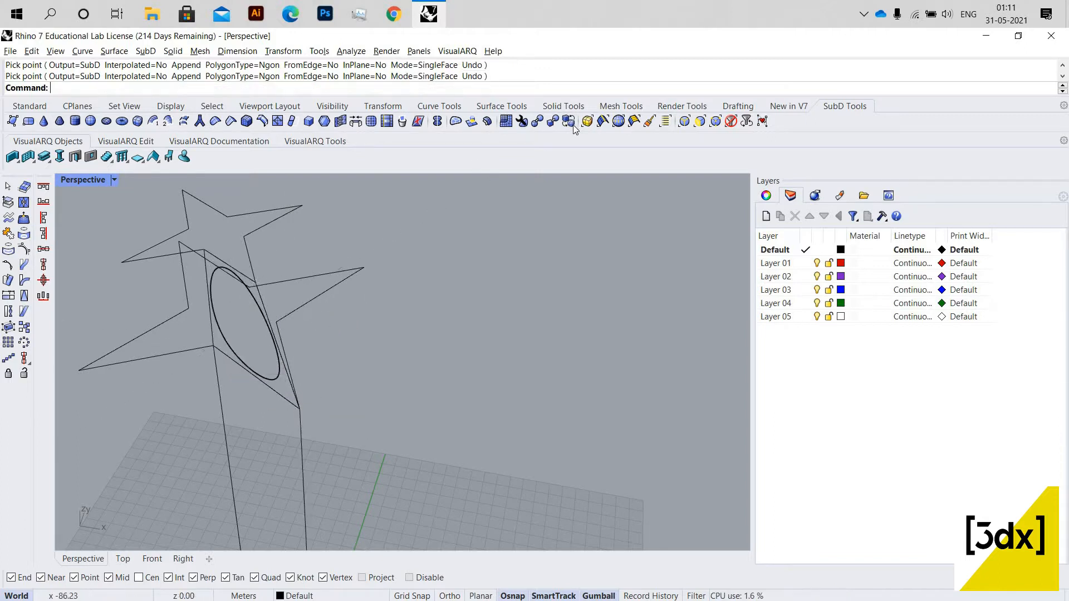
# Switch the SubD display to flat and set the perspective view to Shaded.
pyautogui.press('Tab')
pyautogui.scroll(-5, 456, 338)
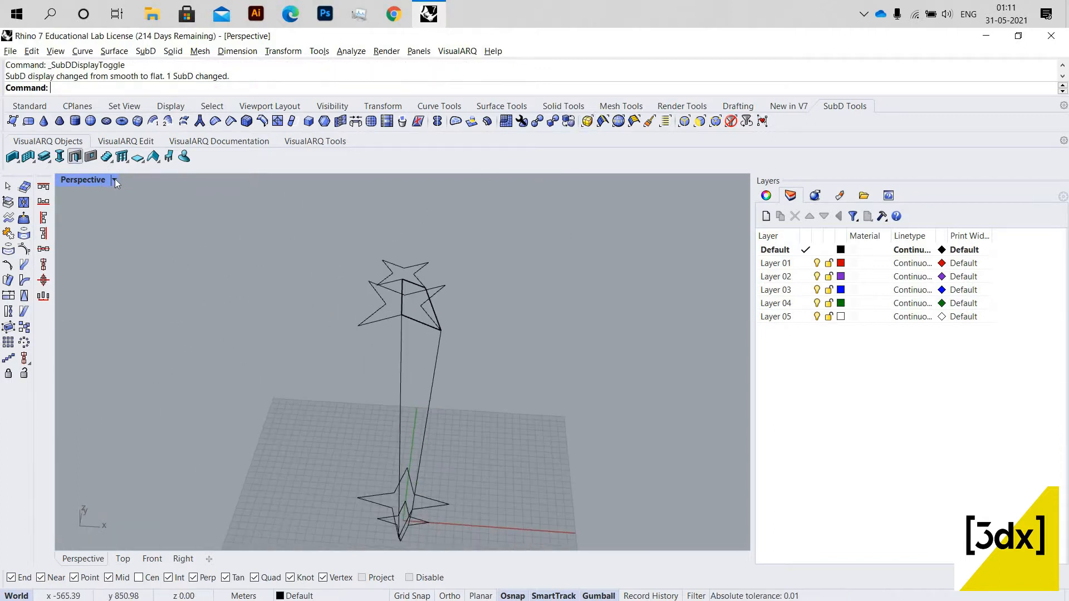
pyautogui.click(114, 180)
pyautogui.click(136, 204)
pyautogui.scroll(-6, 417, 318)
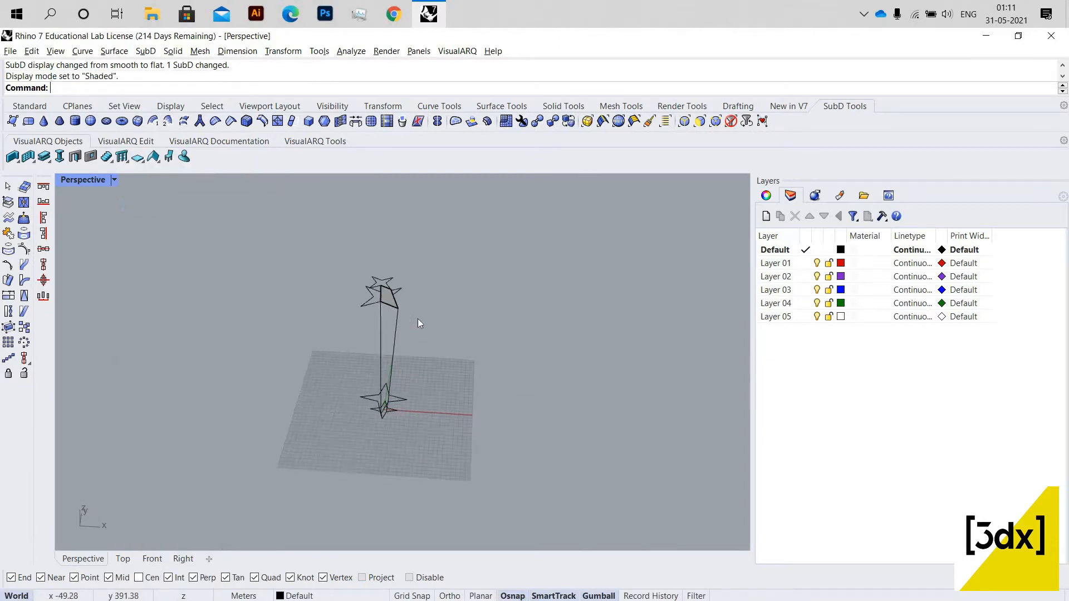
# Create a triangular SubD face from the raised larger star's tip and inner corner down to the lower larger star's negative-Y tip.
pyautogui.scroll(3, 417, 318)
pyautogui.moveTo(417, 318); pyautogui.dragTo(418, 295, button='right')
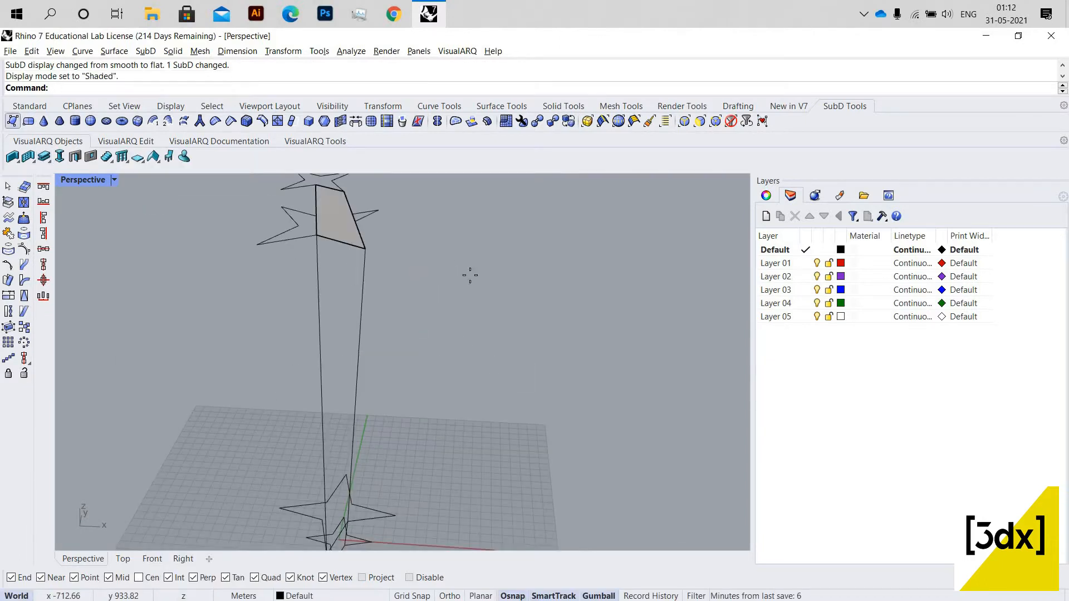
pyautogui.scroll(5, 261, 239)
pyautogui.click(499, 263)
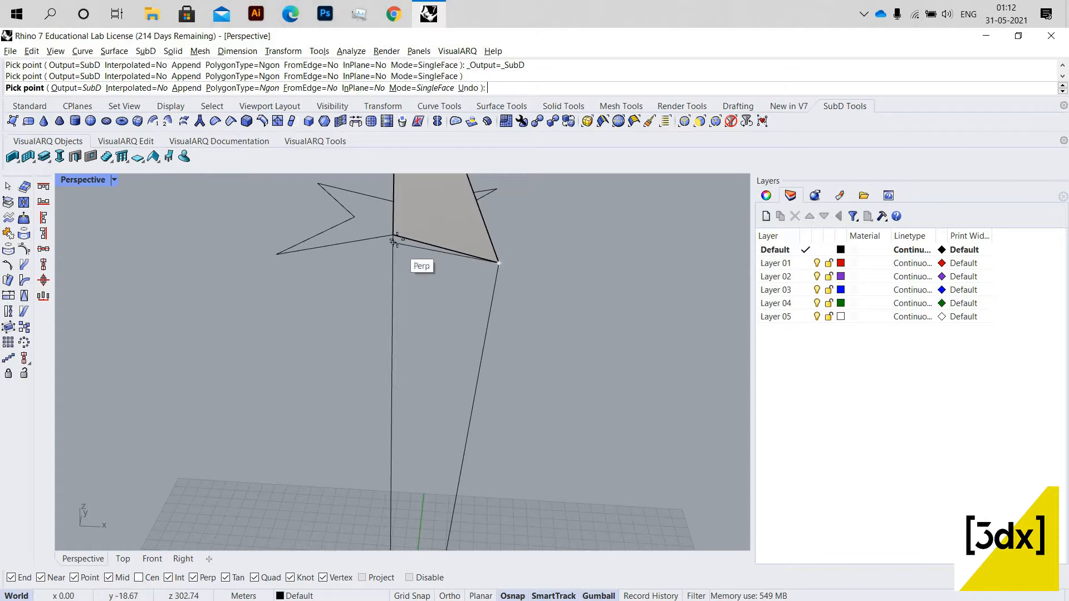
pyautogui.click(393, 236)
pyautogui.scroll(-5, 407, 462)
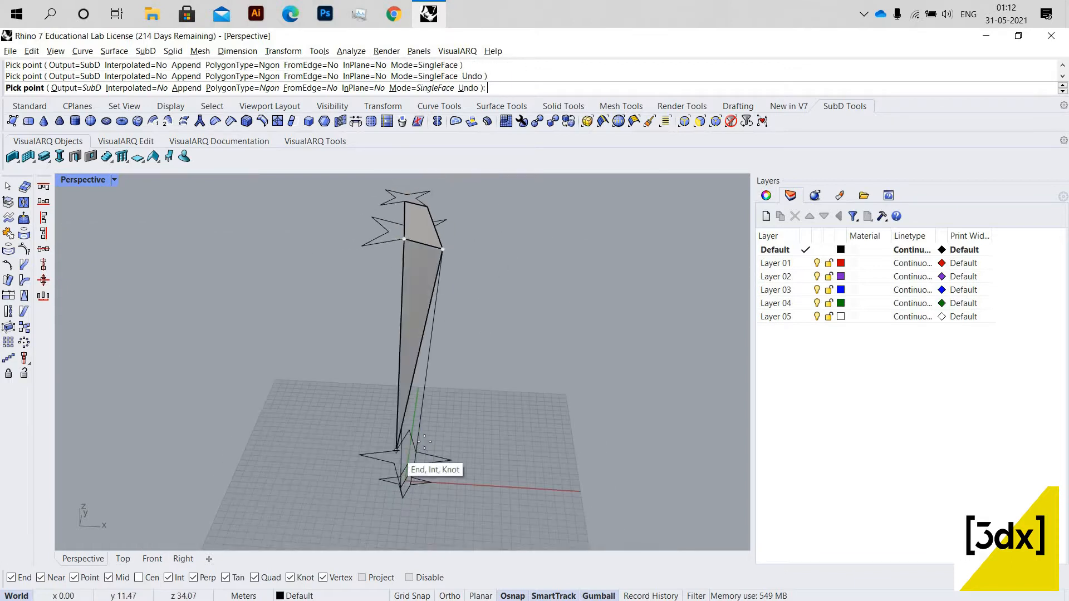
pyautogui.moveTo(418, 444); pyautogui.dragTo(383, 420, button='right')
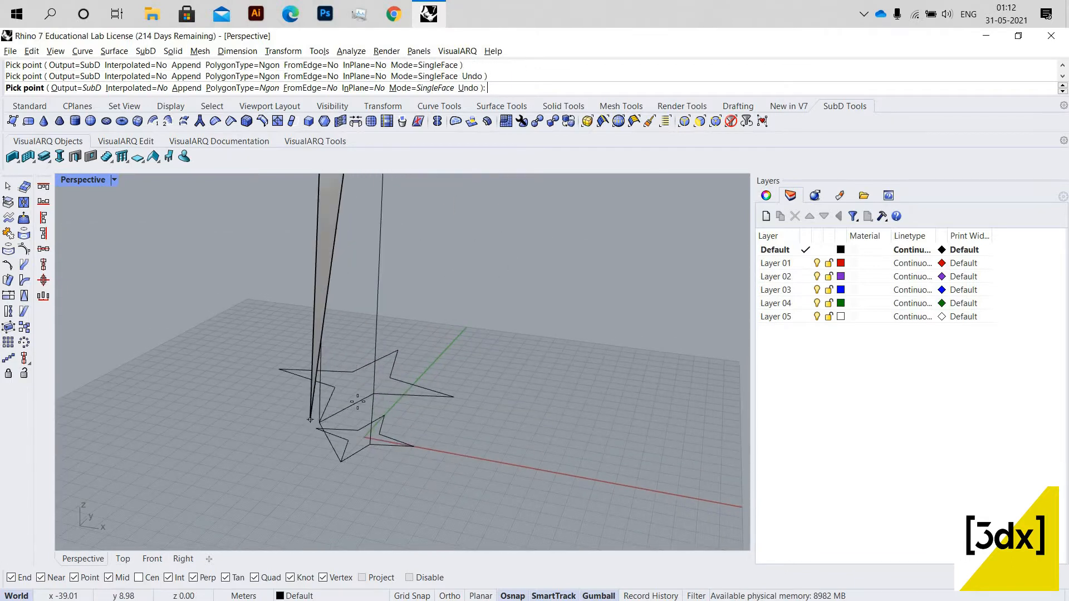
pyautogui.click(320, 422)
pyautogui.scroll(-7, 340, 469)
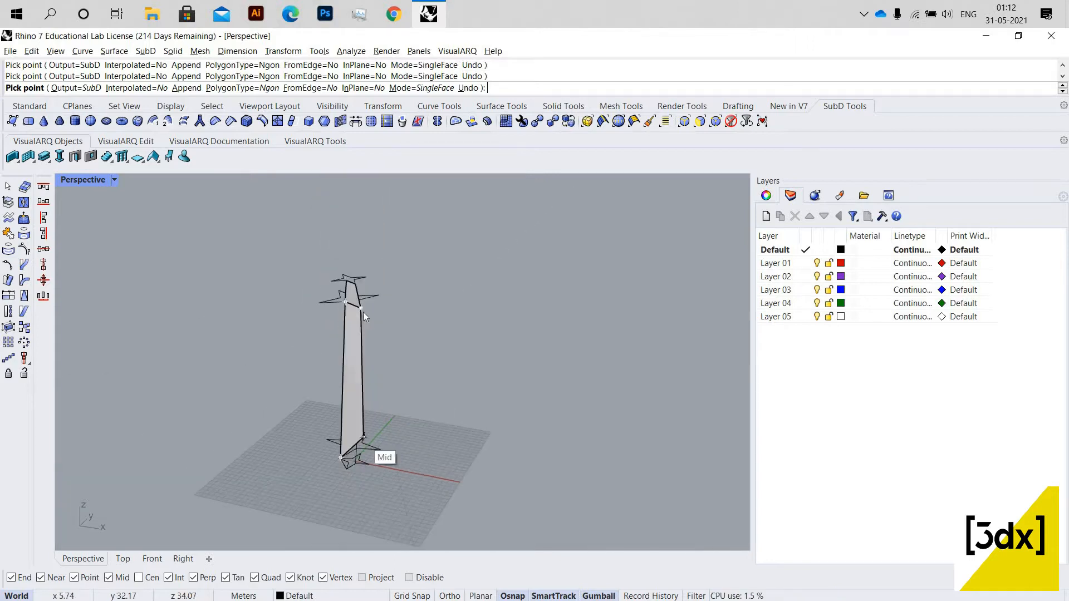
pyautogui.rightClick(431, 356)
# Create a triangular SubD face from the raised larger star's tip down to the lower larger star's negative-Y tip and adjacent inner corner.
pyautogui.rightClick(439, 355)
pyautogui.scroll(5, 439, 354)
pyautogui.click(357, 304)
pyautogui.scroll(-7, 408, 455)
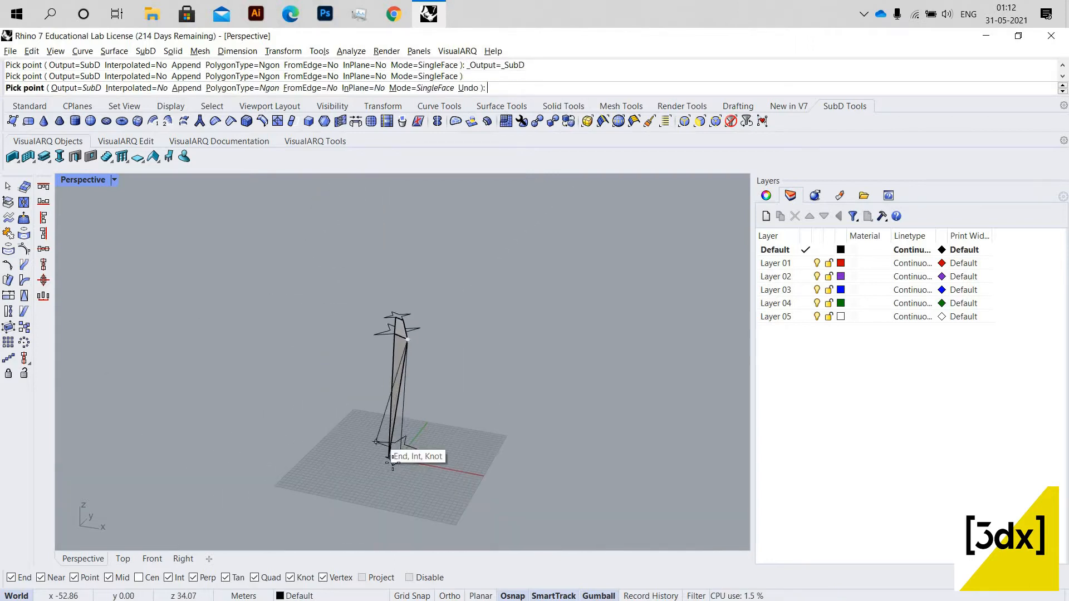
pyautogui.scroll(9, 391, 462)
pyautogui.click(372, 467)
pyautogui.scroll(5, 377, 462)
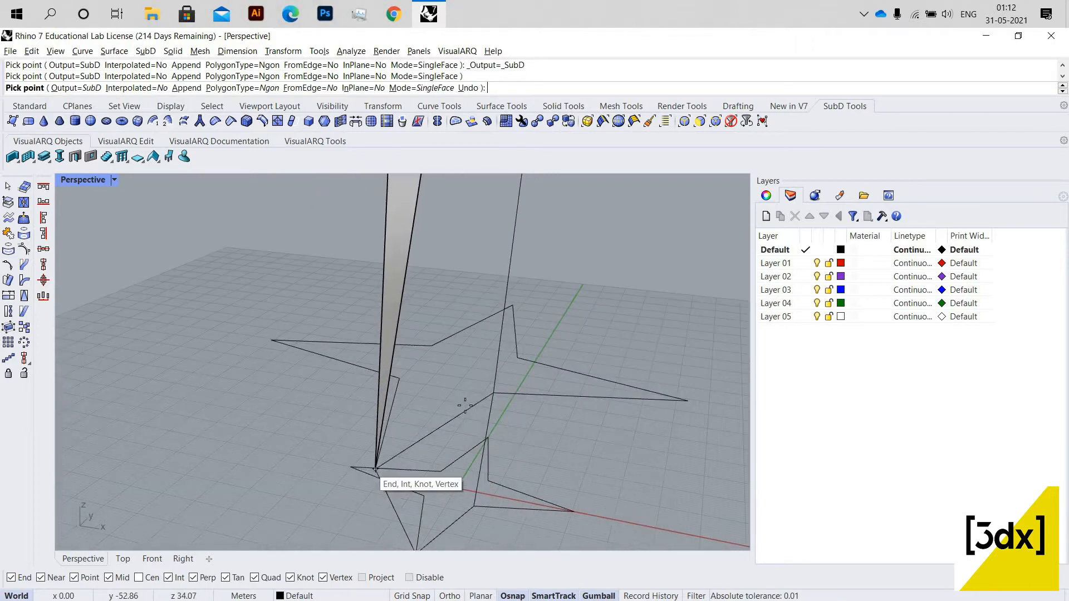
pyautogui.click(493, 392)
pyautogui.rightClick(437, 410)
pyautogui.scroll(-8, 434, 412)
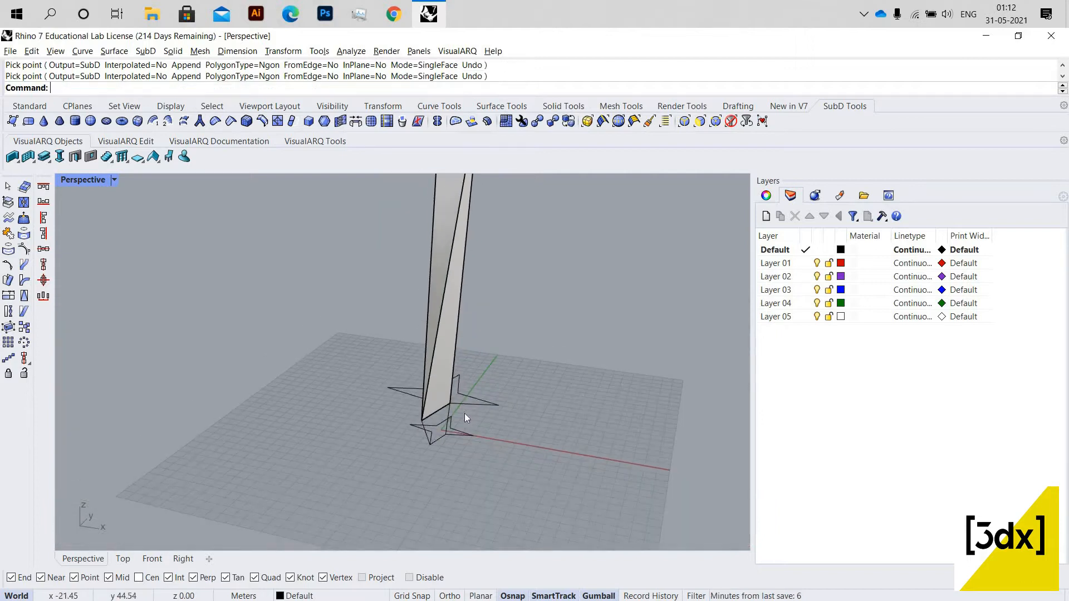
# Create a four-sided SubD face between the lower larger star and the ground star, using their matching inner corners and negative-Y tips.
pyautogui.moveTo(464, 413); pyautogui.dragTo(487, 414, button='right')
pyautogui.scroll(-5, 461, 414)
pyautogui.moveTo(476, 363); pyautogui.dragTo(483, 462, button='right')
pyautogui.scroll(6, 513, 462)
pyautogui.scroll(4, 432, 402)
pyautogui.rightClick(425, 403)
pyautogui.click(419, 397)
pyautogui.click(407, 492)
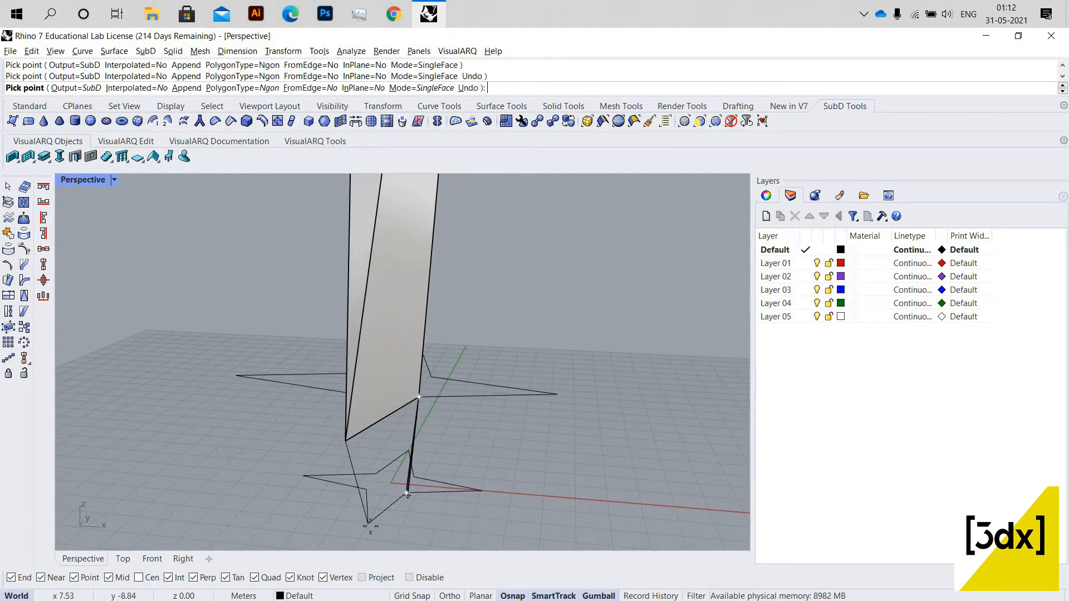
pyautogui.click(368, 523)
pyautogui.click(355, 474)
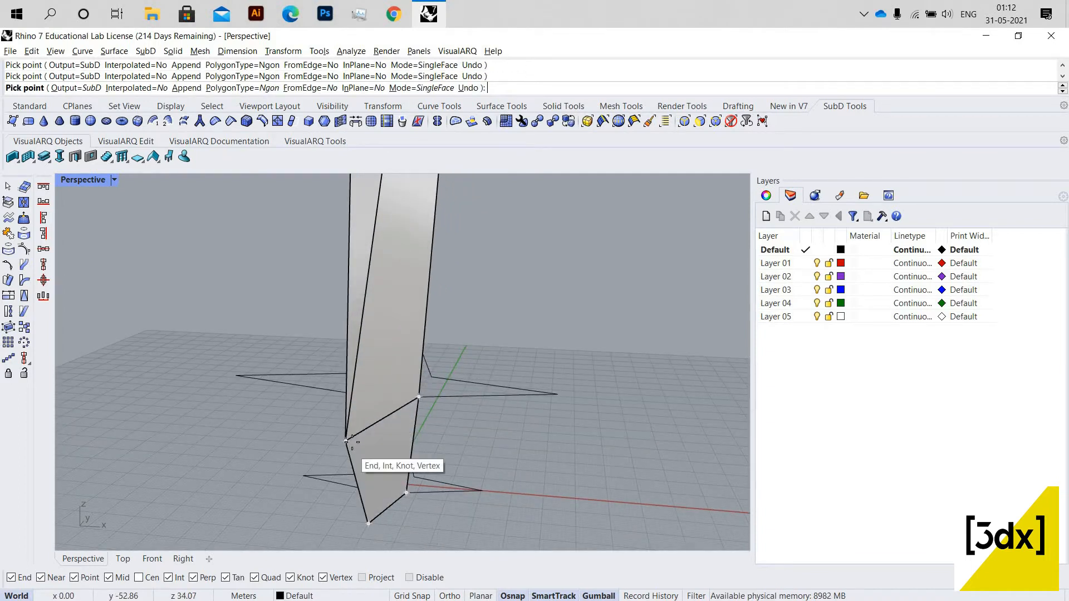
pyautogui.click(346, 441)
pyautogui.rightClick(377, 434)
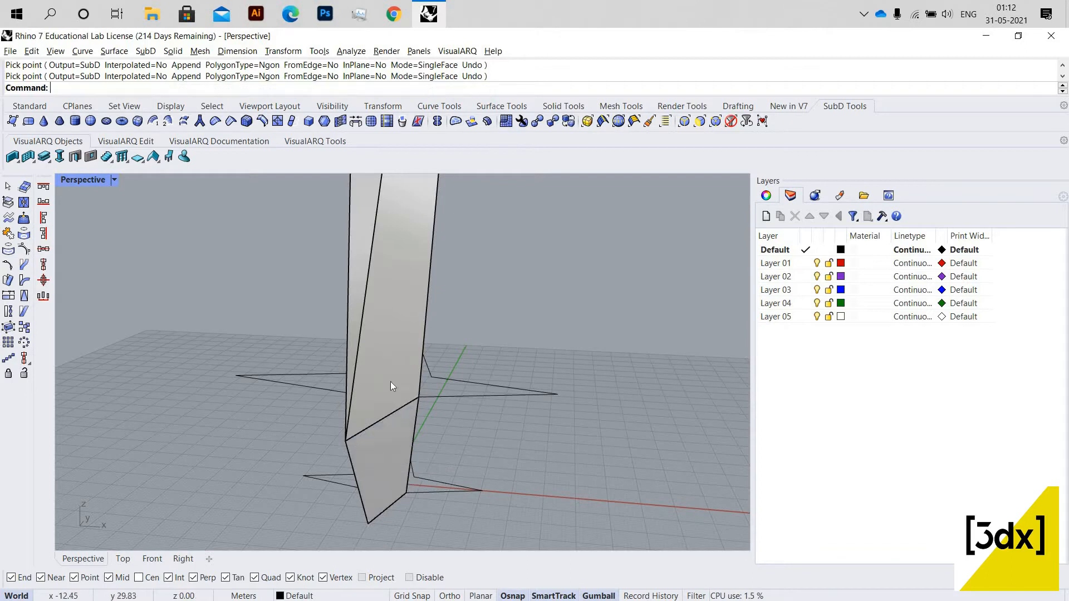
# Join the four SubD faces into one strip with the joined edges set to Smooth.
pyautogui.click(390, 434)
pyautogui.keyDown('shift'); pyautogui.click(398, 384); pyautogui.keyUp('shift')
pyautogui.scroll(-8, 431, 403)
pyautogui.moveTo(431, 404); pyautogui.dragTo(402, 431, button='right')
pyautogui.scroll(-8, 446, 423)
pyautogui.scroll(9, 452, 241)
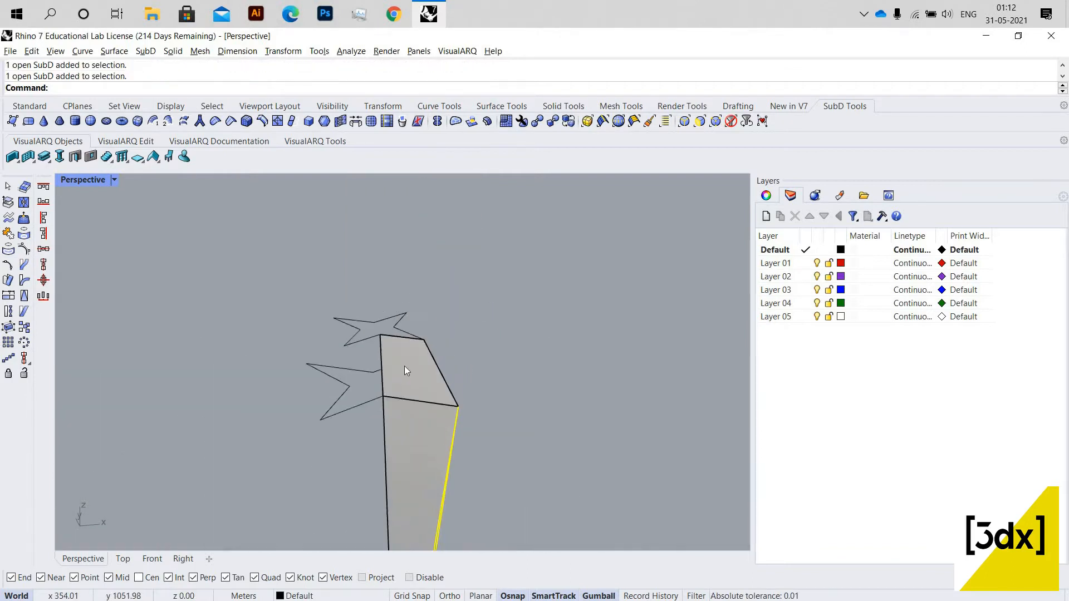
pyautogui.keyDown('shift'); pyautogui.click(396, 365); pyautogui.keyUp('shift')
pyautogui.scroll(-5, 399, 369)
pyautogui.hotkey('ctrl', 'j')
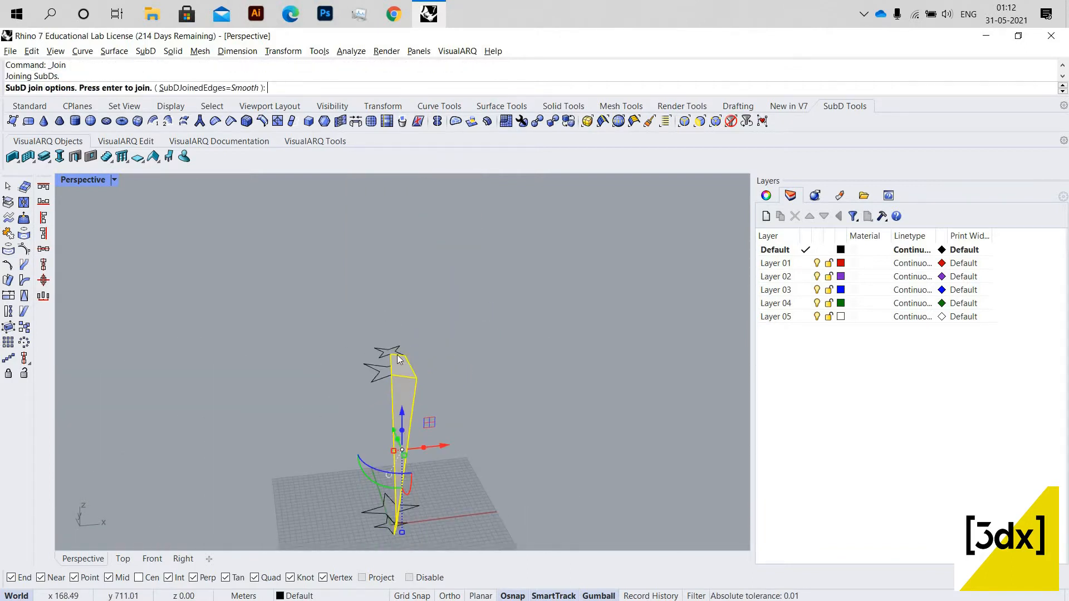
pyautogui.press('Return')
pyautogui.moveTo(377, 387); pyautogui.dragTo(354, 386, button='right')
pyautogui.click(352, 388)
# Preview the joined SubD strip in smooth display and return it to flat.
pyautogui.scroll(6, 356, 389)
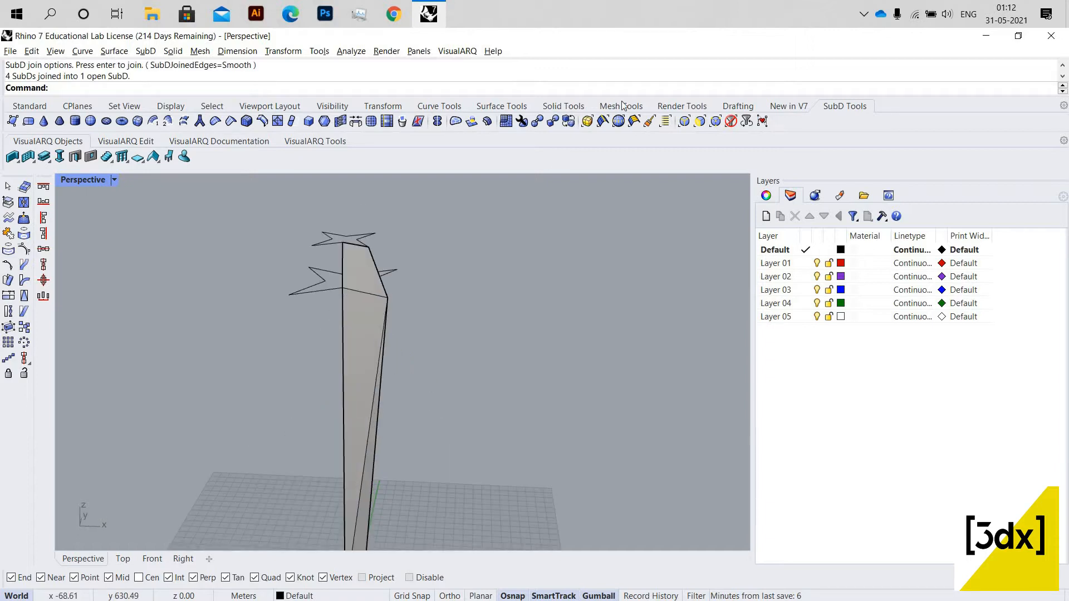
pyautogui.click(569, 121)
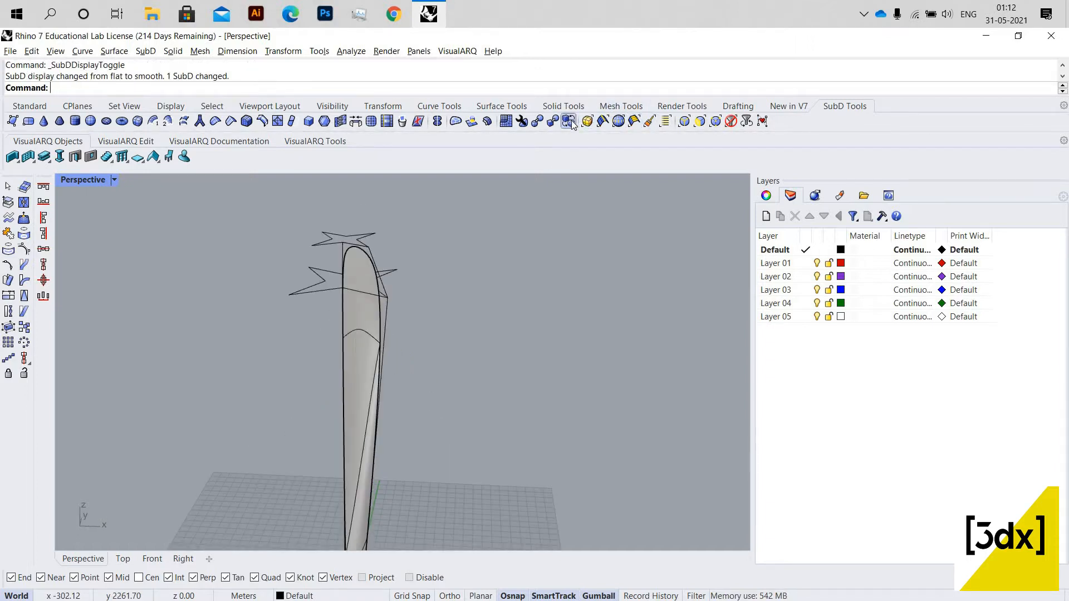
pyautogui.rightClick(406, 278)
# Mirror the joined SubD strip with a copy across the vertical Y-axis plane, starting at the top star's negative-Y inner corner.
pyautogui.moveTo(417, 285); pyautogui.dragTo(456, 305, button='right')
pyautogui.scroll(-5, 455, 305)
pyautogui.scroll(6, 458, 305)
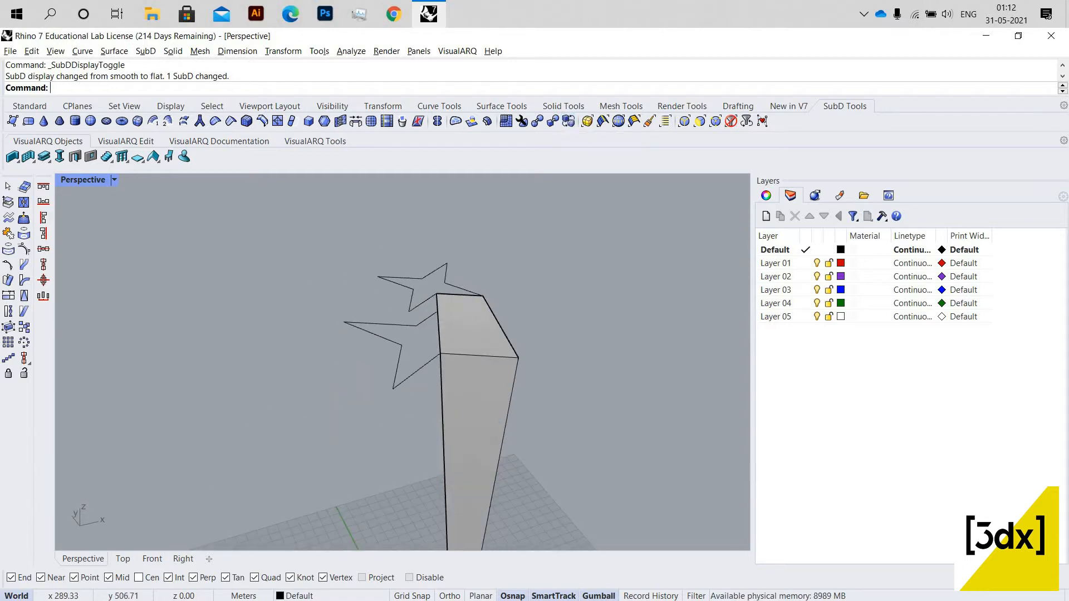
pyautogui.click(436, 310)
pyautogui.press('Return')
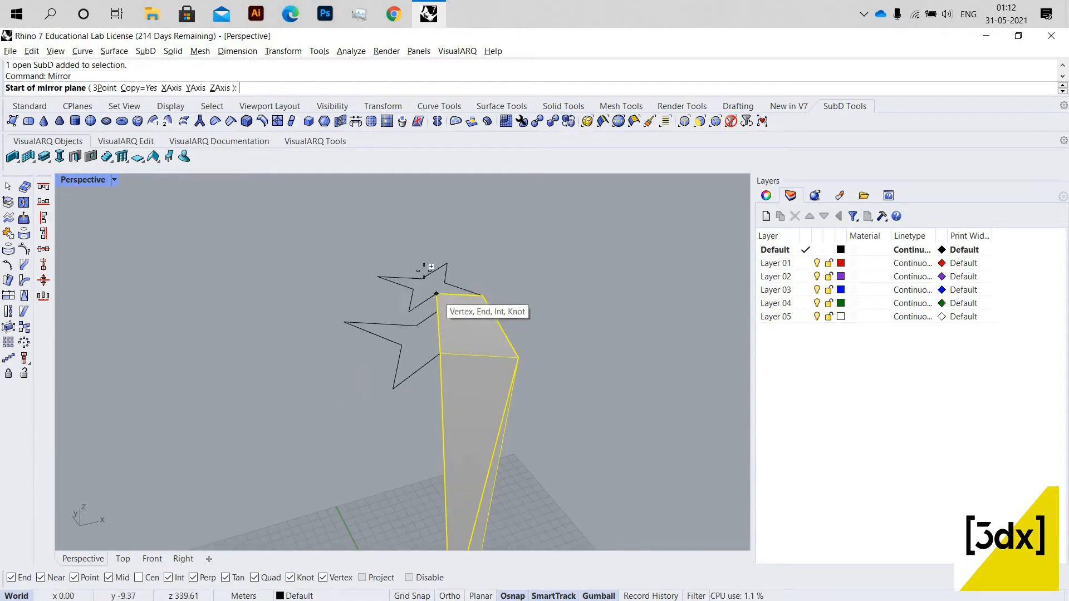
pyautogui.click(437, 295)
pyautogui.click(477, 360)
pyautogui.press('Escape')
pyautogui.moveTo(476, 361); pyautogui.dragTo(486, 364, button='right')
pyautogui.scroll(6, 462, 334)
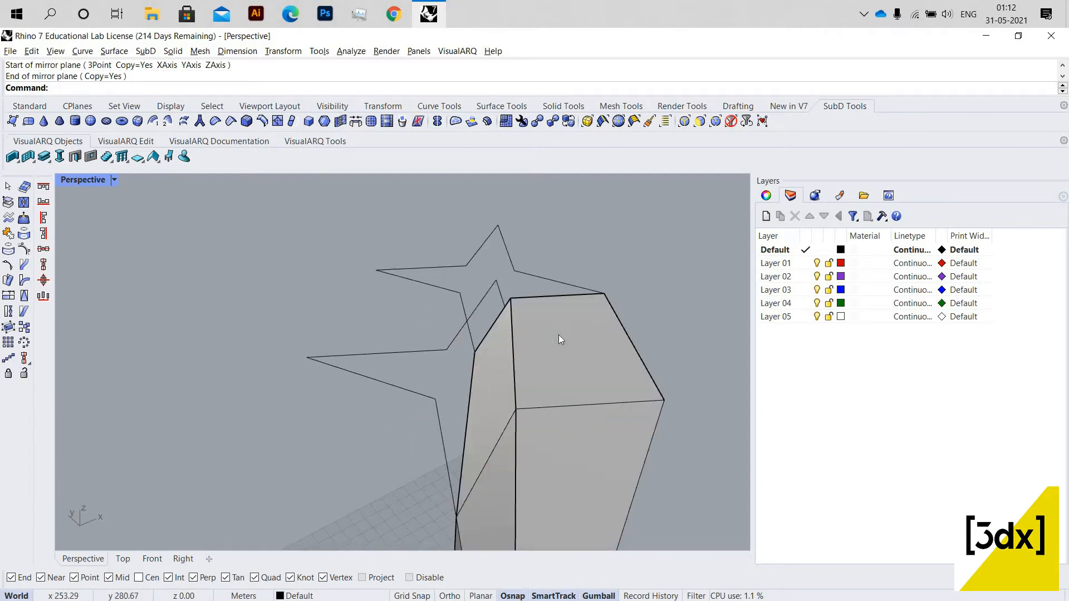
# Mirror both SubD strips with a copy across the vertical X-axis plane through the top star's opposite inner corners.
pyautogui.click(491, 364)
pyautogui.keyDown('shift'); pyautogui.click(549, 343); pyautogui.keyUp('shift')
pyautogui.write('Mirror')
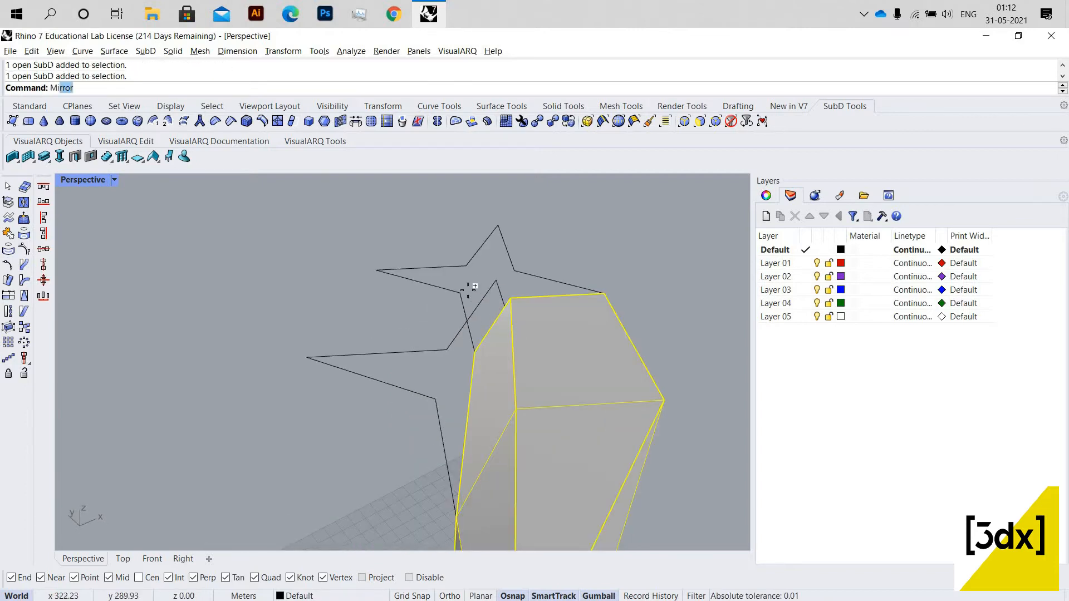
pyautogui.press('Return')
pyautogui.click(460, 293)
pyautogui.click(429, 306)
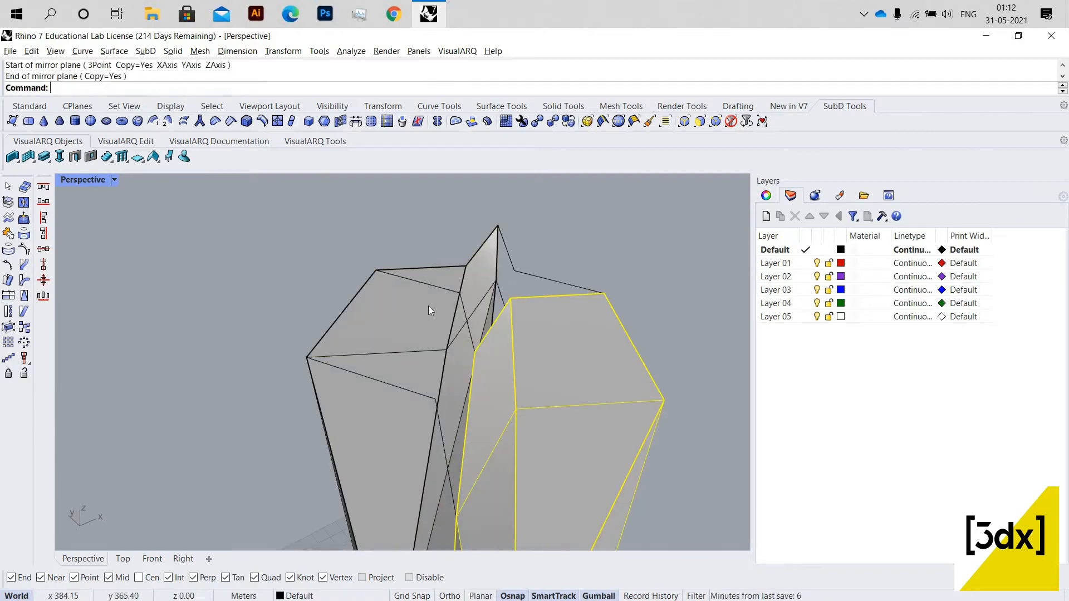
pyautogui.scroll(-3, 475, 339)
pyautogui.scroll(5, 477, 341)
pyautogui.keyDown('shift'); pyautogui.click(495, 315); pyautogui.keyUp('shift')
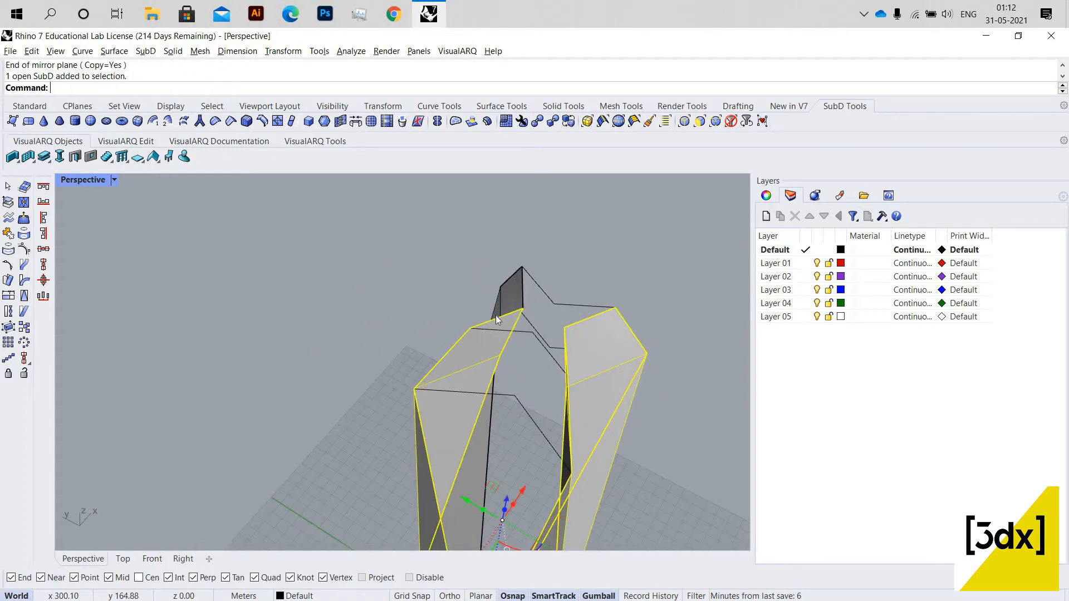
pyautogui.keyDown('shift'); pyautogui.click(503, 346); pyautogui.keyUp('shift')
pyautogui.scroll(-5, 503, 345)
pyautogui.moveTo(503, 326)
pyautogui.mouseDown(button='right')
pyautogui.moveTo(499, 344)
pyautogui.moveTo(512, 323)
pyautogui.mouseUp(button='right')
pyautogui.click(511, 327)
pyautogui.scroll(-4, 512, 327)
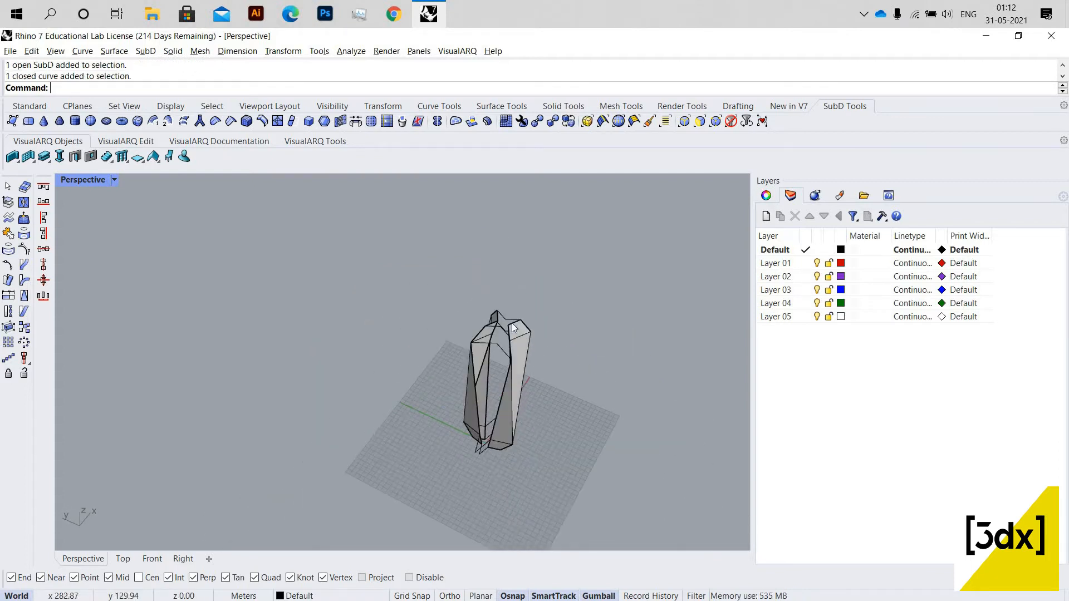
# Draw a line across the top star between its two opposite inner corners on the X axis.
pyautogui.scroll(12, 512, 323)
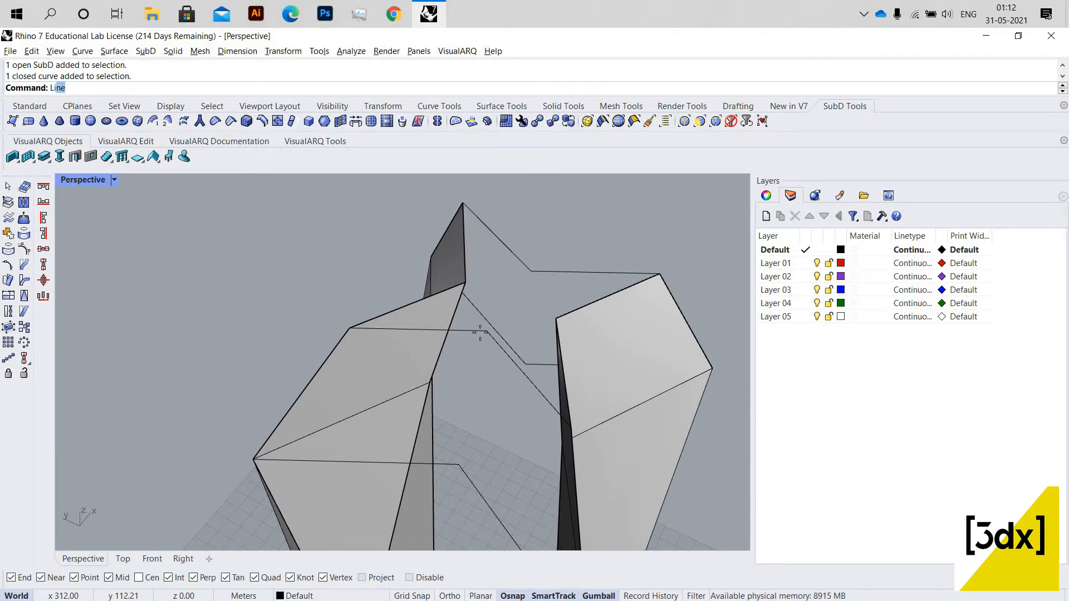
pyautogui.press('Return')
pyautogui.click(487, 331)
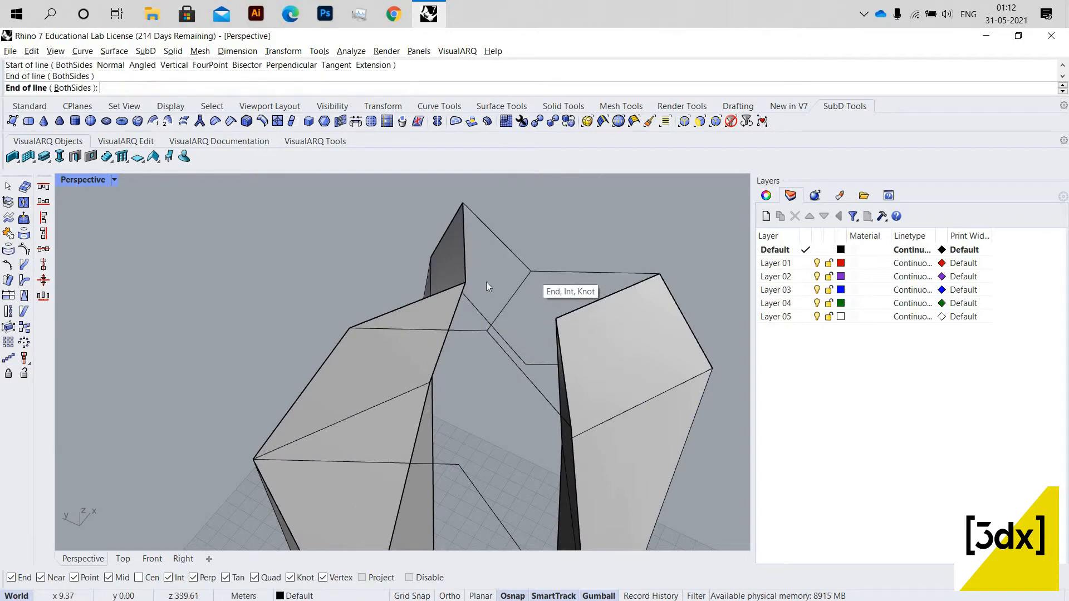
pyautogui.press('Escape')
# Join the four mirrored SubD strips into two SubDs with the joined edges set to Smooth.
pyautogui.click(449, 255)
pyautogui.keyDown('shift'); pyautogui.click(455, 265); pyautogui.keyUp('shift')
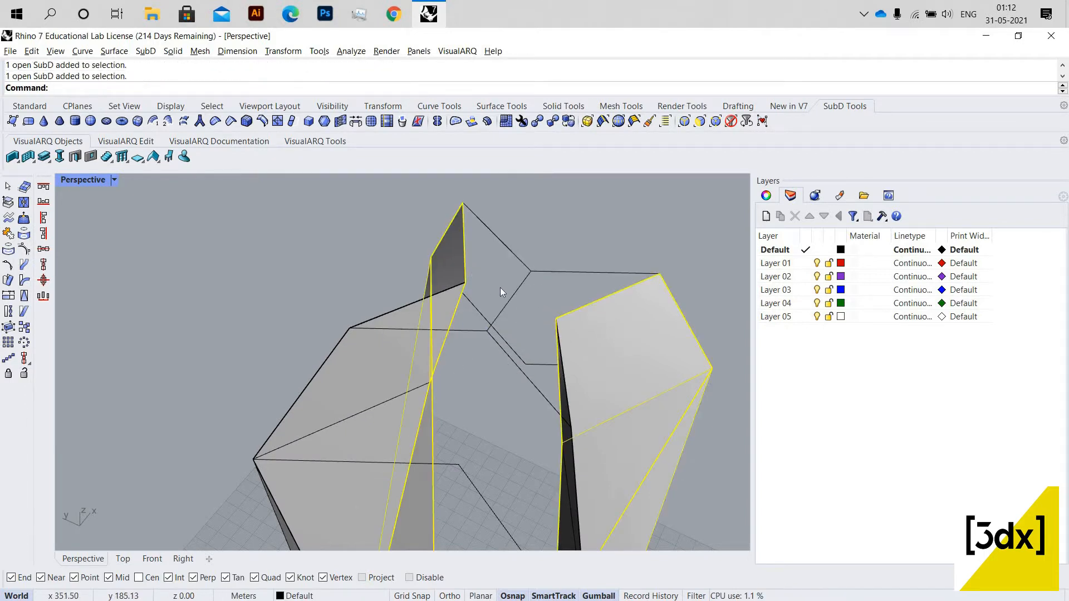
pyautogui.scroll(-5, 485, 334)
pyautogui.moveTo(470, 323); pyautogui.dragTo(426, 334, button='right')
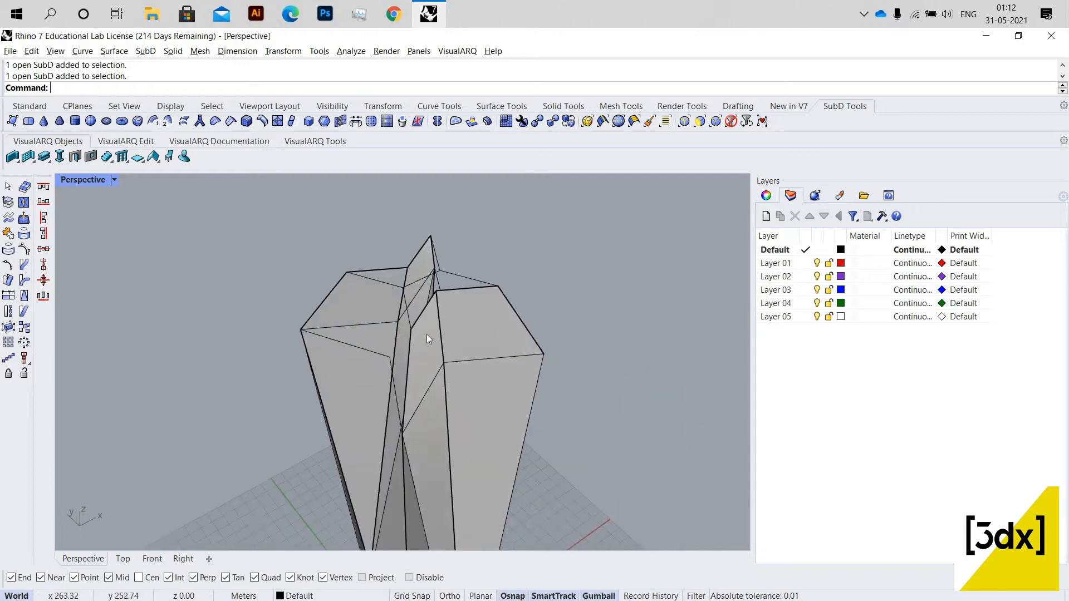
pyautogui.click(422, 270)
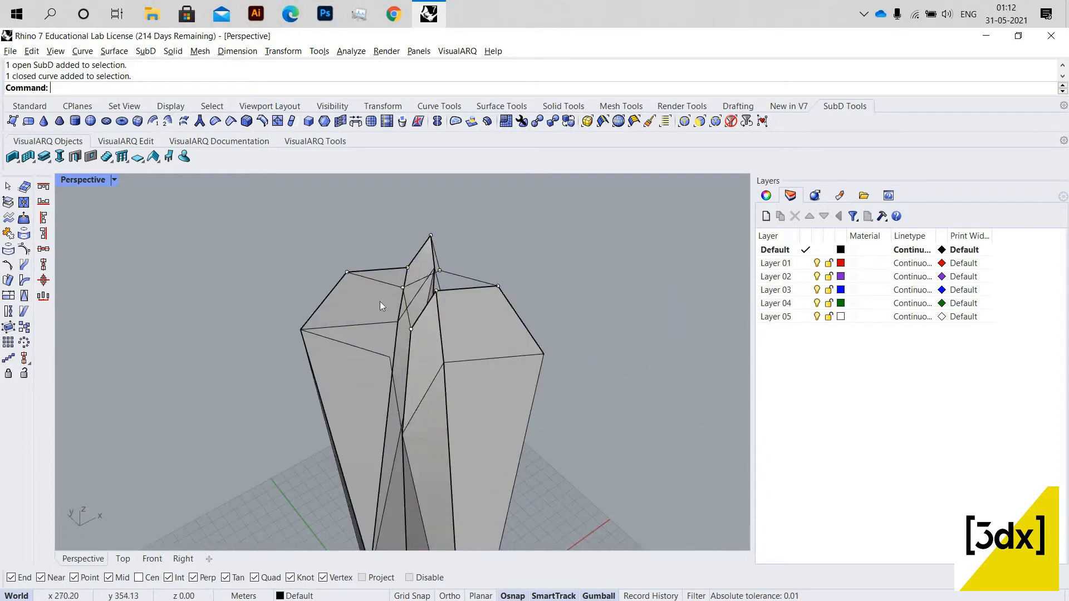
pyautogui.scroll(4, 390, 312)
pyautogui.keyDown('shift'); pyautogui.click(457, 394); pyautogui.keyUp('shift')
pyautogui.keyDown('shift'); pyautogui.click(507, 372); pyautogui.keyUp('shift')
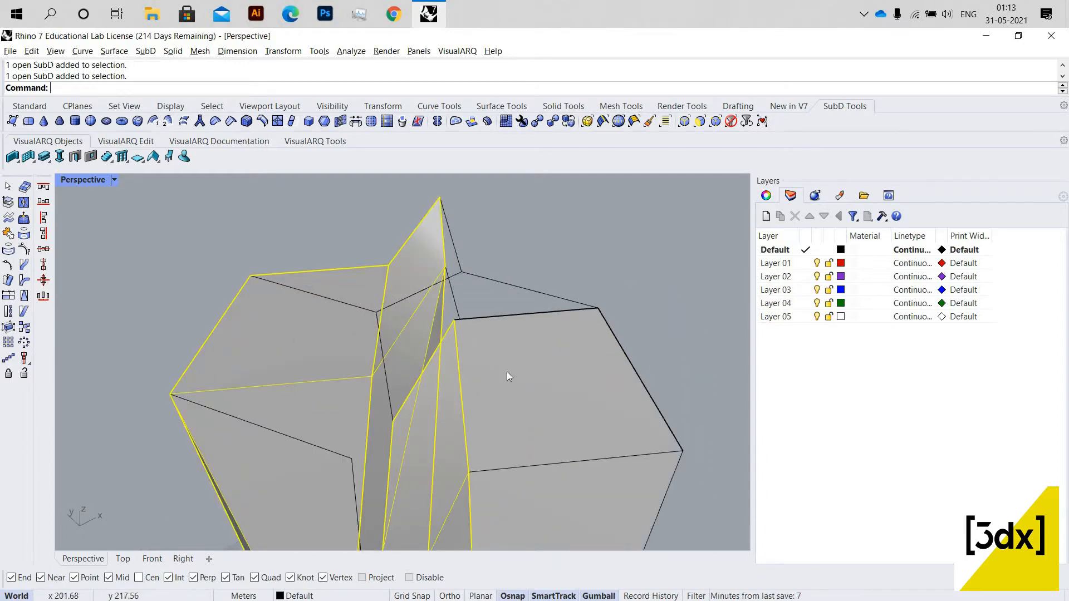
pyautogui.hotkey('ctrl', 'j')
pyautogui.press('Return')
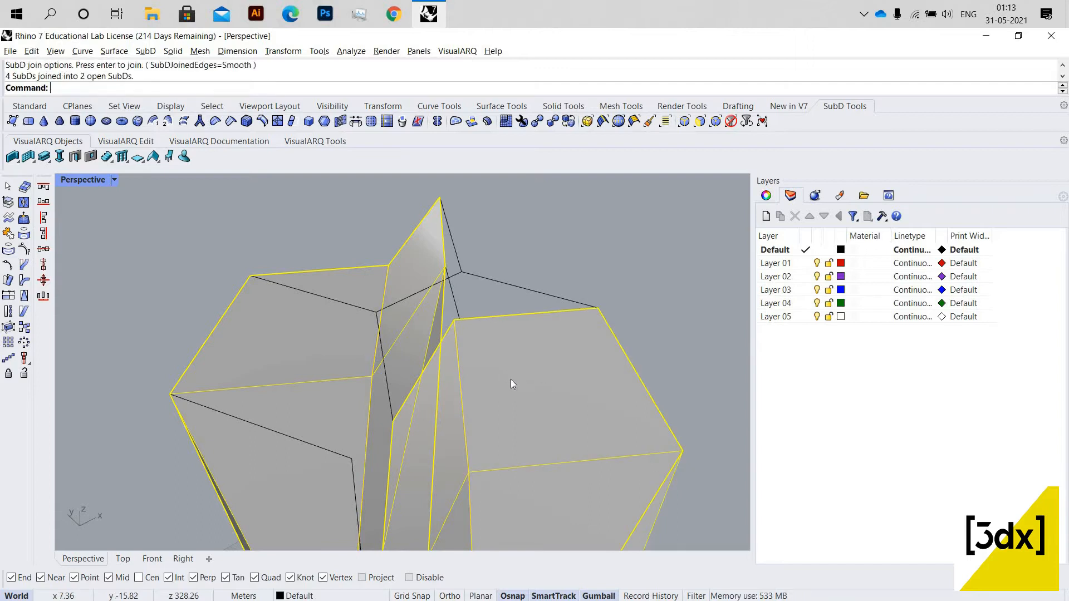
pyautogui.press('Escape')
# Rotate a copy of both joined SubDs by -90 degrees about the midpoint of the line across the top star.
pyautogui.scroll(-6, 566, 369)
pyautogui.moveTo(566, 369); pyautogui.dragTo(607, 390, button='right')
pyautogui.scroll(5, 607, 391)
pyautogui.click(607, 391)
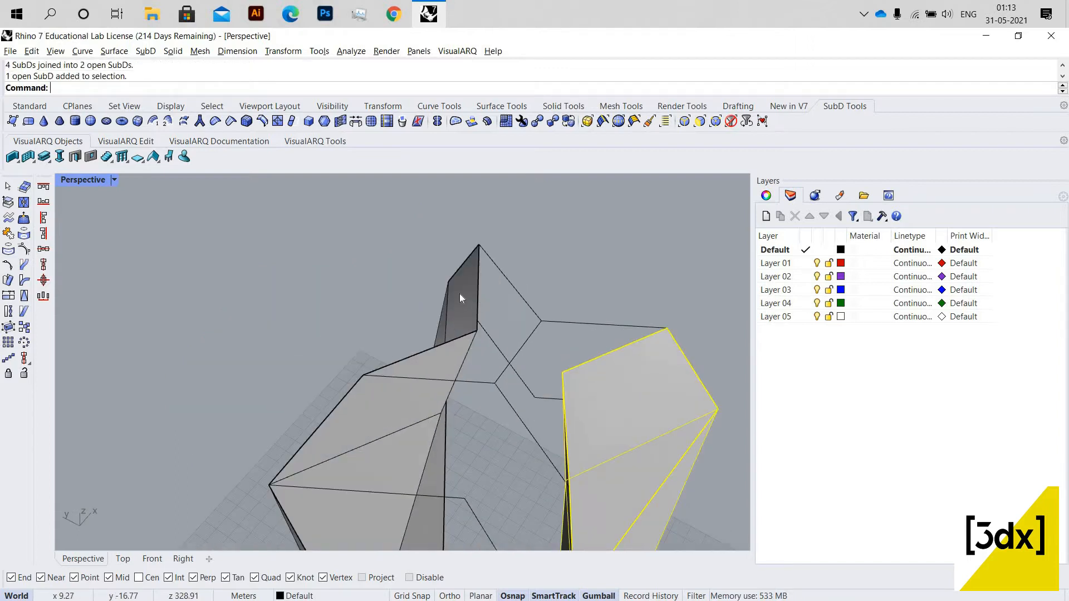
pyautogui.keyDown('shift'); pyautogui.click(476, 314); pyautogui.keyUp('shift')
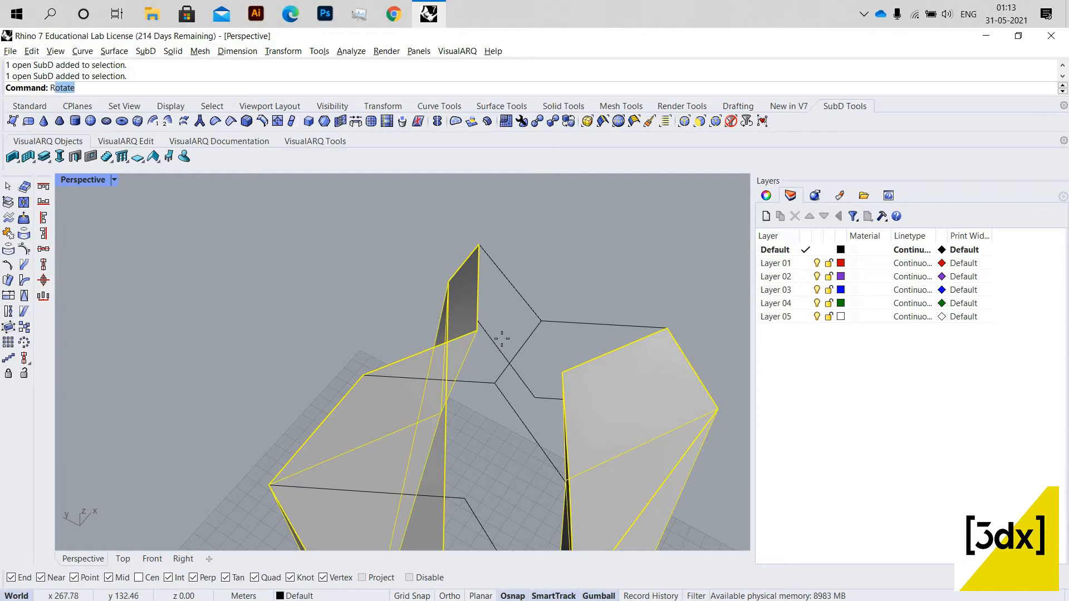
pyautogui.write('Ro')
pyautogui.press('Return')
pyautogui.click(545, 320)
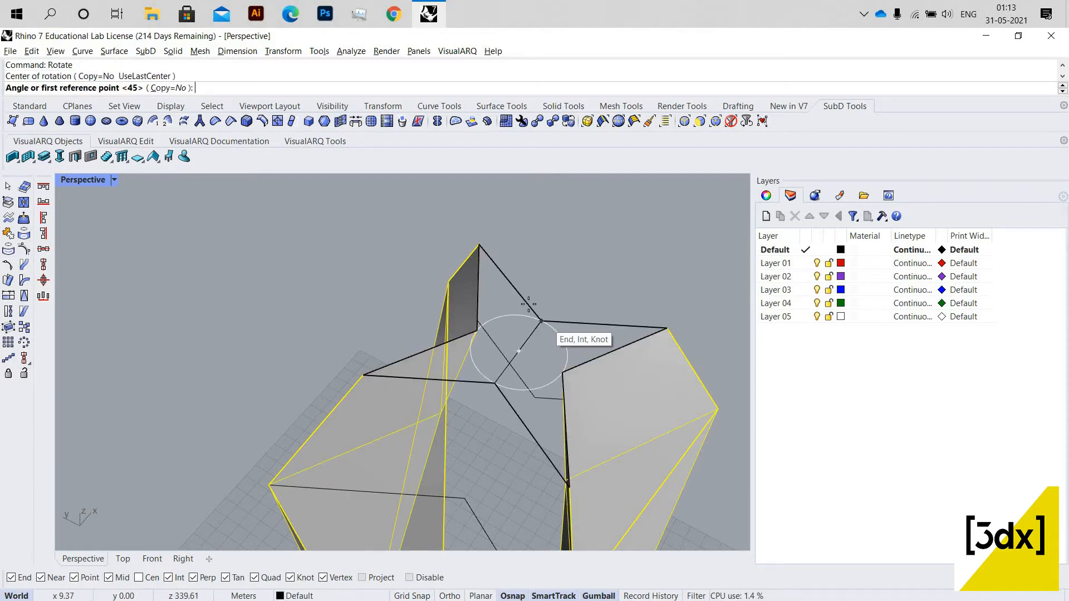
pyautogui.click(542, 321)
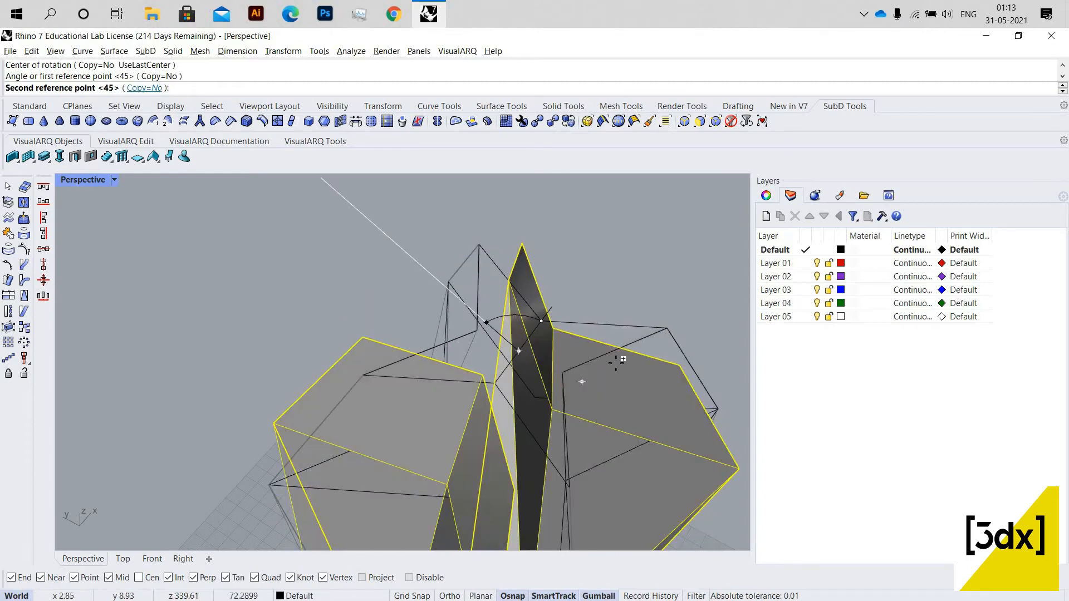
pyautogui.click(144, 88)
pyautogui.click(562, 372)
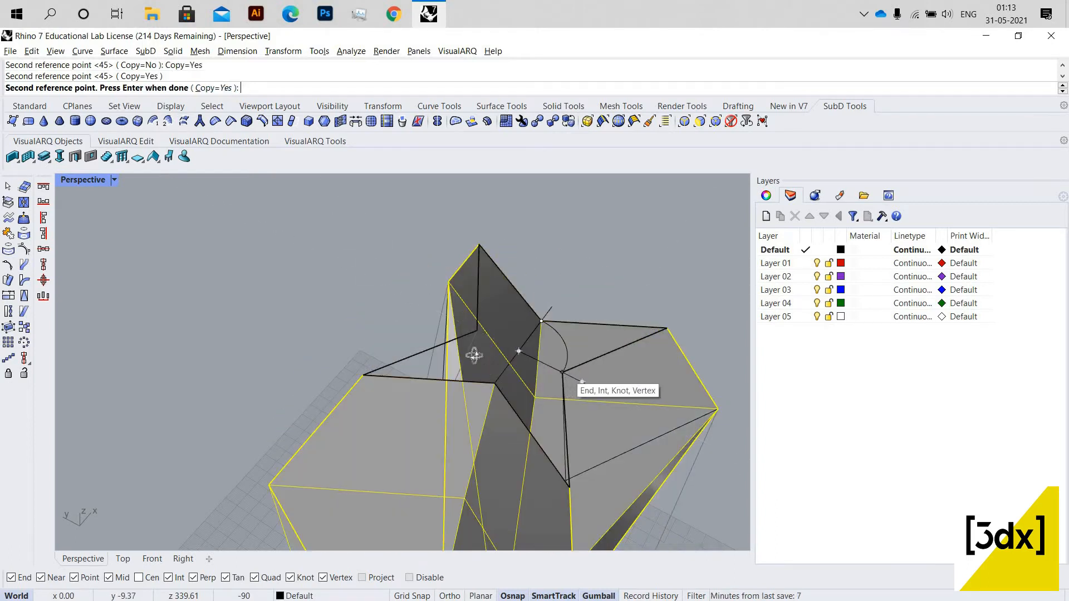
pyautogui.press('Return')
pyautogui.scroll(-6, 498, 336)
pyautogui.moveTo(475, 355); pyautogui.dragTo(425, 309, button='right')
pyautogui.press('Escape')
pyautogui.scroll(-4, 439, 302)
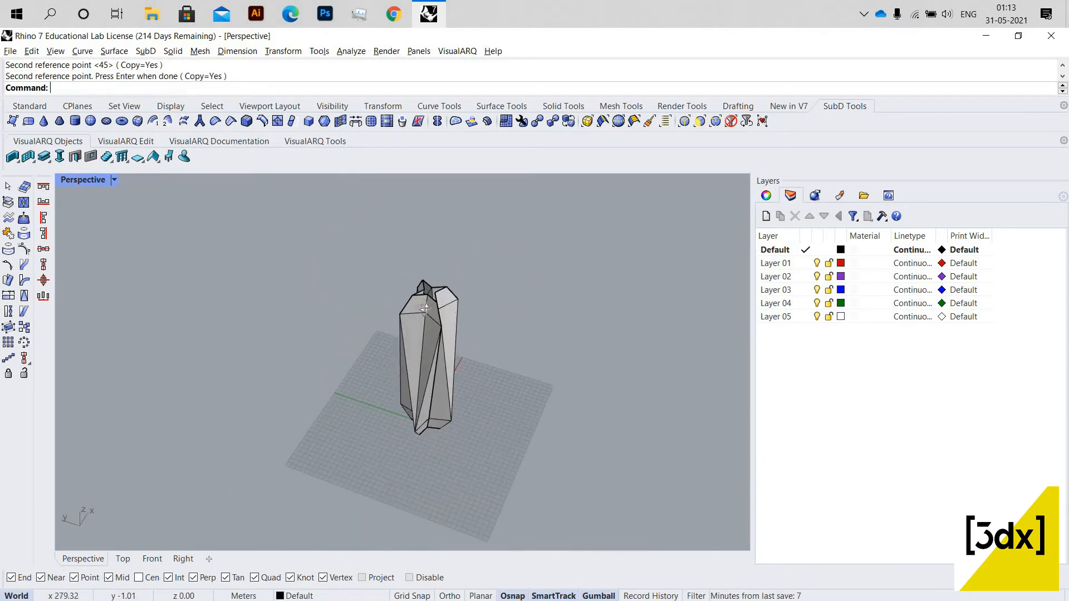
pyautogui.scroll(8, 424, 309)
pyautogui.click(391, 273)
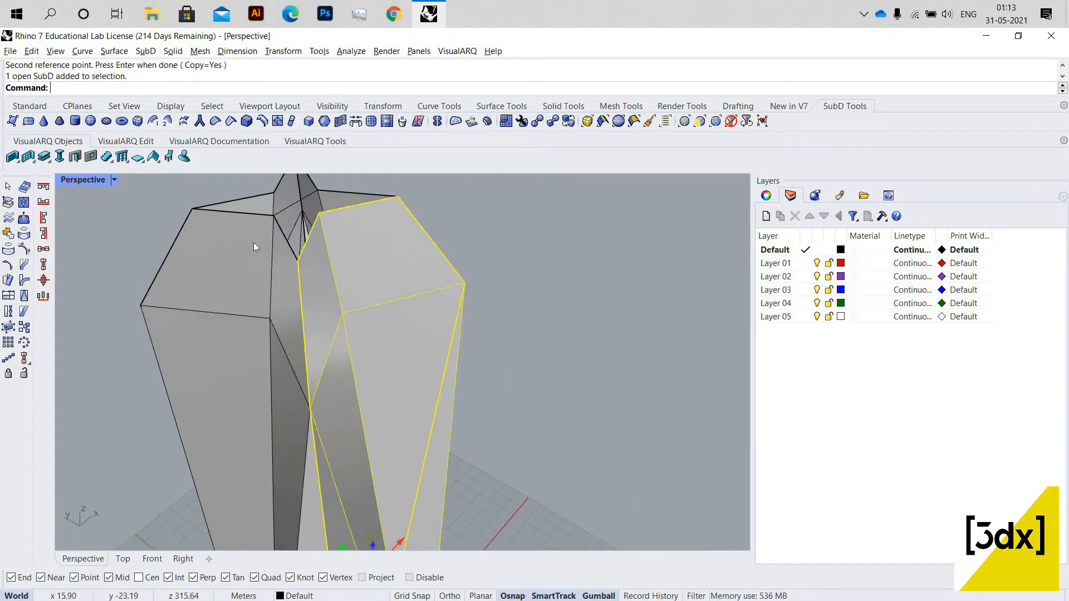
pyautogui.keyDown('shift'); pyautogui.click(265, 197); pyautogui.keyUp('shift')
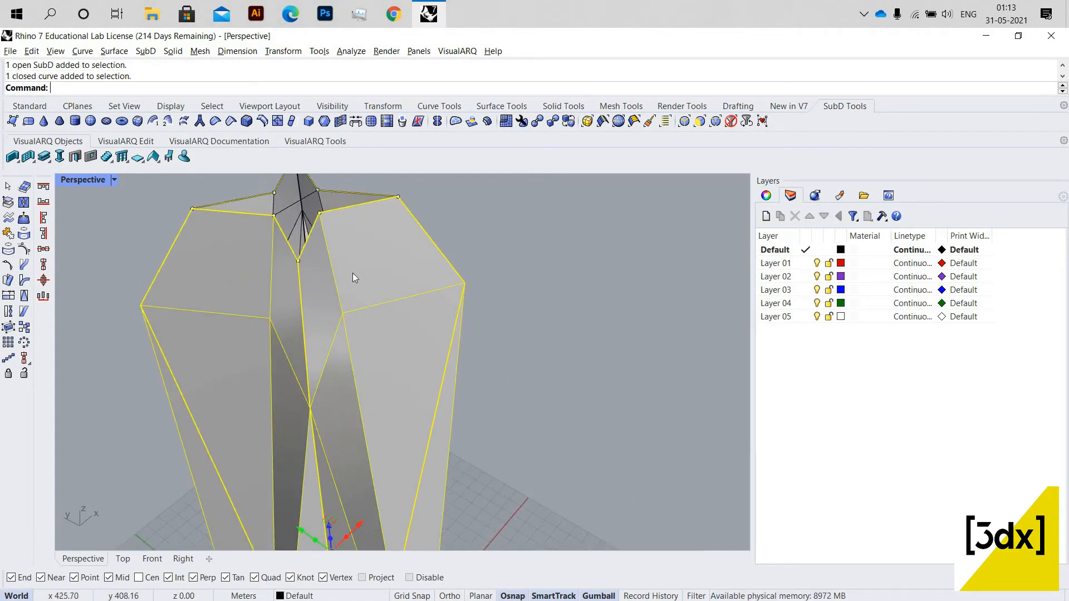
pyautogui.scroll(-6, 380, 279)
pyautogui.moveTo(379, 280); pyautogui.dragTo(342, 333, button='right')
pyautogui.press('Escape')
# Join the four SubDs around the tower into one SubD with the joined edges set to Smooth.
pyautogui.scroll(7, 342, 333)
pyautogui.click(335, 339)
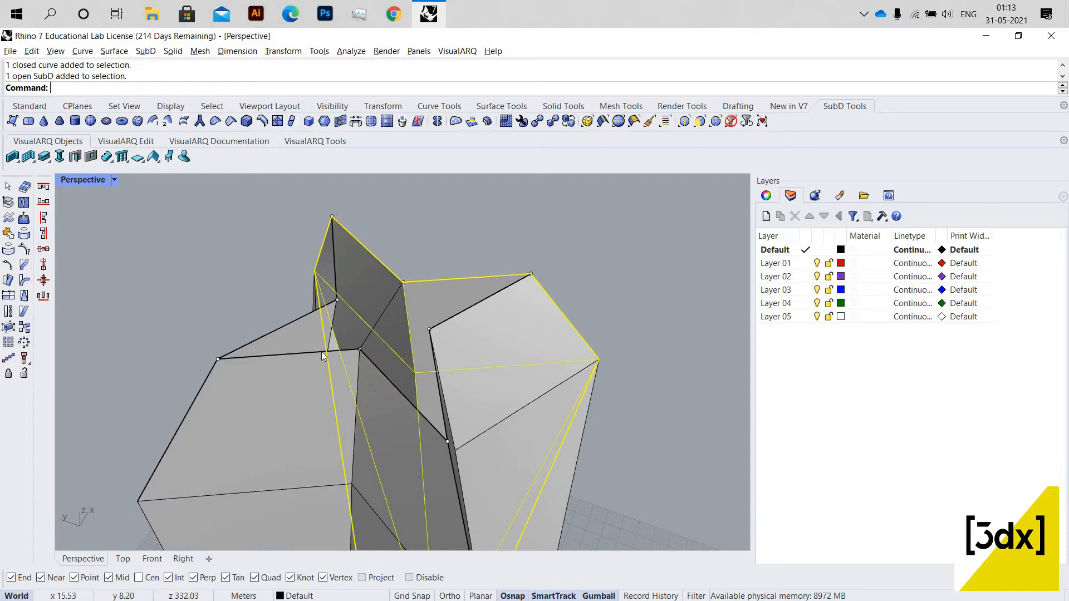
pyautogui.keyDown('shift'); pyautogui.click(396, 310); pyautogui.keyUp('shift')
pyautogui.keyDown('shift'); pyautogui.click(379, 372); pyautogui.keyUp('shift')
pyautogui.keyDown('shift'); pyautogui.click(436, 357); pyautogui.keyUp('shift')
pyautogui.scroll(-12, 380, 379)
pyautogui.moveTo(379, 383); pyautogui.dragTo(381, 387, button='right')
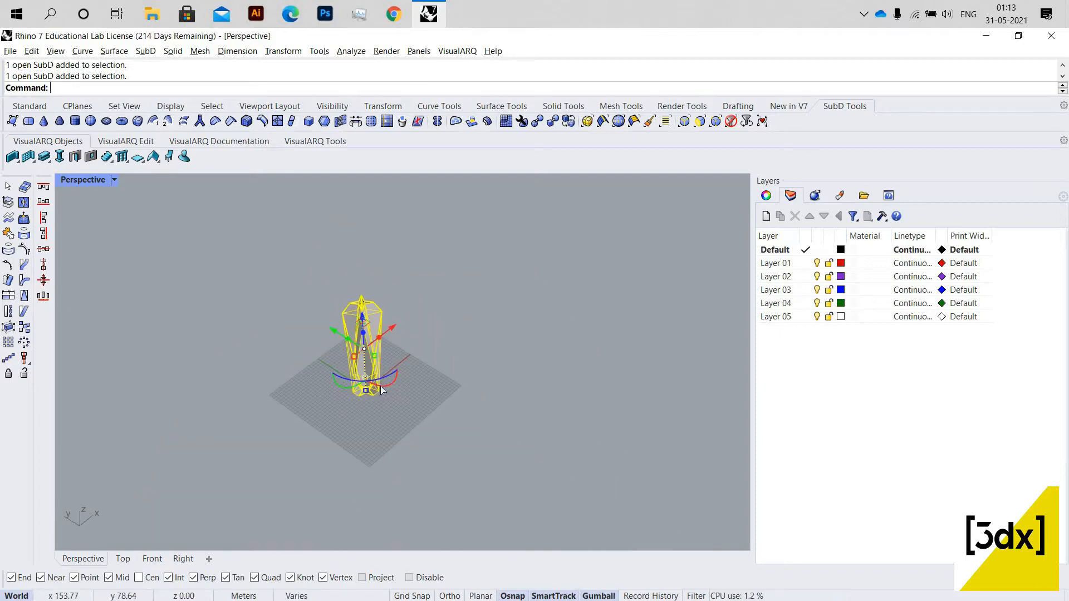
pyautogui.hotkey('ctrl', 'j')
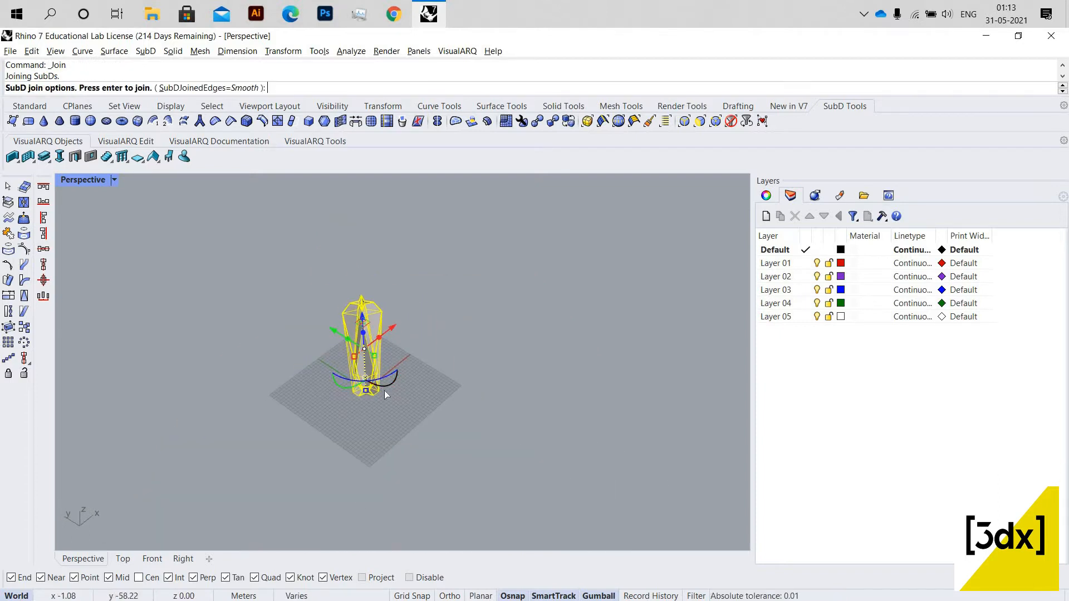
pyautogui.press('Return')
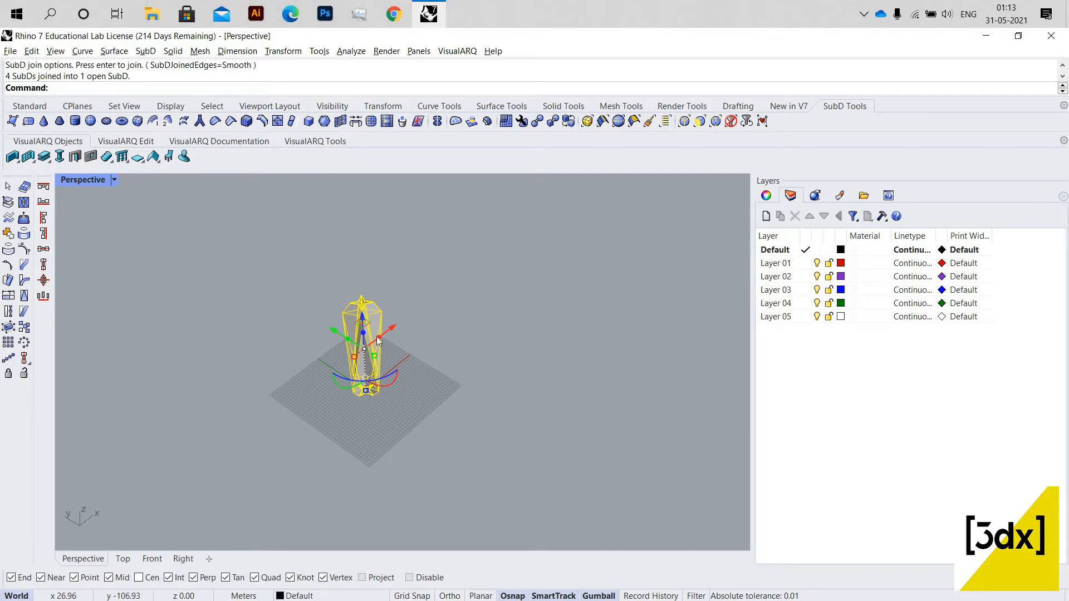
pyautogui.click(412, 250)
# Switch the joined tower SubD from flat to smooth display.
pyautogui.scroll(5, 378, 337)
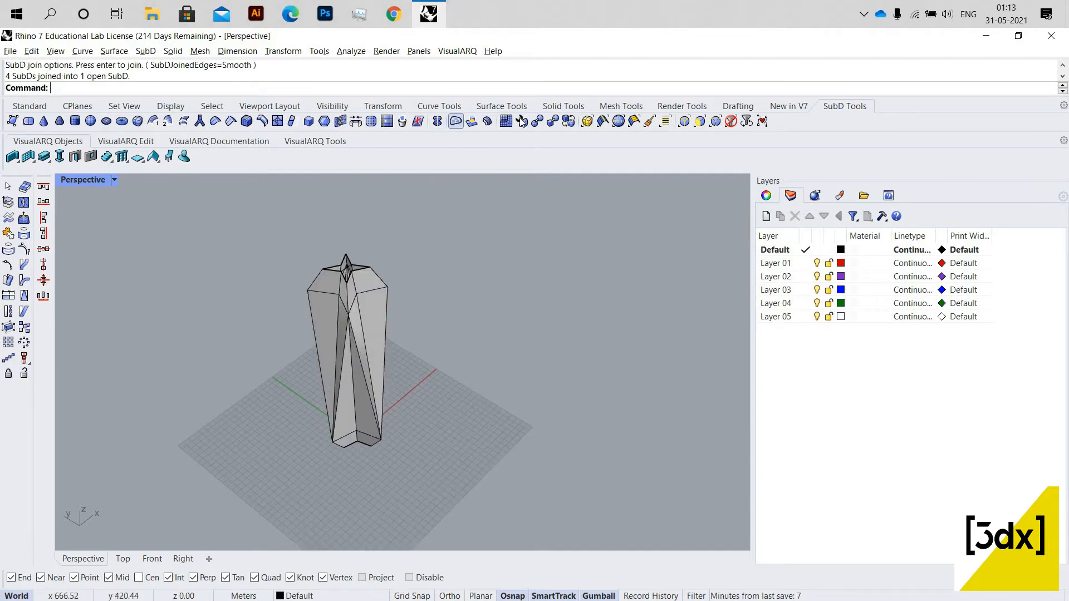
pyautogui.press('Tab')
pyautogui.moveTo(427, 289); pyautogui.dragTo(401, 167, button='right')
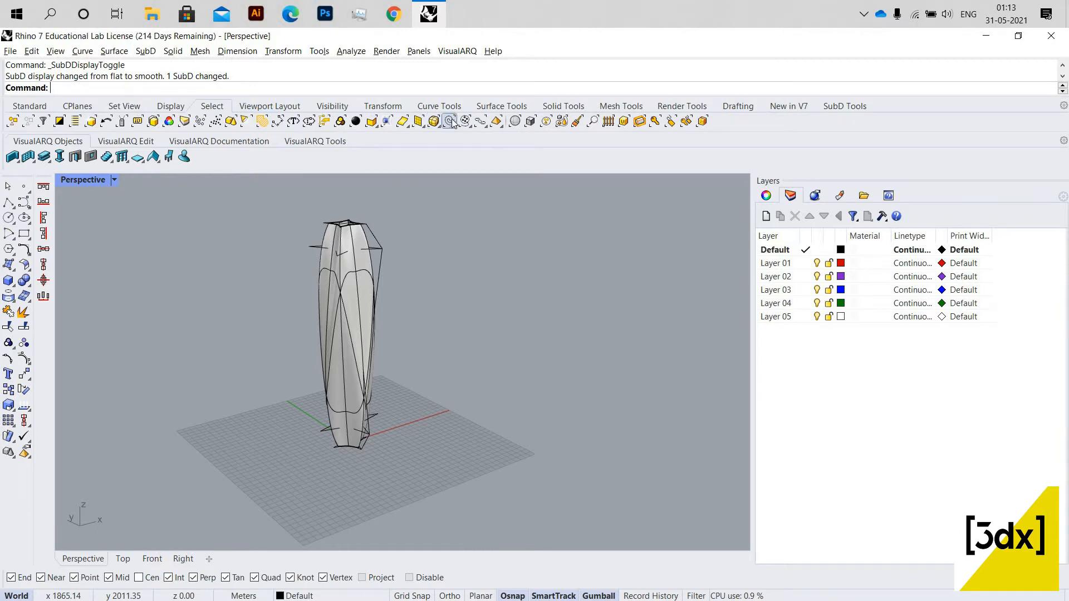
# Hide all the construction curves and select the remaining tower SubD.
pyautogui.middleClick(342, 322)
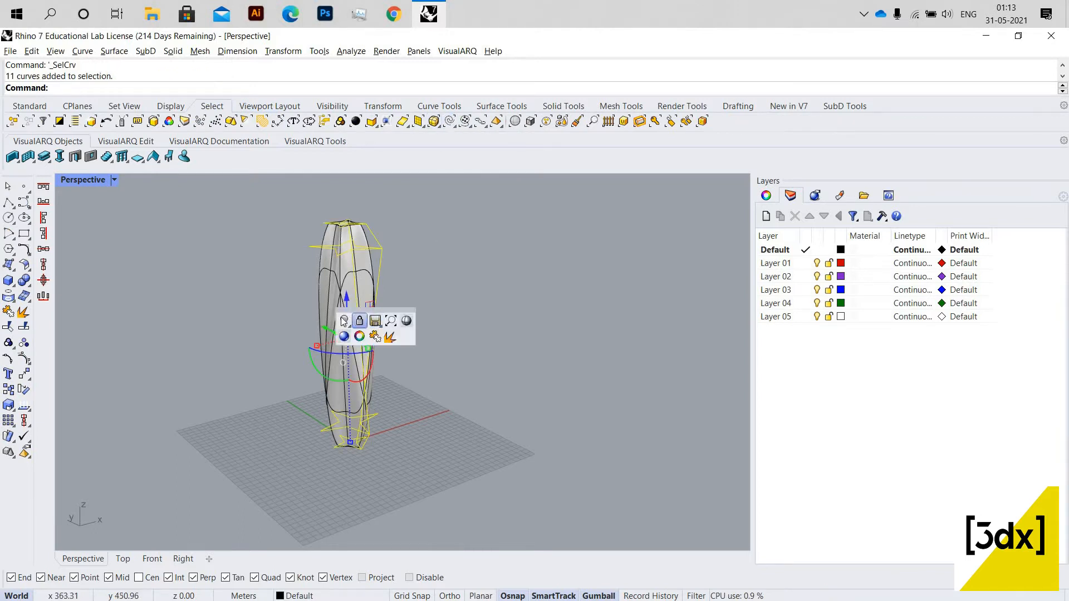
pyautogui.click(344, 321)
pyautogui.scroll(-4, 338, 322)
pyautogui.scroll(6, 357, 340)
pyautogui.moveTo(358, 341); pyautogui.dragTo(402, 350, button='right')
pyautogui.hotkey('ctrl', 'a')
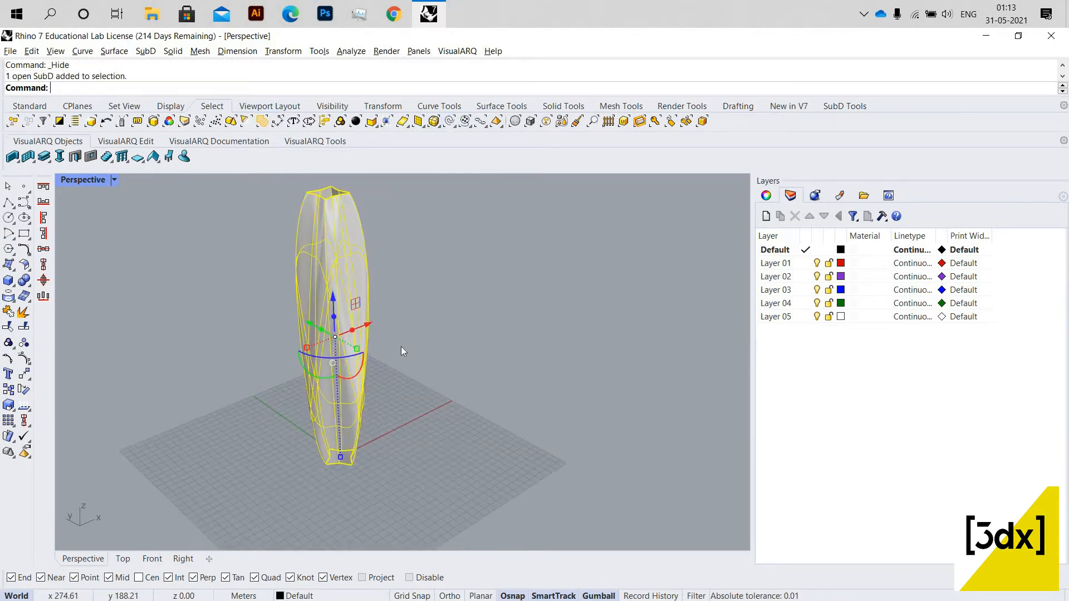
pyautogui.press('Delete')
pyautogui.press('Return')
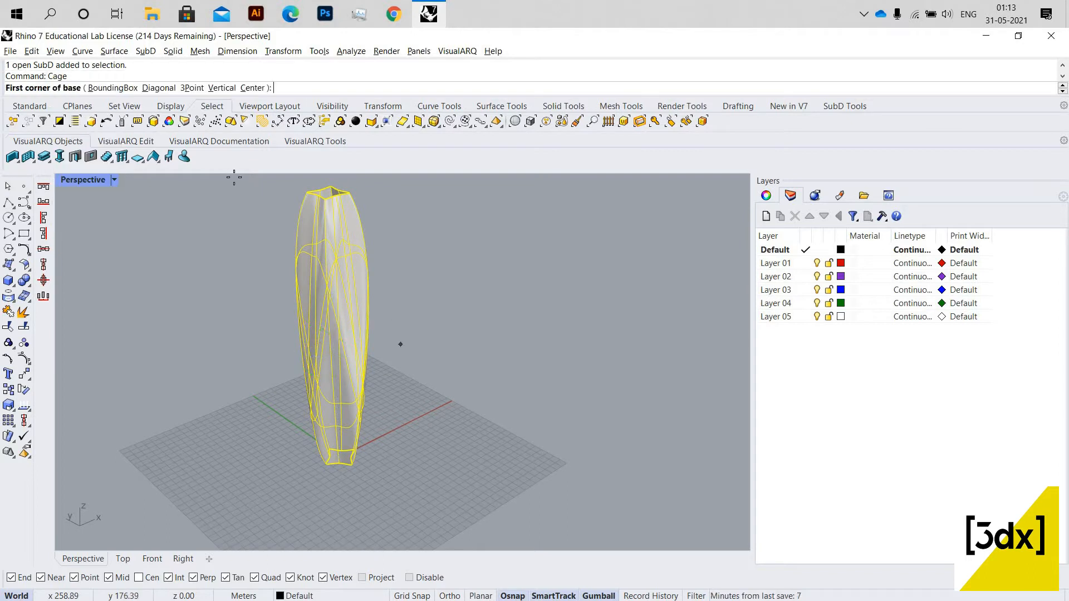
pyautogui.press('Escape')
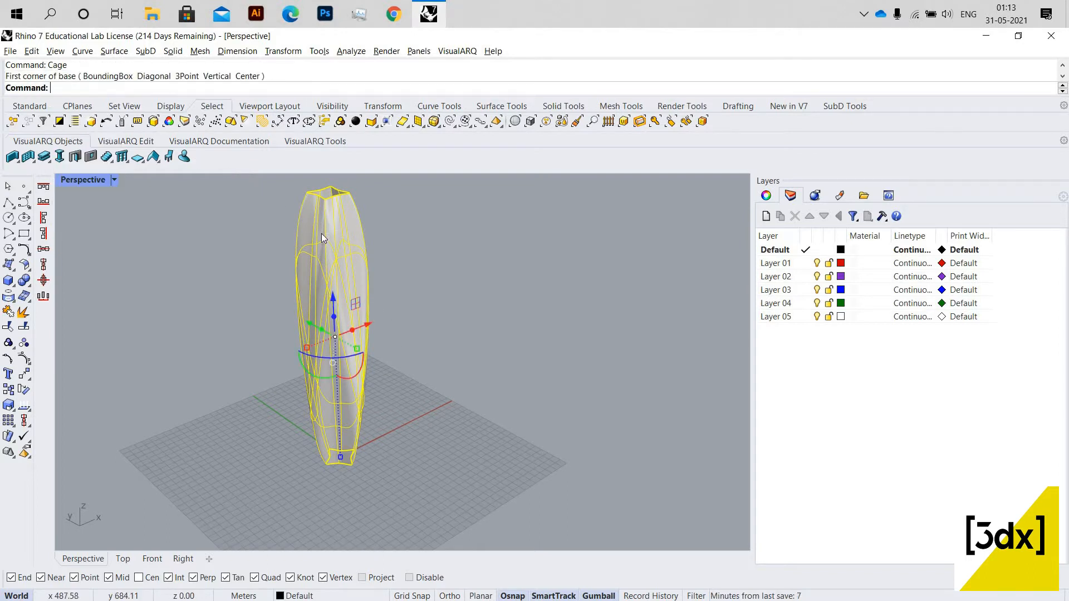
# Apply CageEdit to the tower with a World bounding box, 4 points and degree 3 in X, Y and Z, and the Global region.
pyautogui.write('CageEdit')
pyautogui.press('Return')
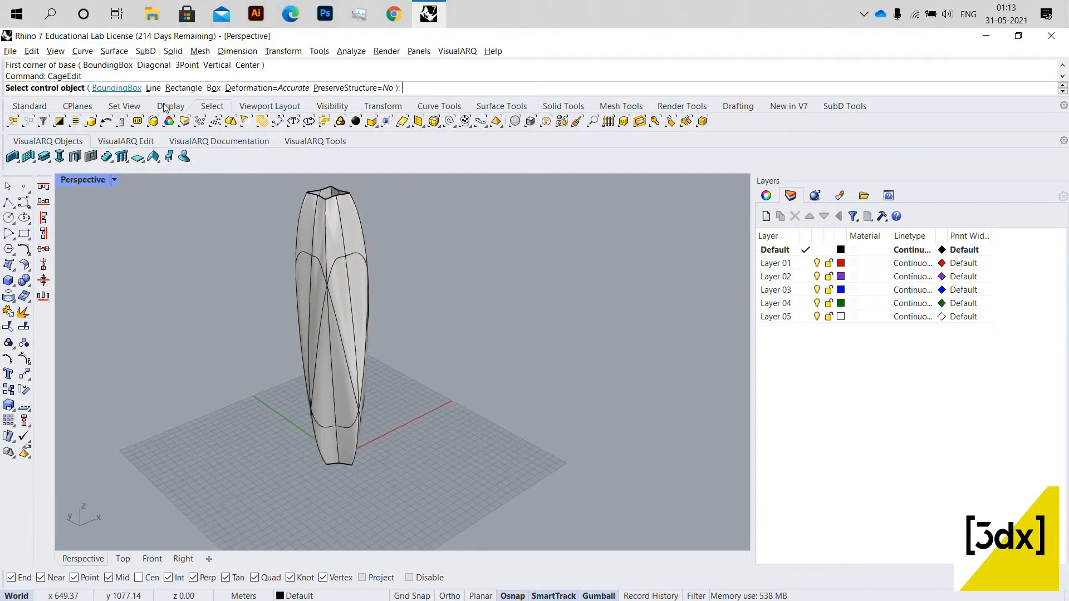
pyautogui.click(117, 88)
pyautogui.rightClick(436, 281)
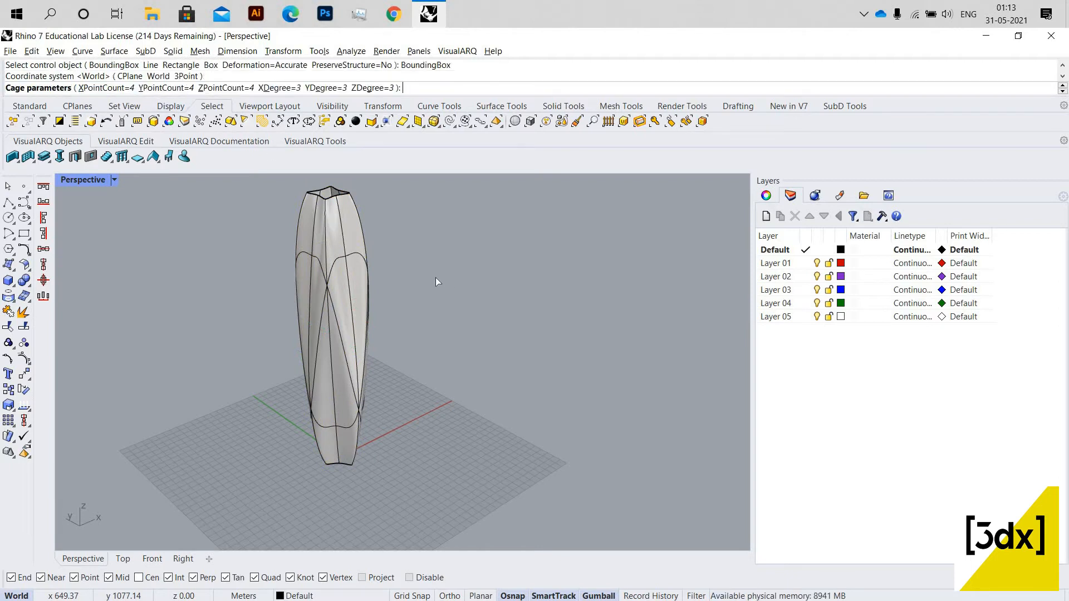
pyautogui.rightClick(436, 278)
pyautogui.rightClick(392, 256)
pyautogui.scroll(-7, 392, 255)
pyautogui.moveTo(393, 255); pyautogui.dragTo(471, 287, button='right')
pyautogui.scroll(5, 465, 303)
pyautogui.scroll(2, 423, 292)
pyautogui.scroll(5, 404, 270)
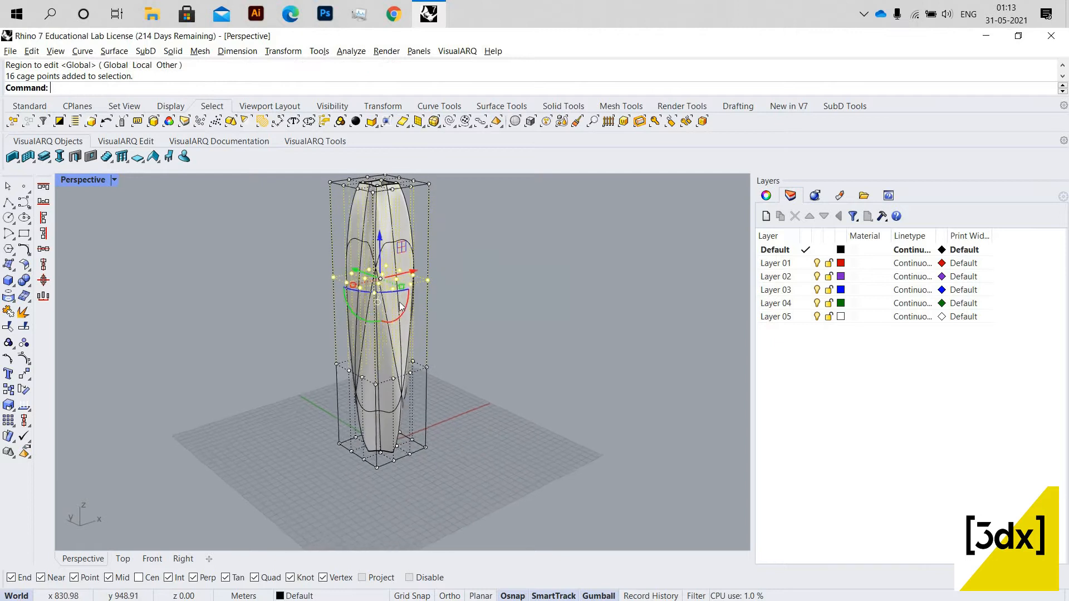
# Widen the two middle rows of cage points along Y, scaling the lower of the two rows by 1.2.
pyautogui.click(403, 311)
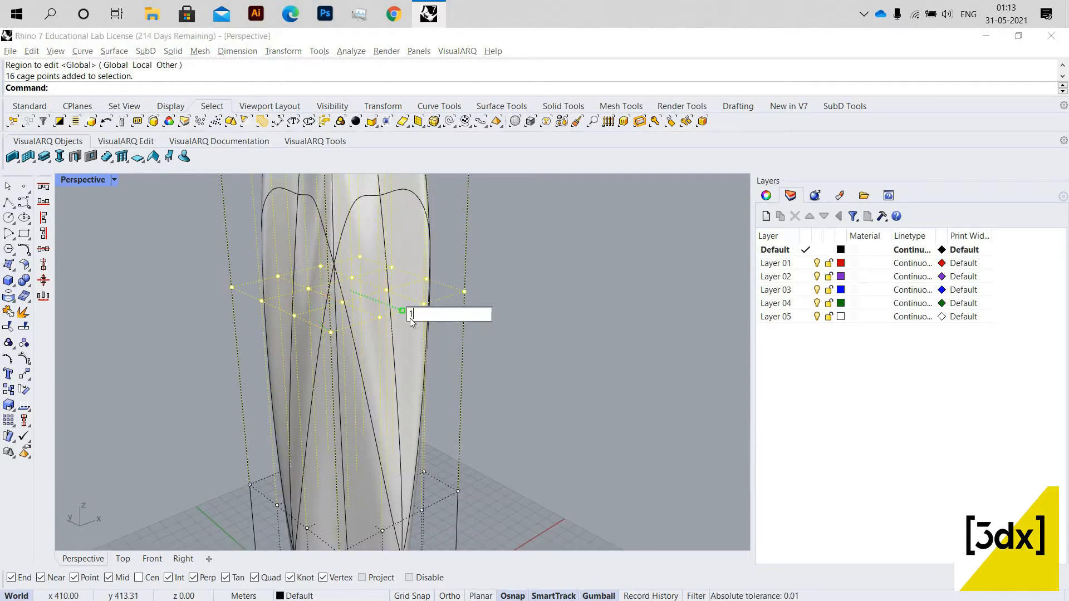
pyautogui.press('Return')
pyautogui.scroll(-4, 356, 326)
pyautogui.keyDown('shift'); pyautogui.moveTo(357, 326); pyautogui.dragTo(344, 250, button='right'); pyautogui.keyUp('shift')
pyautogui.click(612, 394)
pyautogui.moveTo(224, 308); pyautogui.dragTo(614, 393)
pyautogui.scroll(2, 357, 370)
pyautogui.click(355, 366)
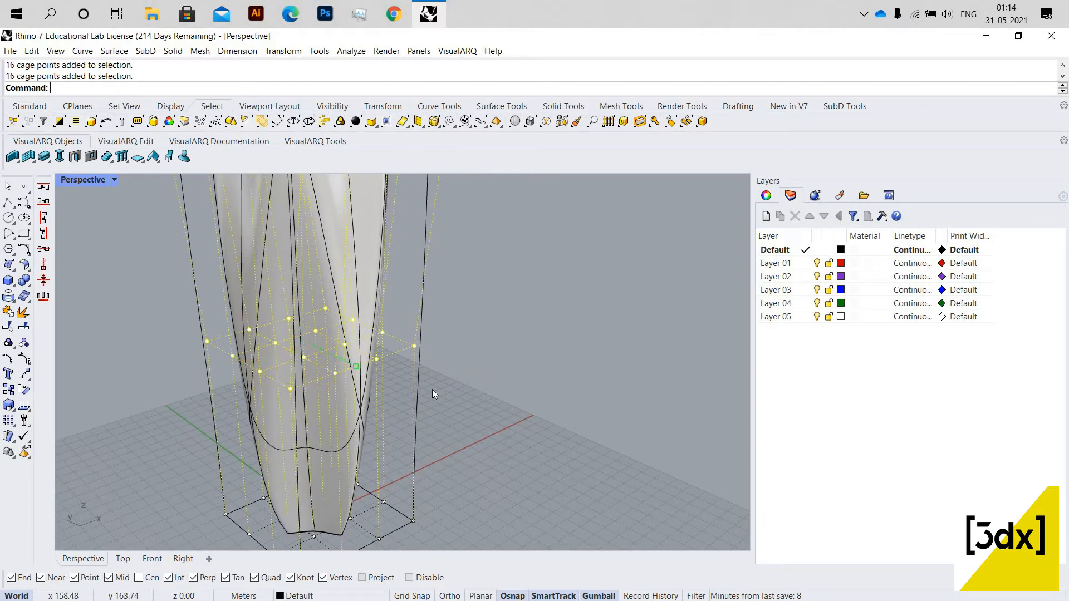
pyautogui.write('1.')
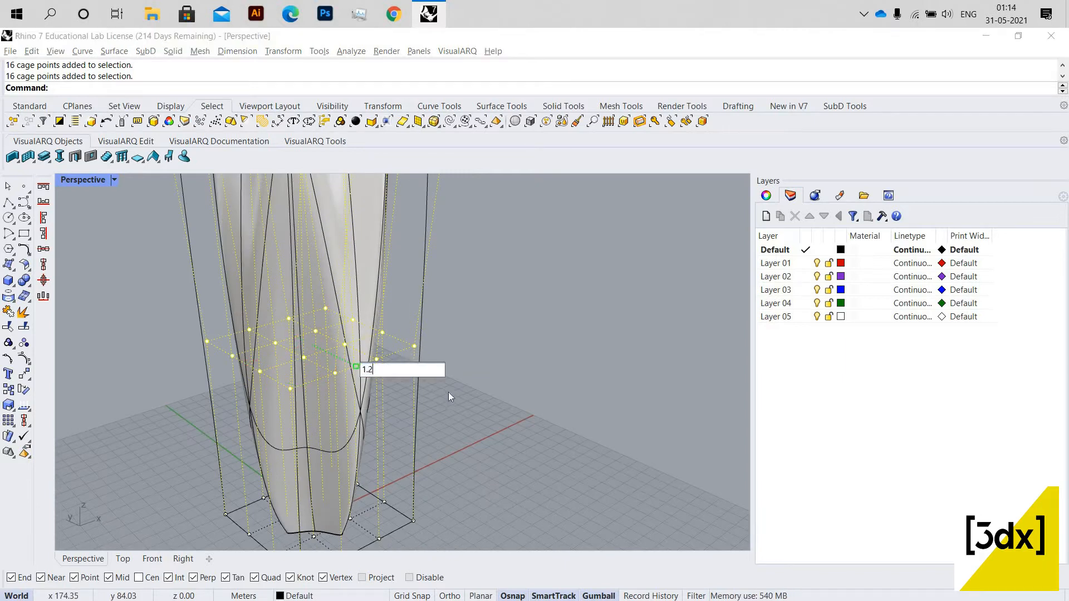
pyautogui.write('2')
pyautogui.press('Return')
pyautogui.scroll(-8, 483, 346)
pyautogui.press('Escape')
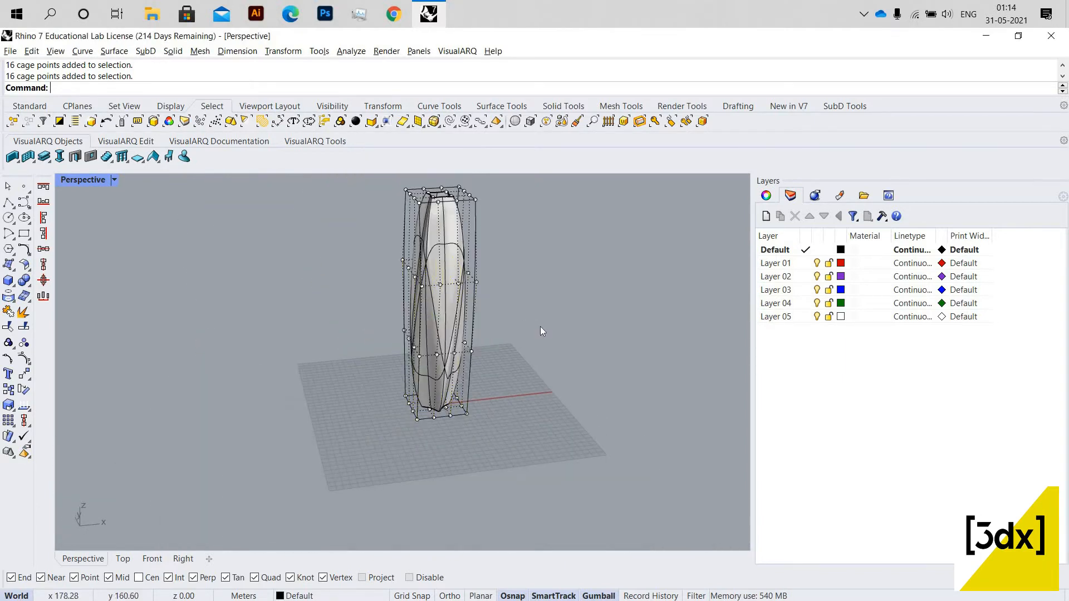
# Delete the control cage around the tower.
pyautogui.moveTo(540, 326); pyautogui.dragTo(467, 231, button='right')
pyautogui.press('Escape')
pyautogui.click(470, 235)
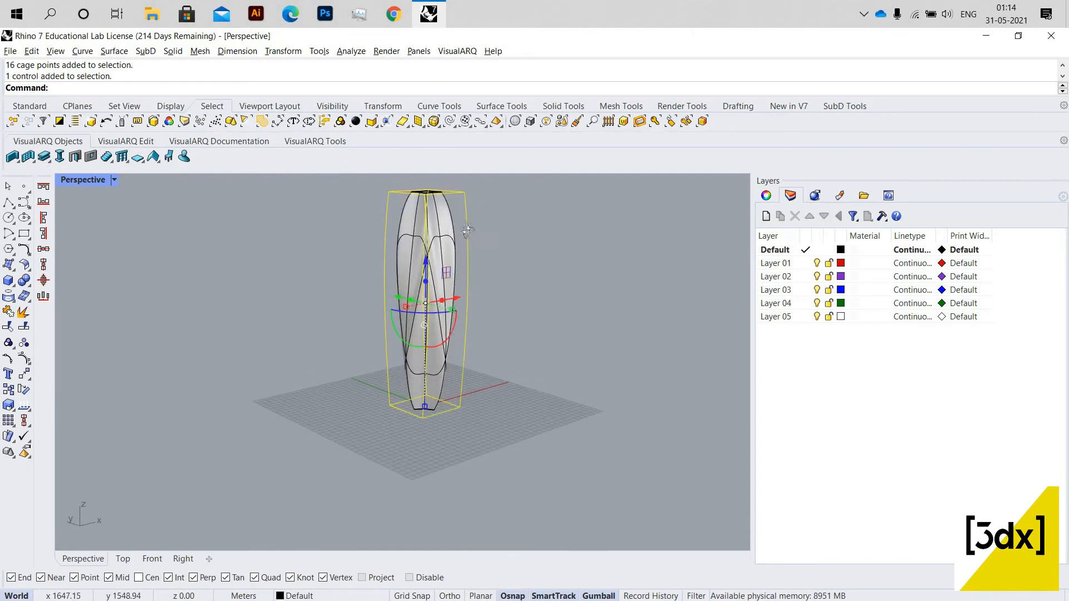
pyautogui.press('Delete')
# Examine the reshaped tower's form from several angles and distances.
pyautogui.scroll(5, 408, 344)
pyautogui.moveTo(408, 344); pyautogui.dragTo(439, 200, button='right')
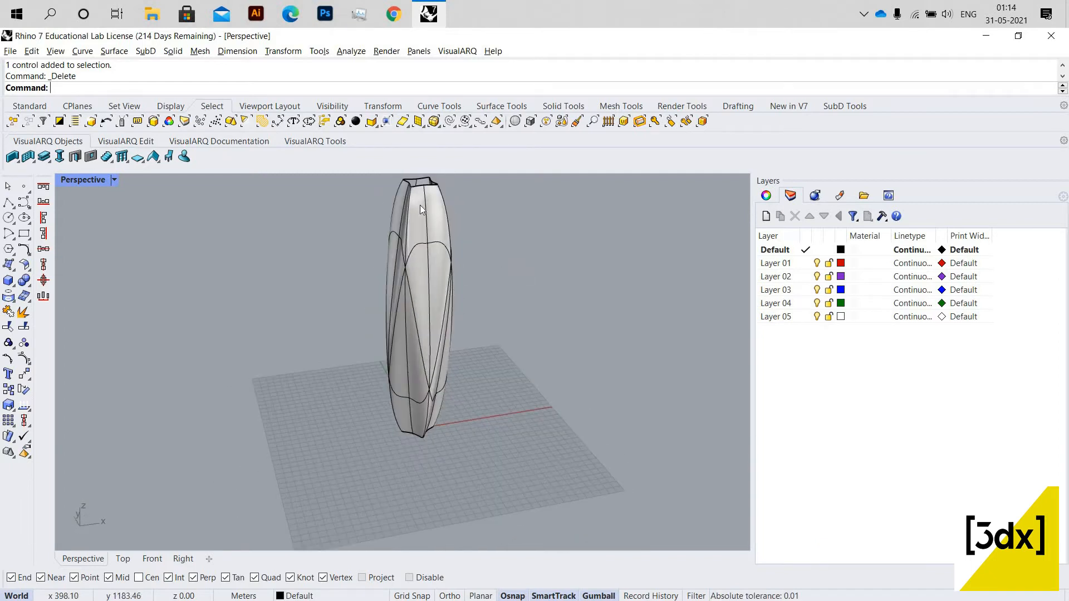
pyautogui.scroll(3, 424, 279)
pyautogui.scroll(-6, 416, 366)
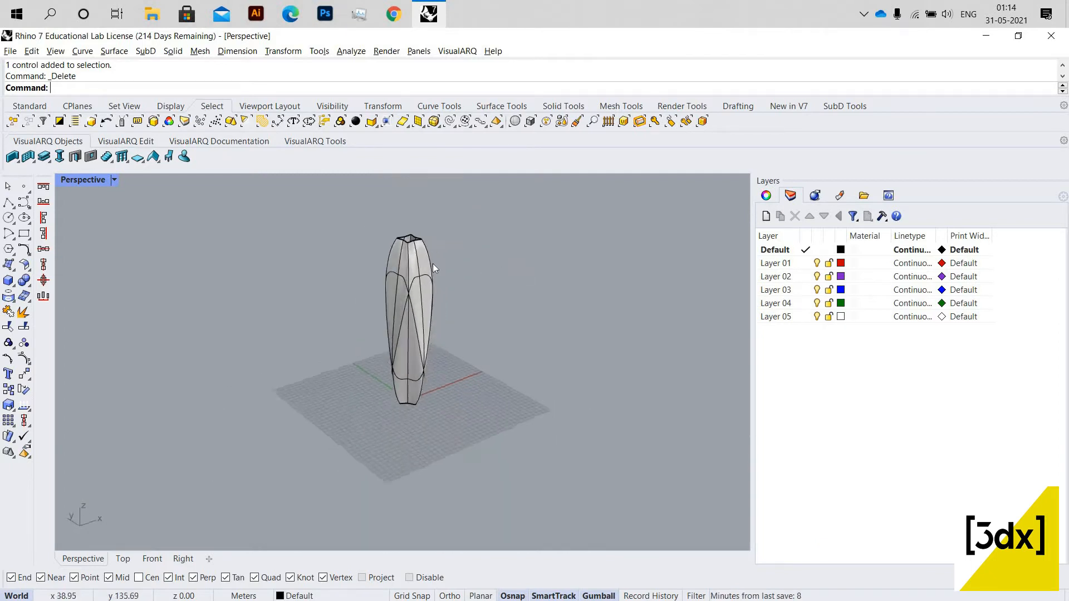
pyautogui.scroll(4, 391, 282)
pyautogui.scroll(-1, 406, 297)
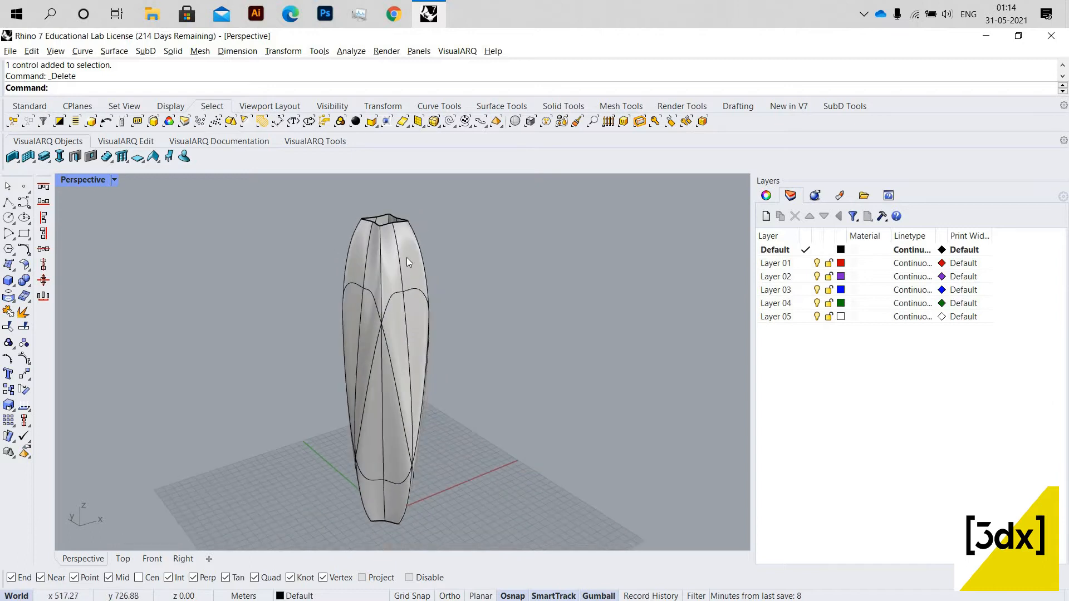
pyautogui.scroll(1, 407, 258)
pyautogui.moveTo(411, 268); pyautogui.dragTo(426, 273, button='right')
# Try OffsetSubD on the tower as a solid with distance 0.2 and the direction flipped outward, and undo it.
pyautogui.click(426, 273)
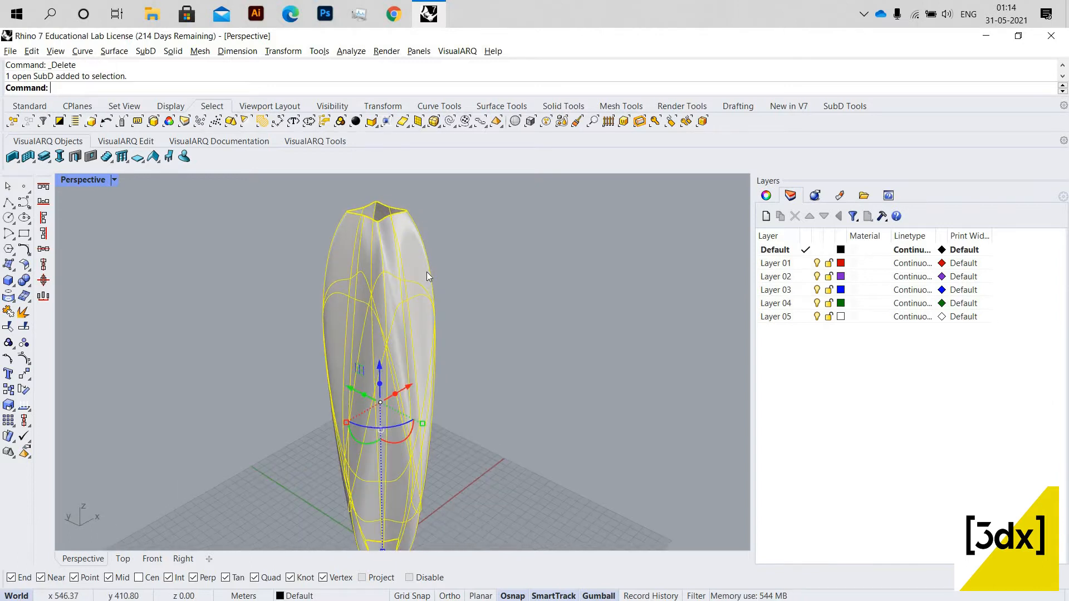
pyautogui.write('OffsetSubD')
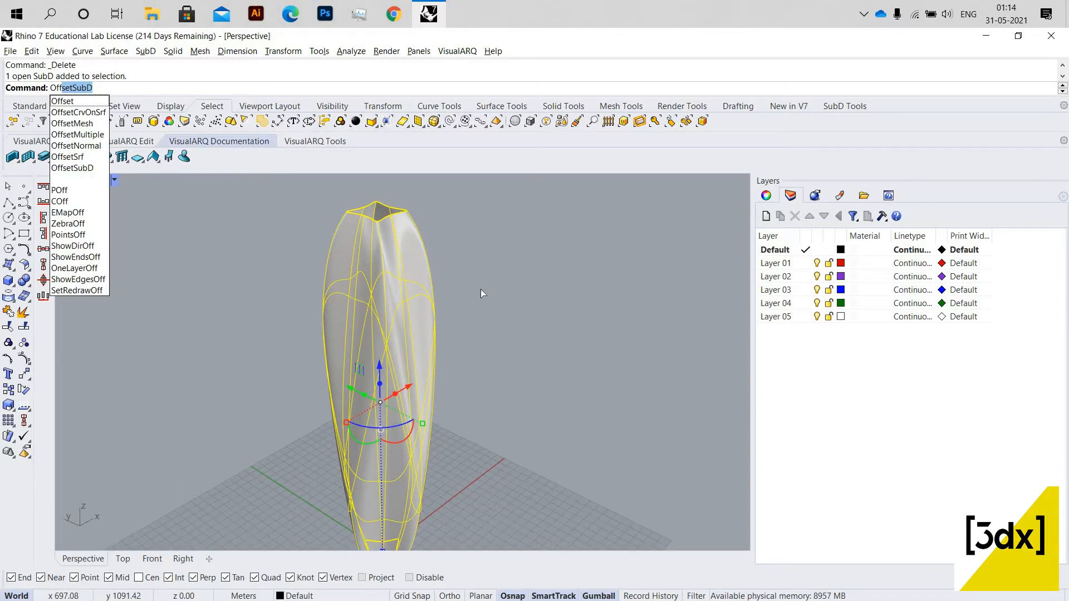
pyautogui.press('Return')
pyautogui.write('f')
pyautogui.press('Return')
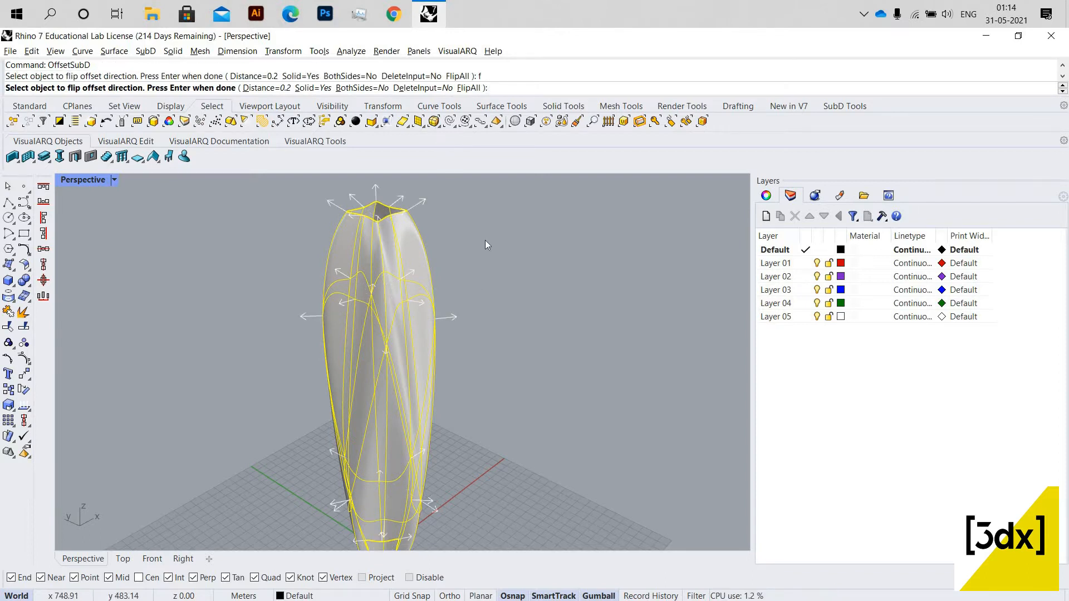
pyautogui.press('Return')
pyautogui.hotkey('ctrl', 'z')
# Restart OffsetSubD on the tower and set the offset distance to 3.
pyautogui.press('Return')
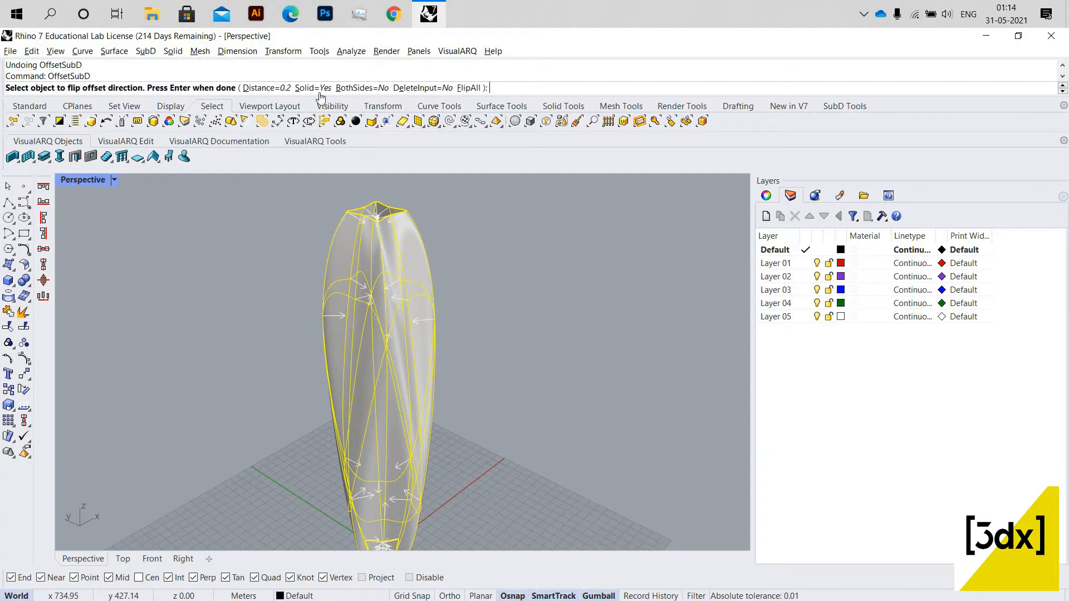
pyautogui.click(289, 88)
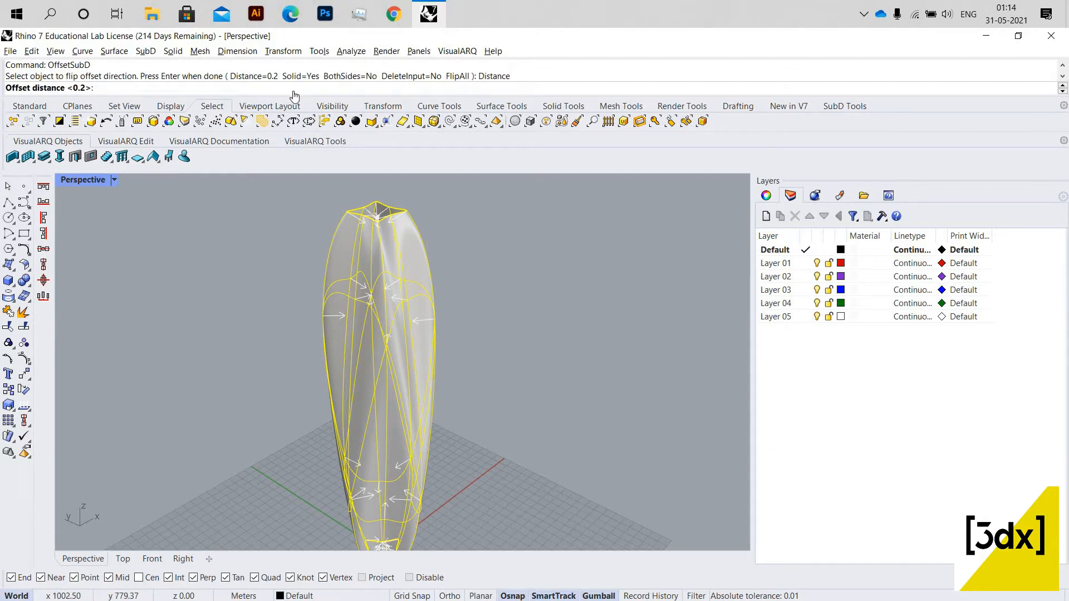
pyautogui.write('3')
pyautogui.press('Return')
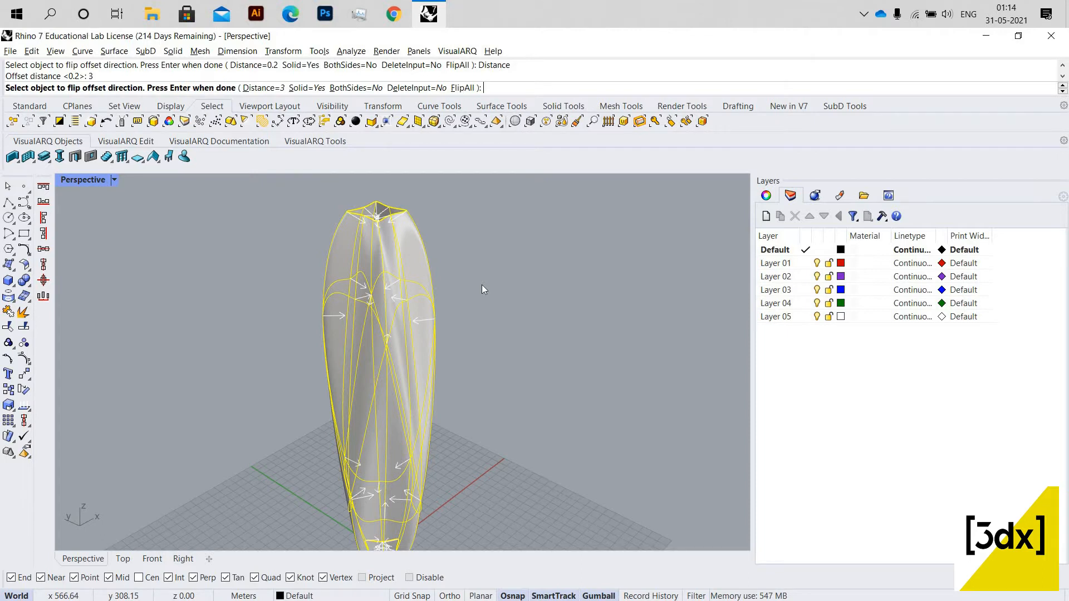
# Try the 3 m solid offset with all directions flipped outward, check the top rim, and undo it.
pyautogui.write('f')
pyautogui.press('Return')
pyautogui.press('Return')
pyautogui.scroll(6, 409, 216)
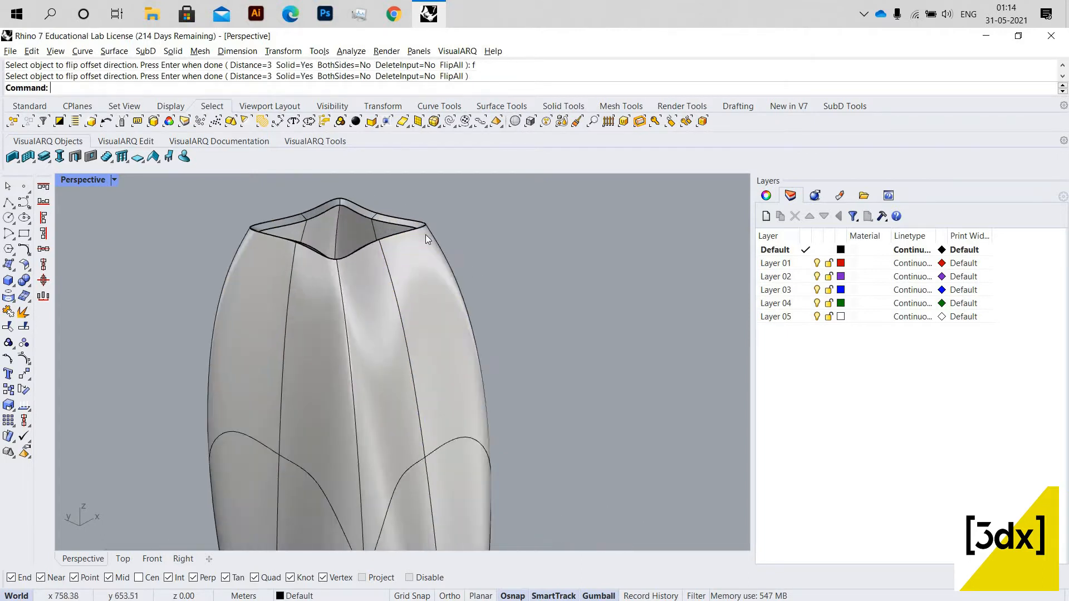
pyautogui.scroll(-4, 457, 347)
pyautogui.hotkey('ctrl', 'z')
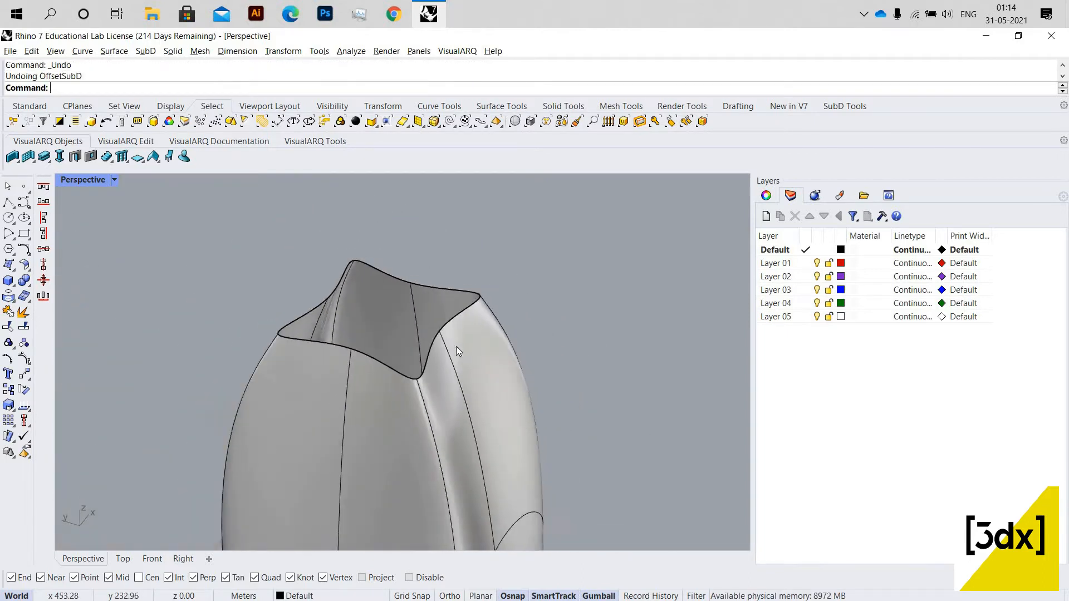
# Offset the tower SubD outward by 3 m with FlipAll and Solid set to No.
pyautogui.scroll(3, 457, 347)
pyautogui.click(456, 346)
pyautogui.press('Return')
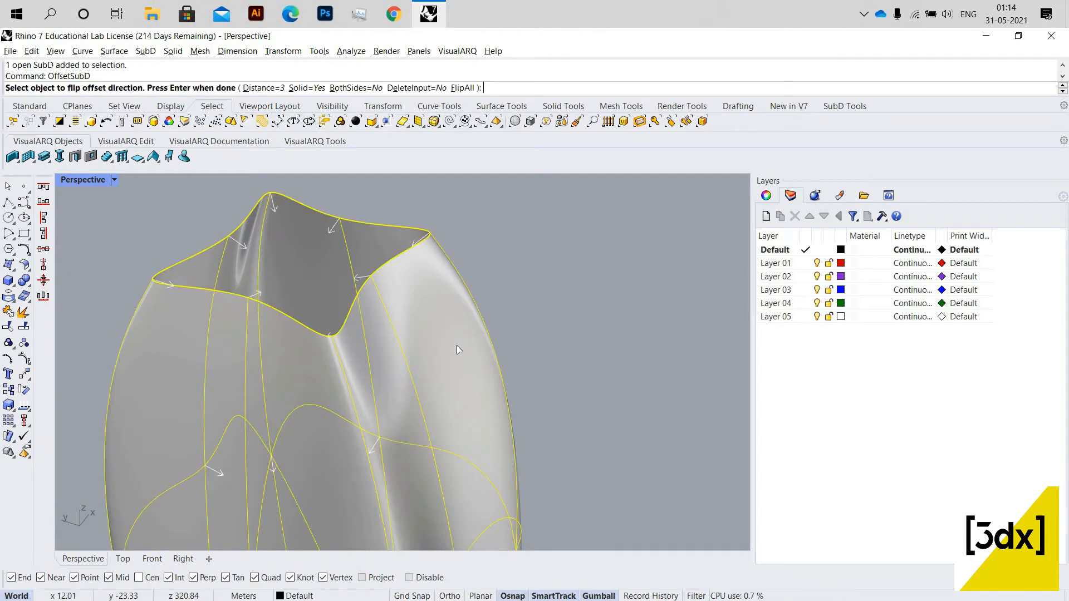
pyautogui.write('f')
pyautogui.press('Return')
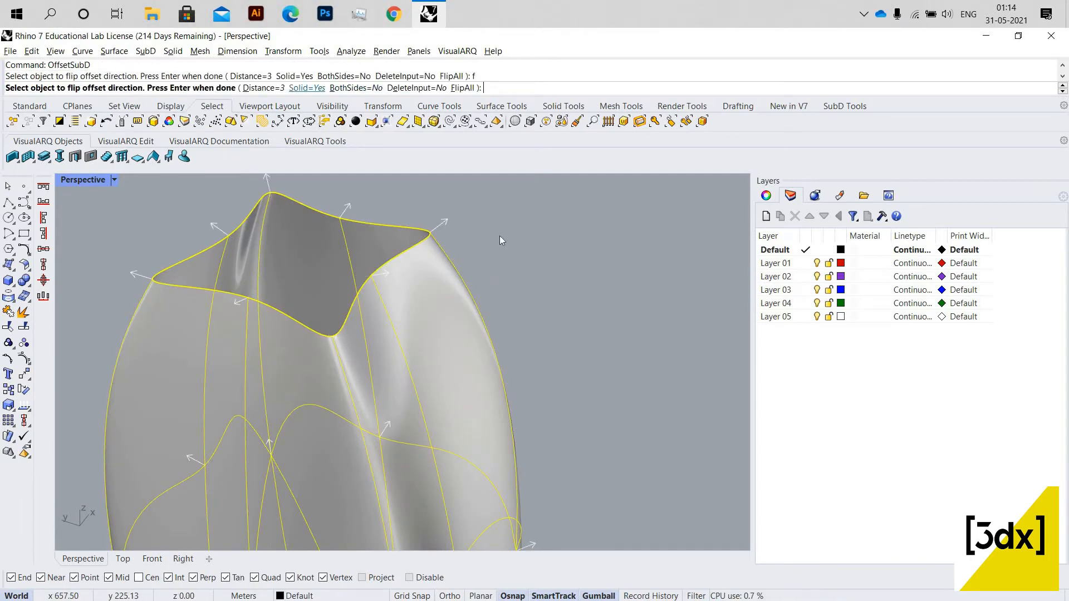
pyautogui.write('s')
pyautogui.press('Return')
pyautogui.press('Escape')
pyautogui.scroll(6, 429, 234)
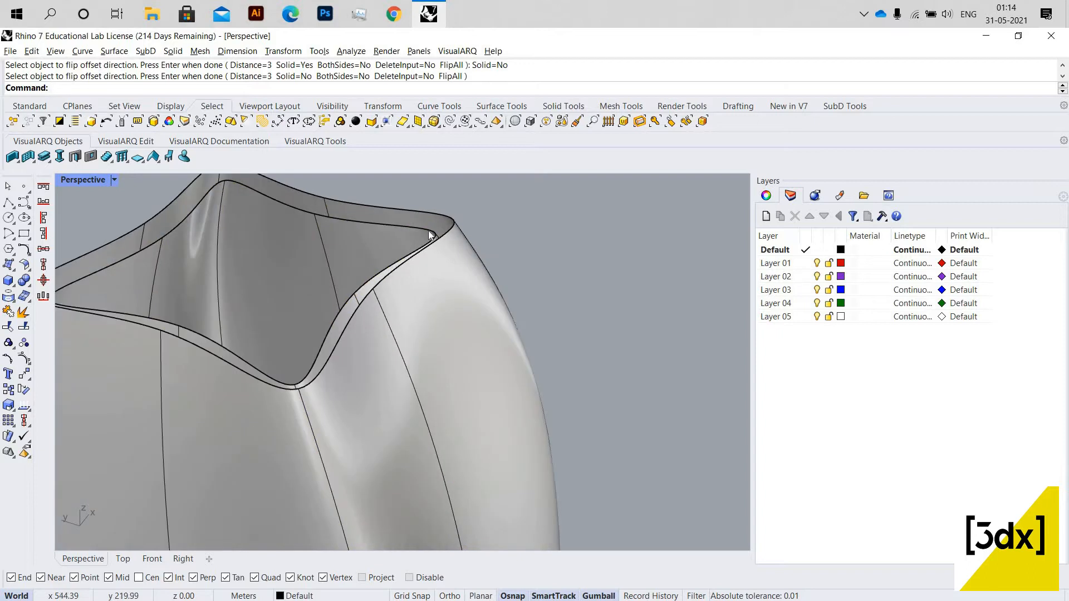
# Examine the inner and outer tower shells by selecting them individually and checking the top opening from several sides.
pyautogui.click(376, 236)
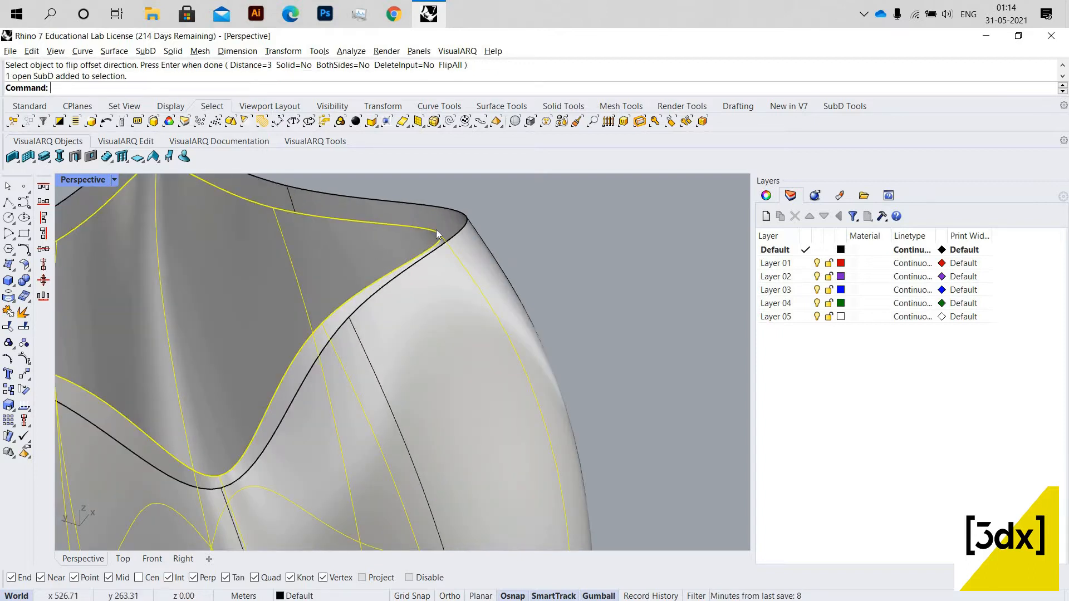
pyautogui.scroll(-4, 436, 229)
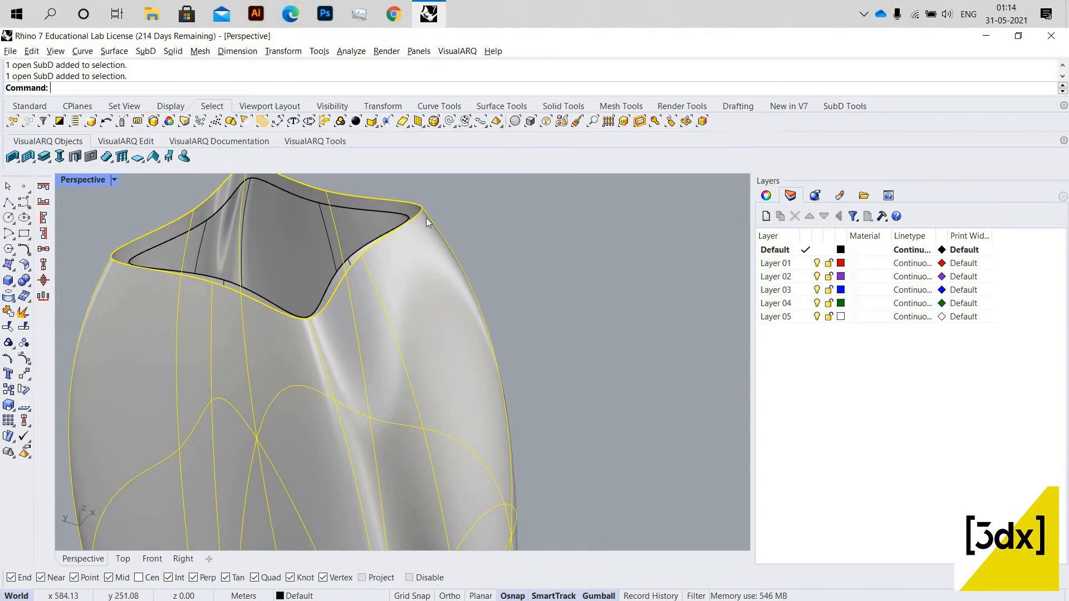
pyautogui.press('Escape')
pyautogui.scroll(-4, 434, 220)
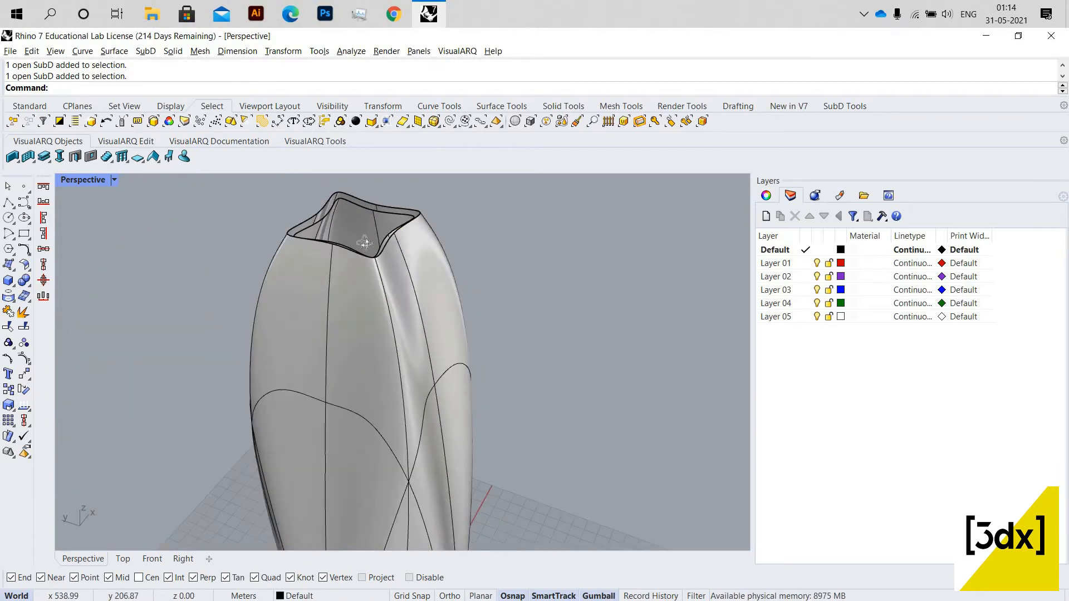
pyautogui.scroll(-4, 451, 225)
pyautogui.moveTo(365, 243); pyautogui.dragTo(436, 226, button='right')
pyautogui.scroll(4, 462, 247)
pyautogui.click(436, 218)
pyautogui.scroll(-4, 436, 219)
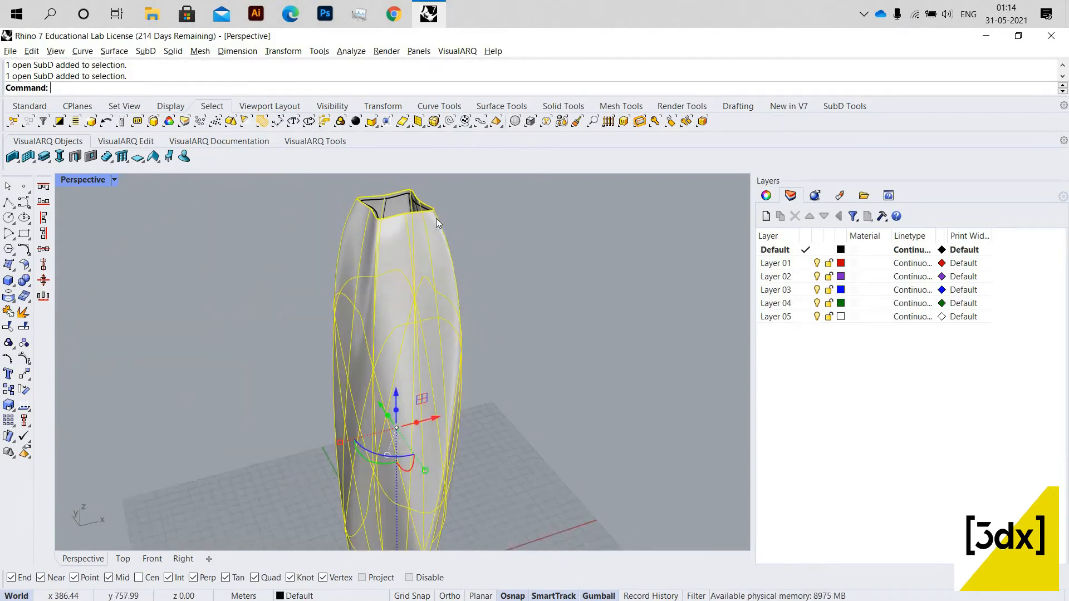
pyautogui.press('Escape')
pyautogui.scroll(-2, 436, 219)
pyautogui.scroll(6, 414, 195)
pyautogui.click(427, 258)
pyautogui.scroll(-5, 427, 257)
pyautogui.moveTo(539, 291); pyautogui.dragTo(392, 395, button='right')
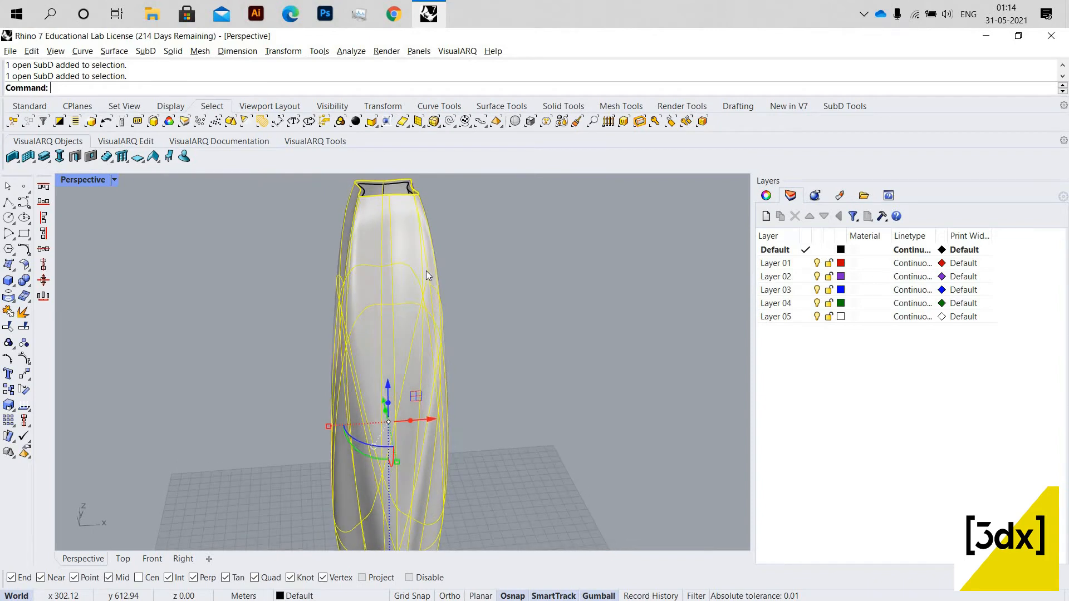
pyautogui.press('Escape')
pyautogui.scroll(-4, 426, 273)
pyautogui.scroll(2, 101, 183)
# Maximize the Front viewport with the whole tower in view and nothing selected.
pyautogui.hotkey('ctrl', 'm')
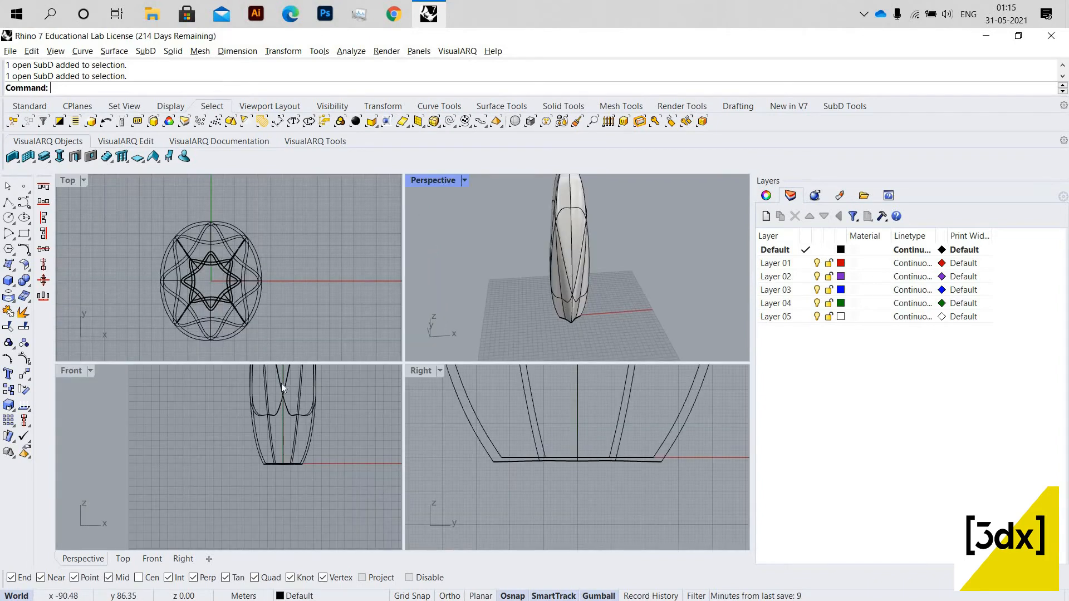
pyautogui.scroll(-6, 299, 448)
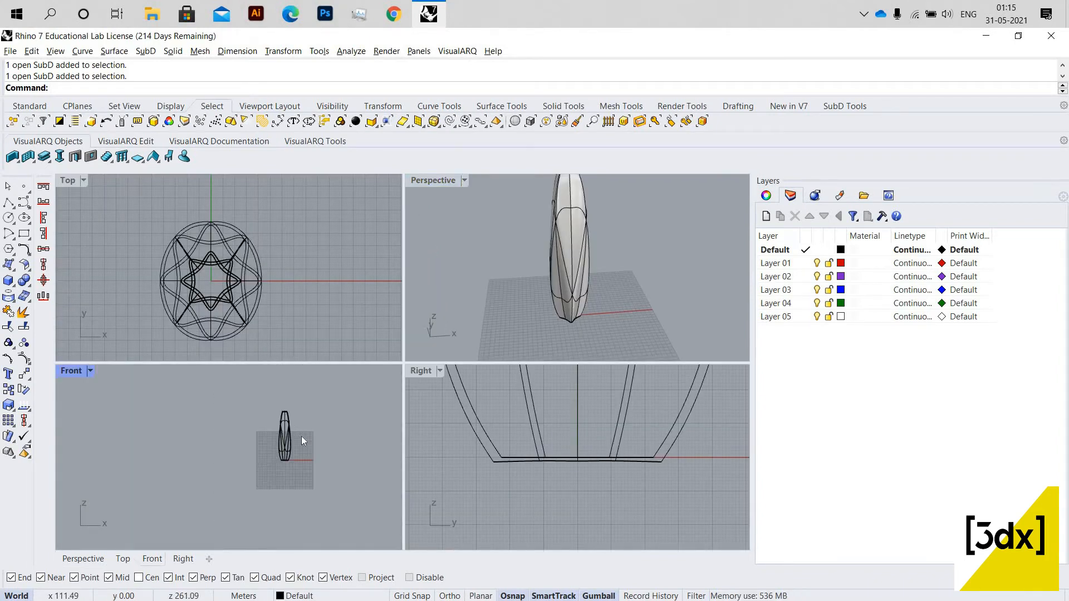
pyautogui.scroll(3, 302, 436)
pyautogui.scroll(3, 286, 449)
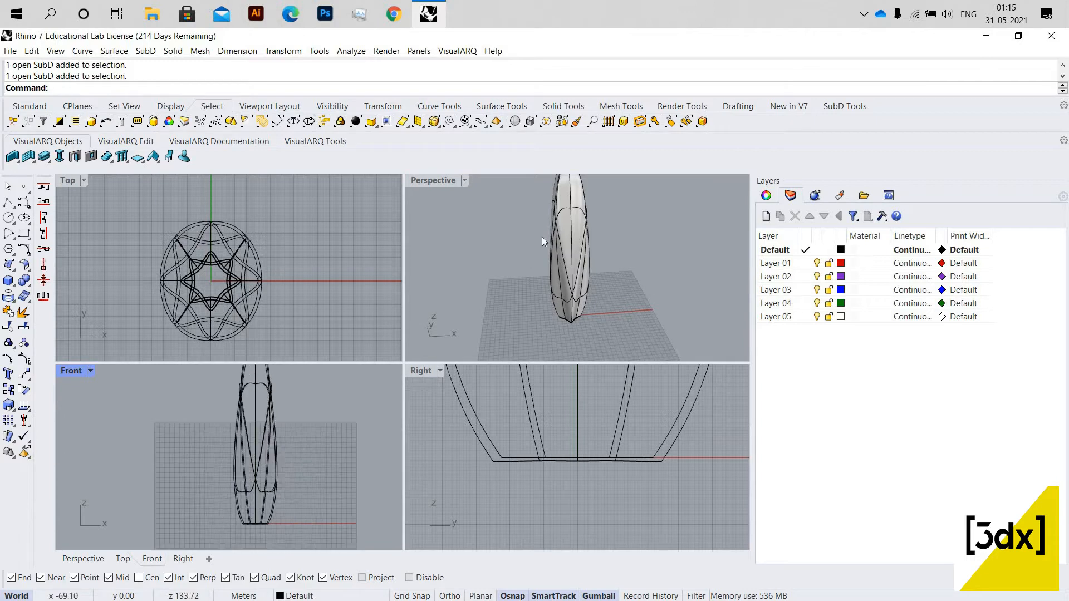
pyautogui.scroll(-6, 542, 242)
pyautogui.click(564, 205)
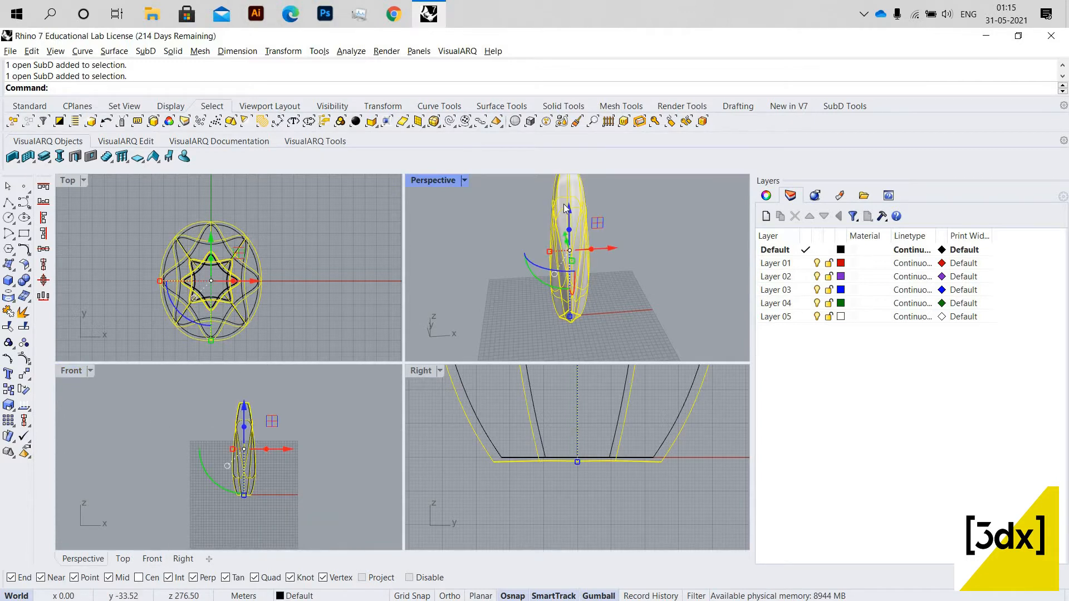
pyautogui.press('Escape')
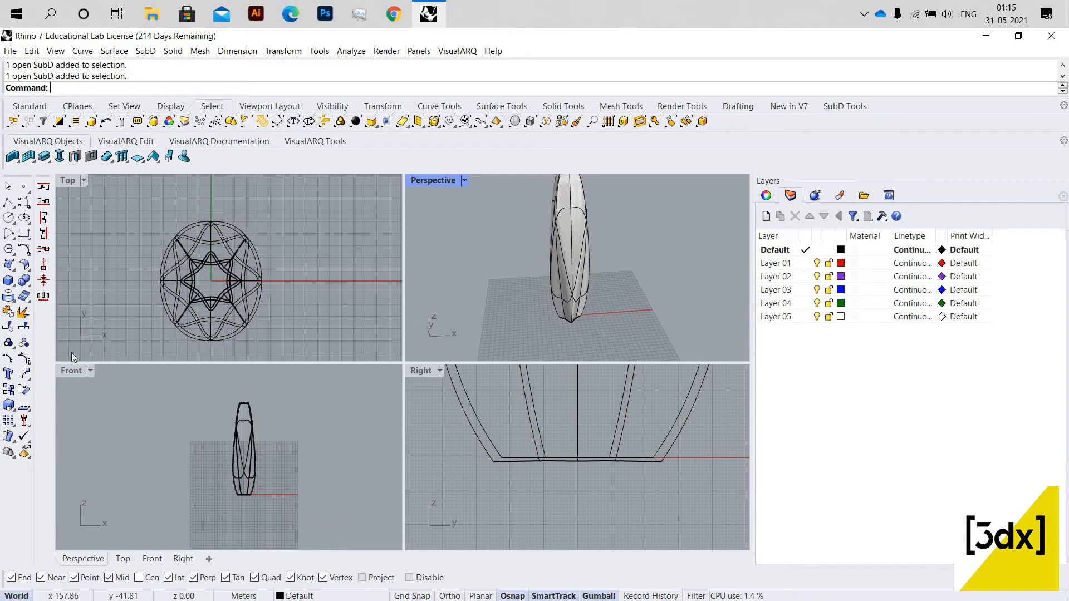
pyautogui.doubleClick(68, 373)
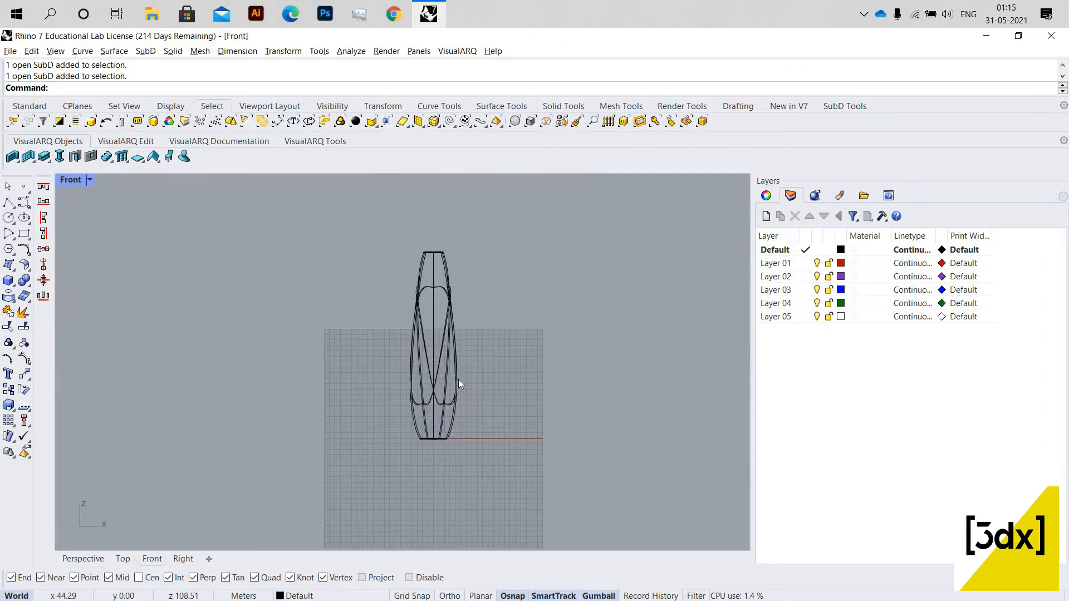
# Draw a straight vertical line beside the tower, extending beyond both its base and its top.
pyautogui.press('Return')
pyautogui.click(496, 472)
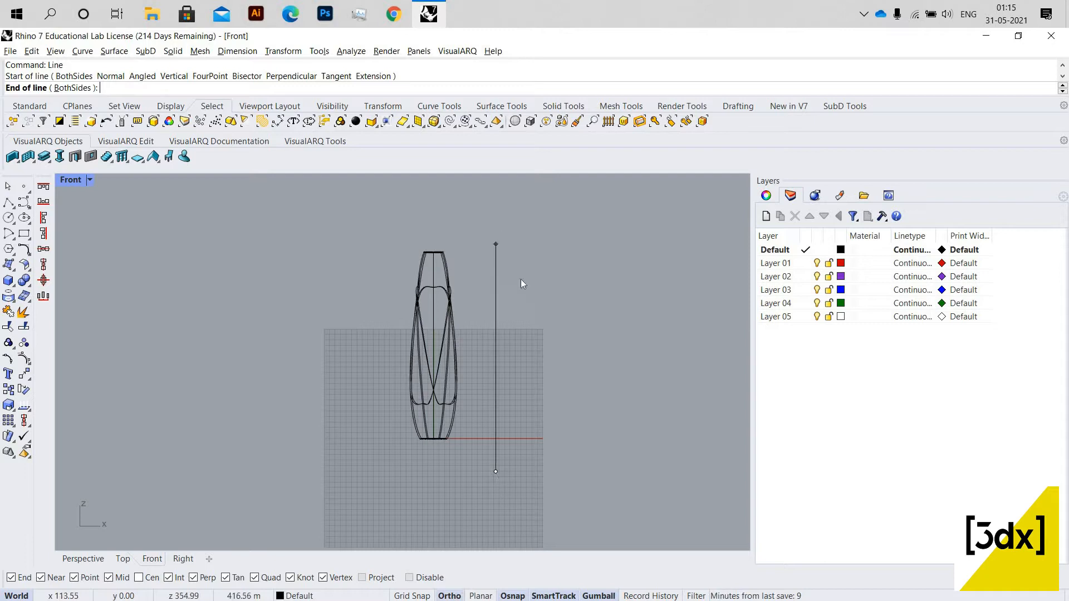
pyautogui.click(496, 225)
# Move the vertical line onto the tower's axis, from its midpoint to the vertex where the front edges cross.
pyautogui.click(496, 312)
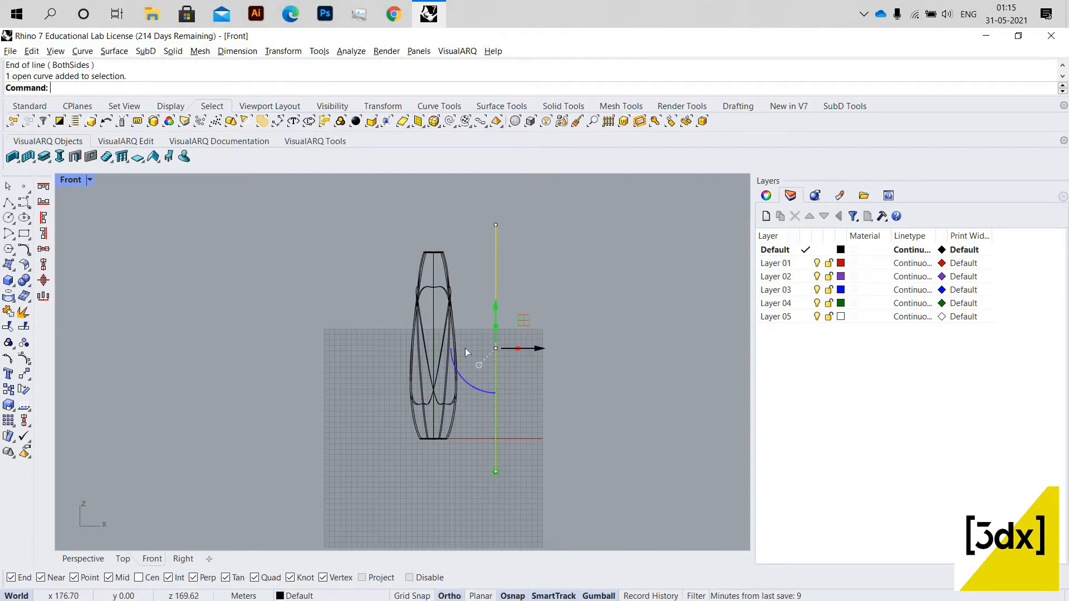
pyautogui.moveTo(465, 349); pyautogui.dragTo(454, 349)
pyautogui.scroll(8, 454, 350)
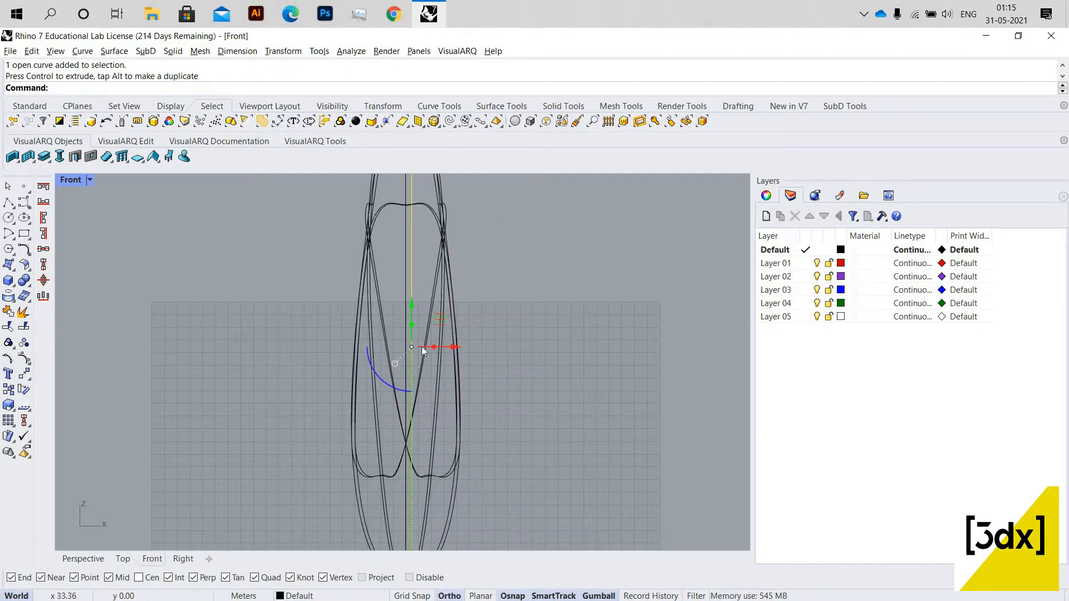
pyautogui.scroll(4, 422, 350)
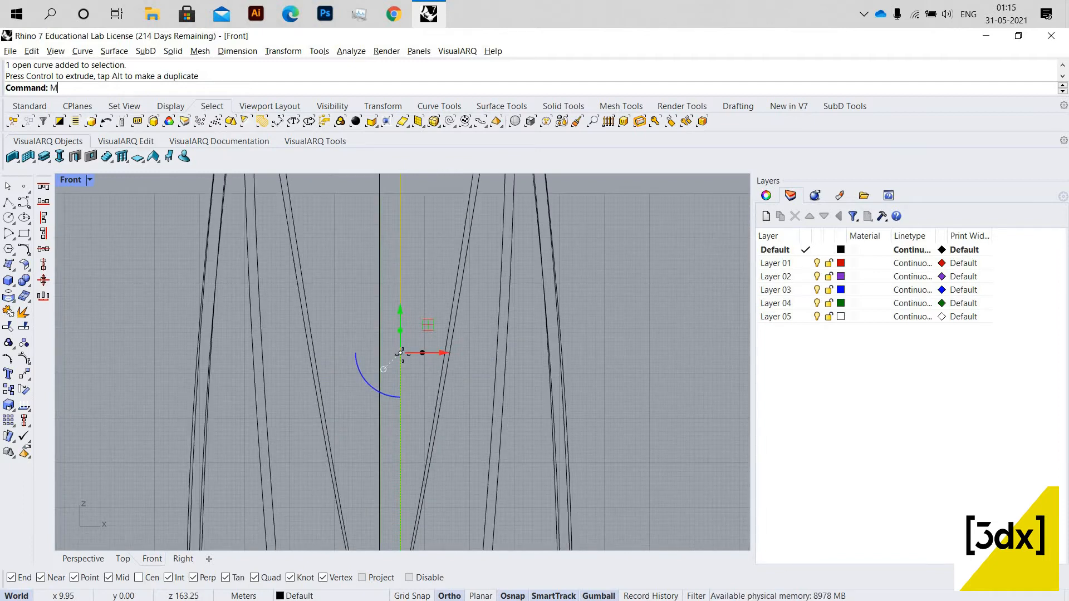
pyautogui.write('ove')
pyautogui.press('Return')
pyautogui.click(400, 352)
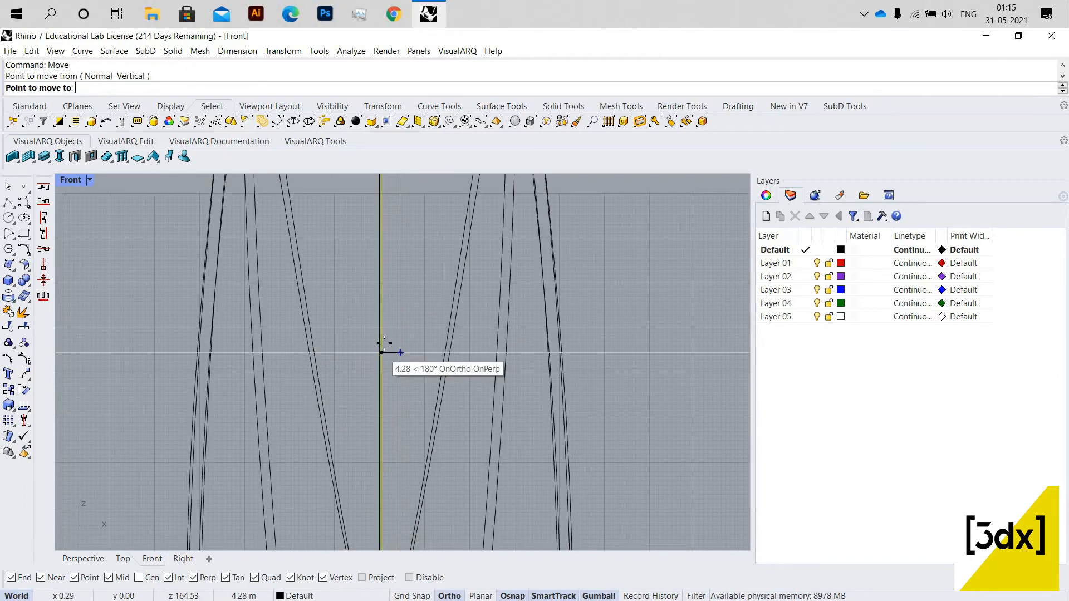
pyautogui.scroll(-4, 401, 432)
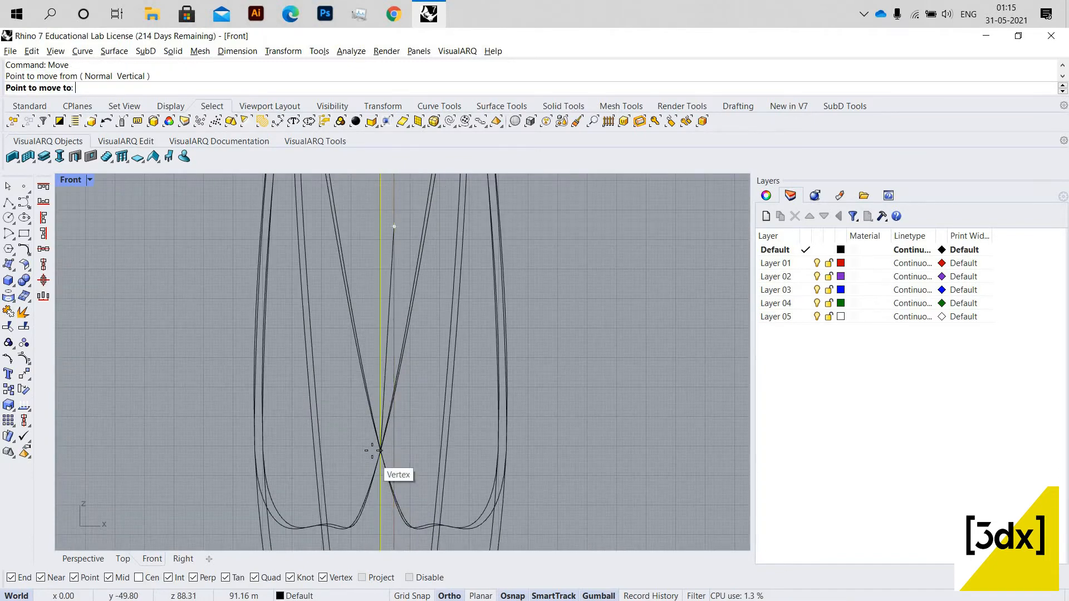
pyautogui.click(373, 450)
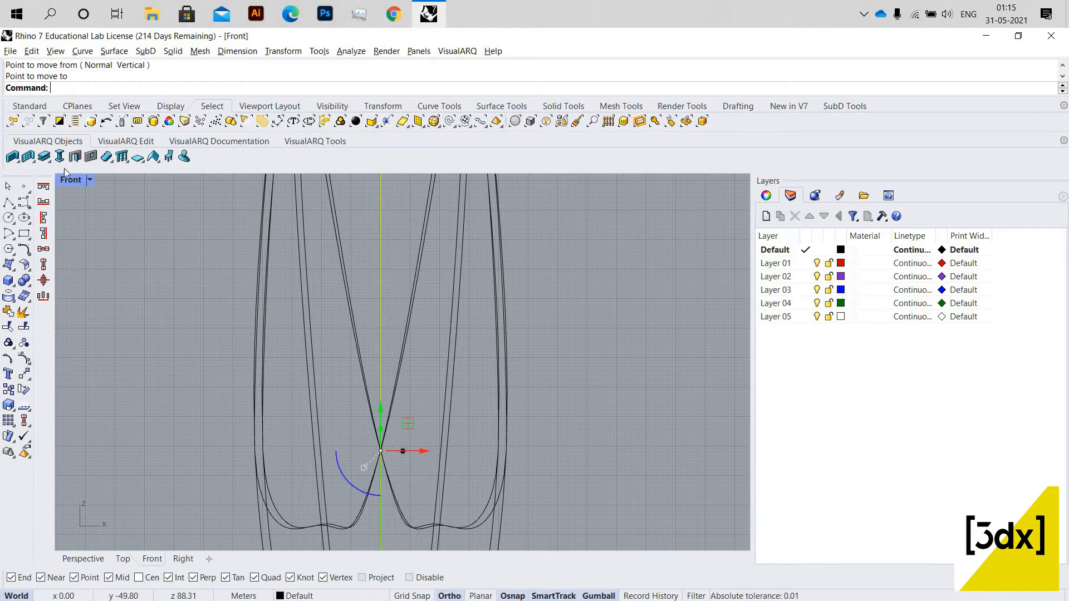
# Restore the four-viewport layout and shift the vertical line out of the tower so it stands in front of it.
pyautogui.scroll(-10, 388, 414)
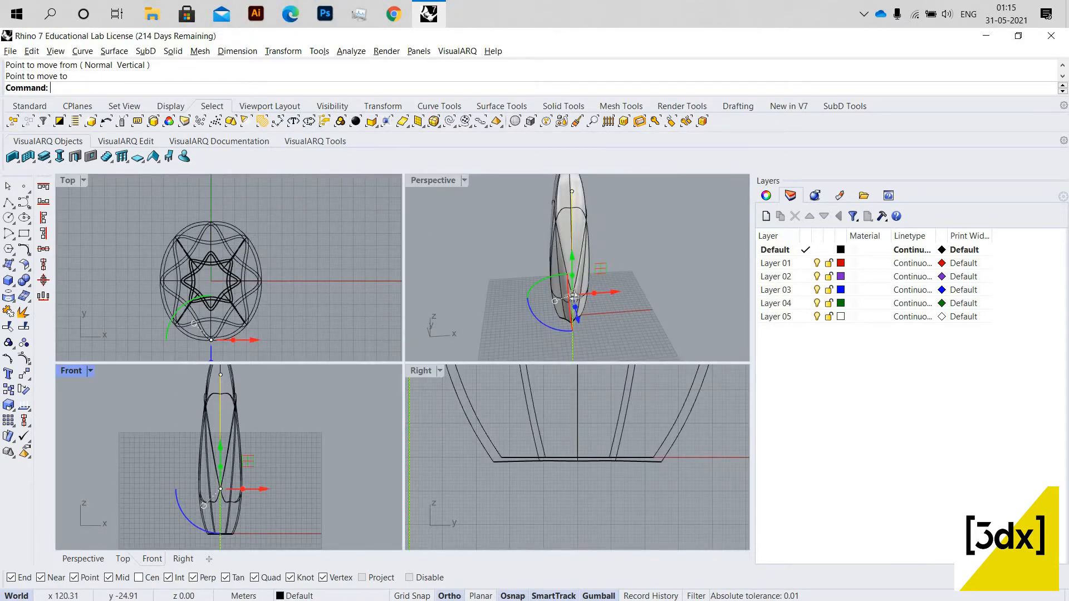
pyautogui.scroll(-5, 482, 283)
pyautogui.moveTo(573, 324); pyautogui.dragTo(555, 322, button='right')
pyautogui.scroll(4, 593, 324)
pyautogui.moveTo(556, 323); pyautogui.dragTo(597, 293)
pyautogui.scroll(-9, 597, 294)
pyautogui.scroll(5, 597, 294)
# Lengthen the vertical line by scaling it up from its lower end.
pyautogui.write('scale')
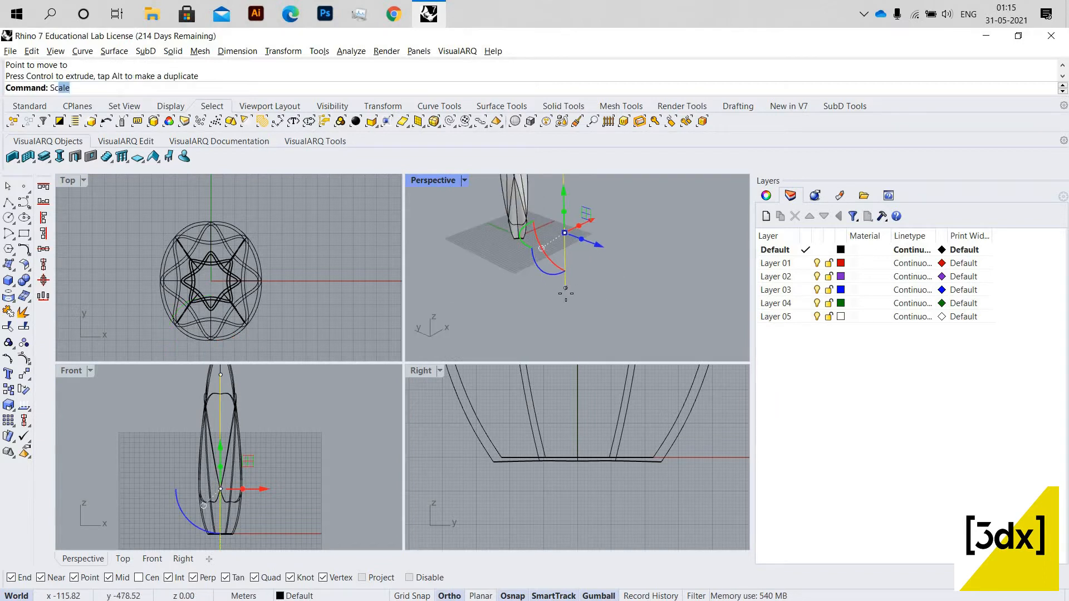
pyautogui.press('Return')
pyautogui.click(565, 289)
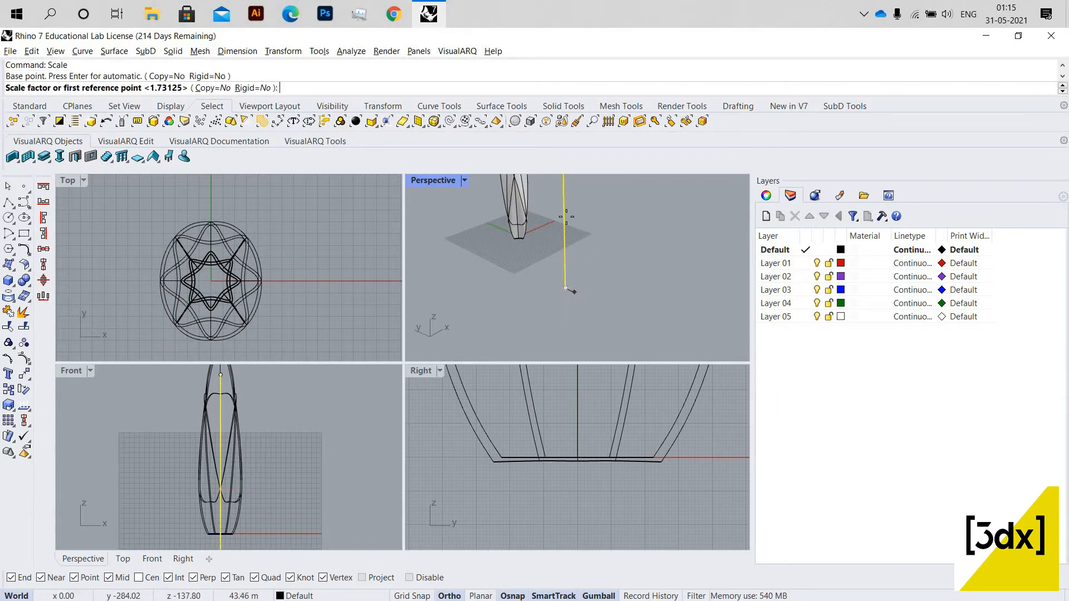
pyautogui.scroll(-3, 565, 289)
pyautogui.click(564, 183)
pyautogui.click(590, 269)
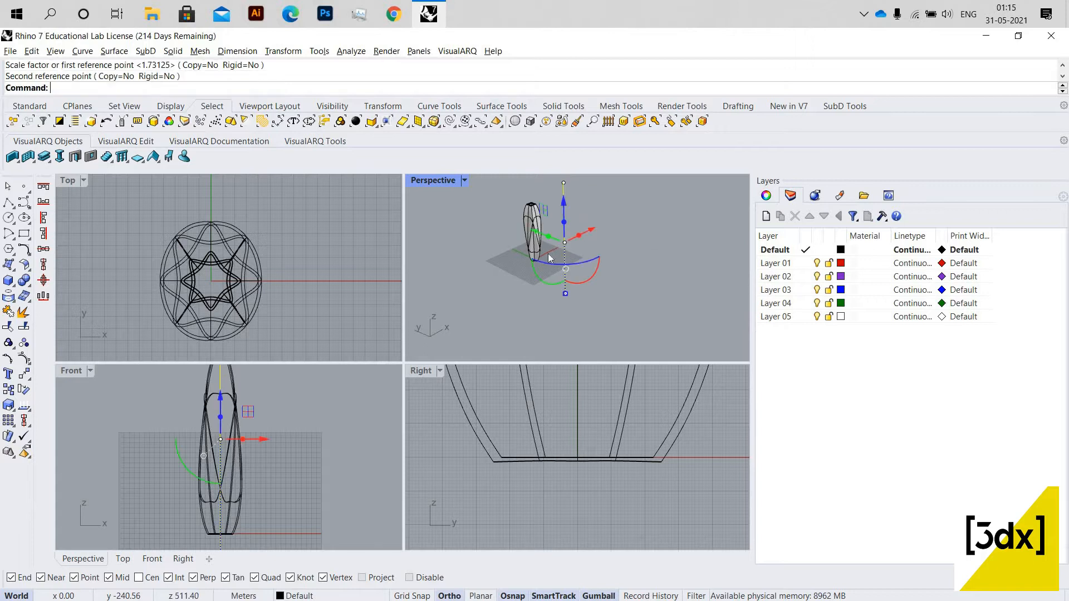
# Maximize the Front viewport around the tower and select the vertical line on its axis.
pyautogui.scroll(-3, 253, 501)
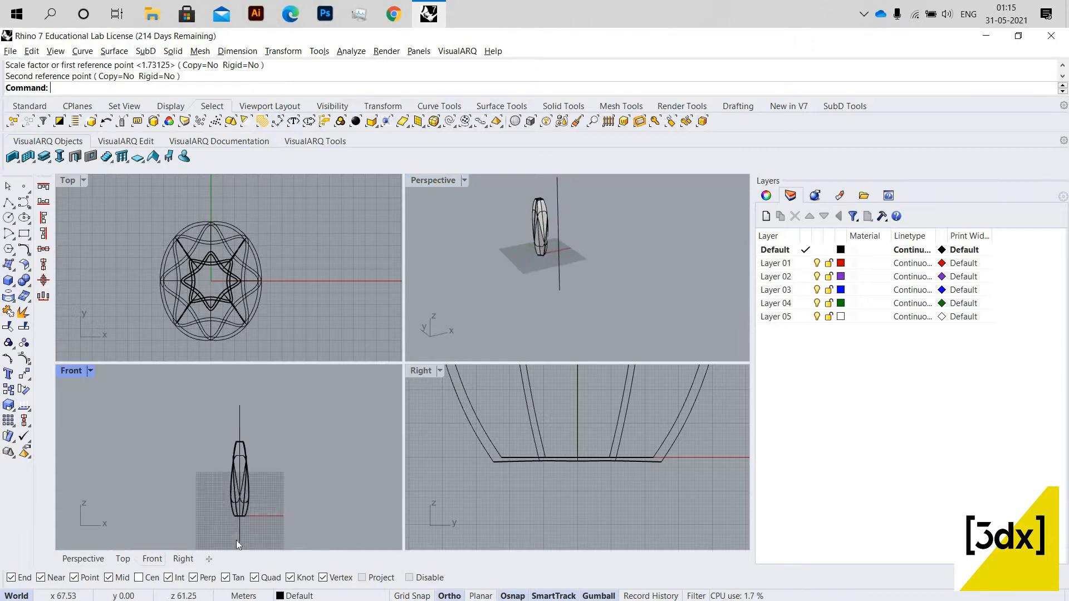
pyautogui.scroll(3, 69, 372)
pyautogui.doubleClick(69, 372)
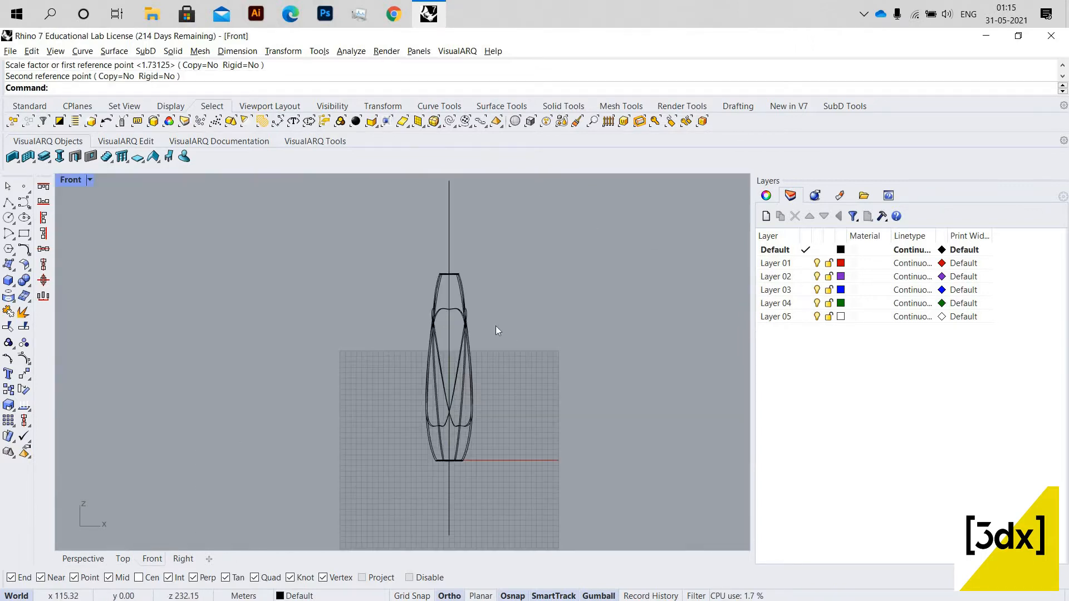
pyautogui.scroll(1, 497, 330)
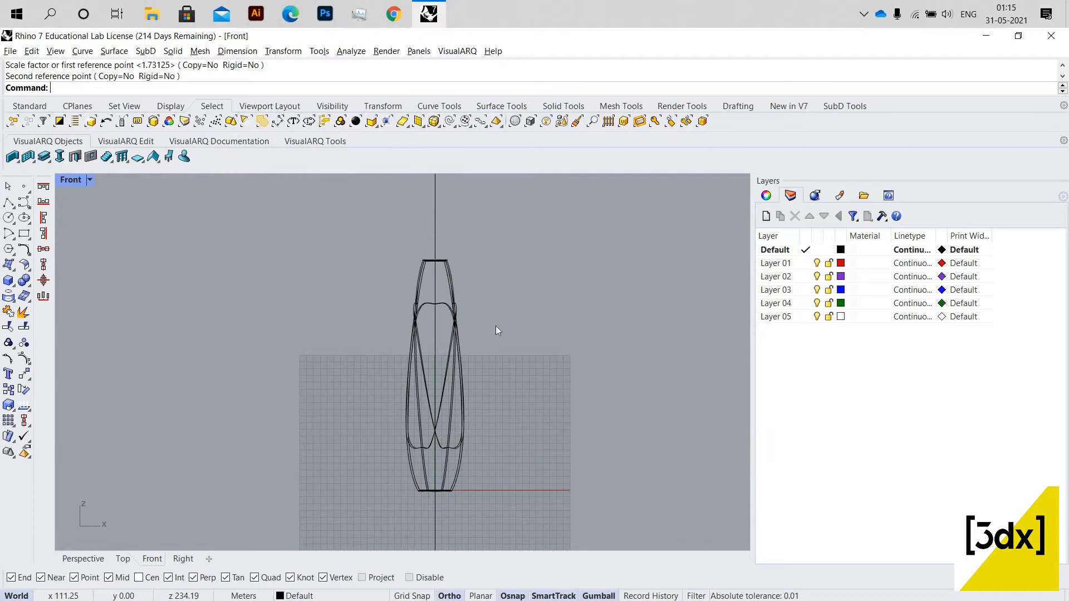
pyautogui.click(432, 308)
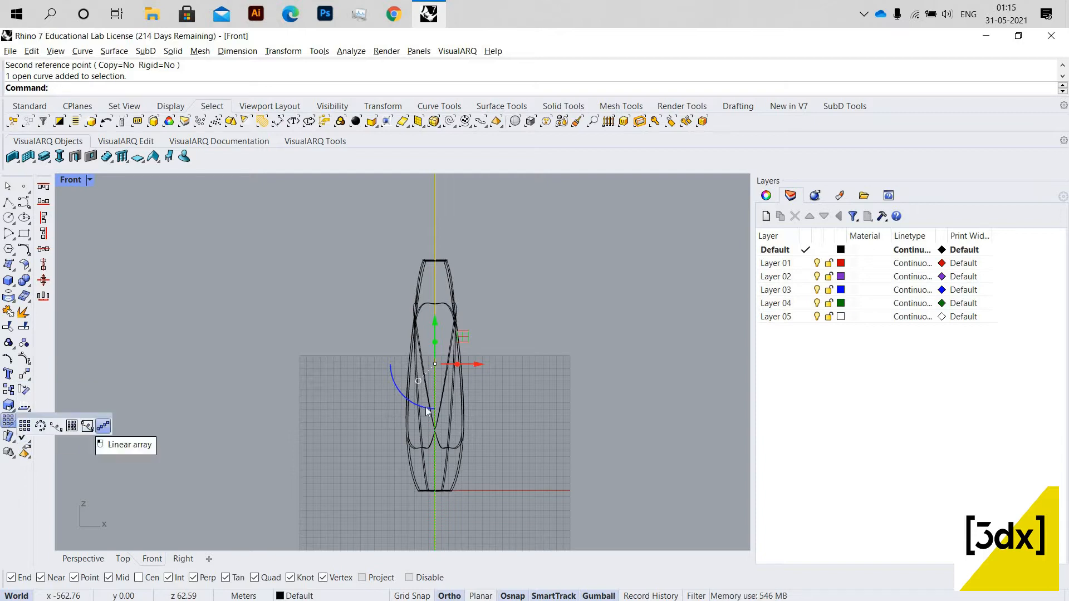
pyautogui.scroll(-2, 446, 245)
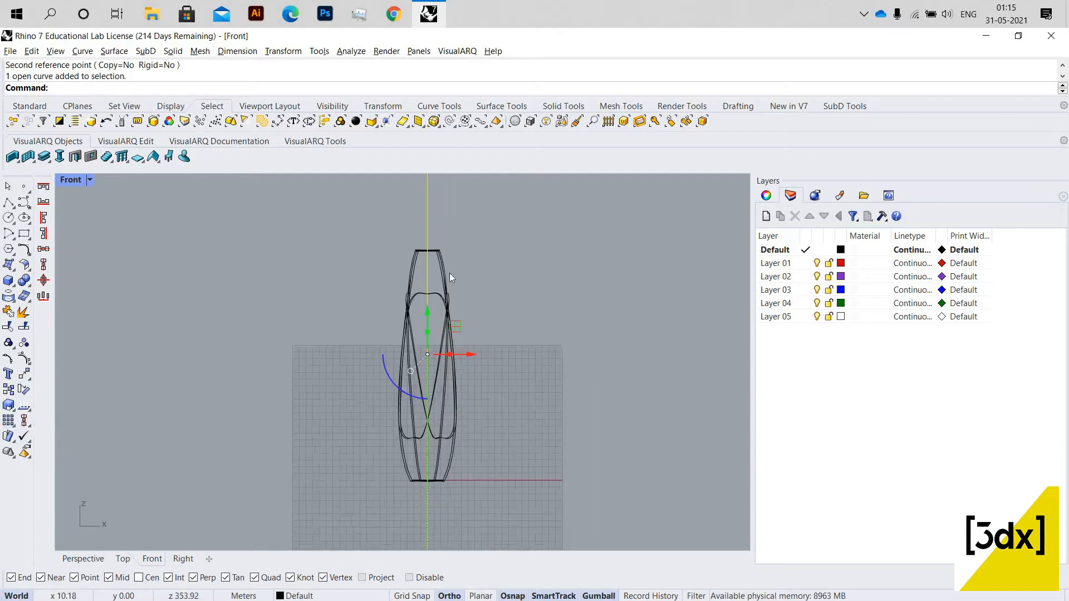
pyautogui.scroll(1, 452, 276)
# Draw a slightly slanted line about 300 m long from the front edge-crossing vertex to above the tower's top, with Ortho off.
pyautogui.press('Return')
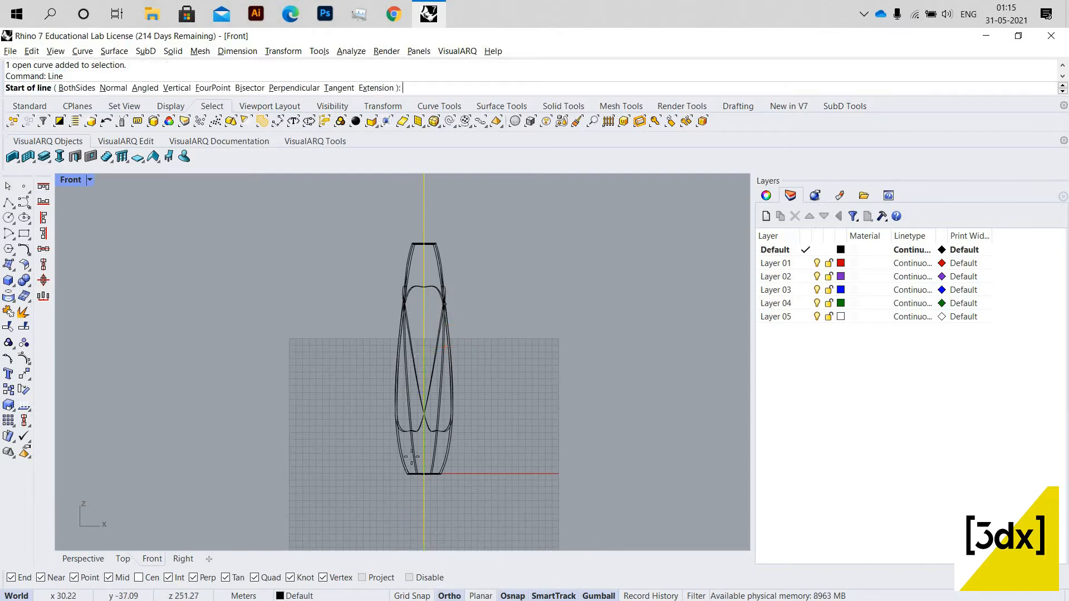
pyautogui.scroll(4, 424, 412)
pyautogui.click(426, 437)
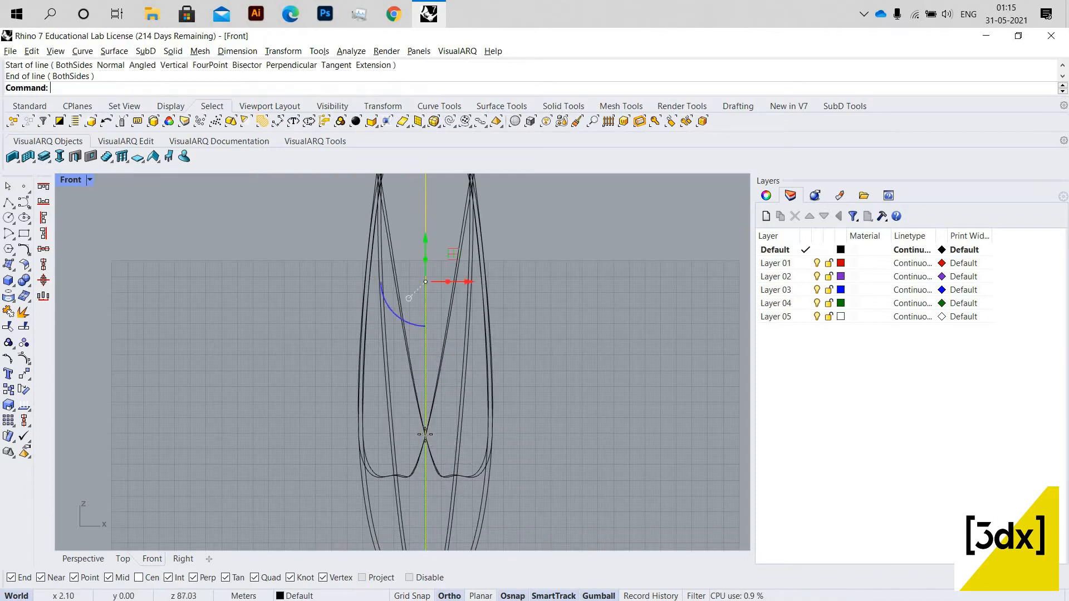
pyautogui.scroll(-3, 427, 446)
pyautogui.scroll(3, 440, 234)
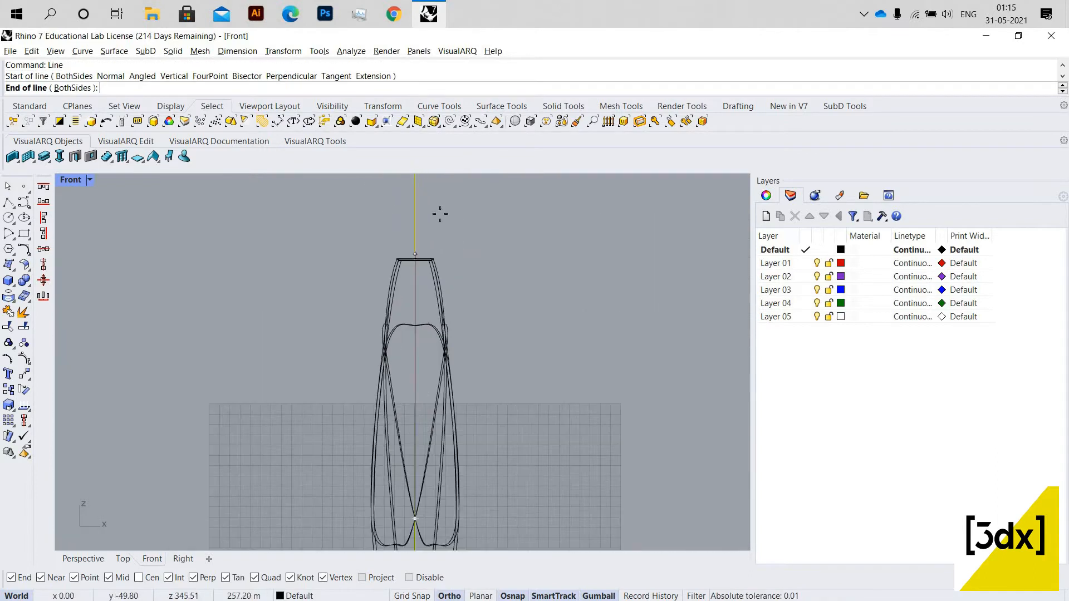
pyautogui.click(444, 595)
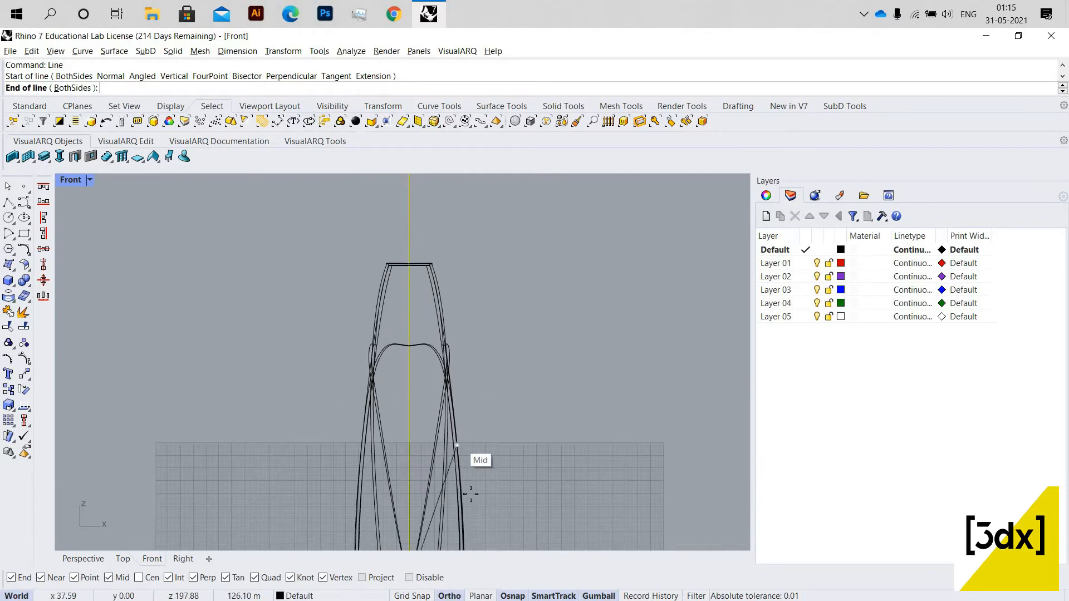
pyautogui.press('F8')
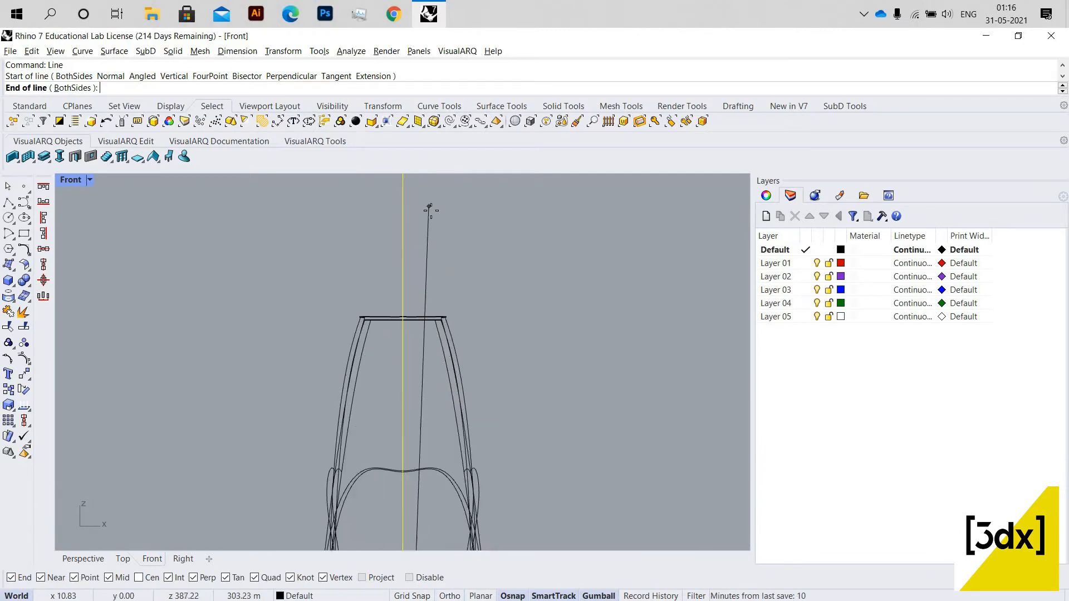
pyautogui.scroll(5, 429, 210)
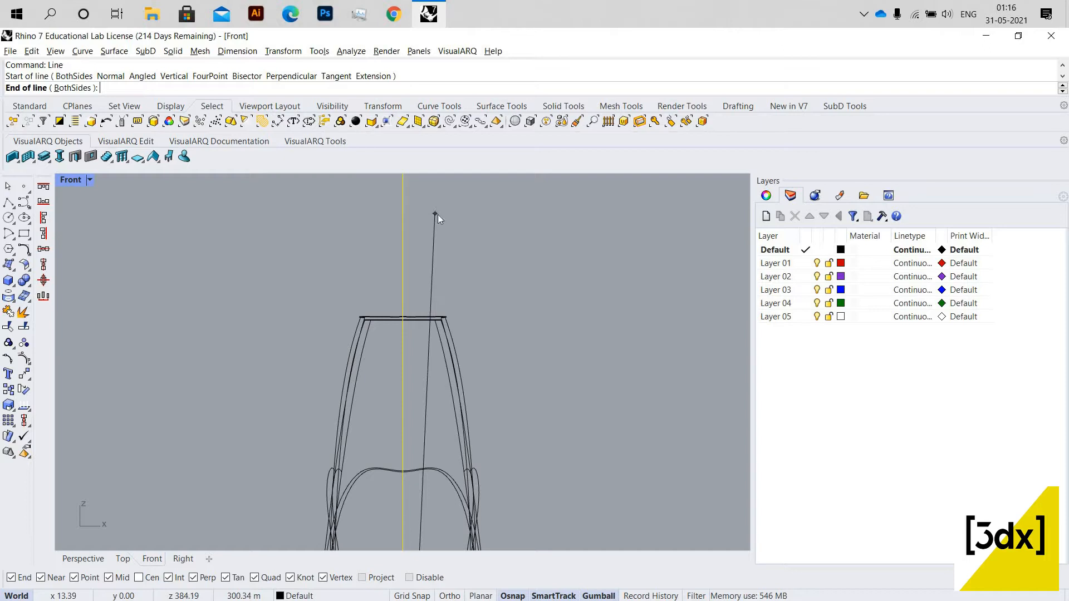
pyautogui.click(415, 231)
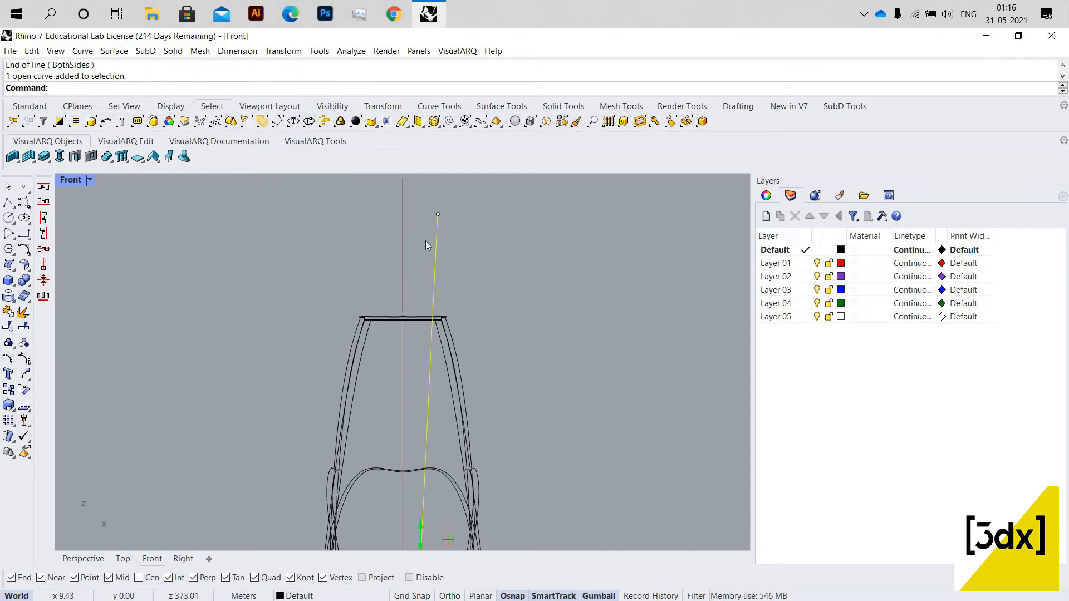
# Mirror a copy of the slanted line across the vertical axis line.
pyautogui.write('Mirror')
pyautogui.press('Return')
pyautogui.click(406, 194)
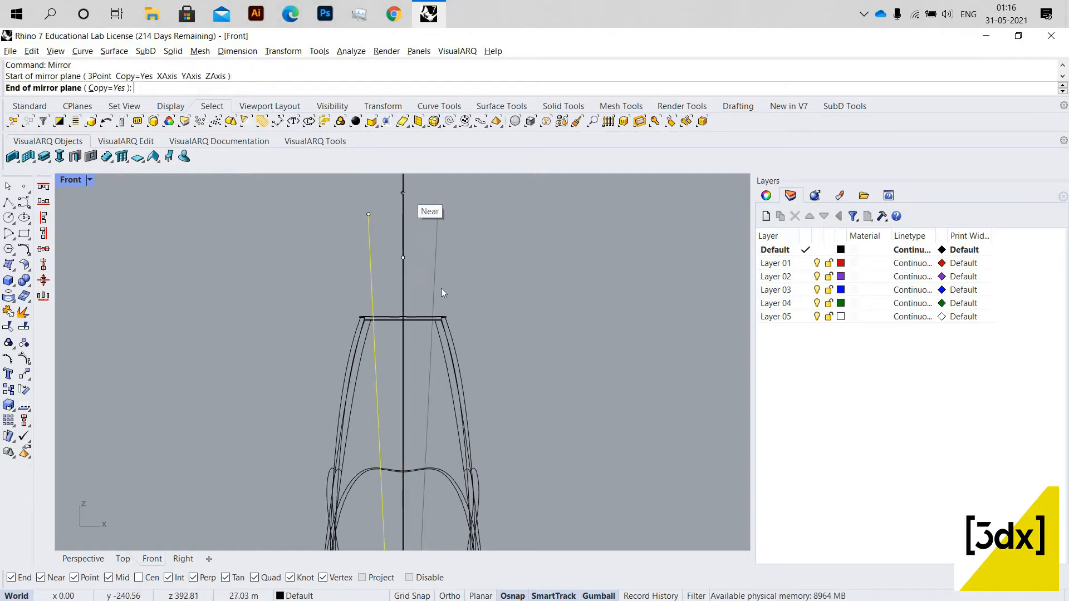
pyautogui.click(441, 292)
# Draw a second, more outward-slanting line about 282 m long from the same vertex to above the tower's top.
pyautogui.scroll(-5, 391, 476)
pyautogui.scroll(6, 412, 497)
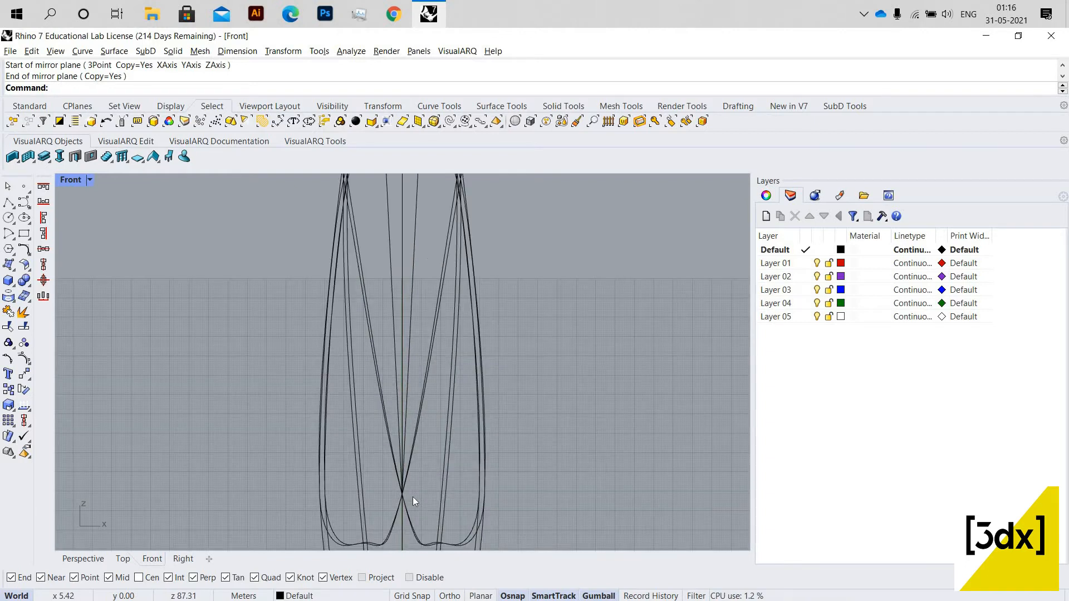
pyautogui.press('Return')
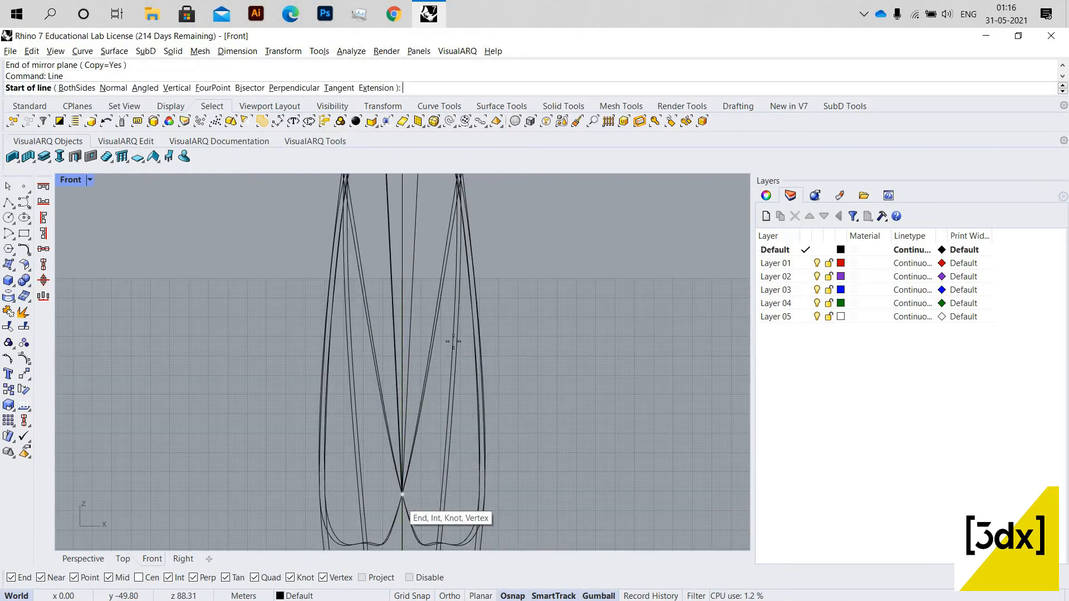
pyautogui.click(402, 494)
pyautogui.scroll(-5, 405, 501)
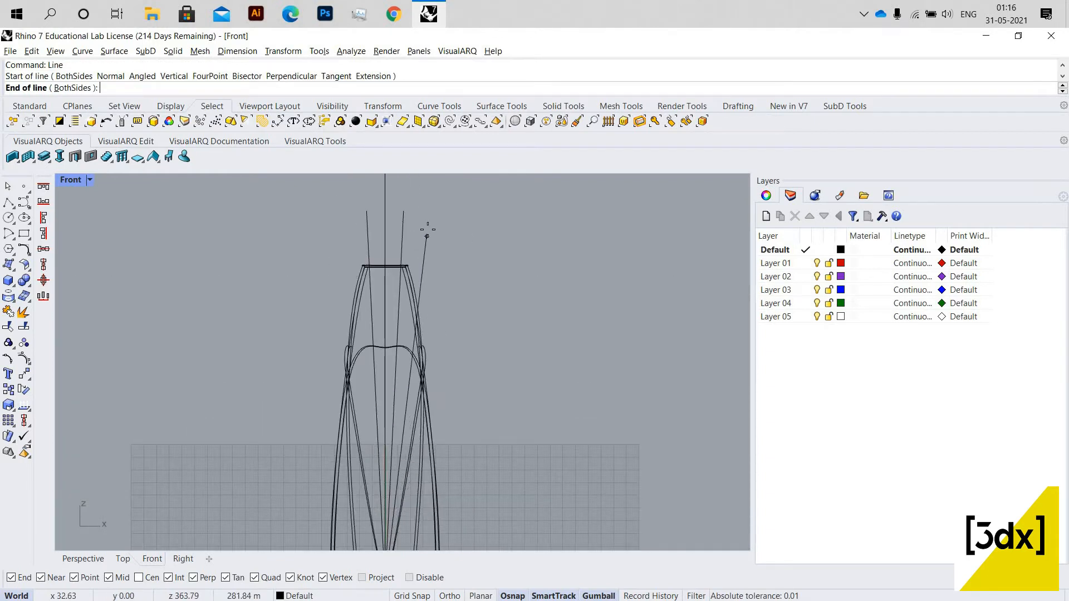
pyautogui.click(441, 293)
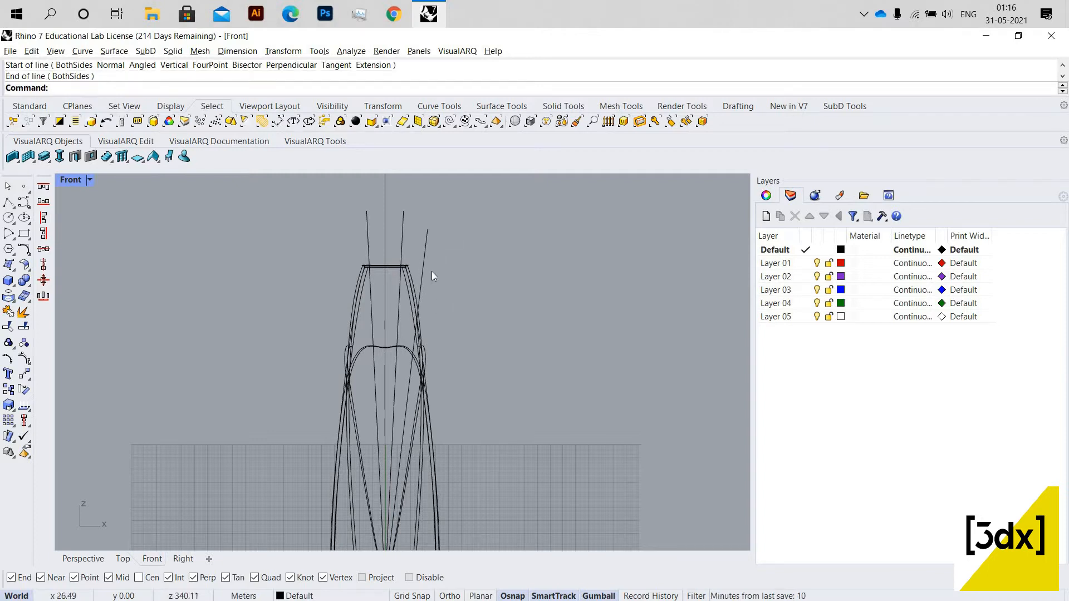
# Mirror a copy of the outer slanted line across the vertical axis line.
pyautogui.click(431, 277)
pyautogui.write('mirror')
pyautogui.press('Return')
pyautogui.scroll(3, 385, 232)
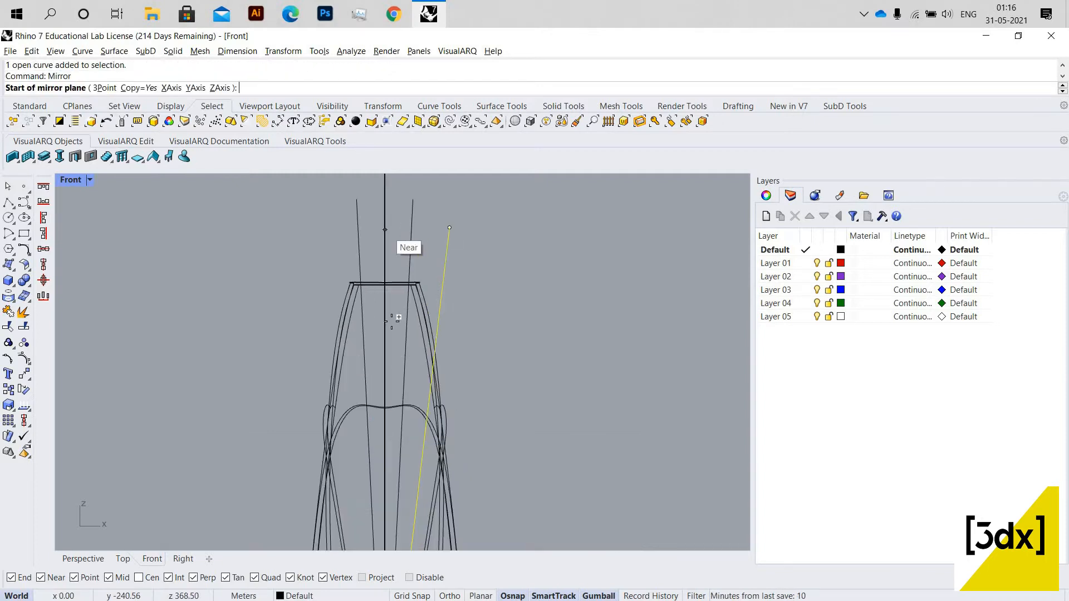
pyautogui.click(392, 319)
pyautogui.click(405, 330)
pyautogui.scroll(-5, 412, 311)
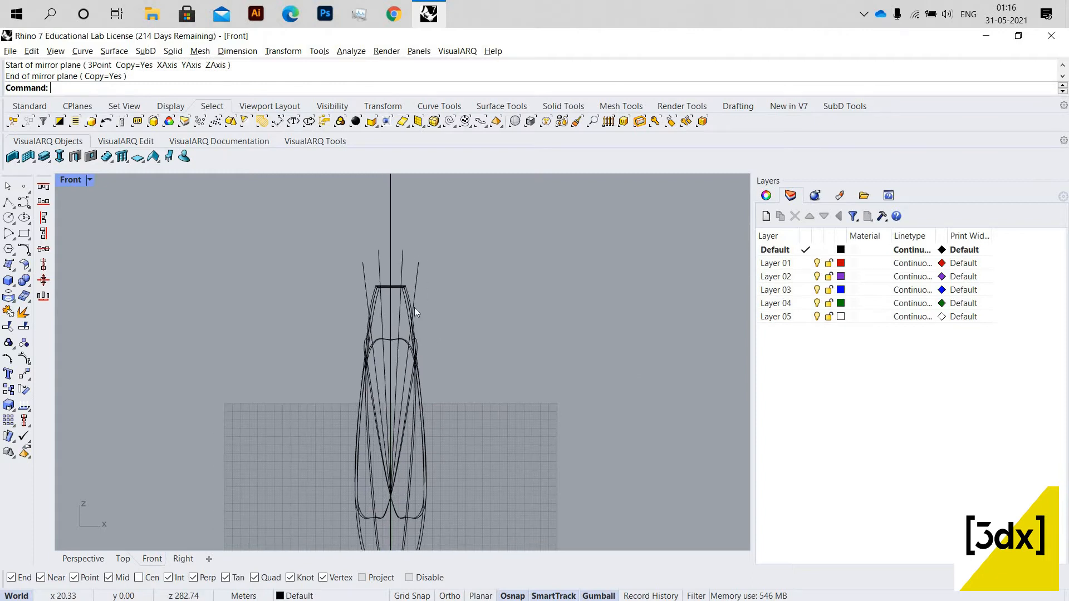
# Restore the four-viewport layout and select all four slanted lines in Perspective, leaving out the vertical axis line.
pyautogui.scroll(3, 412, 370)
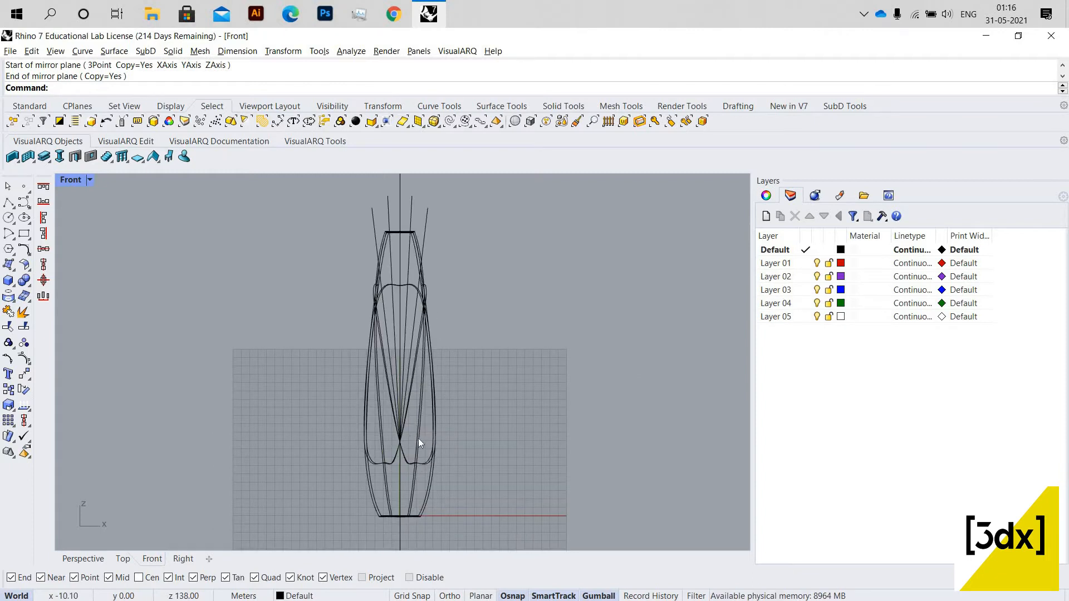
pyautogui.scroll(10, 419, 439)
pyautogui.scroll(-5, 410, 434)
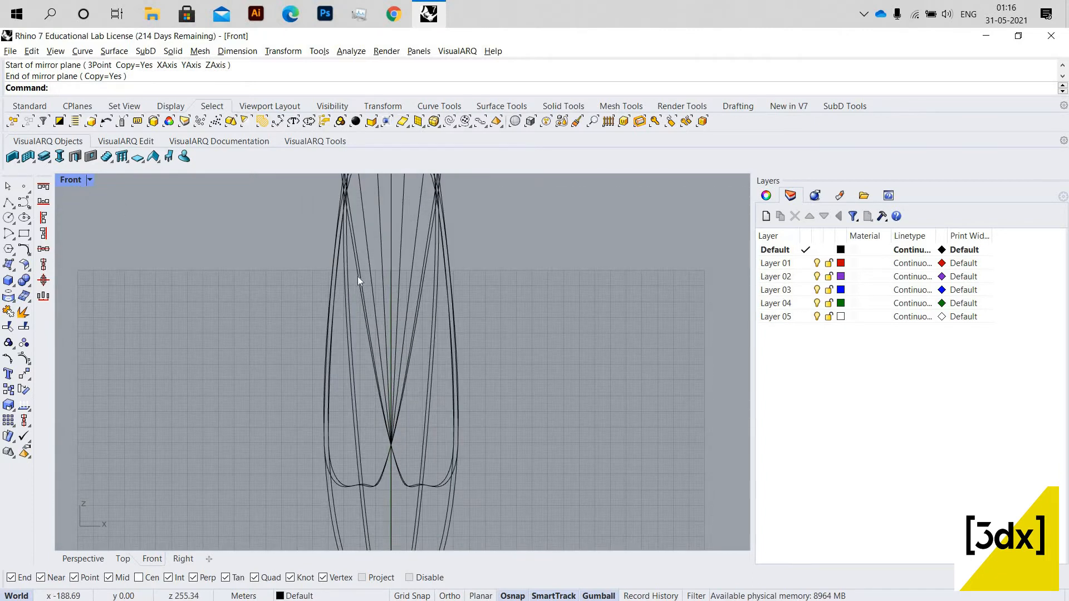
pyautogui.hotkey('ctrl', 'm')
pyautogui.scroll(4, 548, 204)
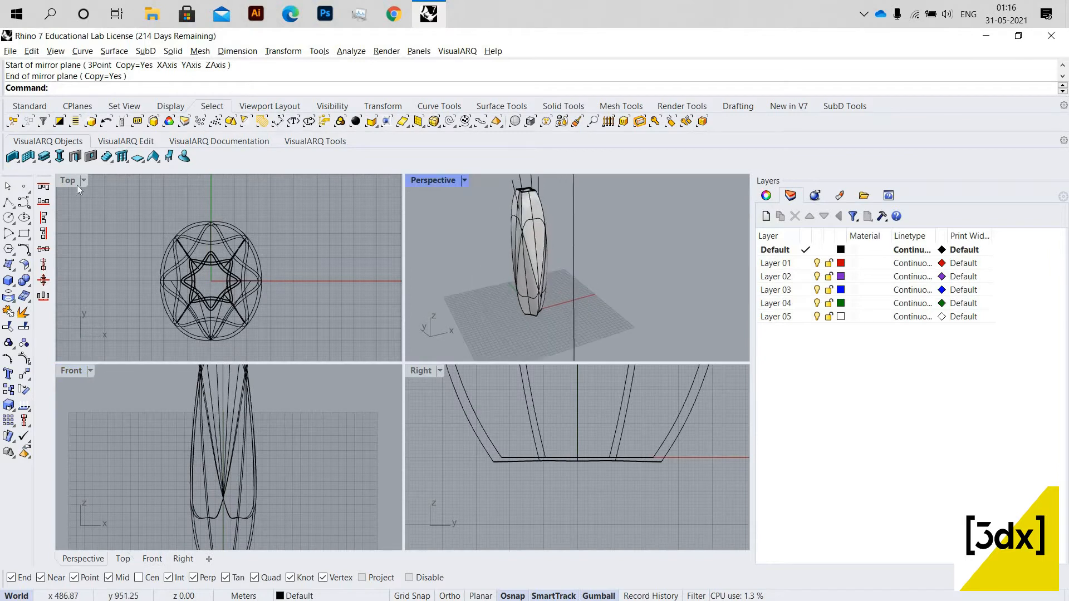
pyautogui.scroll(-4, 495, 245)
pyautogui.scroll(7, 520, 232)
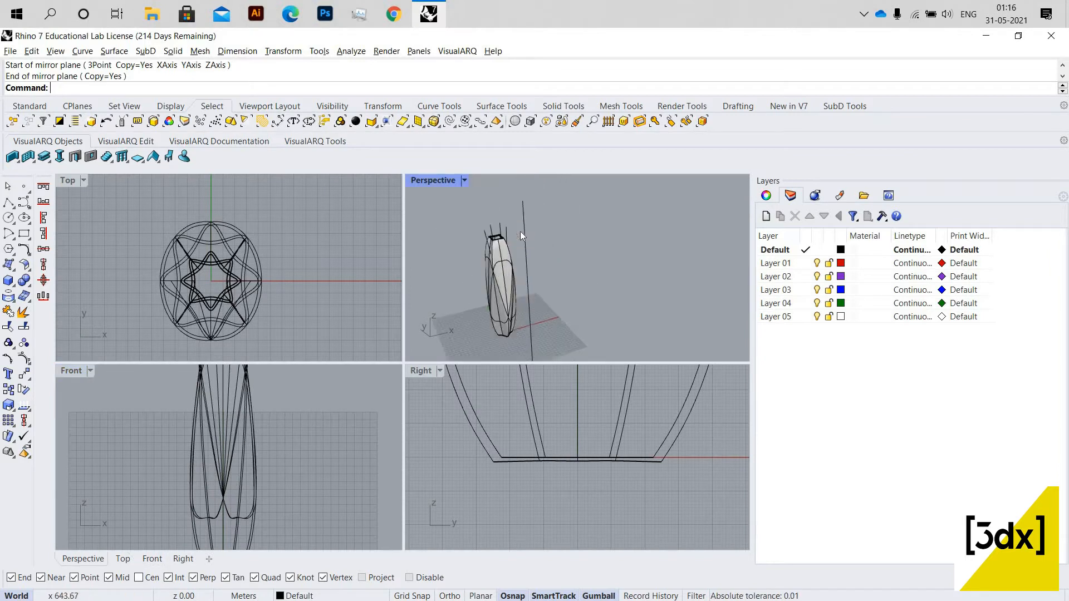
pyautogui.moveTo(520, 231); pyautogui.dragTo(413, 210)
pyautogui.moveTo(482, 243); pyautogui.dragTo(461, 243)
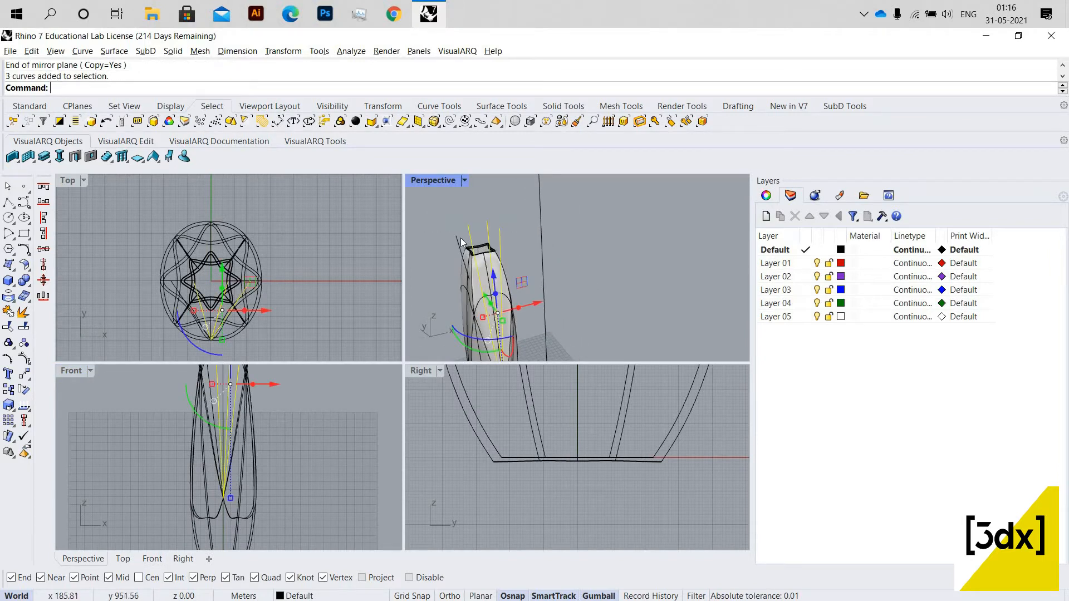
pyautogui.keyDown('shift'); pyautogui.click(463, 262); pyautogui.keyUp('shift')
pyautogui.scroll(-3, 463, 259)
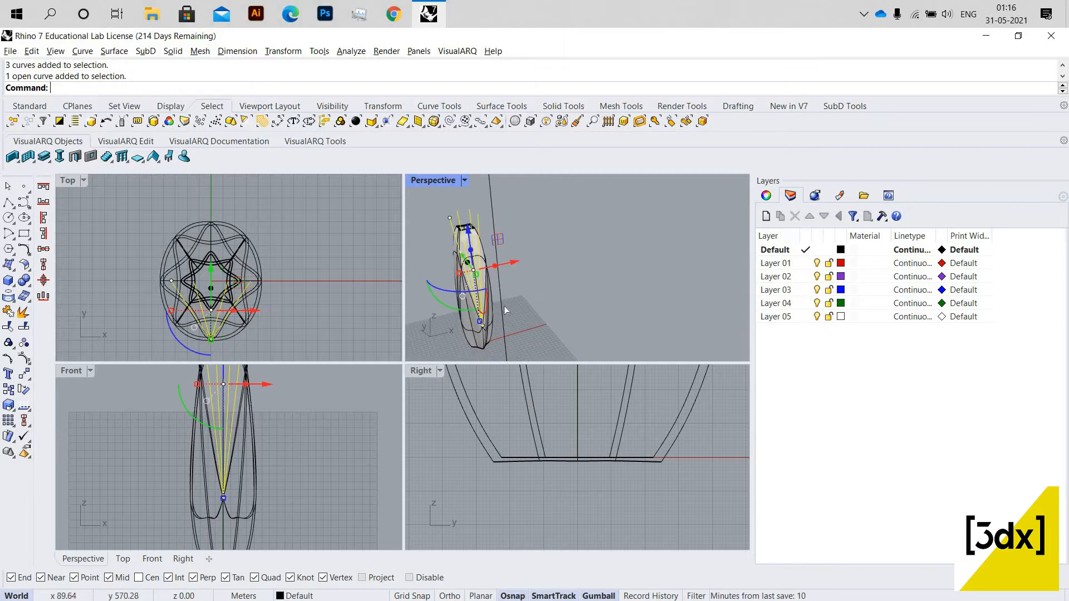
# Clear the line selection and maximize the Front viewport to show the whole tower with its fan of lines.
pyautogui.moveTo(508, 312); pyautogui.dragTo(552, 248)
pyautogui.click(545, 234)
pyautogui.scroll(-4, 541, 223)
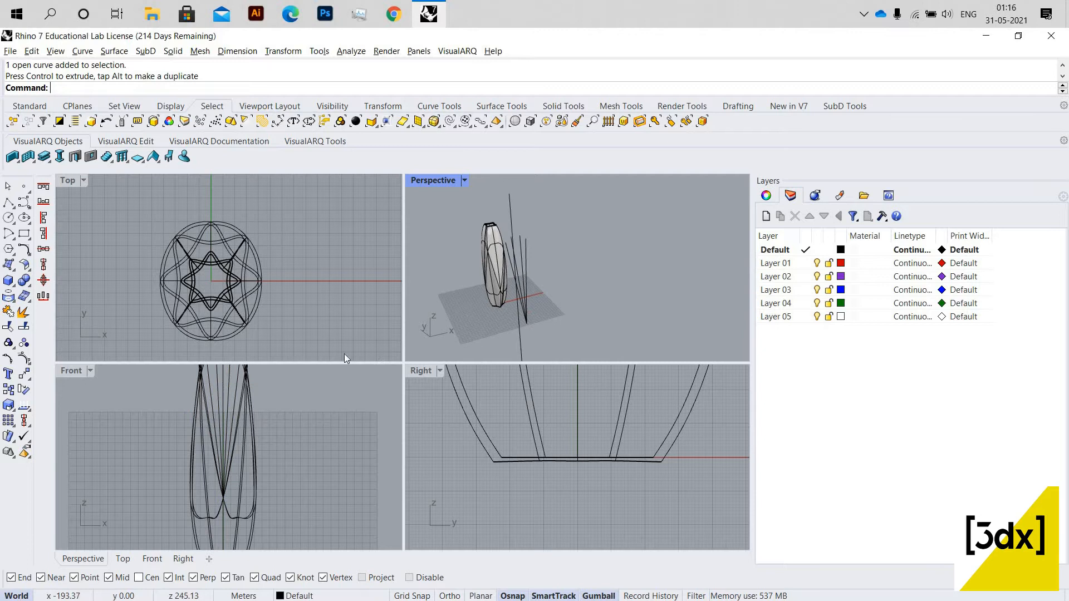
pyautogui.scroll(-3, 342, 277)
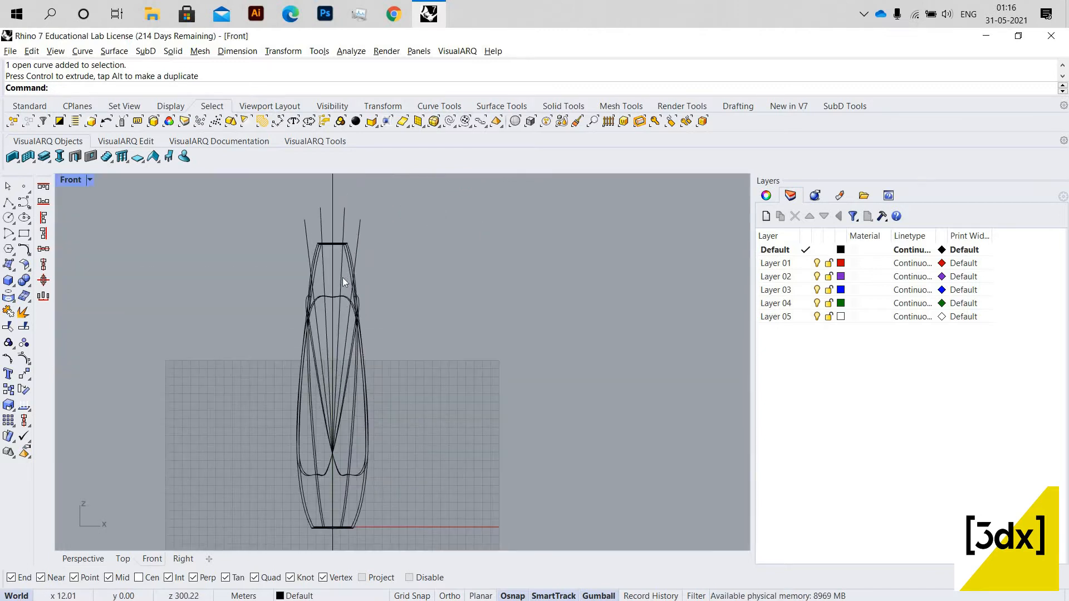
# Project the four slanted lines onto the tower's SubD shell from the Front view, leaving out the vertical axis line.
pyautogui.write('Project')
pyautogui.press('Return')
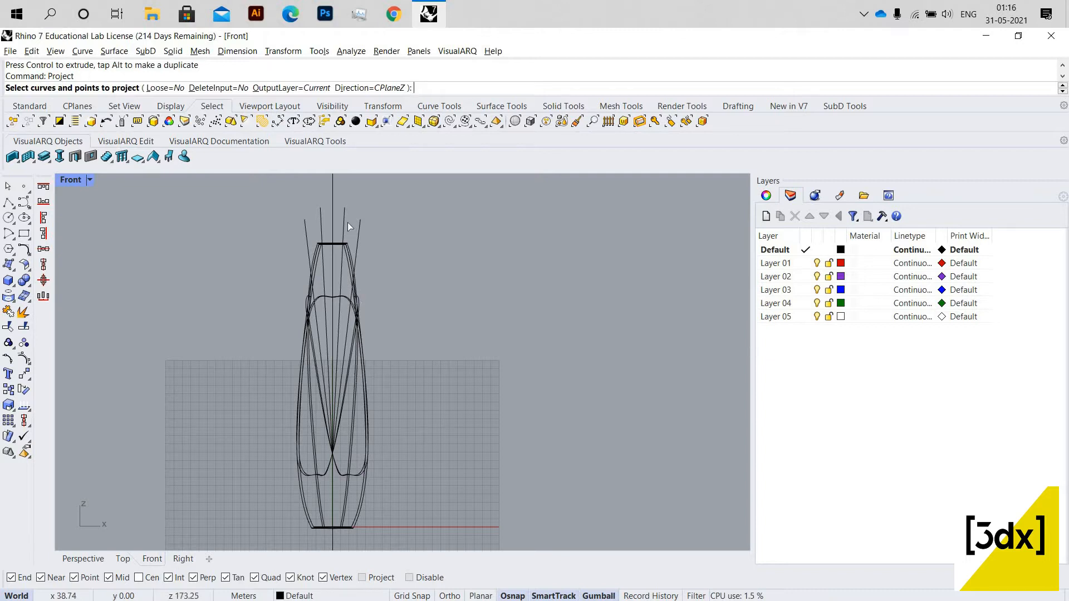
pyautogui.scroll(3, 366, 263)
pyautogui.scroll(-4, 364, 287)
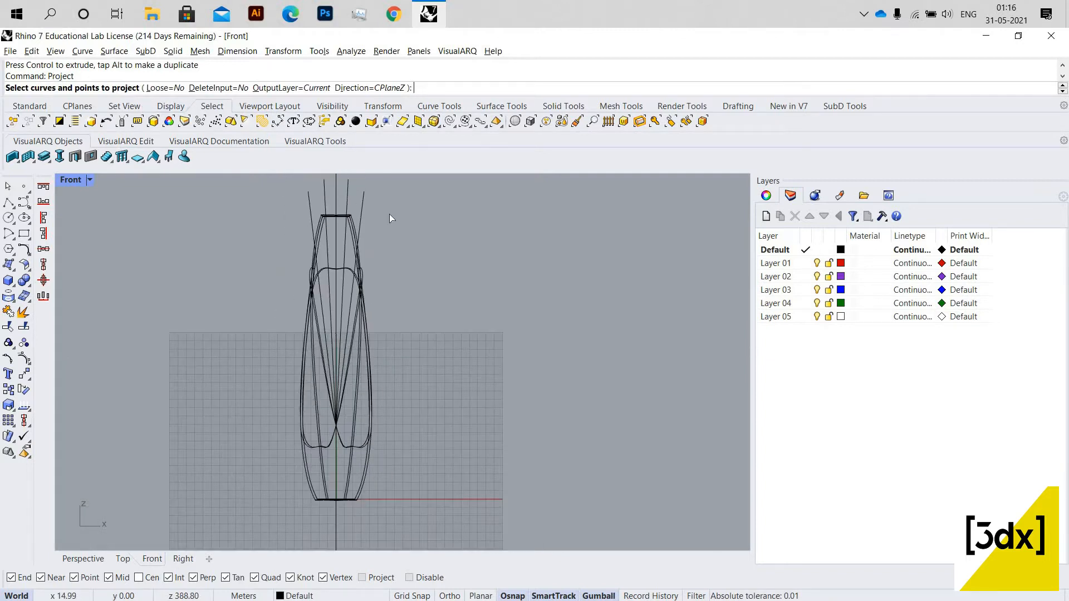
pyautogui.scroll(2, 418, 276)
pyautogui.scroll(-2, 408, 237)
pyautogui.scroll(4, 409, 235)
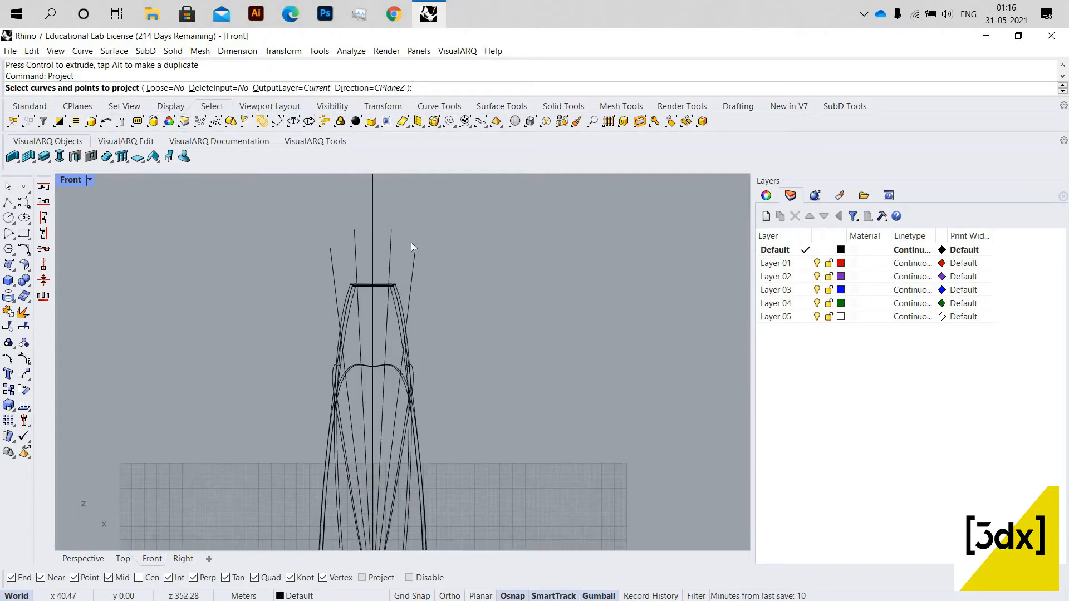
pyautogui.click(413, 257)
pyautogui.click(355, 247)
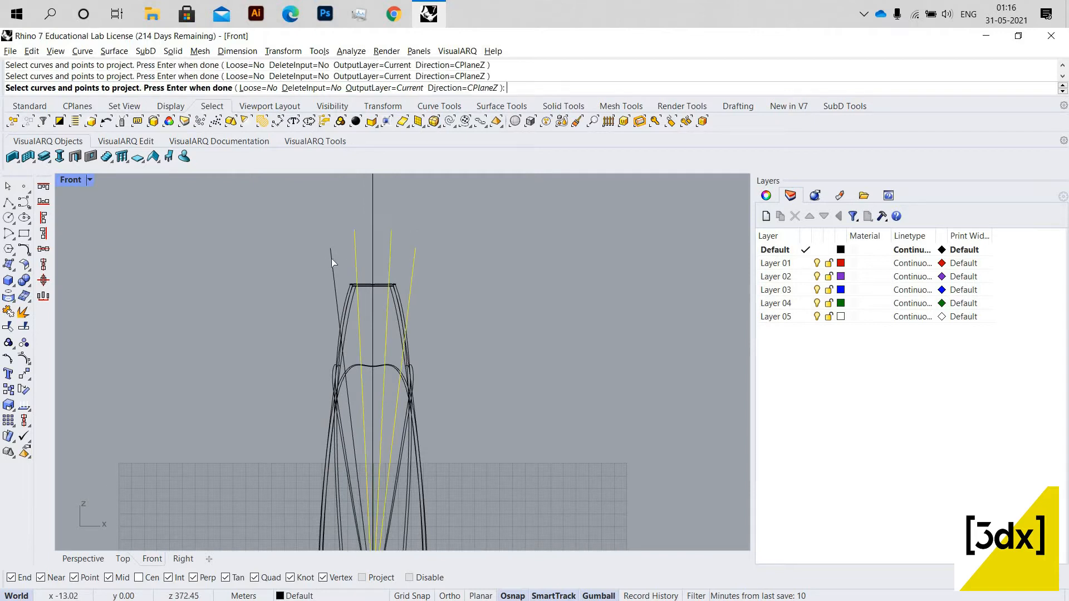
pyautogui.click(332, 258)
pyautogui.press('Return')
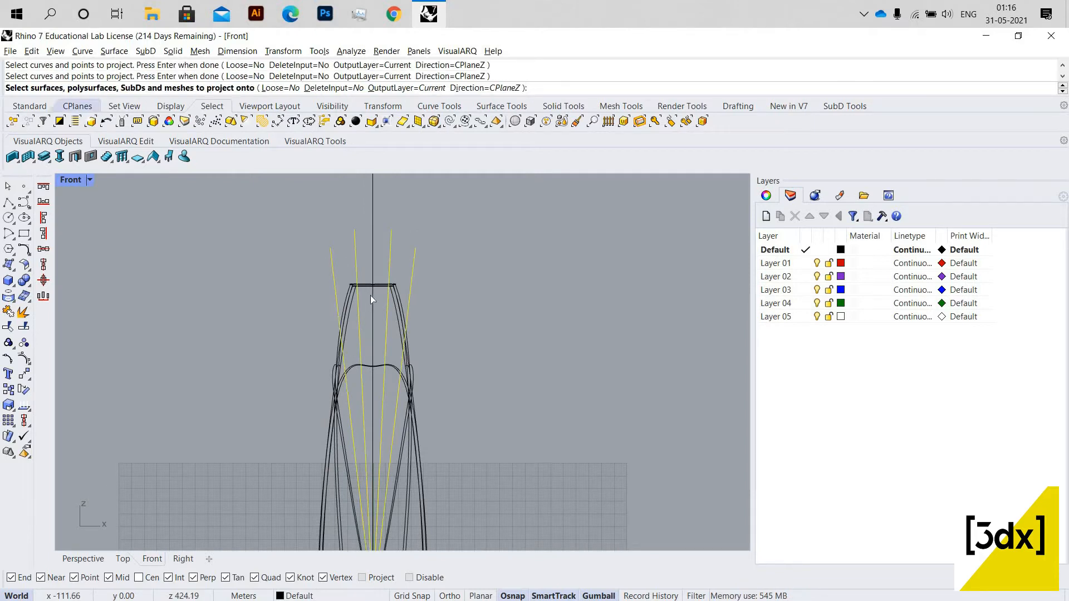
pyautogui.click(393, 296)
pyautogui.press('Return')
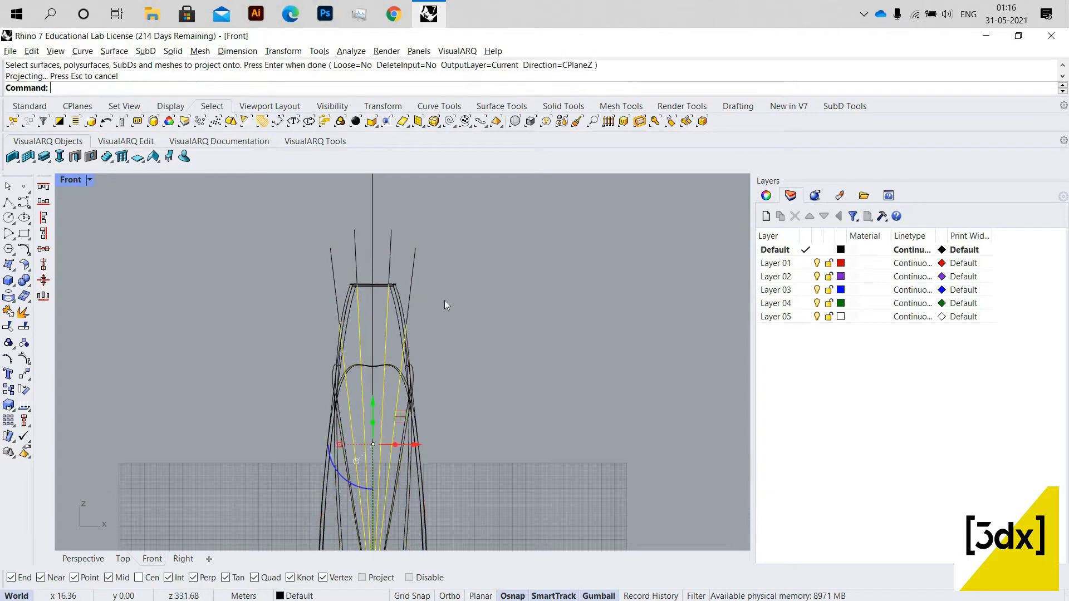
pyautogui.press('Escape')
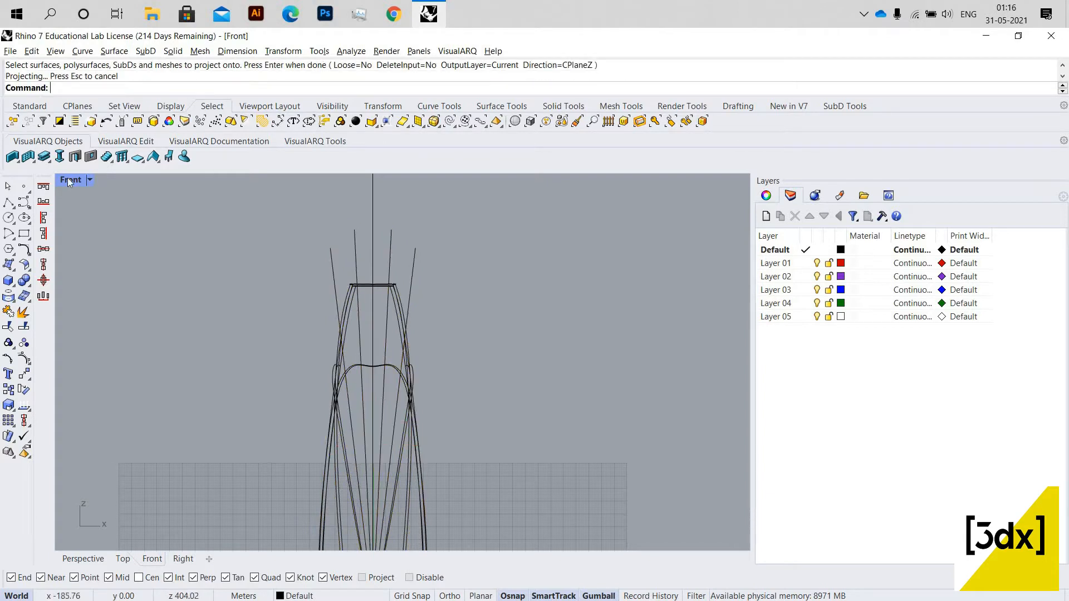
# Maximize the Perspective viewport and examine the projected curves on the tower's facade.
pyautogui.doubleClick(69, 181)
pyautogui.moveTo(484, 273); pyautogui.dragTo(490, 244, button='right')
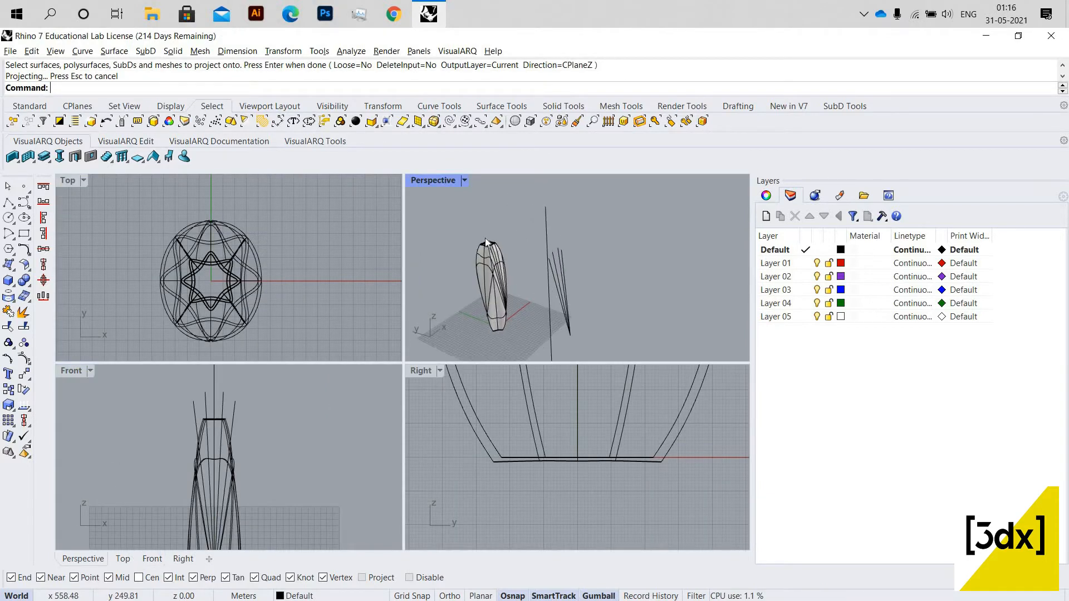
pyautogui.scroll(5, 490, 245)
pyautogui.scroll(-3, 466, 253)
pyautogui.scroll(5, 466, 252)
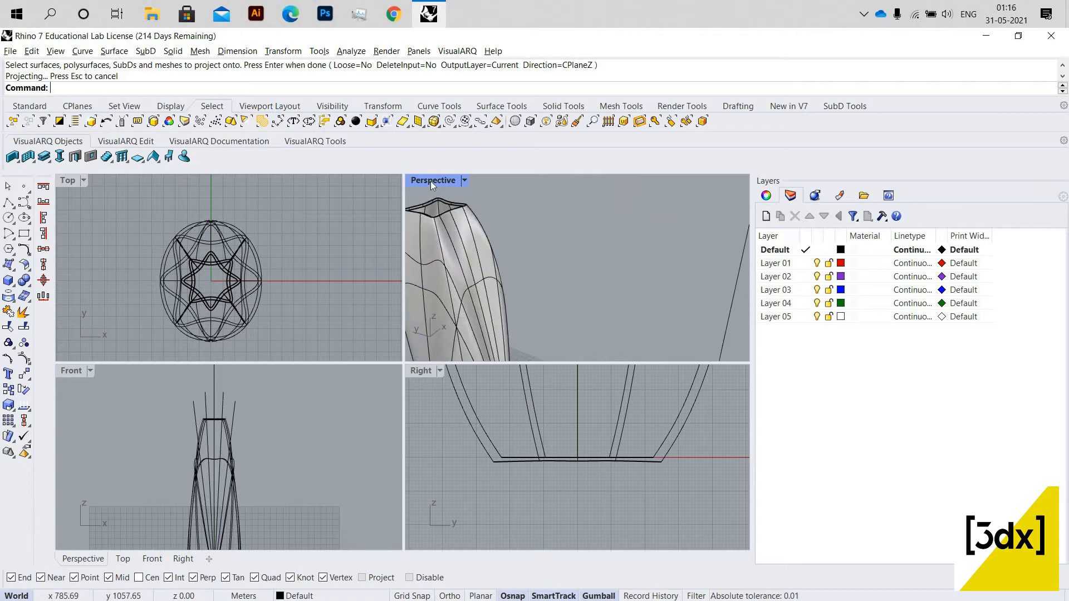
pyautogui.hotkey('ctrl', 'm')
pyautogui.scroll(-3, 296, 236)
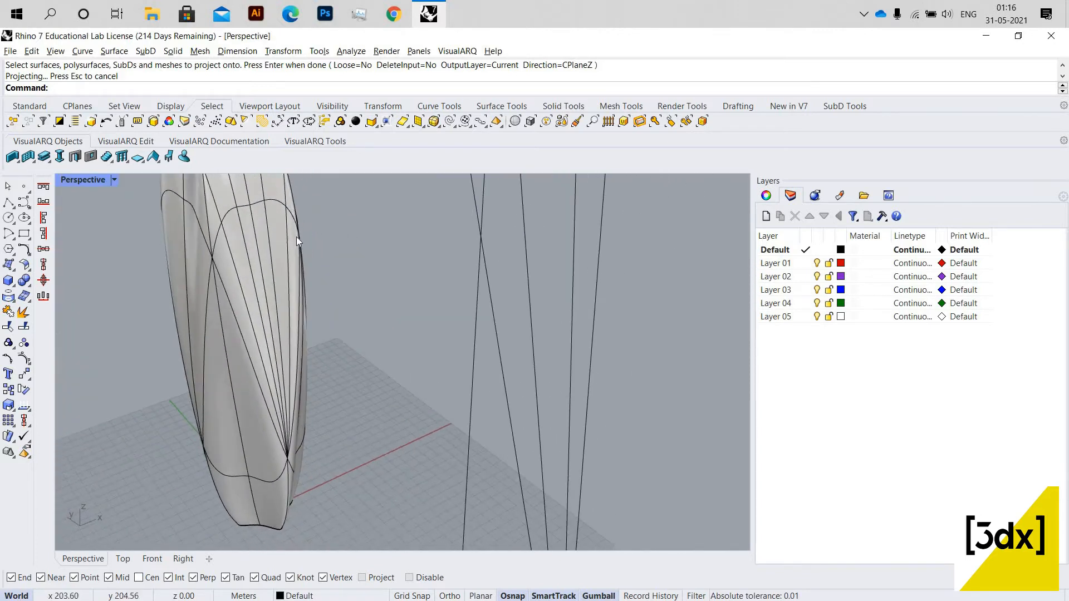
pyautogui.scroll(5, 311, 238)
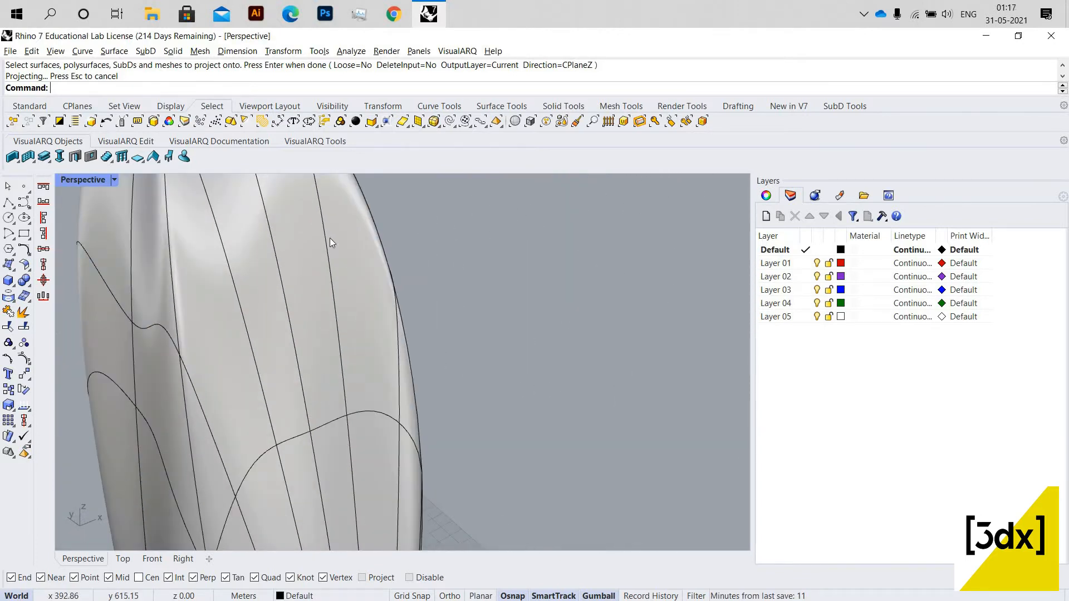
pyautogui.click(330, 239)
pyautogui.click(344, 270)
pyautogui.scroll(-4, 379, 306)
pyautogui.press('Escape')
pyautogui.scroll(-4, 376, 306)
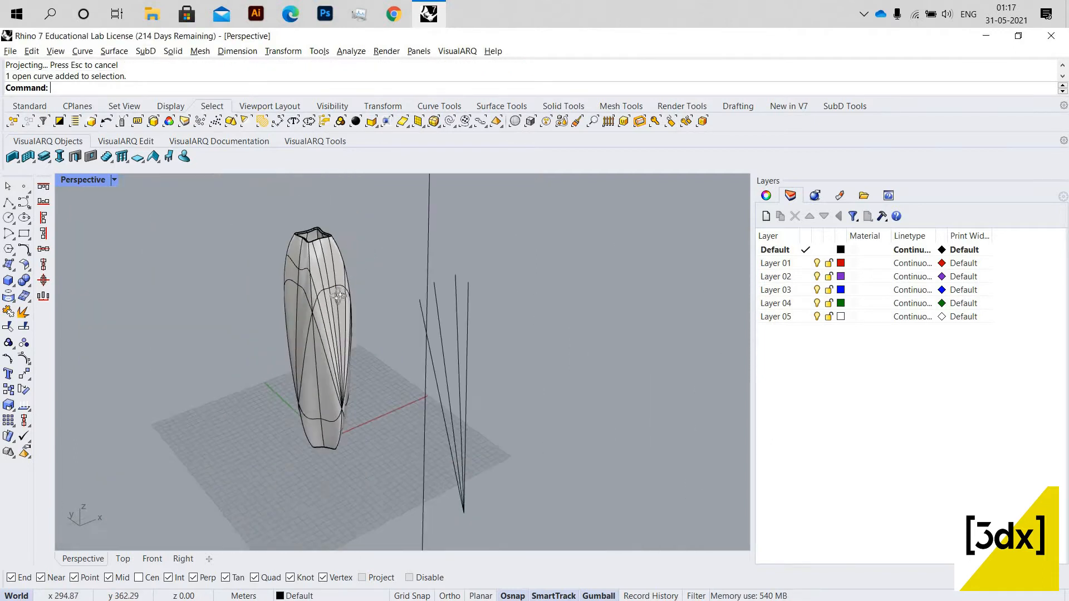
pyautogui.moveTo(338, 296); pyautogui.dragTo(379, 318, button='right')
pyautogui.scroll(5, 362, 339)
pyautogui.scroll(-6, 377, 360)
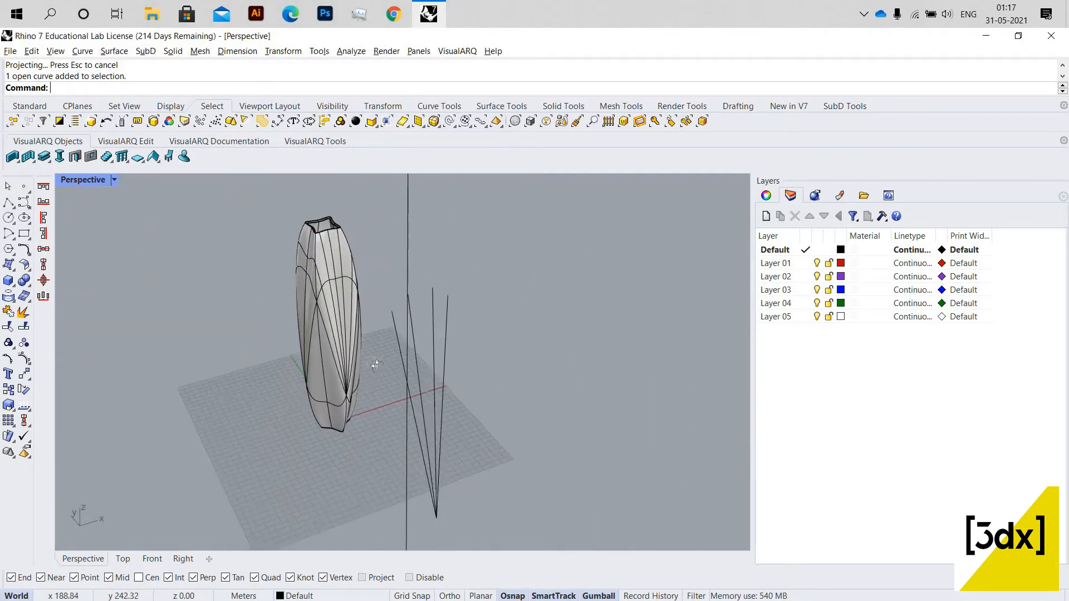
# Hide the four original slanted lines and the vertical axis line beside the tower.
pyautogui.moveTo(375, 363); pyautogui.dragTo(462, 399, button='right')
pyautogui.scroll(-7, 460, 399)
pyautogui.scroll(6, 461, 413)
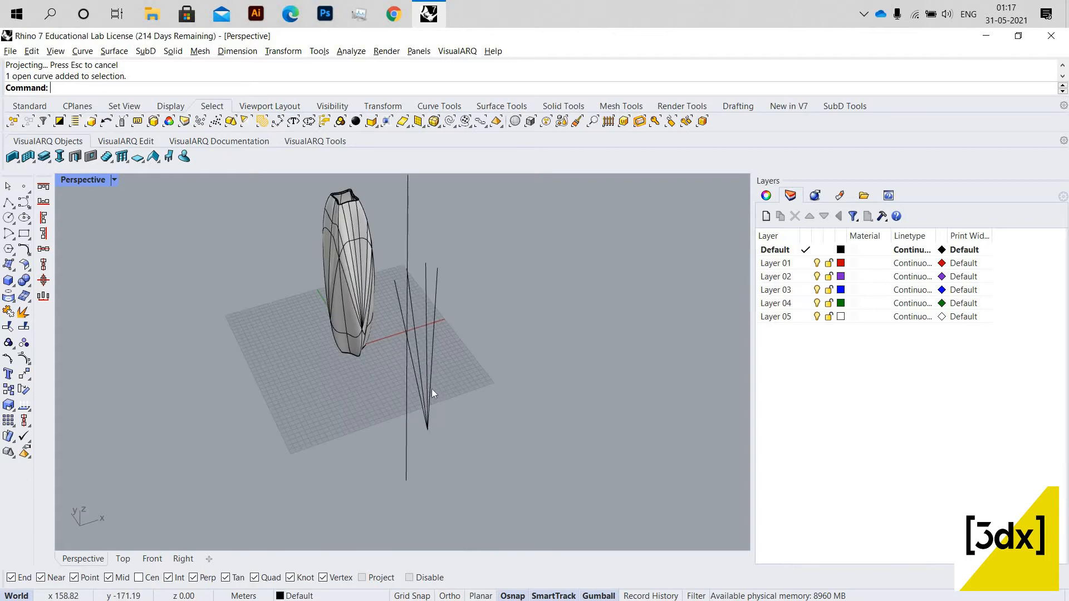
pyautogui.moveTo(432, 388); pyautogui.dragTo(393, 370)
pyautogui.middleClick(399, 384)
pyautogui.click(485, 362)
pyautogui.middleClick(393, 370)
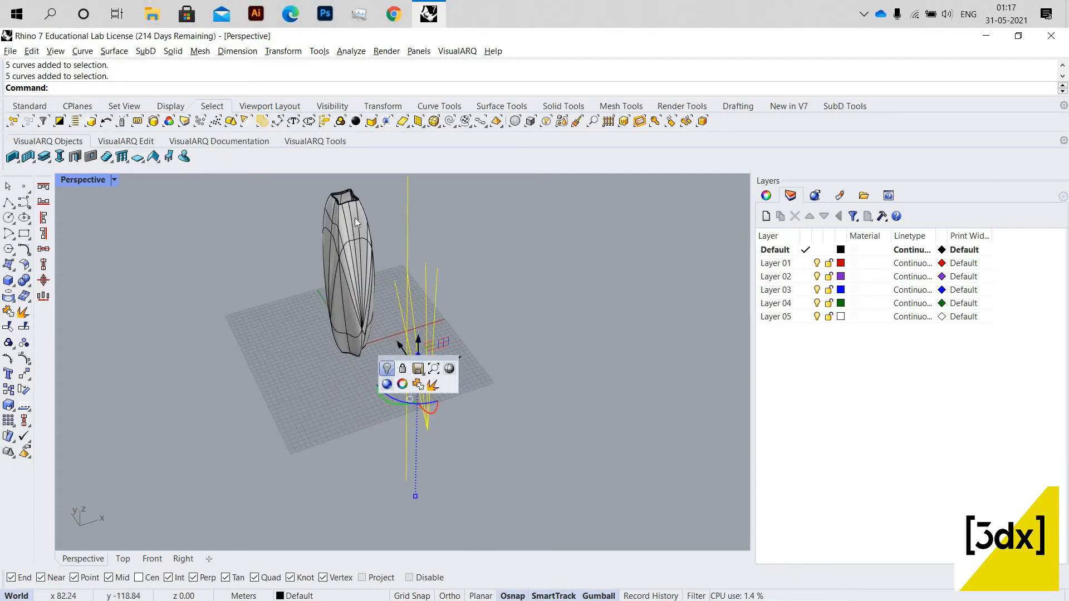
pyautogui.click(388, 362)
# Examine the corners of the double-shelled rim around the tower's open top.
pyautogui.scroll(-3, 429, 352)
pyautogui.scroll(10, 429, 352)
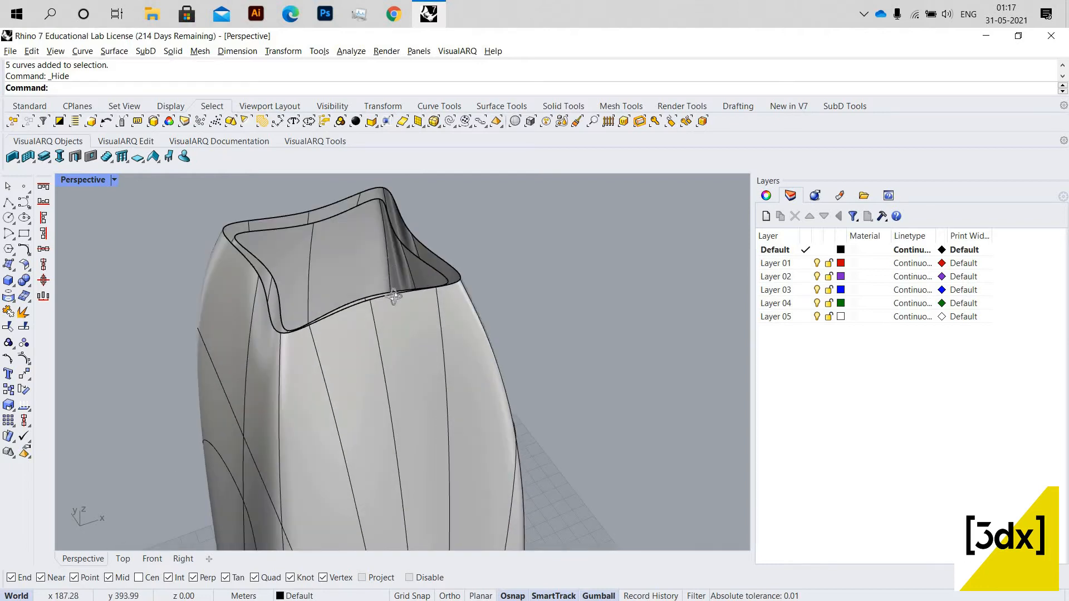
pyautogui.scroll(-5, 395, 297)
pyautogui.moveTo(395, 298); pyautogui.dragTo(404, 329, button='right')
pyautogui.scroll(5, 412, 312)
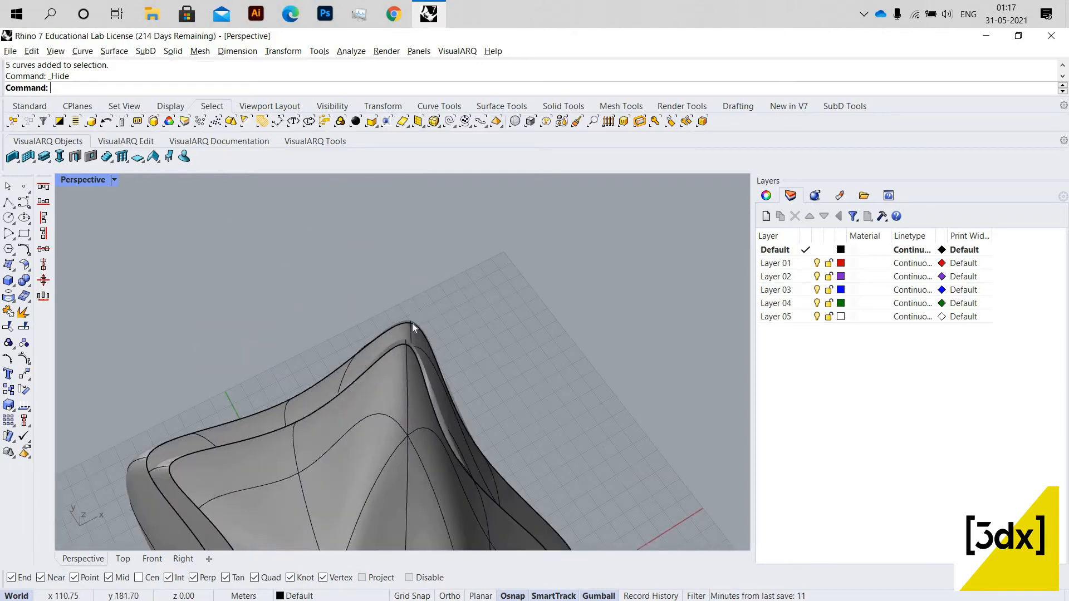
pyautogui.scroll(-3, 415, 314)
pyautogui.scroll(4, 407, 292)
pyautogui.scroll(-3, 400, 285)
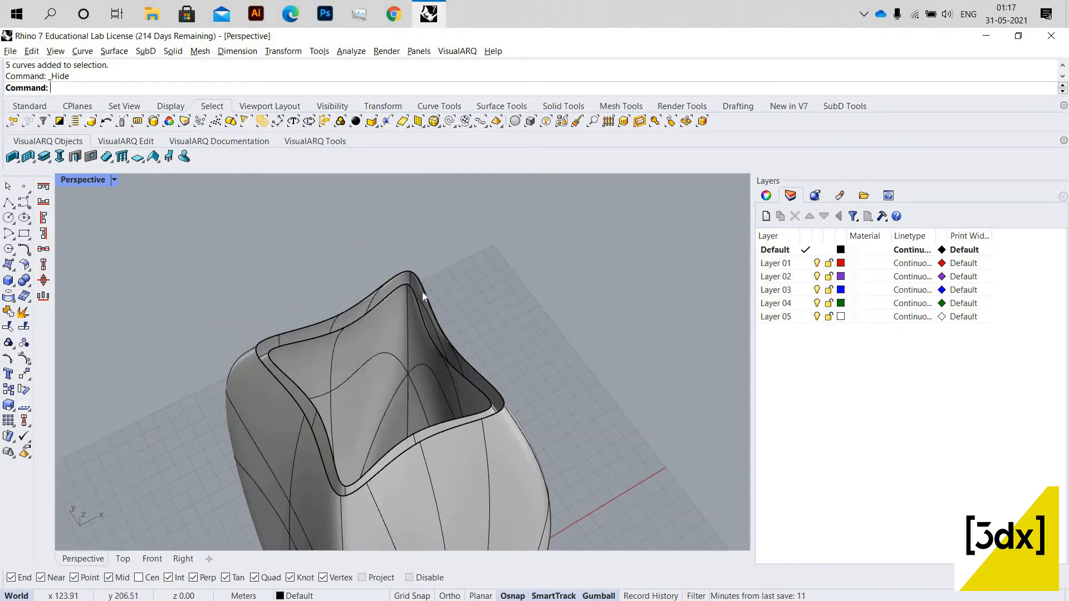
# Draw a diagonal line about 43 m long across the tower's top opening, between two opposite outer rim corners.
pyautogui.write('line')
pyautogui.press('Return')
pyautogui.scroll(4, 412, 272)
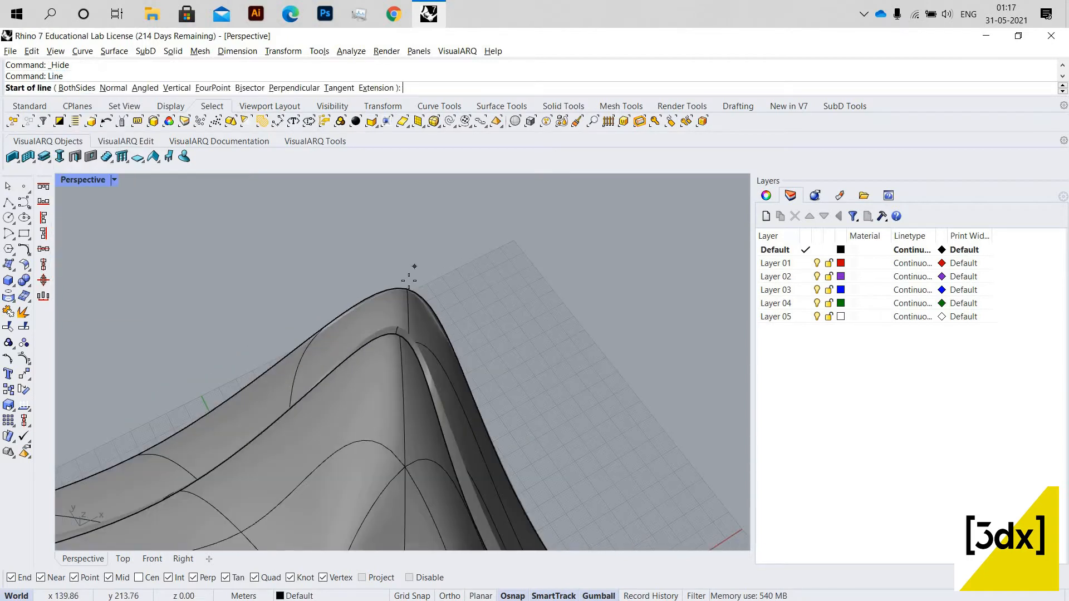
pyautogui.click(407, 289)
pyautogui.press('Escape')
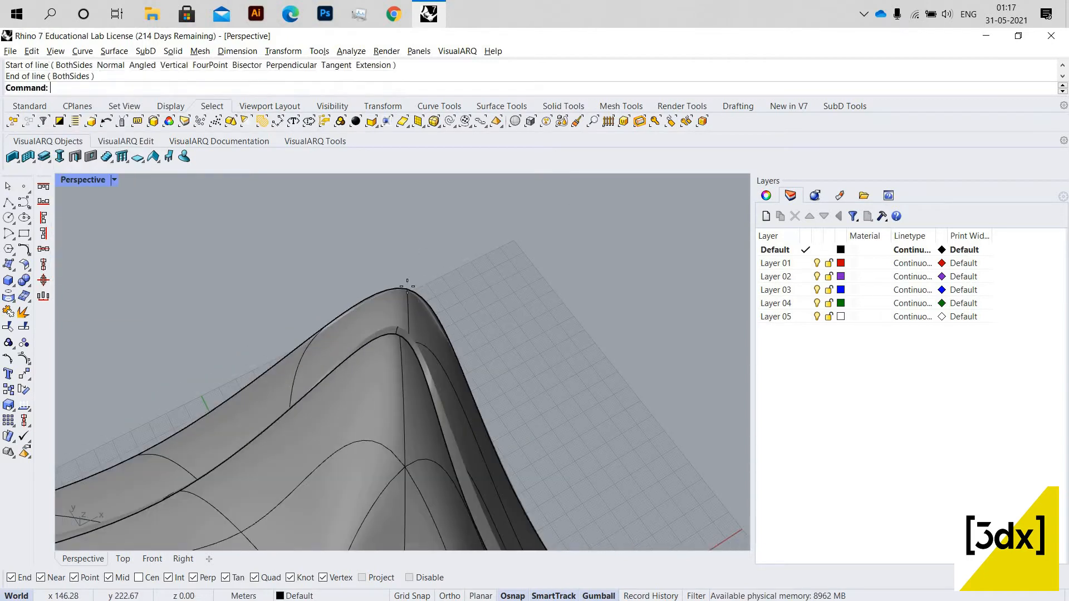
pyautogui.press('Return')
pyautogui.click(403, 309)
pyautogui.scroll(-4, 404, 301)
pyautogui.scroll(5, 398, 290)
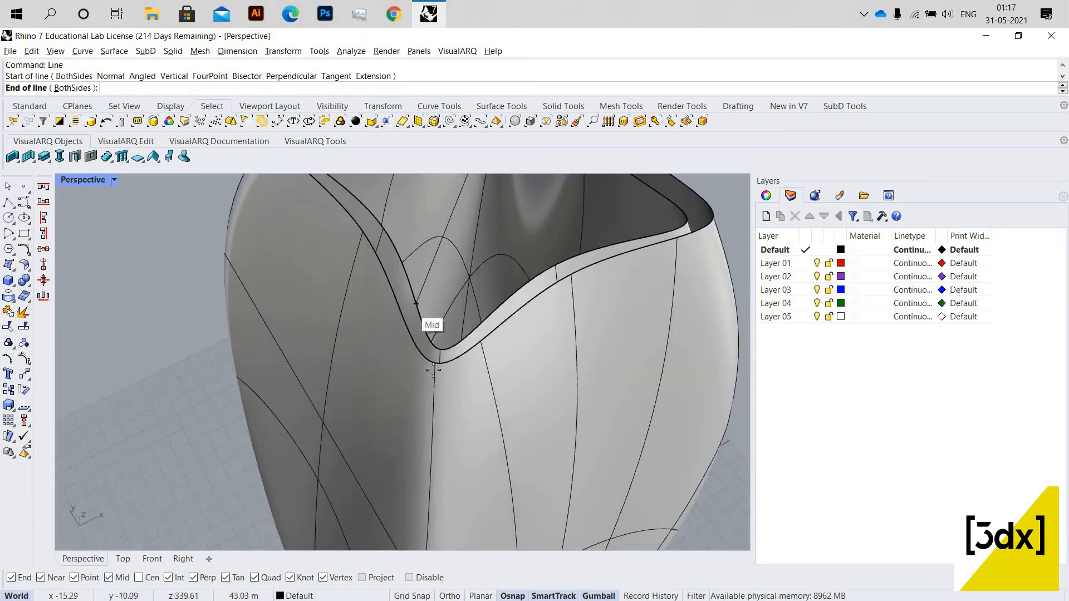
pyautogui.press('Escape')
# Draw a second diagonal line across the top opening between the other two outer rim corners, crossing the first.
pyautogui.scroll(-5, 384, 273)
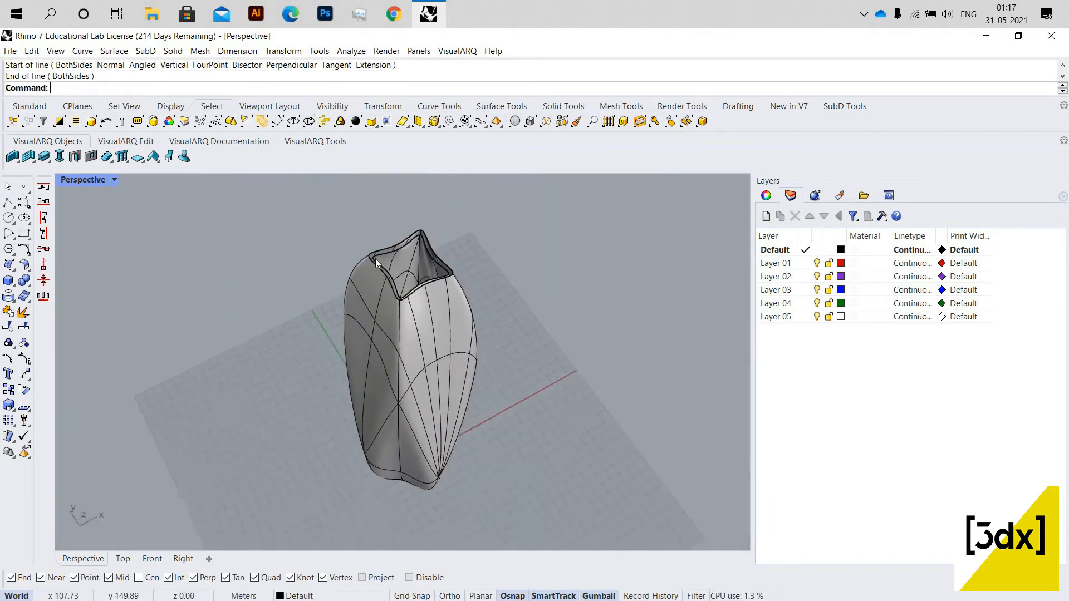
pyautogui.scroll(6, 337, 302)
pyautogui.press('Return')
pyautogui.scroll(-3, 334, 301)
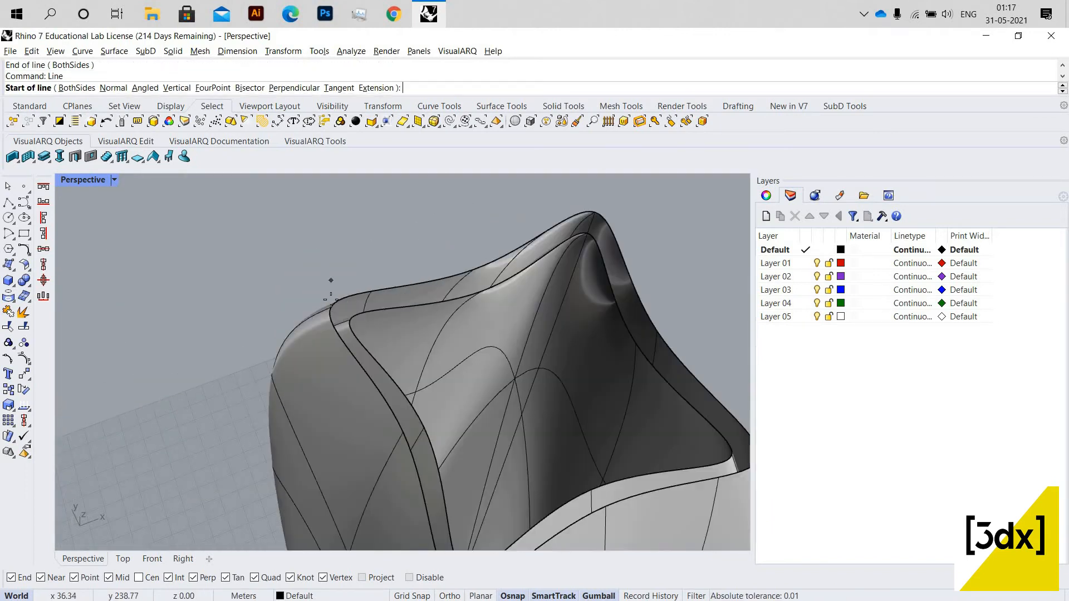
pyautogui.click(472, 337)
pyautogui.scroll(-3, 472, 337)
pyautogui.scroll(5, 490, 361)
pyautogui.press('Escape')
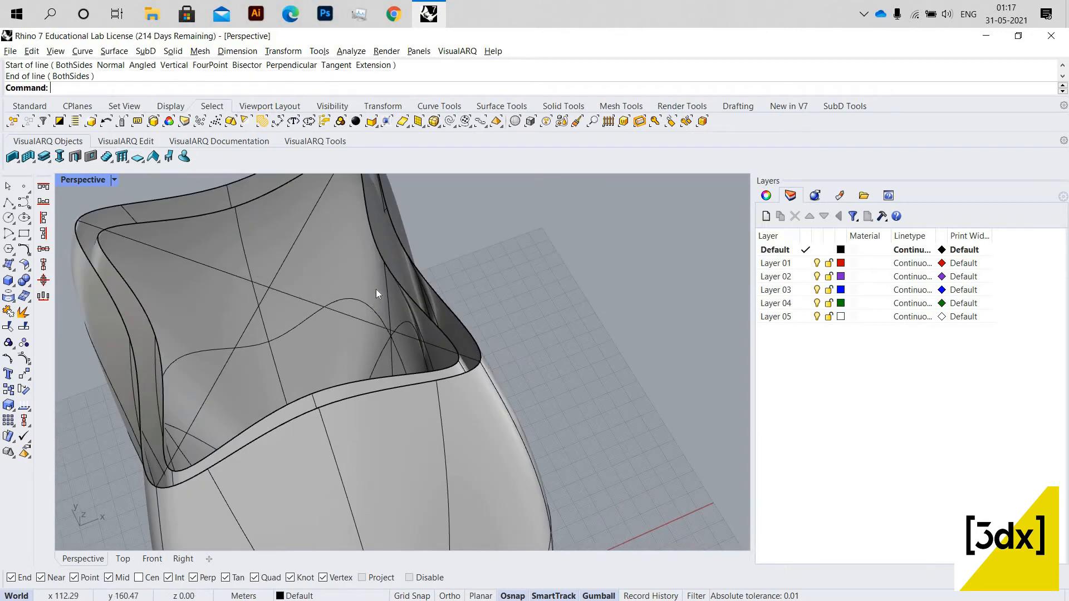
pyautogui.scroll(-4, 380, 284)
pyautogui.click(393, 228)
pyautogui.keyDown('shift'); pyautogui.click(403, 291); pyautogui.keyUp('shift')
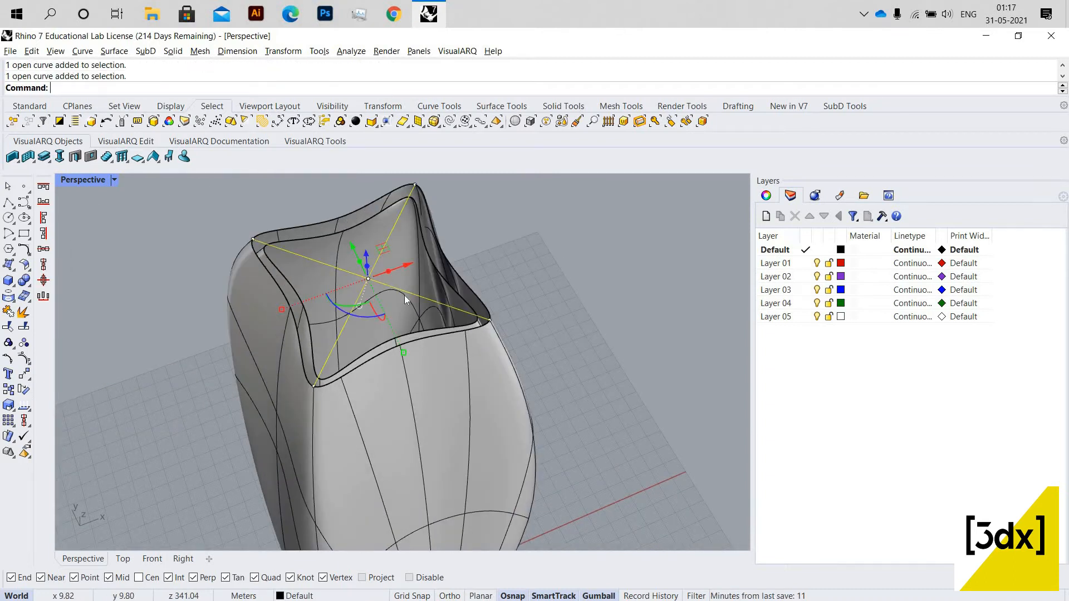
pyautogui.scroll(-4, 404, 349)
pyautogui.scroll(5, 405, 339)
pyautogui.keyDown('shift'); pyautogui.click(437, 300); pyautogui.keyUp('shift')
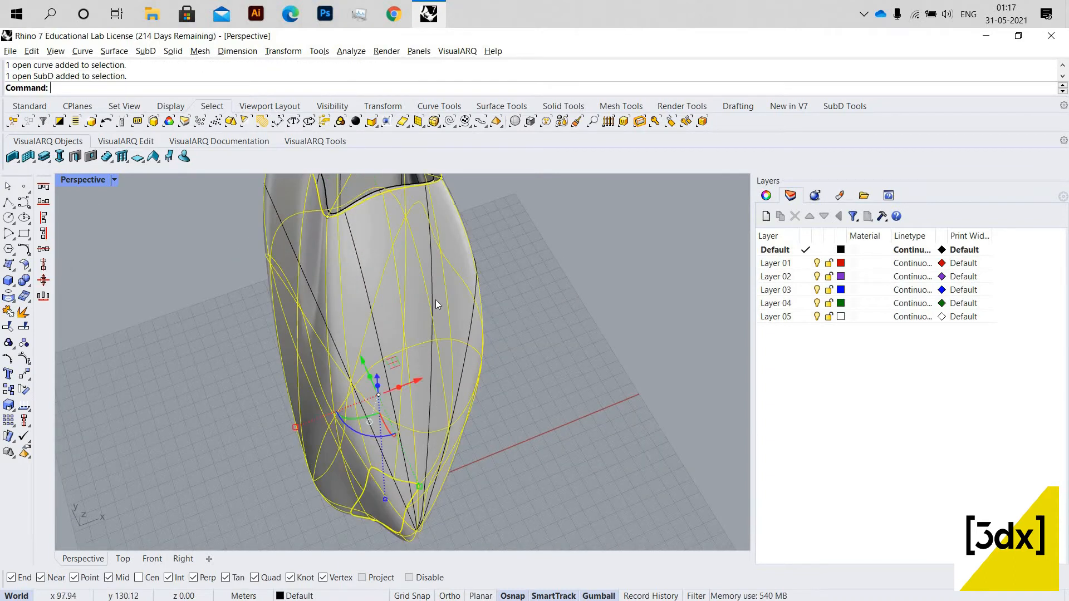
pyautogui.keyDown('shift'); pyautogui.click(430, 288); pyautogui.keyUp('shift')
pyautogui.keyDown('shift'); pyautogui.click(366, 282); pyautogui.keyUp('shift')
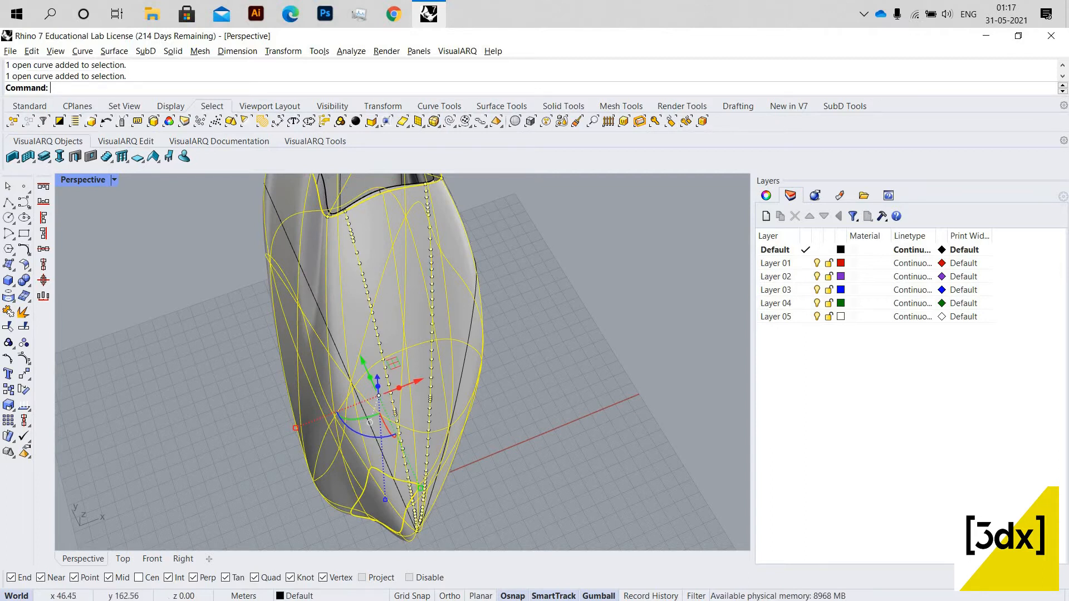
pyautogui.keyDown('shift'); pyautogui.click(315, 300); pyautogui.keyUp('shift')
pyautogui.scroll(-4, 365, 267)
pyautogui.moveTo(384, 267)
pyautogui.mouseDown(button='right')
pyautogui.moveTo(382, 250)
pyautogui.moveTo(328, 246)
pyautogui.moveTo(379, 254)
pyautogui.mouseUp(button='right')
pyautogui.scroll(5, 360, 253)
pyautogui.keyDown('shift'); pyautogui.click(360, 255); pyautogui.keyUp('shift')
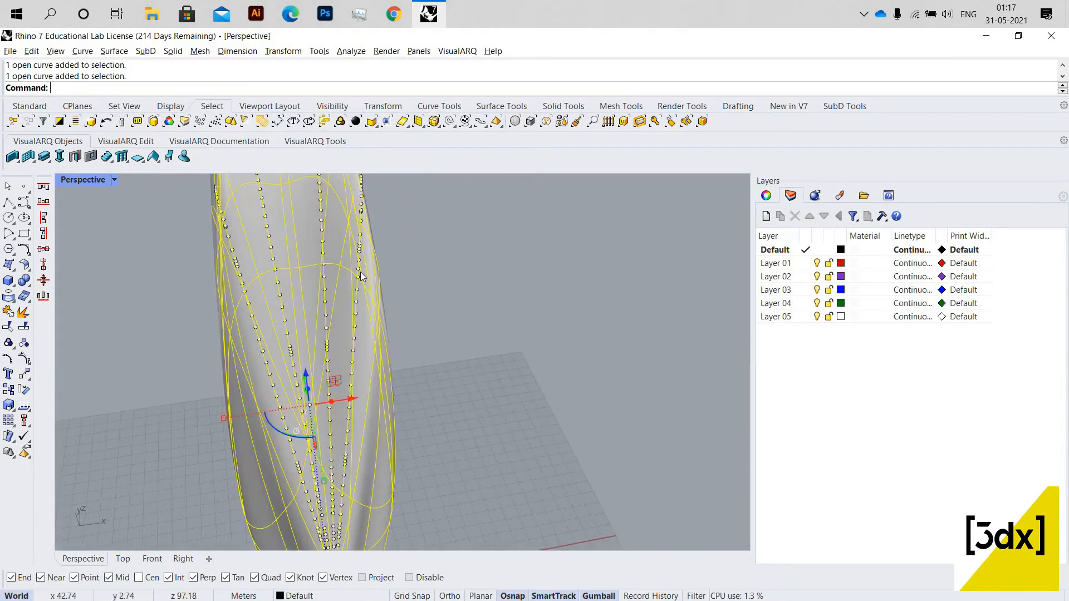
pyautogui.scroll(-5, 397, 289)
pyautogui.moveTo(397, 289); pyautogui.dragTo(388, 310, button='right')
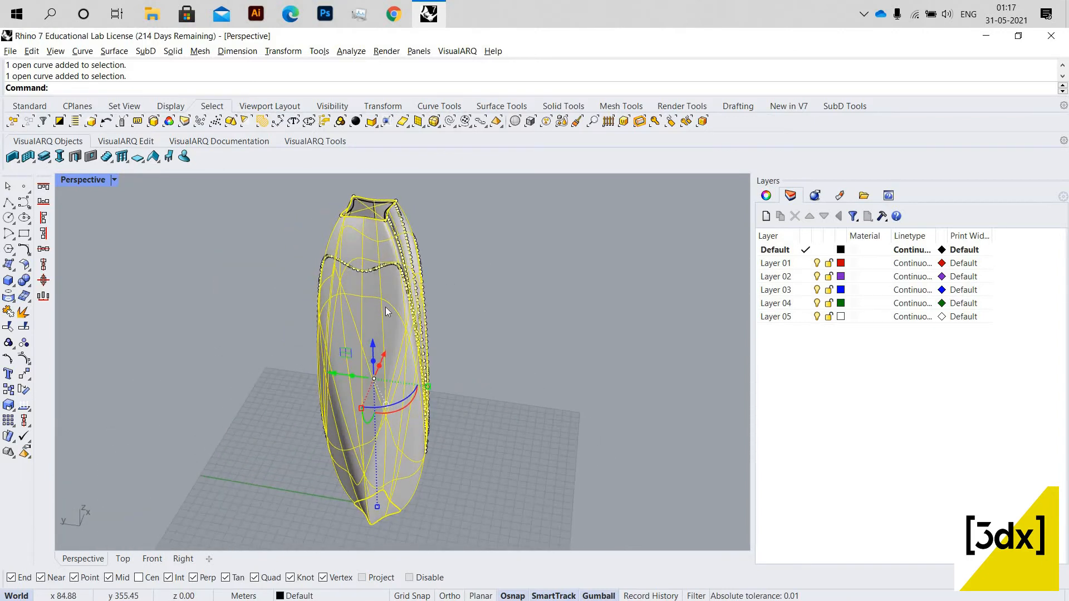
pyautogui.scroll(2, 388, 310)
pyautogui.scroll(3, 386, 307)
pyautogui.keyDown('shift'); pyautogui.click(384, 306); pyautogui.keyUp('shift')
pyautogui.scroll(-2, 382, 306)
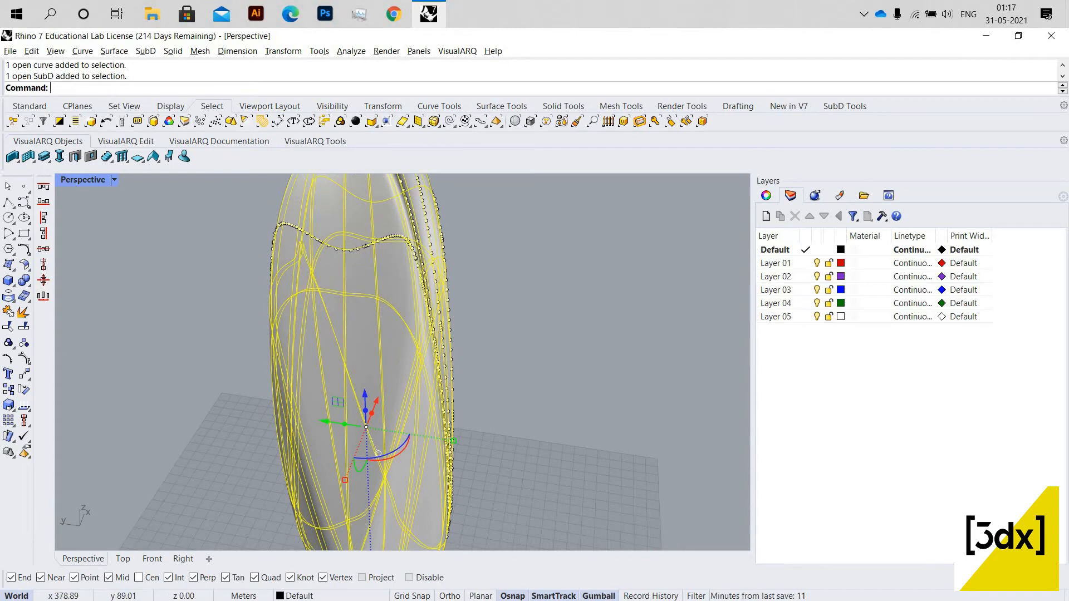
pyautogui.keyDown('ctrl'); pyautogui.click(386, 304); pyautogui.keyUp('ctrl')
pyautogui.scroll(-4, 375, 299)
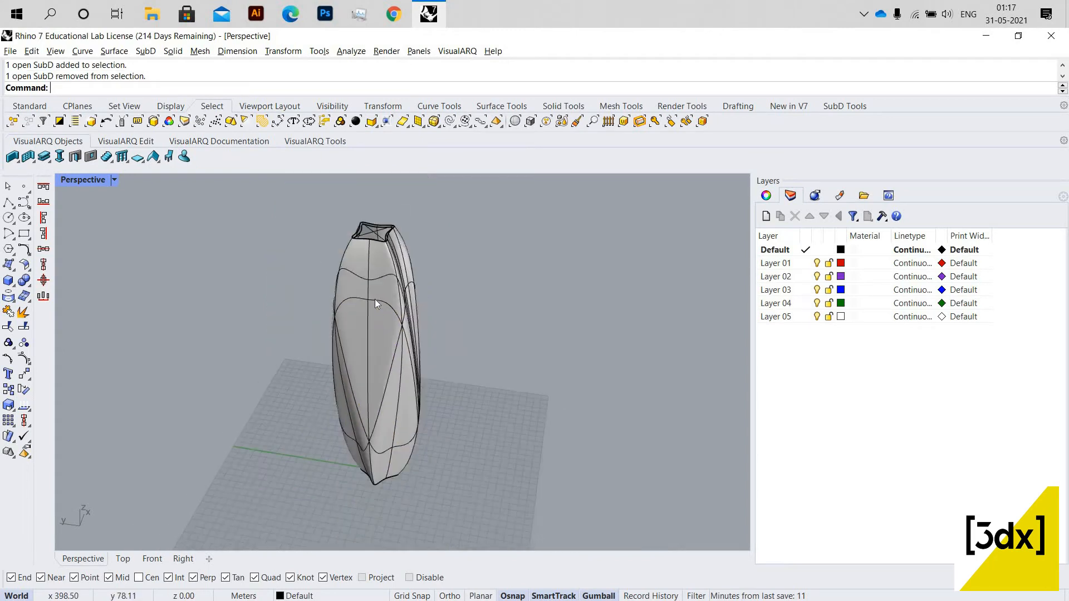
# Extract the wireframe curves of the tower's outer SubD shell.
pyautogui.moveTo(375, 299); pyautogui.dragTo(357, 306, button='right')
pyautogui.scroll(2, 371, 312)
pyautogui.click(397, 266)
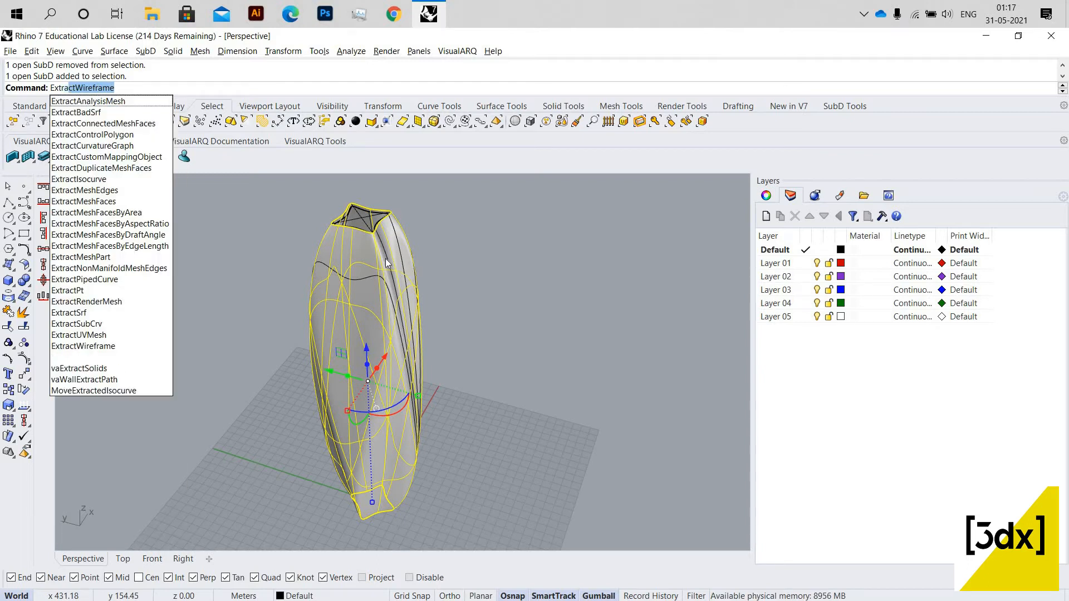
pyautogui.press('Return')
pyautogui.scroll(3, 368, 287)
pyautogui.moveTo(352, 283); pyautogui.dragTo(320, 307, button='right')
pyautogui.scroll(-4, 317, 306)
pyautogui.scroll(3, 317, 305)
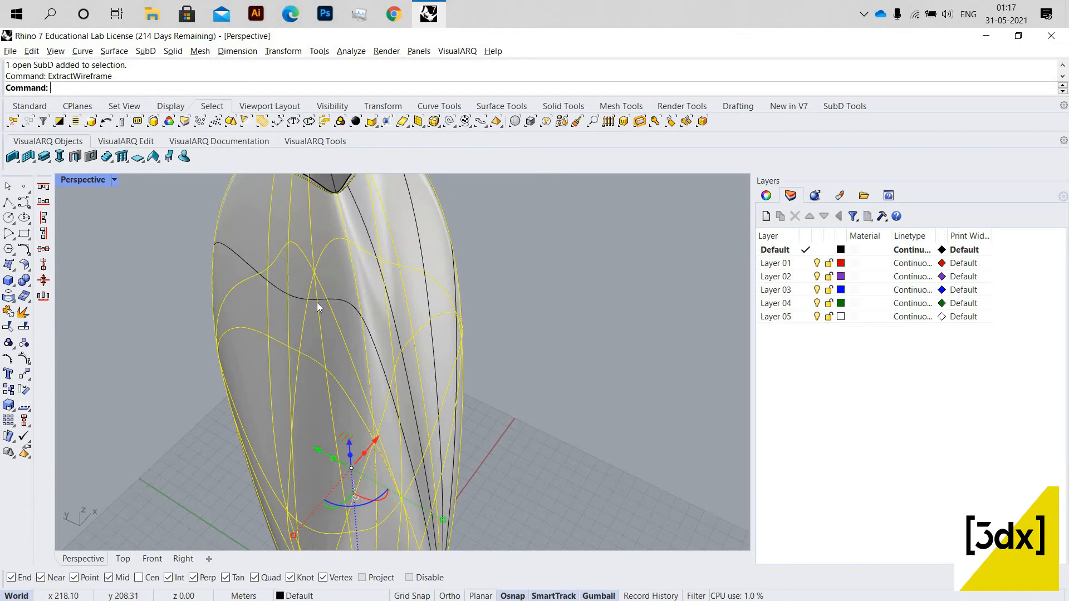
# Add the projected curves on the tower's outer shell to the selected wireframe curves one by one.
pyautogui.keyDown('shift'); pyautogui.click(318, 303); pyautogui.keyUp('shift')
pyautogui.click(360, 332)
pyautogui.scroll(-5, 344, 269)
pyautogui.scroll(5, 344, 269)
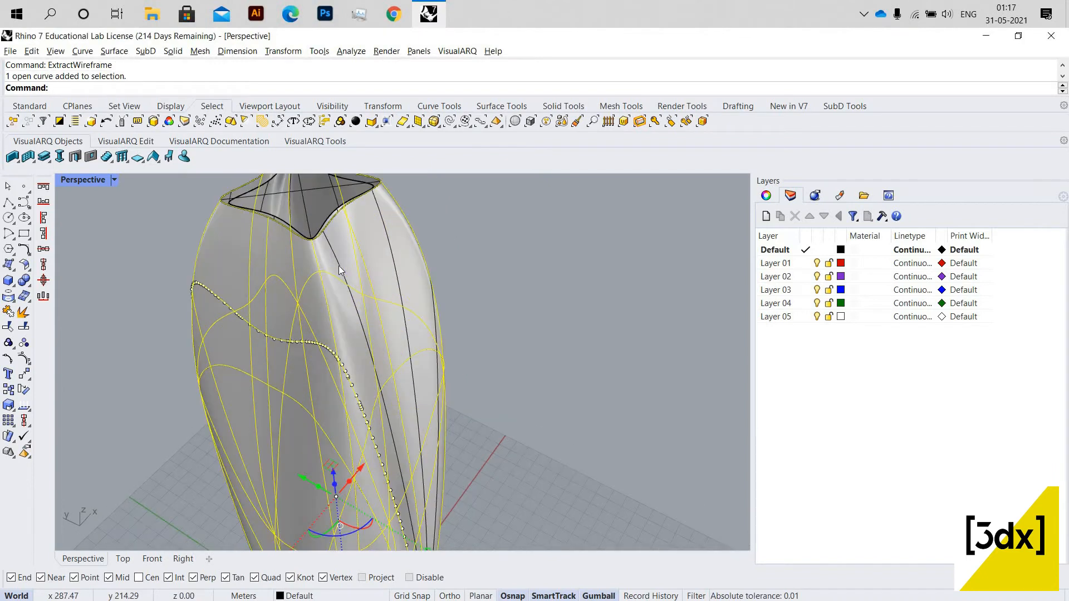
pyautogui.click(358, 275)
pyautogui.click(370, 301)
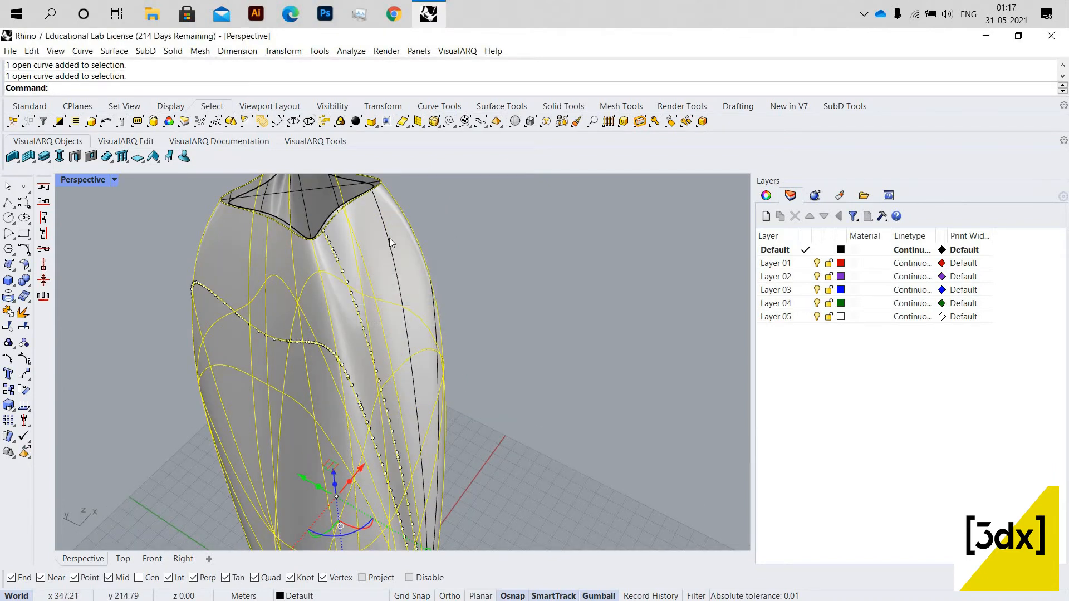
pyautogui.keyDown('shift'); pyautogui.click(390, 243); pyautogui.keyUp('shift')
pyautogui.scroll(-6, 374, 294)
pyautogui.moveTo(374, 294); pyautogui.dragTo(342, 286, button='right')
pyautogui.scroll(6, 356, 258)
pyautogui.keyDown('shift'); pyautogui.click(353, 258); pyautogui.keyUp('shift')
pyautogui.scroll(-7, 361, 299)
pyautogui.scroll(8, 342, 267)
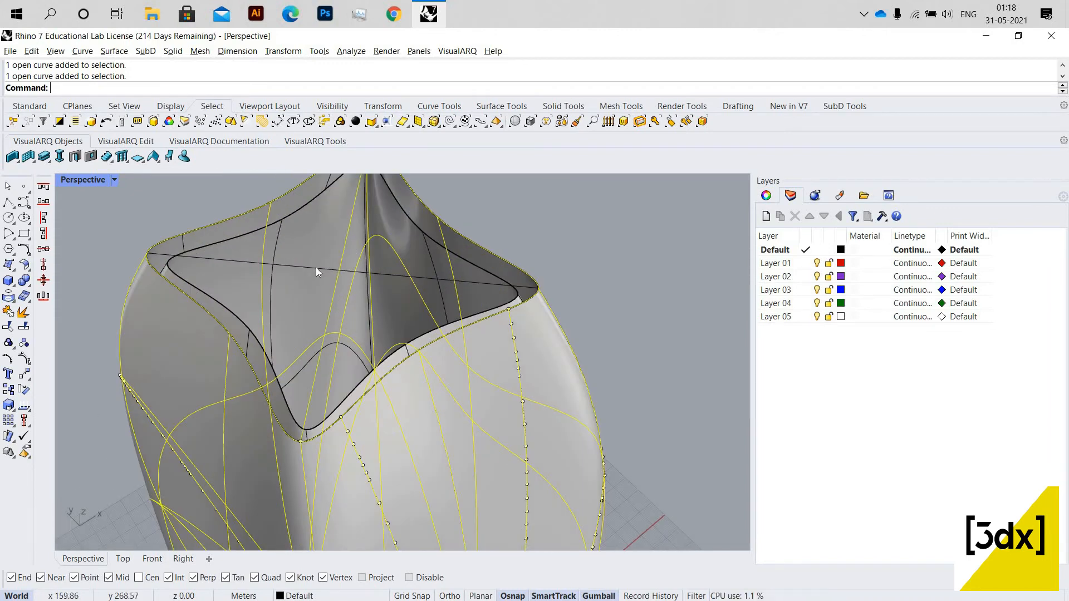
pyautogui.scroll(-6, 321, 331)
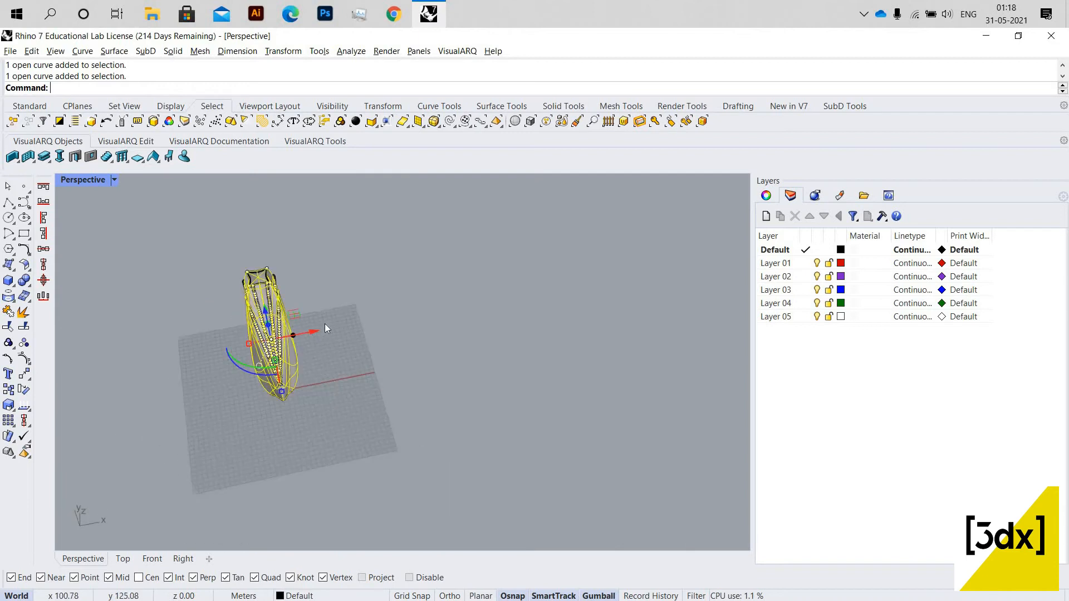
# Select all curves in the model and move them along the X axis, well clear of the SubD tower.
pyautogui.moveTo(440, 305); pyautogui.dragTo(312, 315)
pyautogui.scroll(-3, 278, 310)
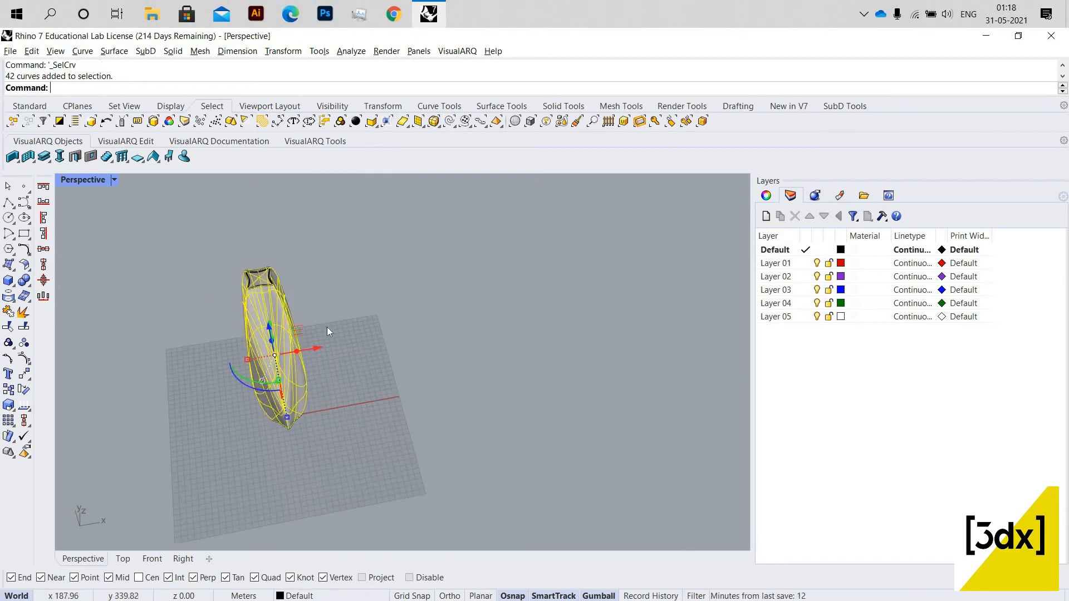
pyautogui.moveTo(326, 326); pyautogui.dragTo(325, 322, button='right')
pyautogui.moveTo(325, 323); pyautogui.dragTo(645, 282)
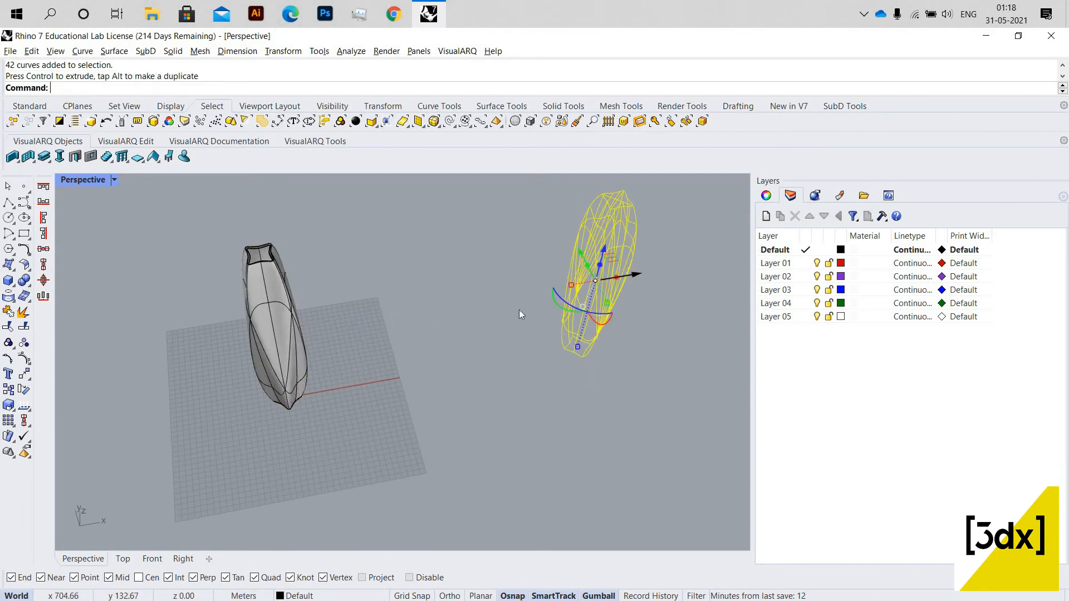
pyautogui.click(519, 310)
# Select two crossing curves within the curve network that stands apart from the tower.
pyautogui.scroll(-4, 566, 272)
pyautogui.moveTo(566, 272); pyautogui.dragTo(286, 282, button='right')
pyautogui.scroll(8, 554, 268)
pyautogui.scroll(3, 410, 286)
pyautogui.scroll(-4, 359, 263)
pyautogui.scroll(5, 394, 287)
pyautogui.moveTo(359, 263); pyautogui.dragTo(343, 295, button='right')
pyautogui.scroll(5, 339, 290)
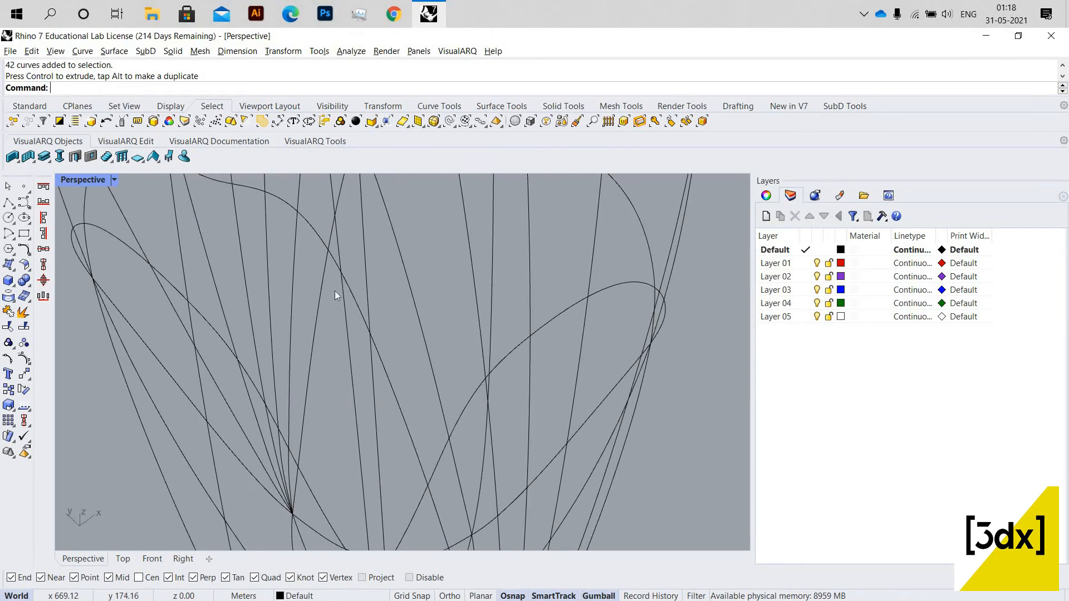
pyautogui.moveTo(355, 298); pyautogui.dragTo(330, 279)
pyautogui.scroll(2, 356, 269)
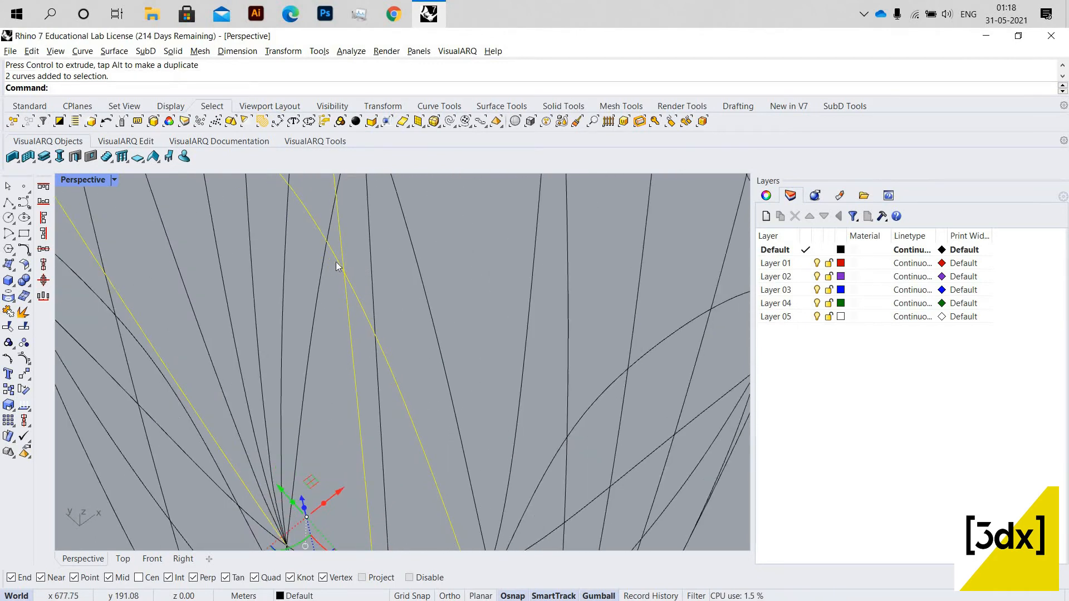
# Trim the long diagonal curve back to its crossing with the neighbouring selected rib curve.
pyautogui.press('Return')
pyautogui.click(336, 262)
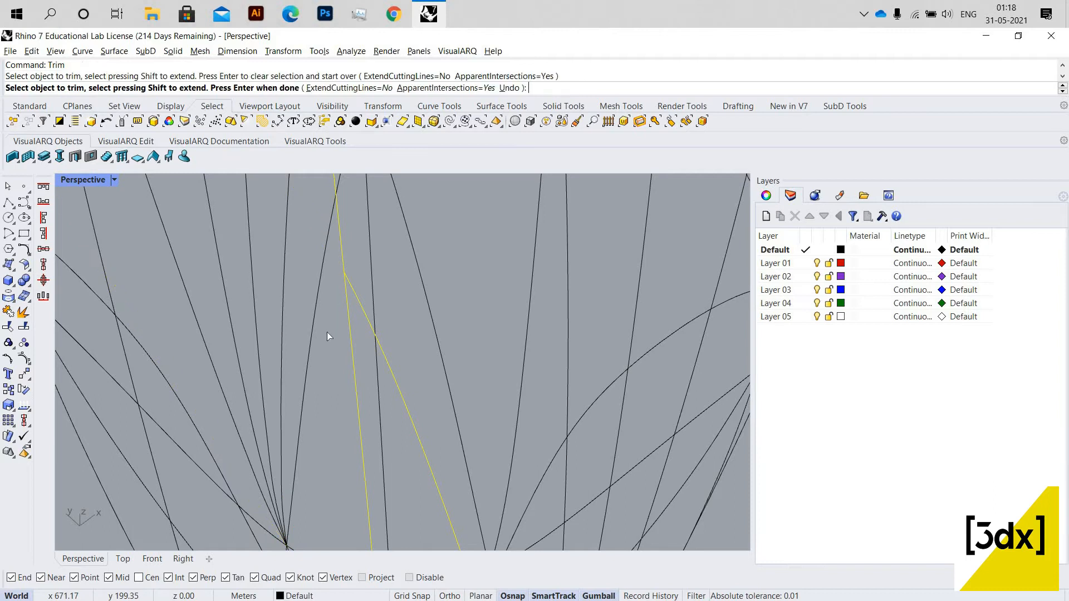
pyautogui.scroll(-3, 334, 389)
pyautogui.press('Return')
# Inspect the trimmed curve and the crossings of the surrounding curve network from several angles.
pyautogui.scroll(2, 378, 407)
pyautogui.scroll(2, 377, 407)
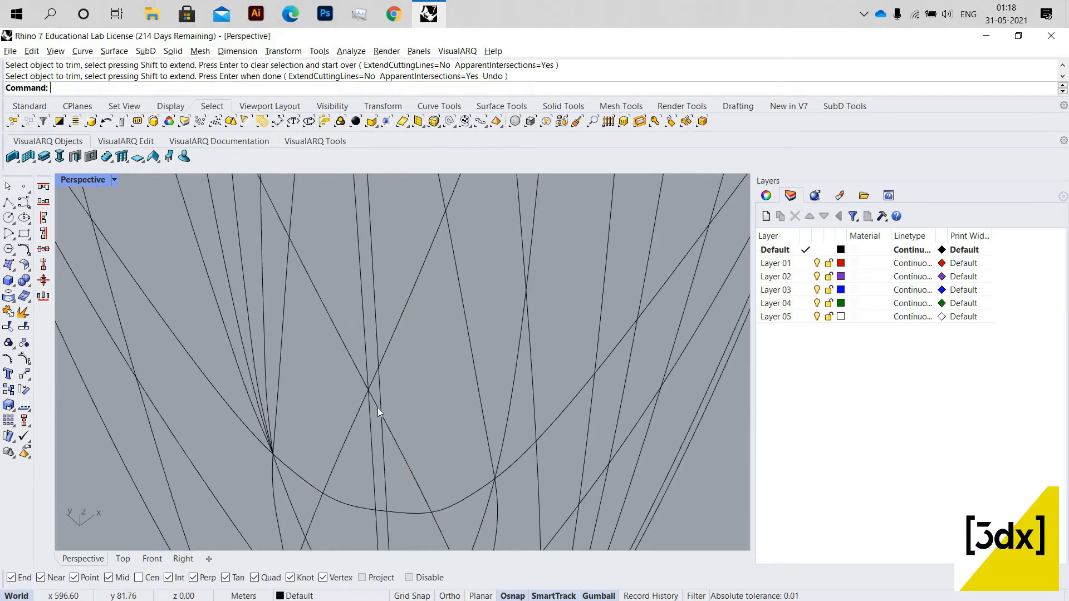
pyautogui.click(377, 408)
pyautogui.click(345, 348)
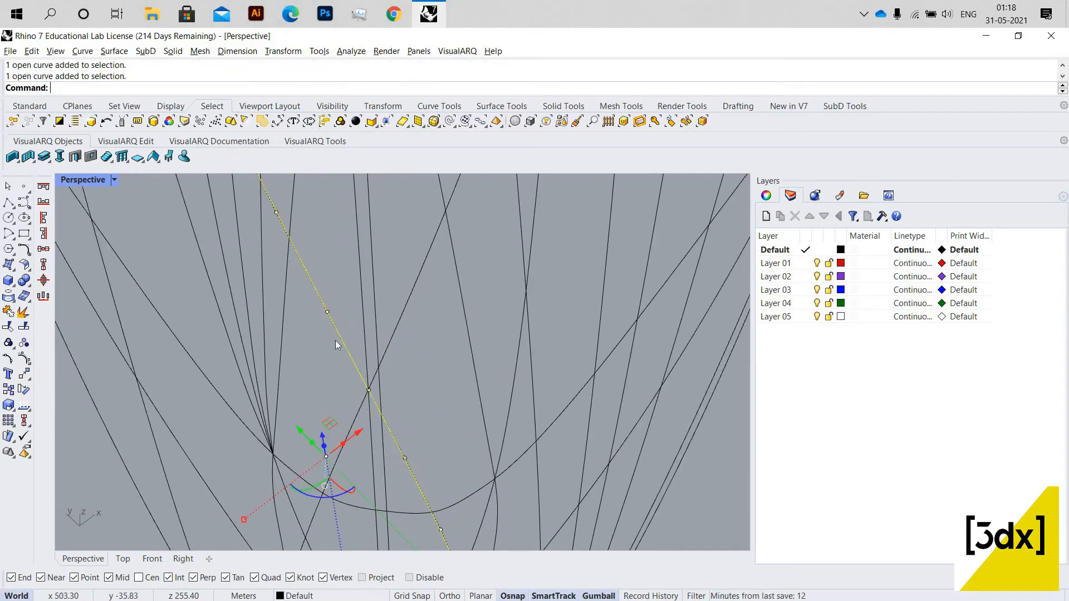
pyautogui.scroll(-5, 336, 340)
pyautogui.moveTo(335, 321); pyautogui.dragTo(321, 312, button='right')
pyautogui.press('Escape')
pyautogui.scroll(5, 322, 316)
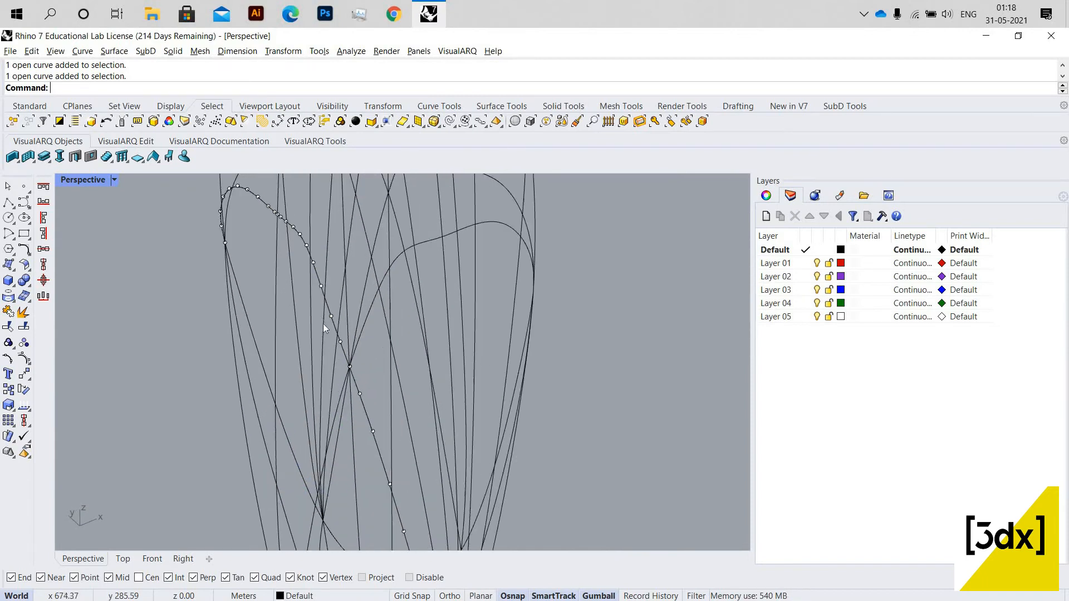
pyautogui.click(326, 324)
pyautogui.press('Escape')
pyautogui.press('Escape')
pyautogui.scroll(-6, 322, 322)
pyautogui.scroll(-5, 273, 304)
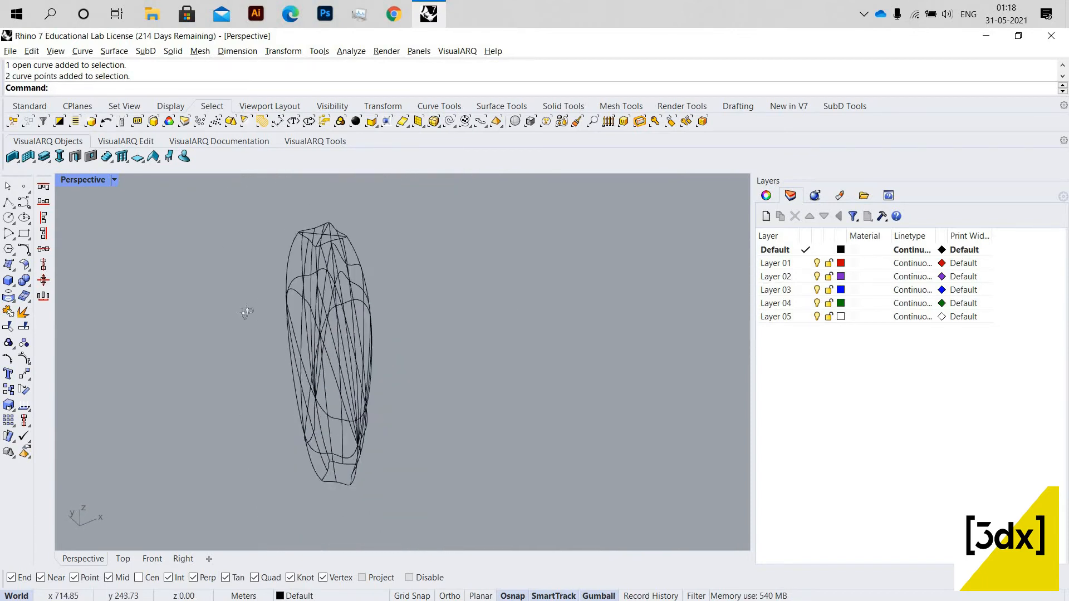
pyautogui.moveTo(245, 310)
pyautogui.mouseDown(button='right')
pyautogui.moveTo(399, 369)
pyautogui.moveTo(453, 376)
pyautogui.moveTo(462, 309)
pyautogui.moveTo(400, 205)
pyautogui.moveTo(435, 210)
pyautogui.mouseUp(button='right')
pyautogui.scroll(4, 454, 381)
pyautogui.scroll(-5, 462, 309)
pyautogui.scroll(5, 438, 210)
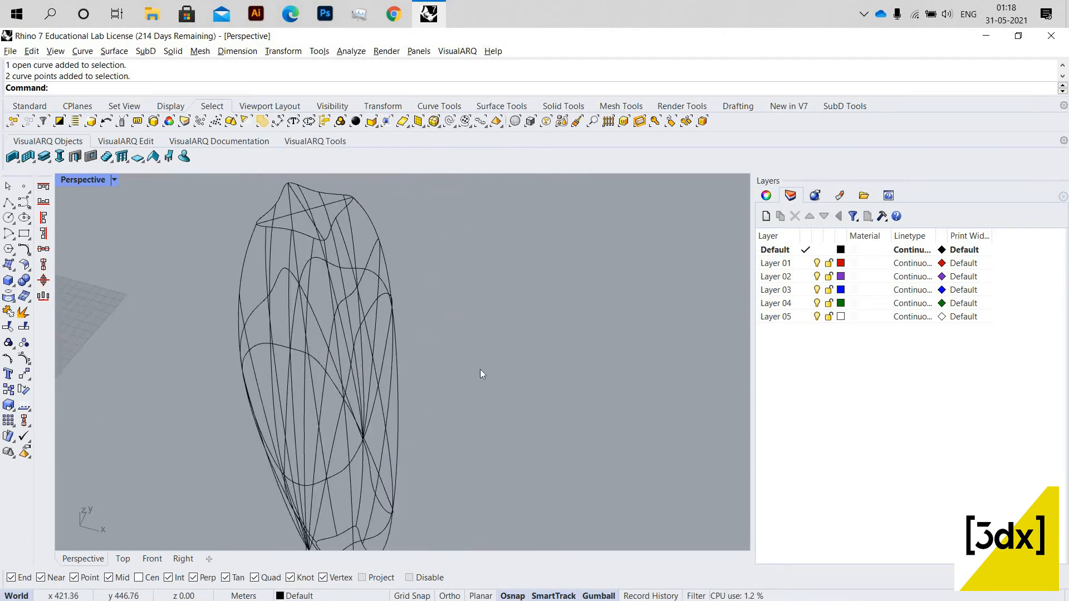
pyautogui.moveTo(388, 450); pyautogui.dragTo(360, 416, button='right')
pyautogui.scroll(3, 351, 393)
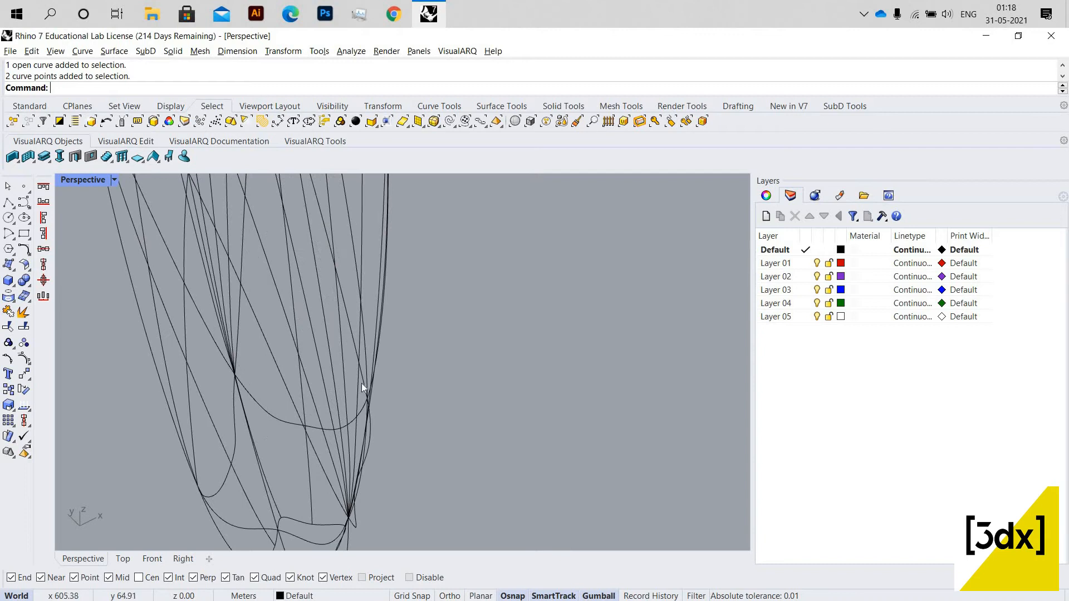
# Trim away the bulging part of the wavy curve between the crossing ribs and delete its short leftover piece.
pyautogui.click(359, 386)
pyautogui.keyDown('shift'); pyautogui.click(350, 384); pyautogui.keyUp('shift')
pyautogui.scroll(-3, 342, 356)
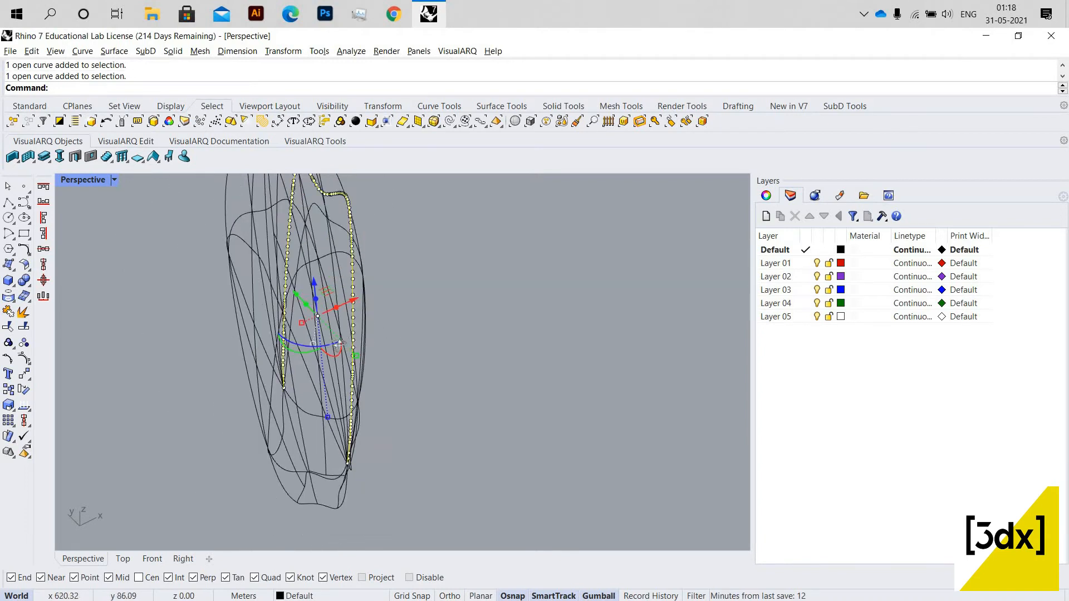
pyautogui.scroll(-6, 338, 344)
pyautogui.moveTo(358, 292); pyautogui.dragTo(269, 350, button='right')
pyautogui.scroll(10, 359, 290)
pyautogui.keyDown('shift'); pyautogui.click(270, 351); pyautogui.keyUp('shift')
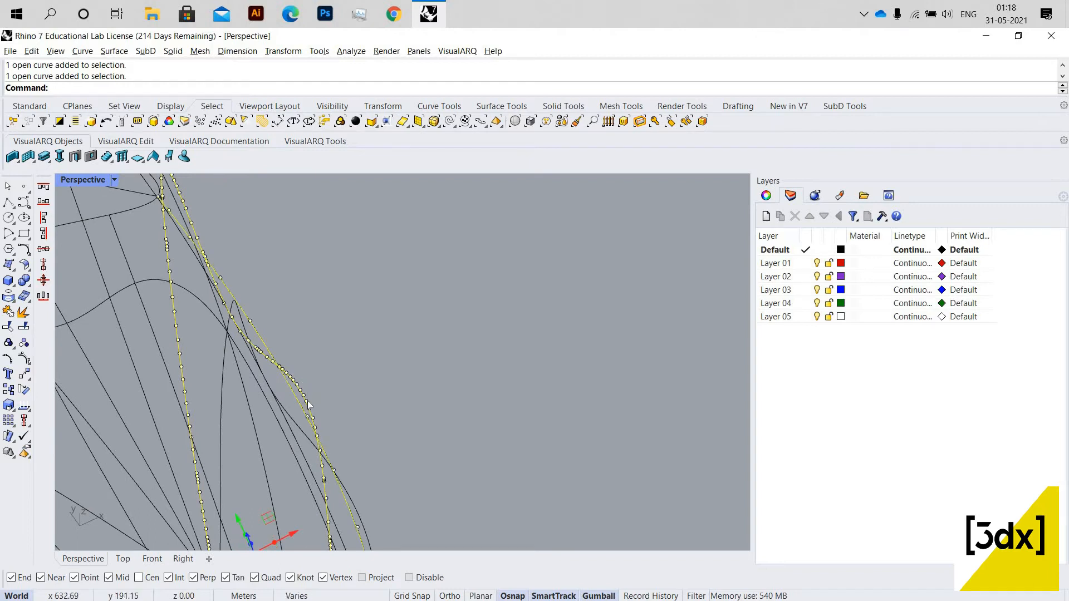
pyautogui.write('Trim')
pyautogui.press('Return')
pyautogui.click(288, 374)
pyautogui.press('Return')
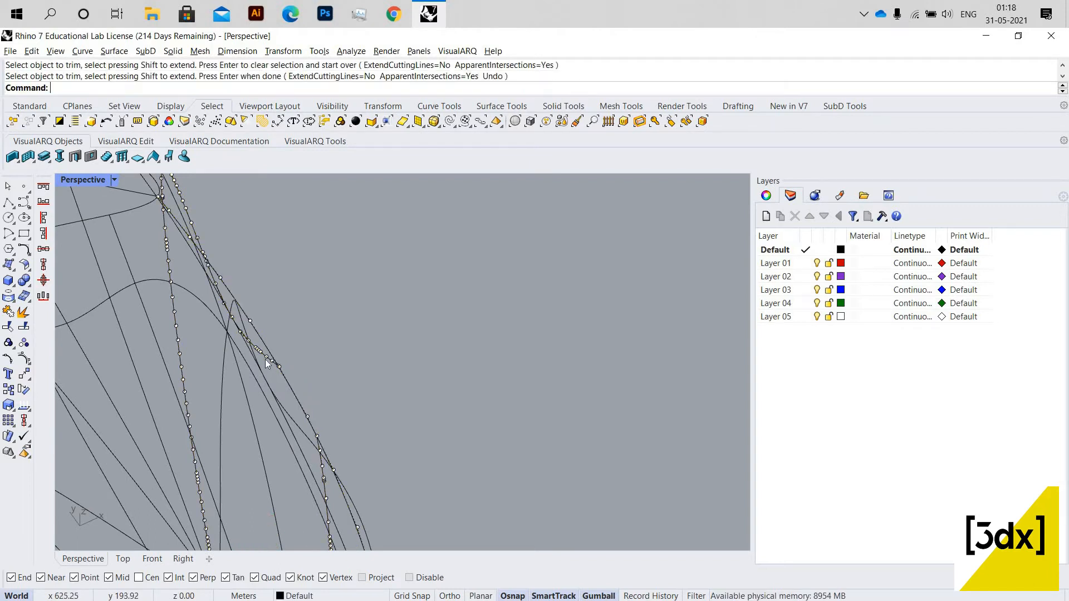
pyautogui.click(286, 361)
pyautogui.press('Delete')
pyautogui.scroll(-5, 306, 355)
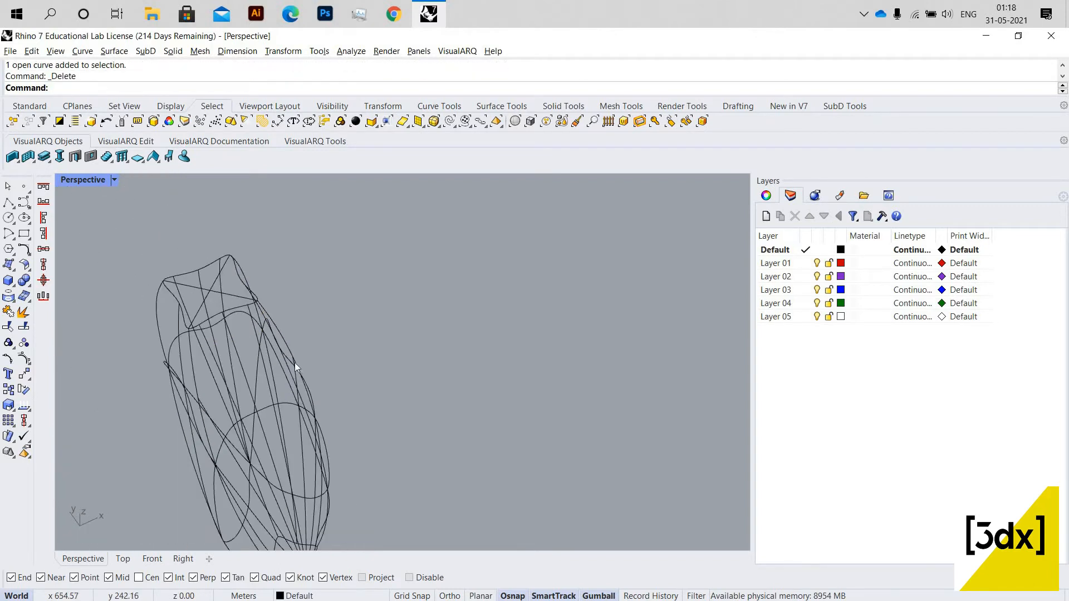
# Pipe the six curves meeting at the lower junction, including the short one below it, with a radius of 1.00 and flat caps.
pyautogui.scroll(3, 295, 282)
pyautogui.click(329, 357)
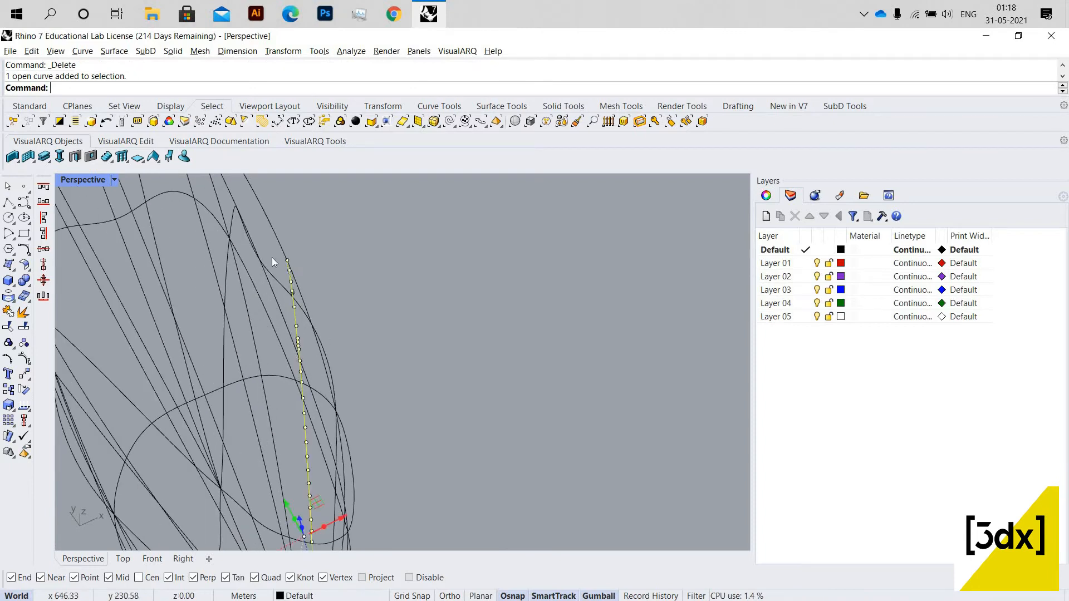
pyautogui.moveTo(271, 257); pyautogui.dragTo(301, 292, button='right')
pyautogui.keyDown('shift'); pyautogui.click(287, 301); pyautogui.keyUp('shift')
pyautogui.keyDown('shift'); pyautogui.click(241, 322); pyautogui.keyUp('shift')
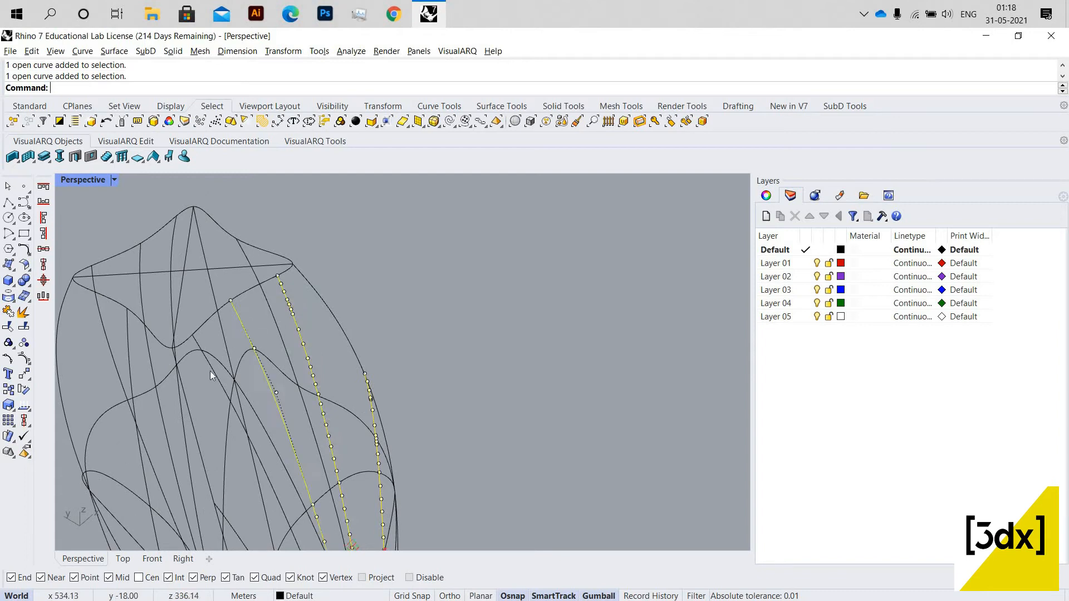
pyautogui.scroll(-3, 234, 417)
pyautogui.scroll(4, 245, 417)
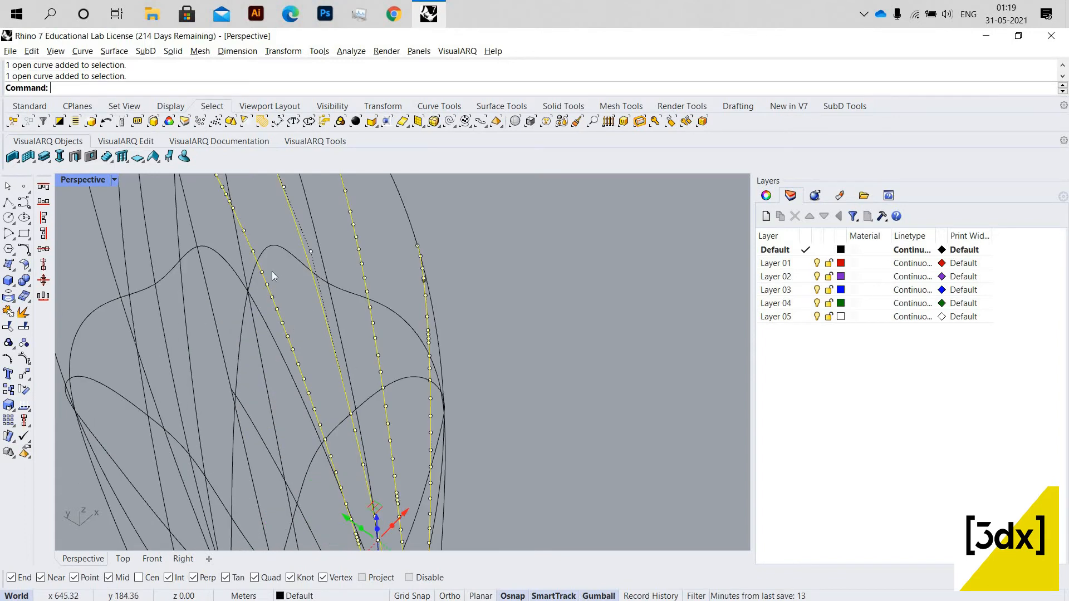
pyautogui.keyDown('shift'); pyautogui.click(245, 417); pyautogui.keyUp('shift')
pyautogui.scroll(-4, 316, 351)
pyautogui.scroll(6, 322, 449)
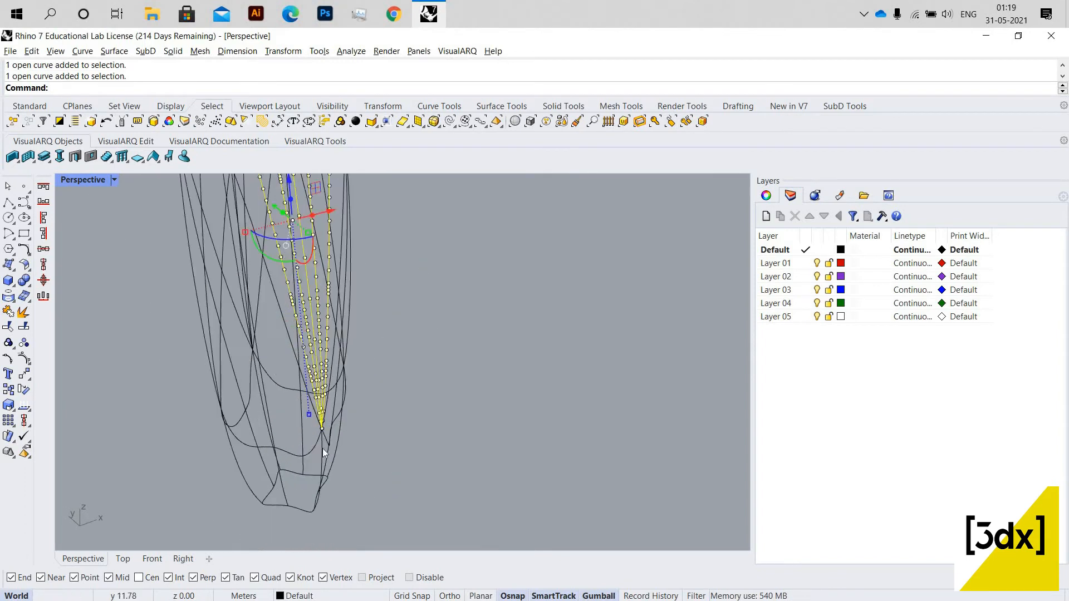
pyautogui.click(351, 415)
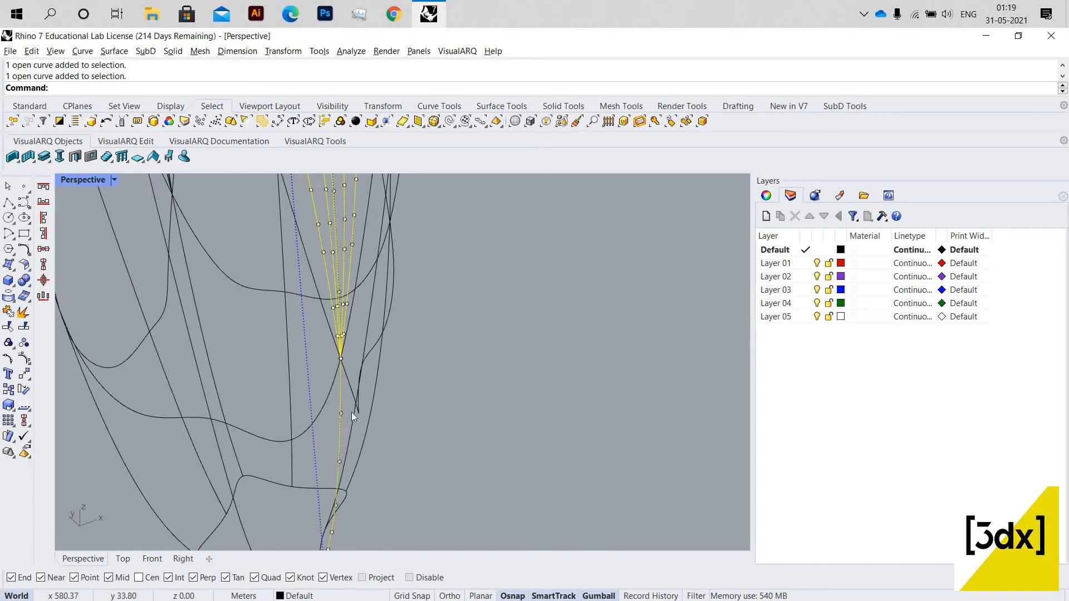
pyautogui.write('Pipe')
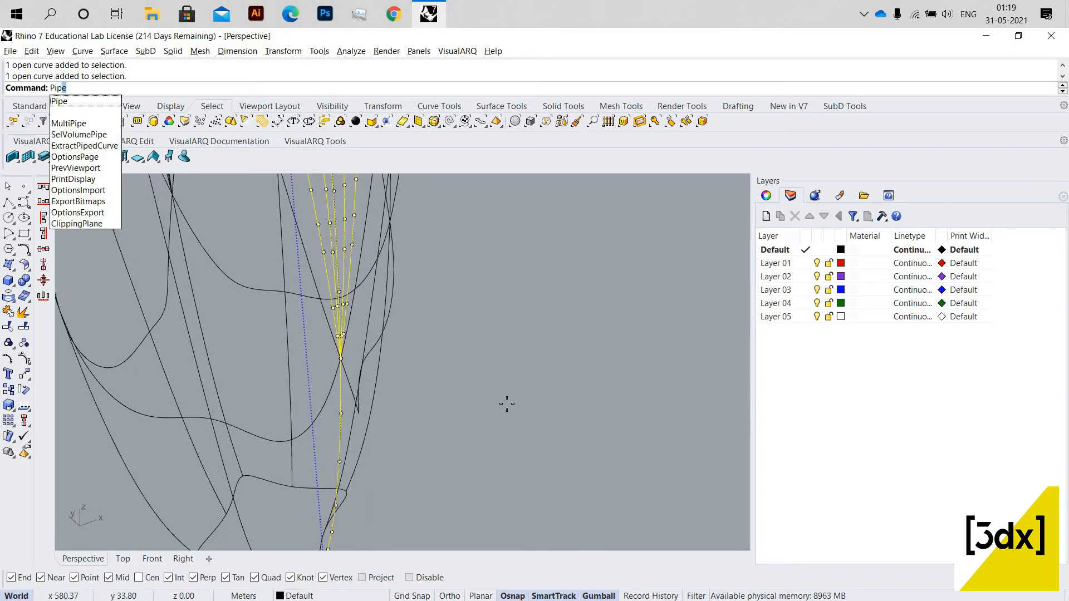
pyautogui.press('Return')
pyautogui.press('Return')
pyautogui.scroll(-4, 434, 437)
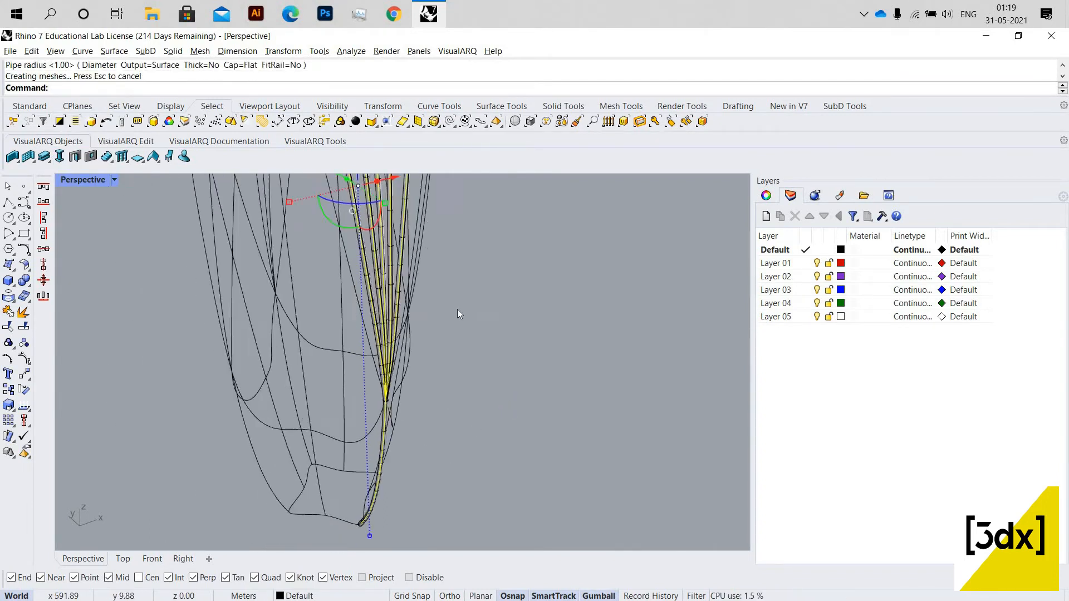
pyautogui.moveTo(457, 313); pyautogui.dragTo(449, 199, button='right')
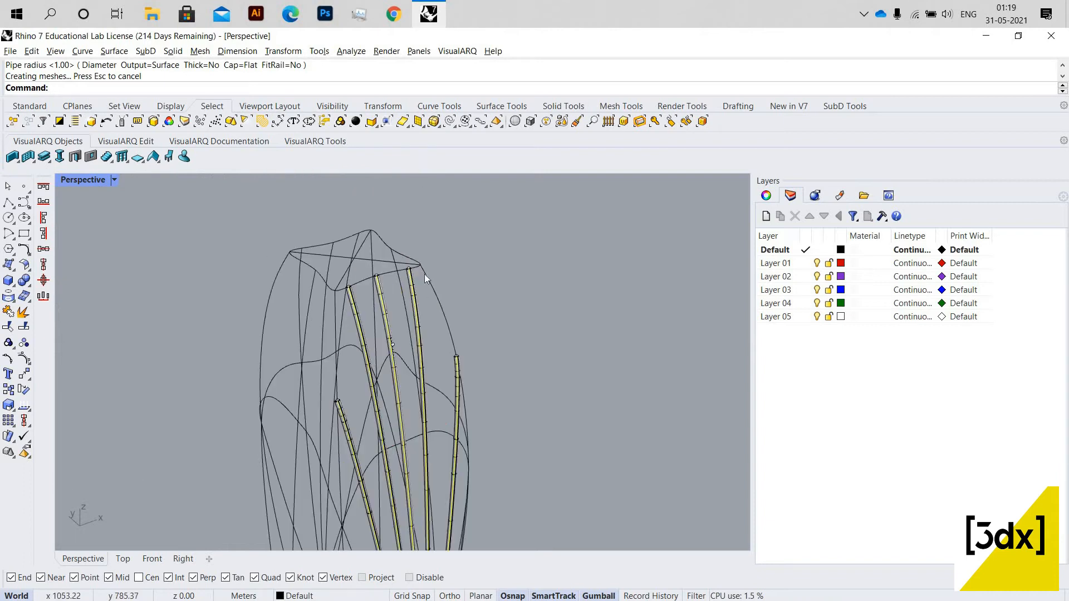
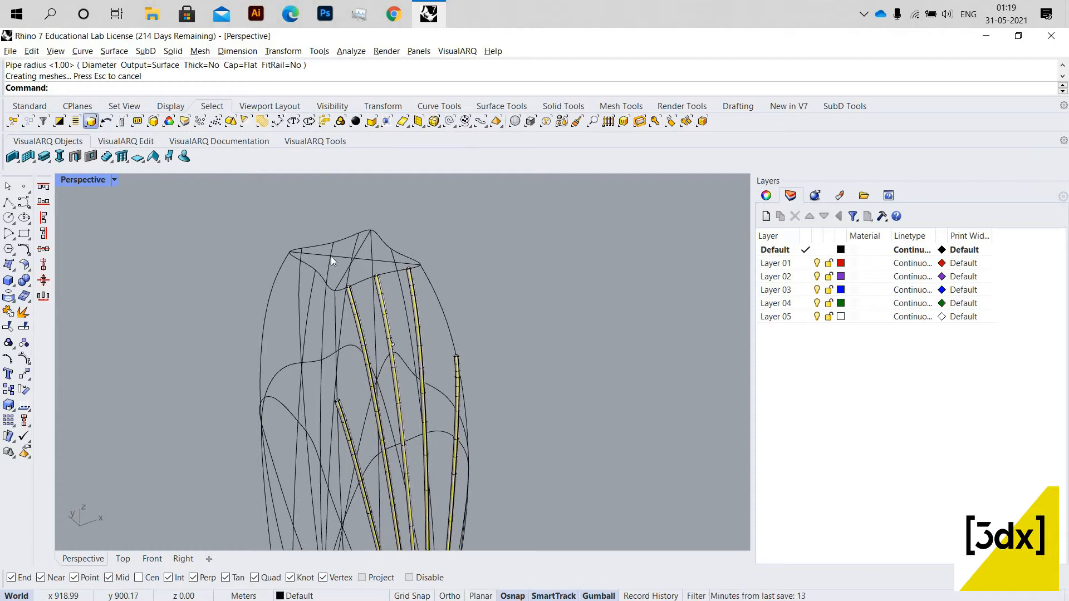
# Mirror a copy of the six pipes to the opposite side of the form, starting the mirror plane near the middle of the upper crossing line.
pyautogui.moveTo(384, 273); pyautogui.dragTo(415, 295, button='right')
pyautogui.scroll(7, 392, 284)
pyautogui.press('Escape')
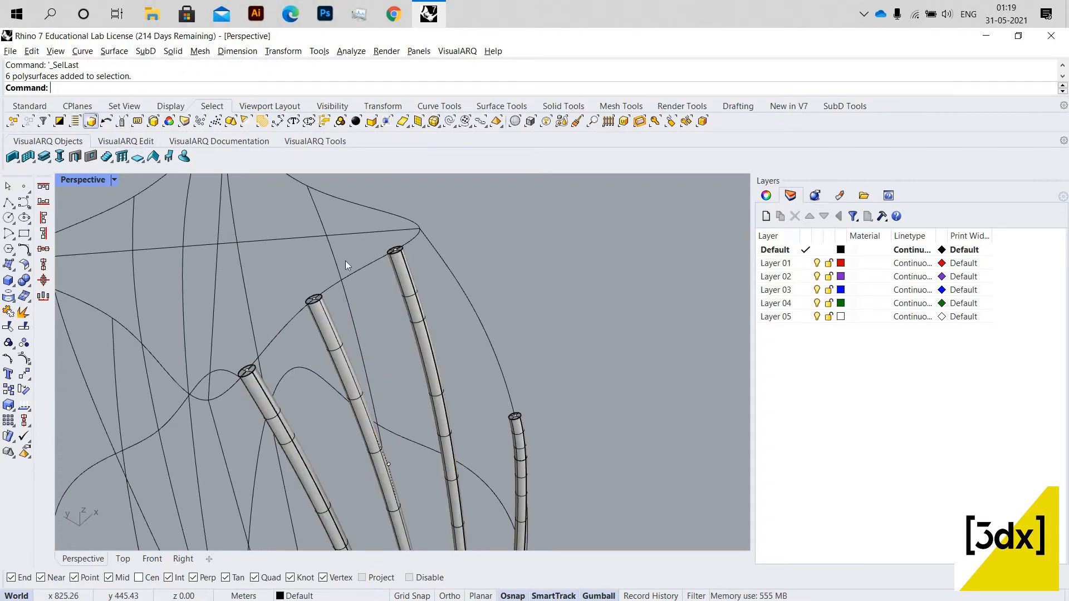
pyautogui.scroll(-9, 316, 274)
pyautogui.scroll(6, 334, 301)
pyautogui.moveTo(334, 301)
pyautogui.mouseDown(button='right')
pyautogui.moveTo(368, 334)
pyautogui.moveTo(281, 294)
pyautogui.moveTo(335, 319)
pyautogui.mouseUp(button='right')
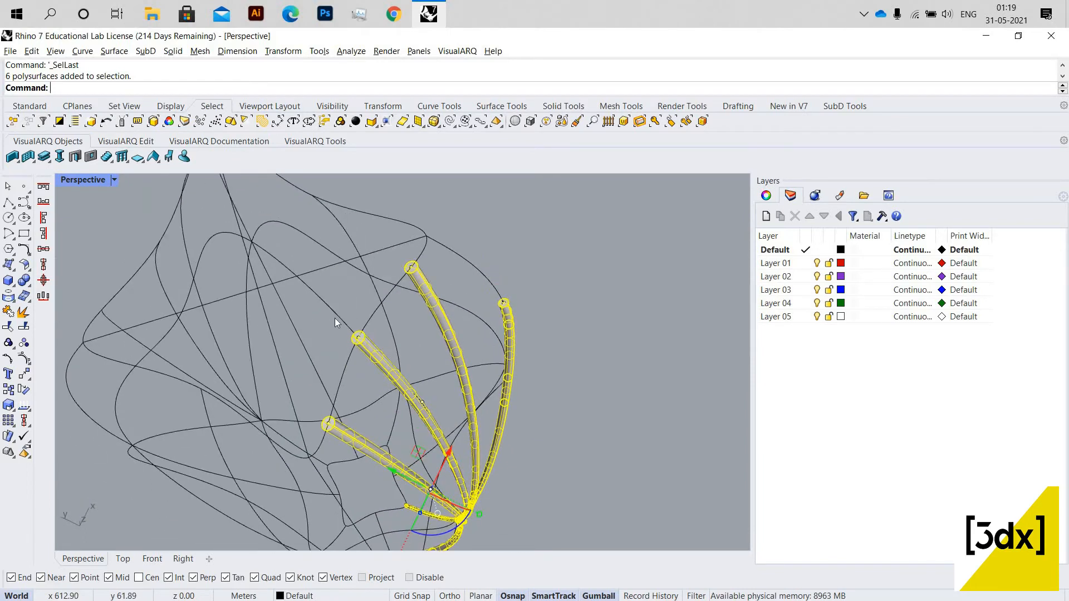
pyautogui.write('mirror')
pyautogui.press('Return')
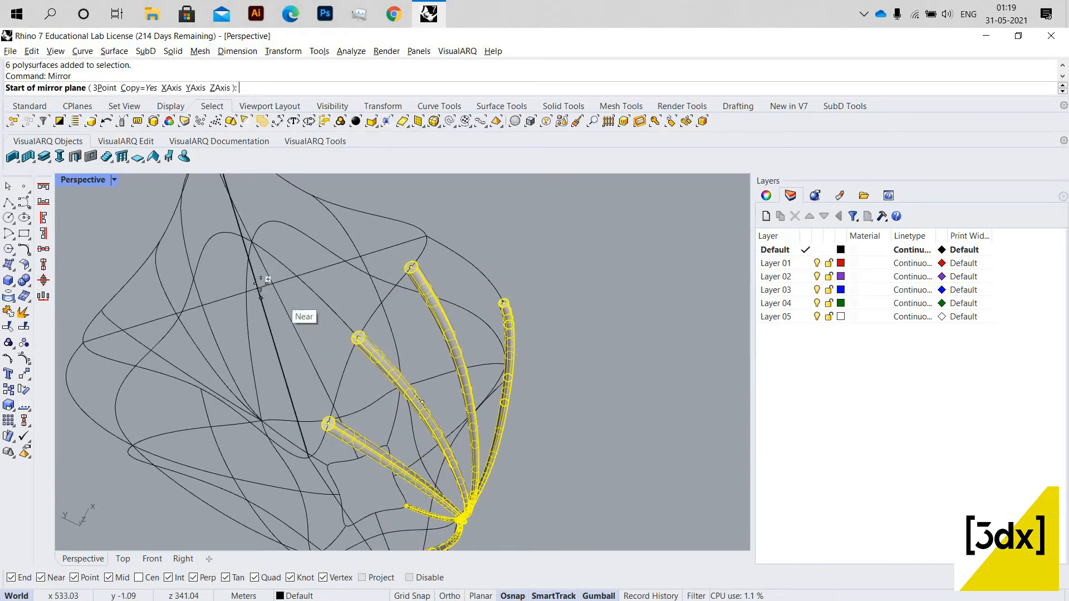
pyautogui.click(258, 288)
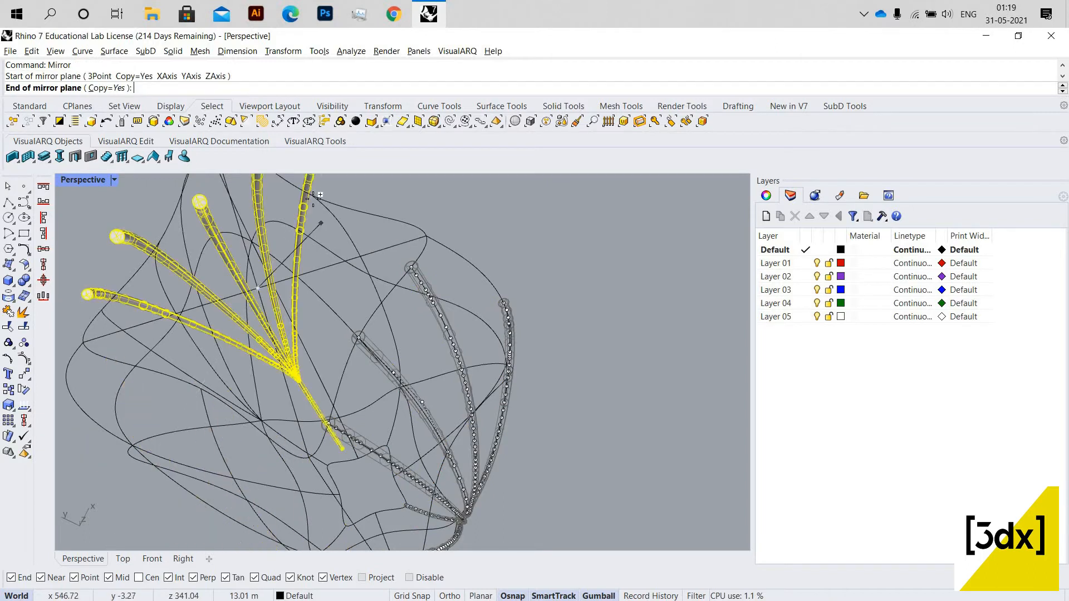
pyautogui.click(312, 258)
pyautogui.press('Return')
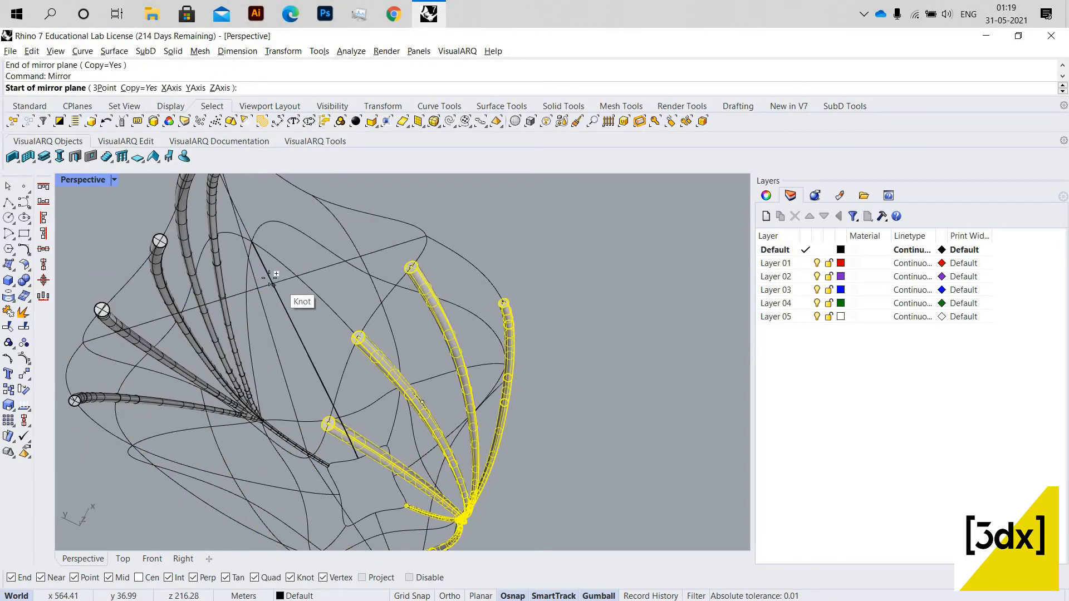
pyautogui.scroll(-5, 261, 276)
pyautogui.press('Escape')
pyautogui.press('Escape')
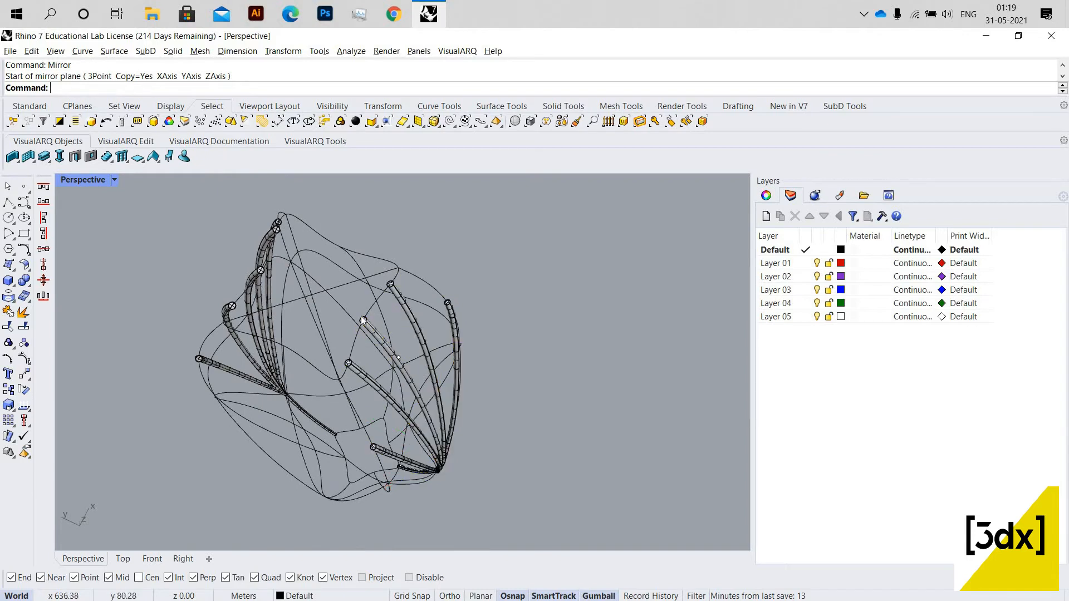
pyautogui.scroll(3, 356, 313)
pyautogui.scroll(-3, 354, 308)
pyautogui.scroll(3, 382, 315)
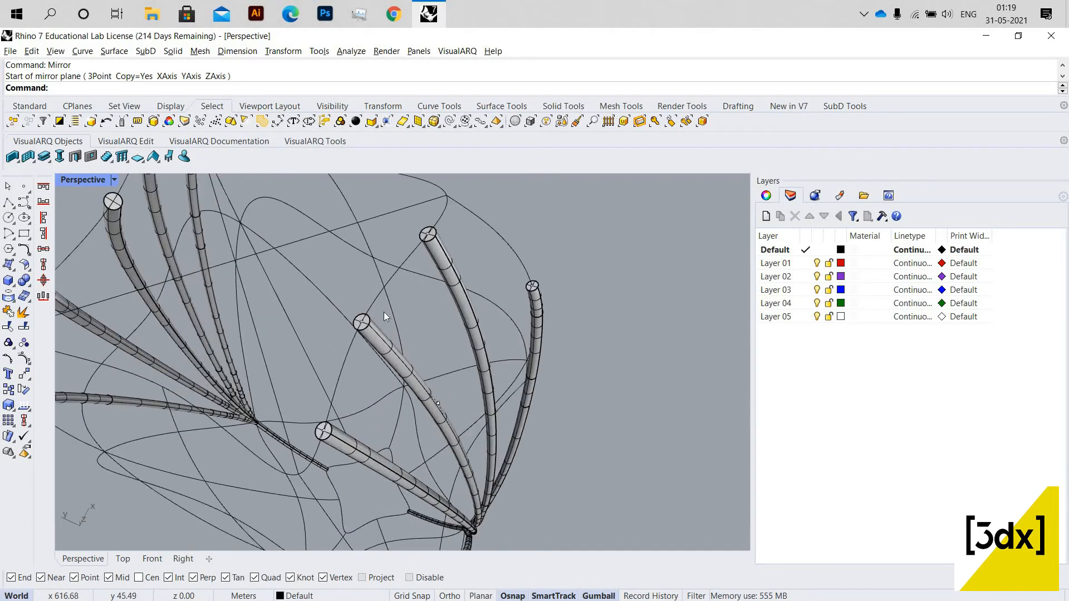
pyautogui.click(363, 326)
pyautogui.click(384, 346)
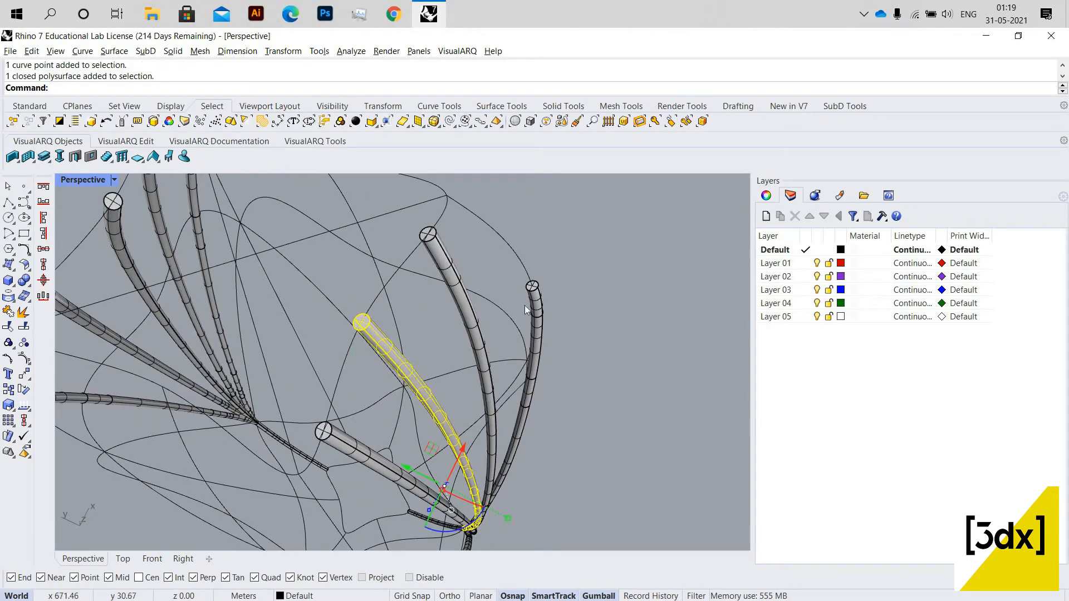
pyautogui.keyDown('shift'); pyautogui.click(433, 248); pyautogui.keyUp('shift')
pyautogui.press('Escape')
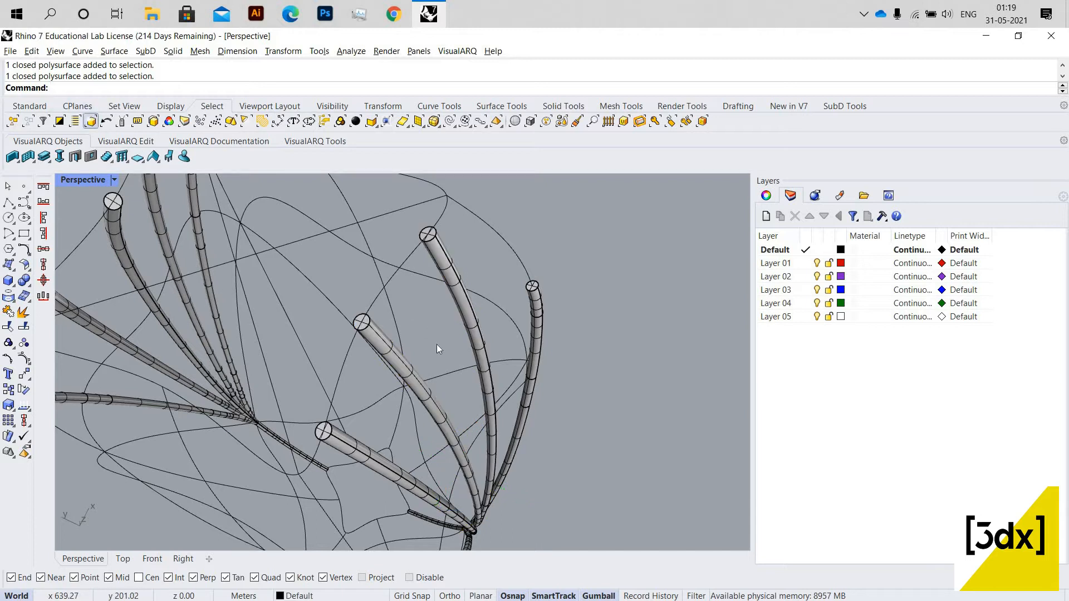
# Rotate a copy of both opposite pipe groups about the crossing point of the upper diagonal lines to fill the form's other two sides.
pyautogui.click(92, 121)
pyautogui.scroll(-3, 458, 326)
pyautogui.scroll(1, 392, 333)
pyautogui.scroll(2, 415, 347)
pyautogui.keyDown('shift'); pyautogui.click(415, 347); pyautogui.keyUp('shift')
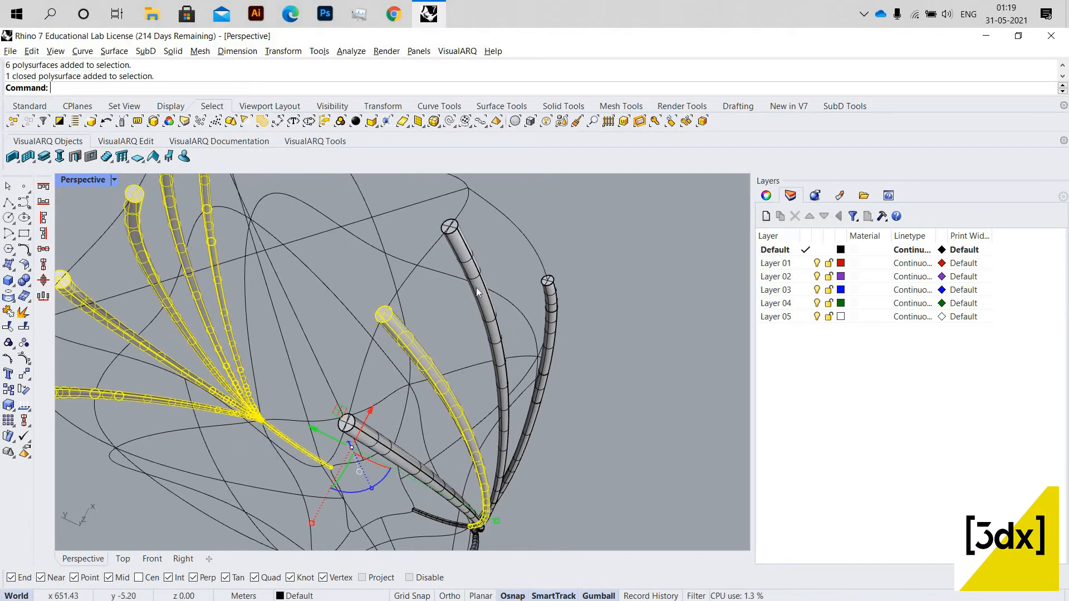
pyautogui.keyDown('shift'); pyautogui.click(483, 312); pyautogui.keyUp('shift')
pyautogui.keyDown('shift'); pyautogui.click(549, 305); pyautogui.keyUp('shift')
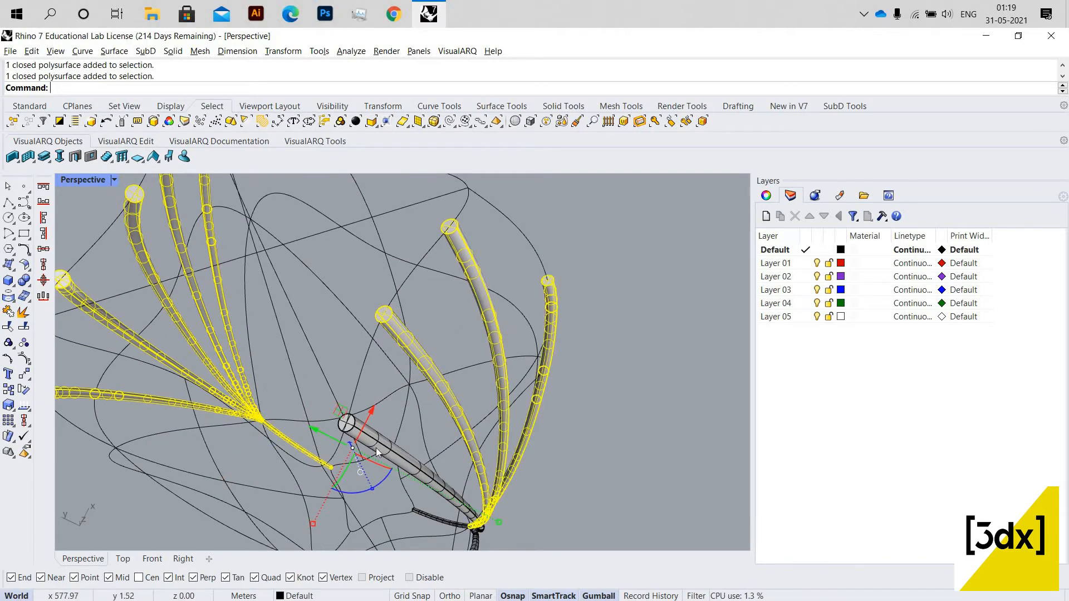
pyautogui.keyDown('shift'); pyautogui.click(402, 461); pyautogui.keyUp('shift')
pyautogui.moveTo(429, 459); pyautogui.dragTo(426, 426, button='right')
pyautogui.scroll(2, 443, 490)
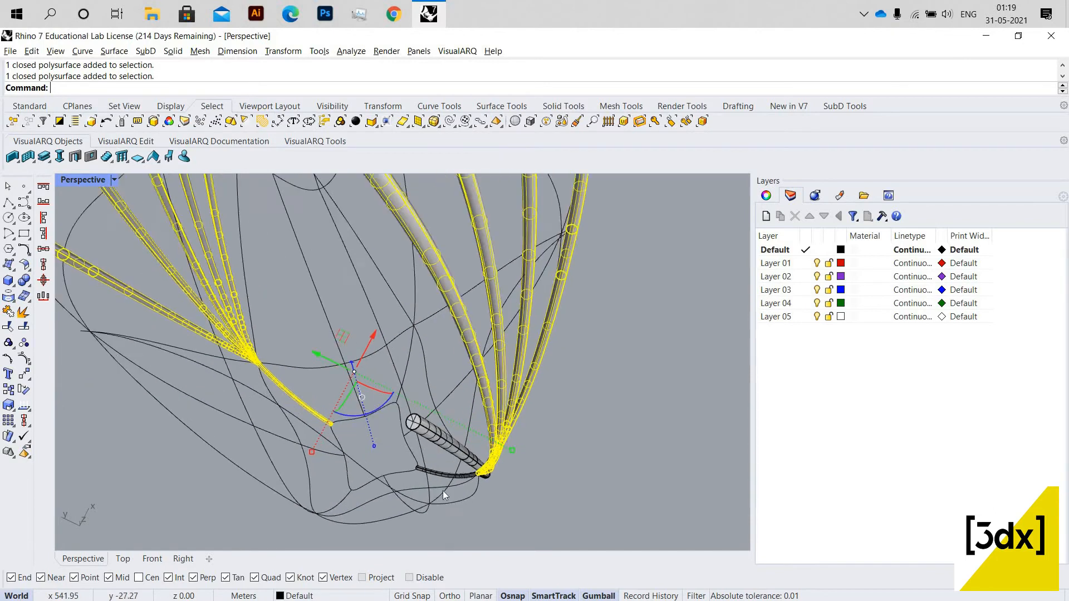
pyautogui.keyDown('shift'); pyautogui.click(445, 436); pyautogui.keyUp('shift')
pyautogui.keyDown('shift'); pyautogui.click(438, 477); pyautogui.keyUp('shift')
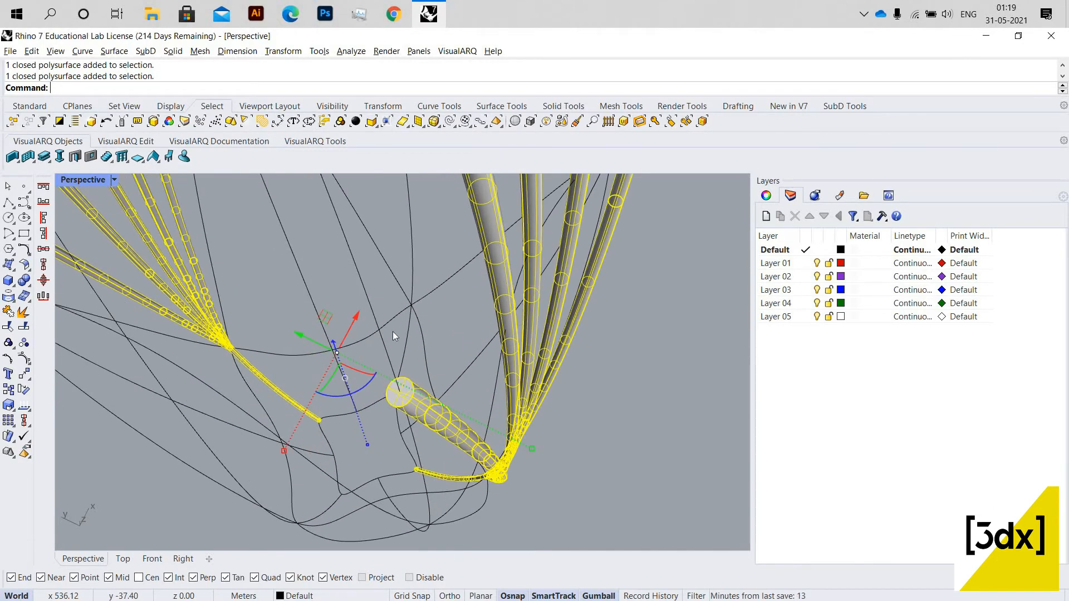
pyautogui.scroll(-5, 393, 332)
pyautogui.scroll(3, 433, 335)
pyautogui.write('rotate')
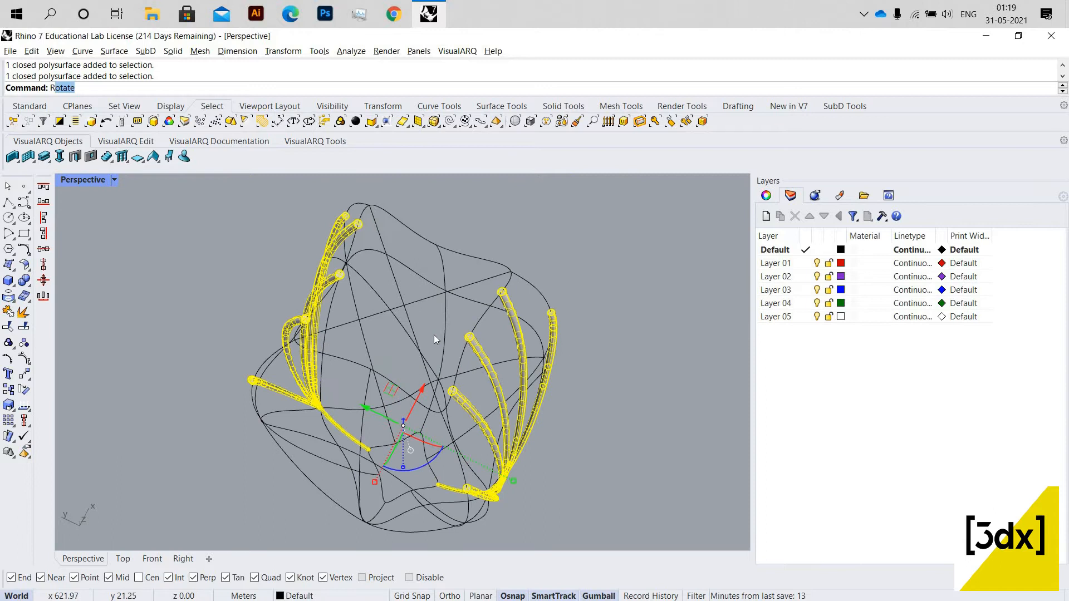
pyautogui.press('Return')
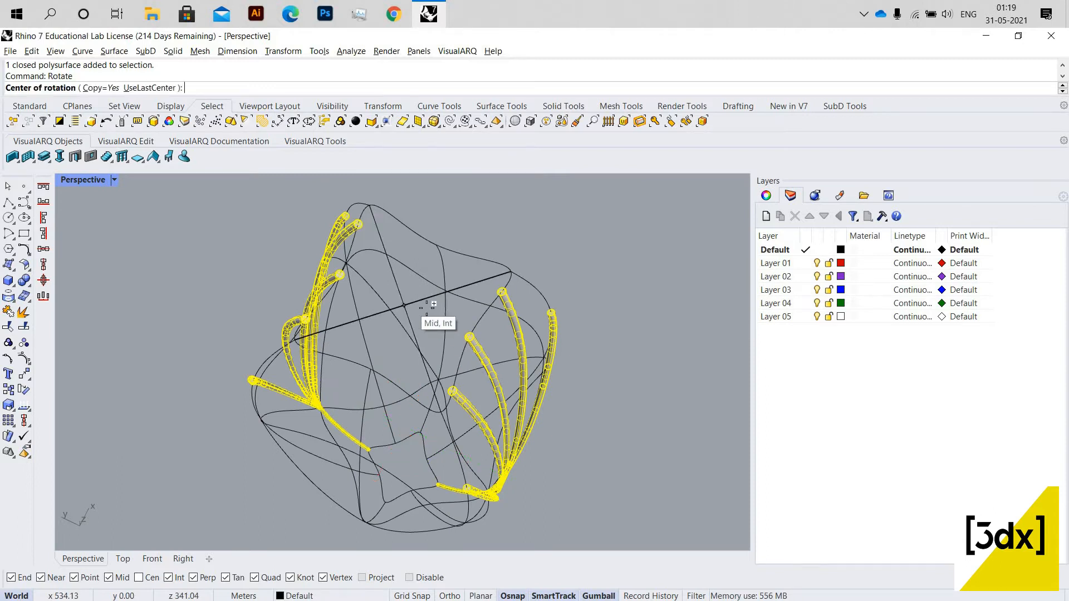
pyautogui.click(448, 321)
pyautogui.scroll(-3, 470, 339)
pyautogui.scroll(5, 460, 323)
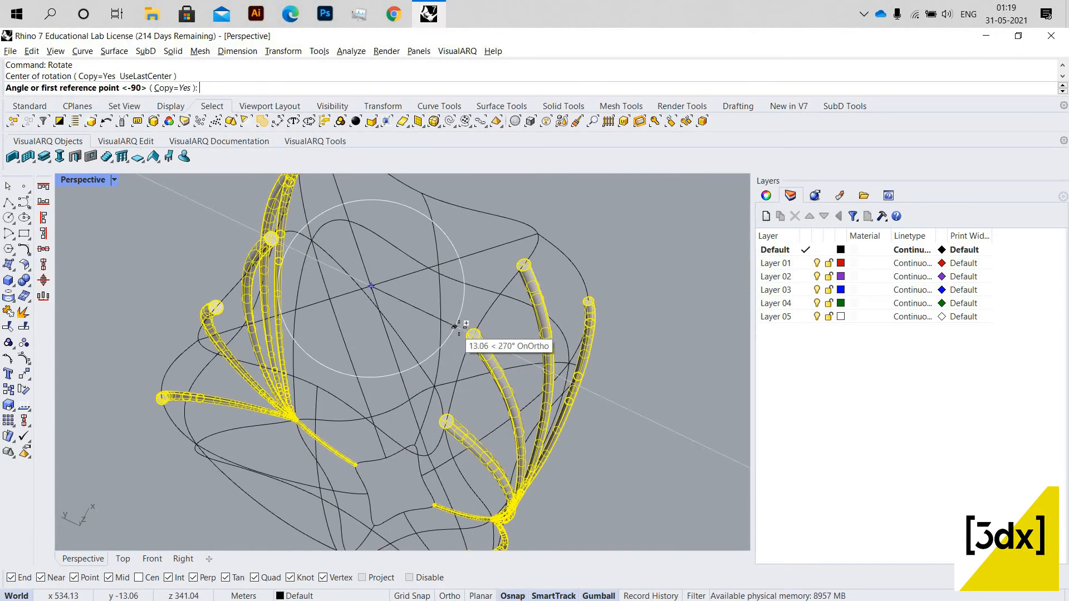
pyautogui.click(445, 219)
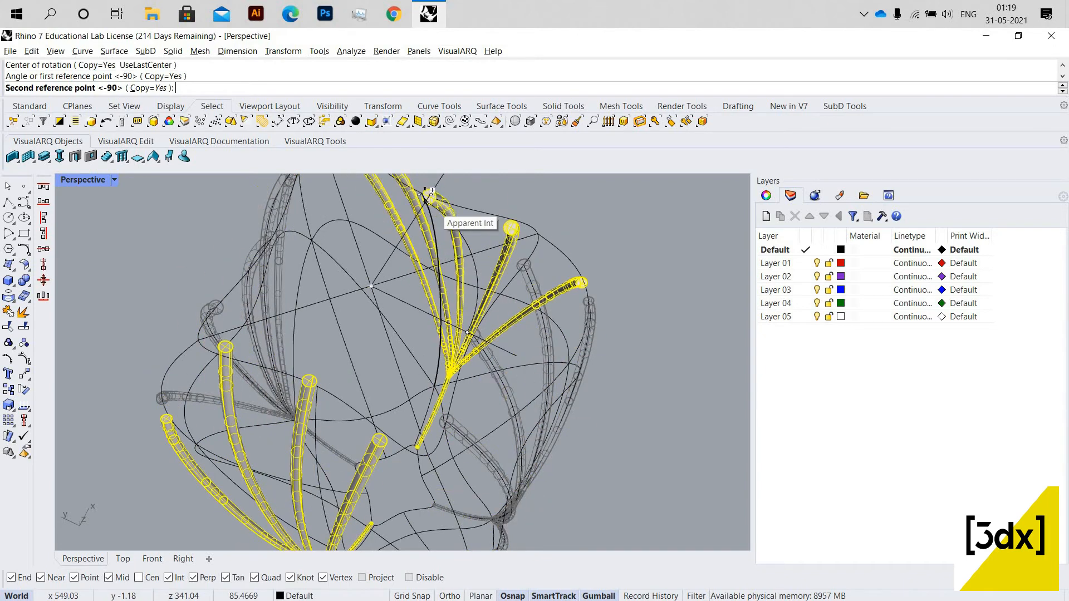
pyautogui.click(428, 192)
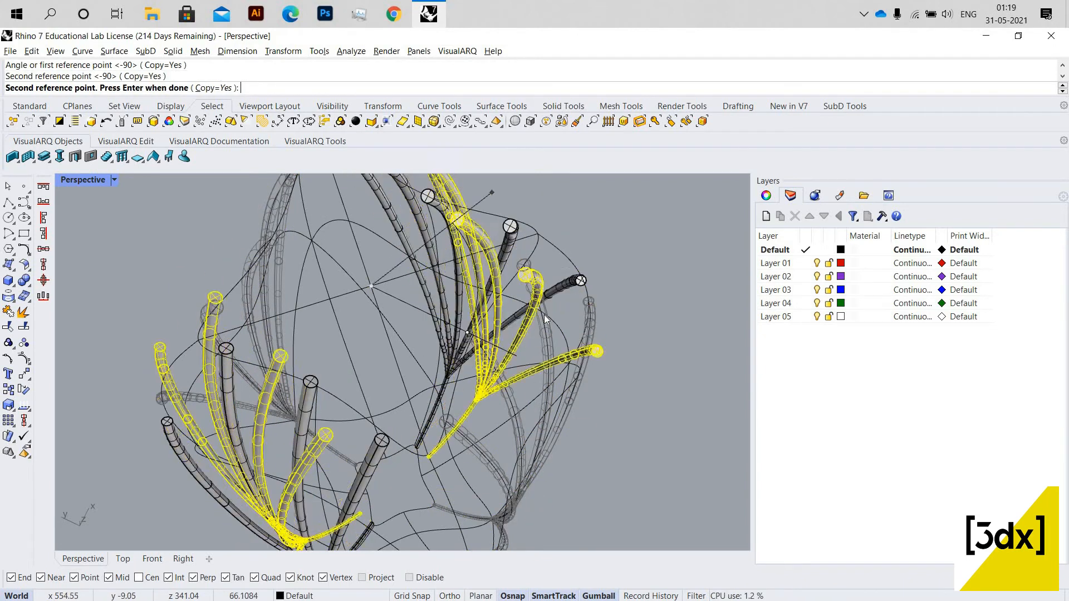
pyautogui.scroll(-3, 423, 334)
pyautogui.press('Return')
# Examine the complete pipe arrangement around the form from the side, both close up and from a distance.
pyautogui.scroll(-10, 423, 334)
pyautogui.moveTo(332, 260); pyautogui.dragTo(400, 368, button='right')
pyautogui.scroll(3, 426, 371)
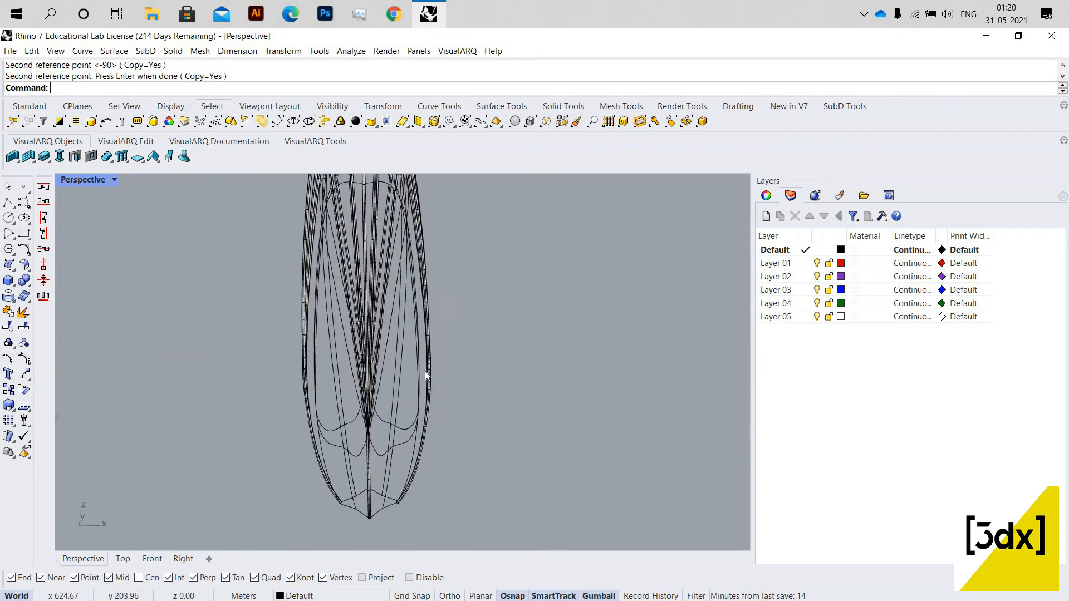
pyautogui.scroll(-2, 426, 375)
pyautogui.scroll(-2, 427, 374)
pyautogui.scroll(5, 425, 374)
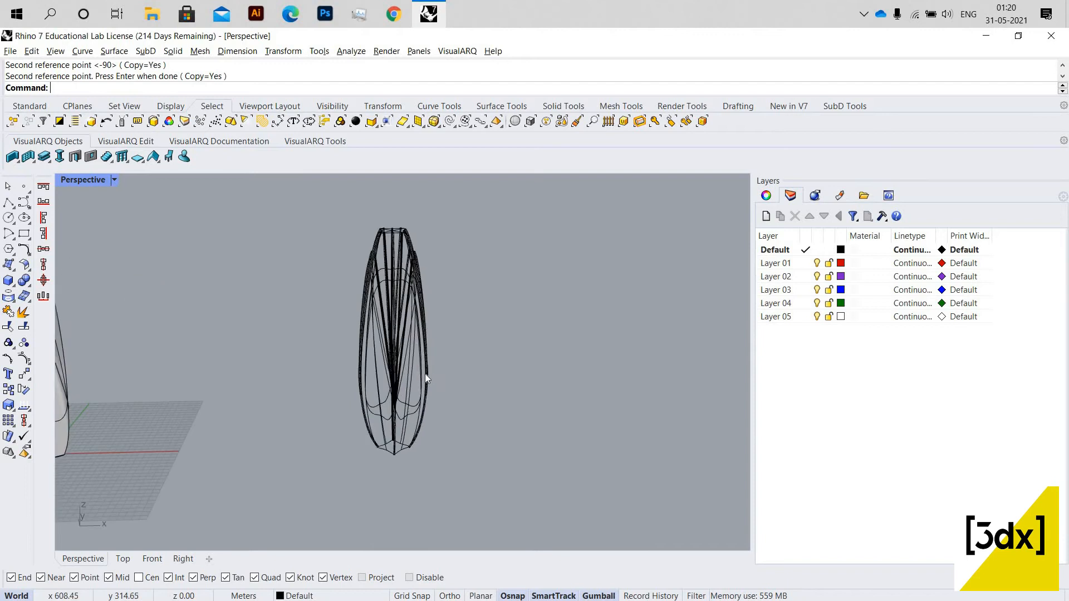
pyautogui.scroll(-3, 367, 331)
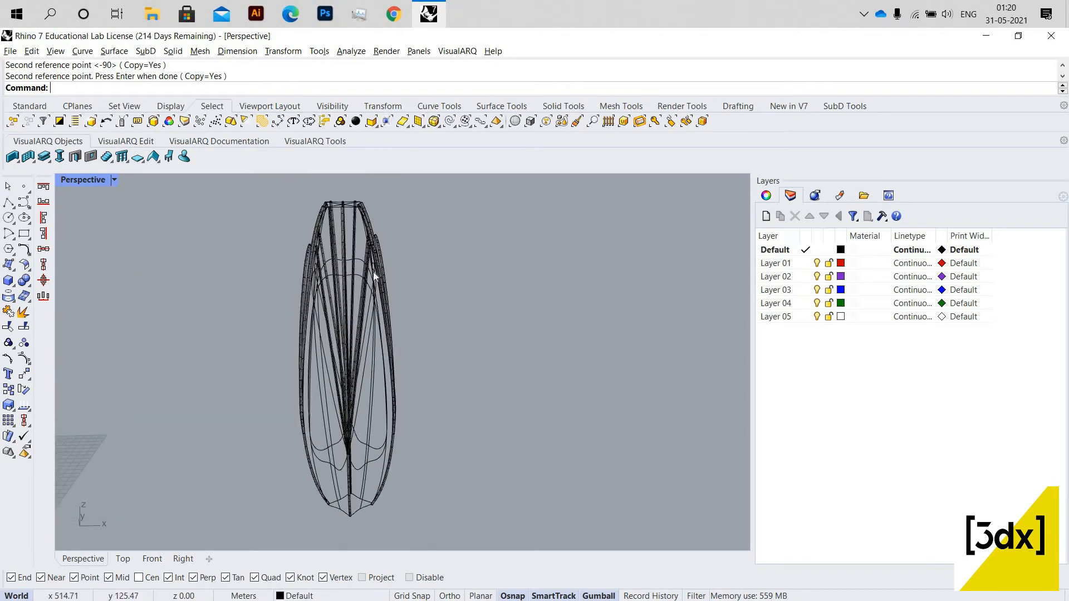
pyautogui.scroll(2, 405, 309)
pyautogui.scroll(-3, 419, 348)
pyautogui.scroll(3, 429, 369)
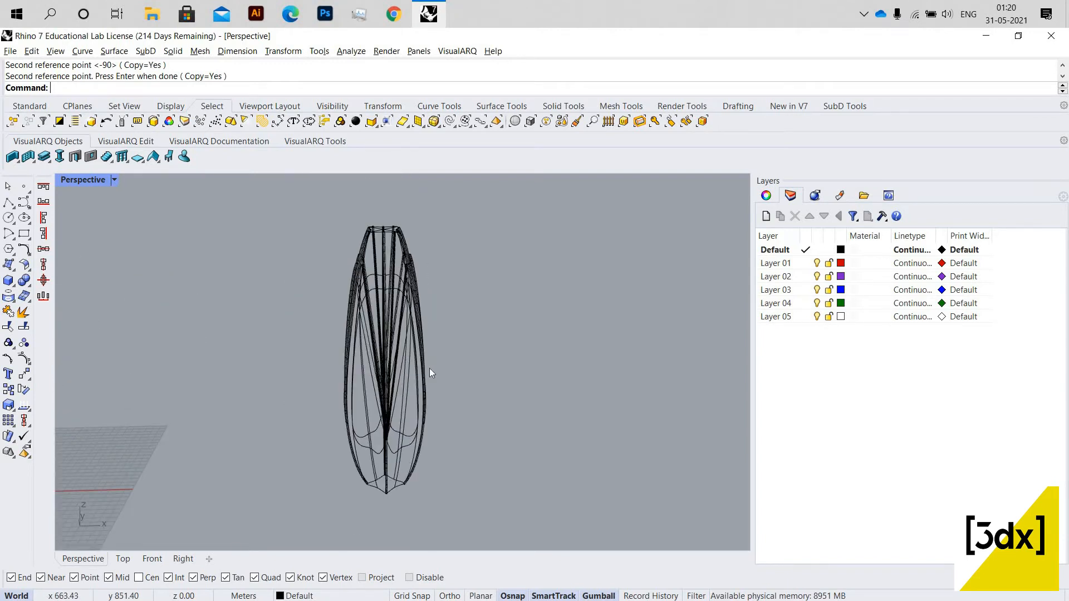
pyautogui.scroll(-2, 429, 368)
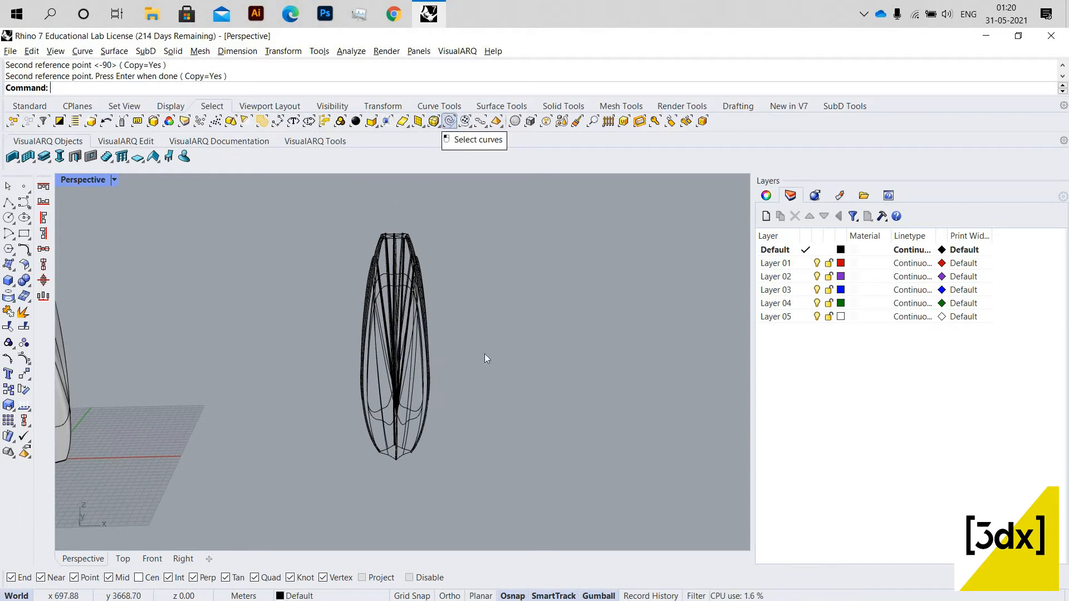
# Try hiding all the curves so only the pipes remain, and undo the hide.
pyautogui.click(450, 121)
pyautogui.scroll(-3, 300, 330)
pyautogui.scroll(5, 267, 305)
pyautogui.moveTo(609, 223); pyautogui.dragTo(586, 245, button='right')
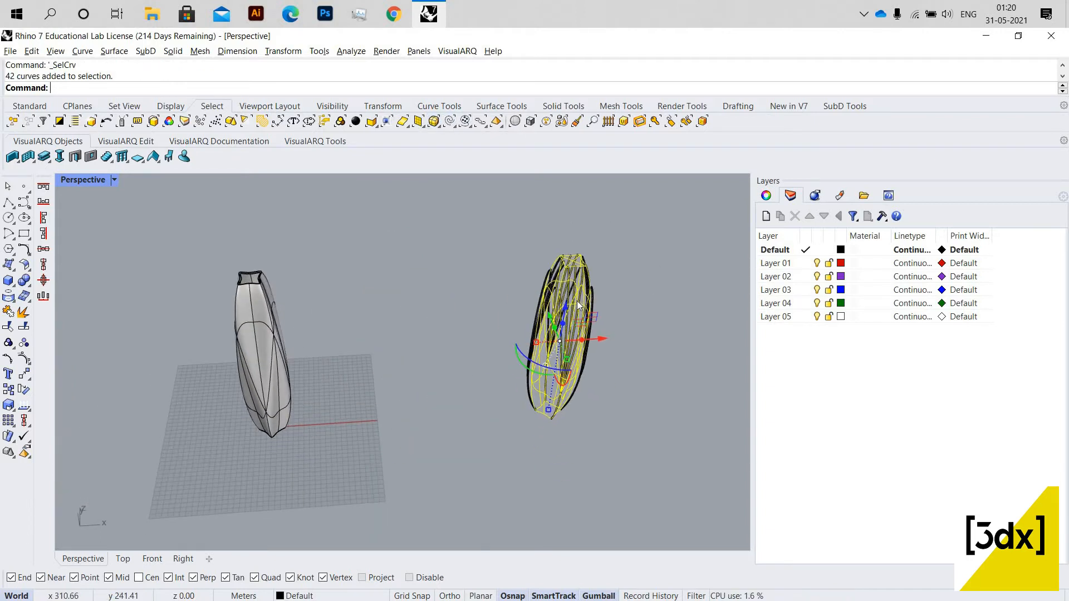
pyautogui.scroll(7, 582, 215)
pyautogui.scroll(5, 589, 331)
pyautogui.scroll(3, 606, 333)
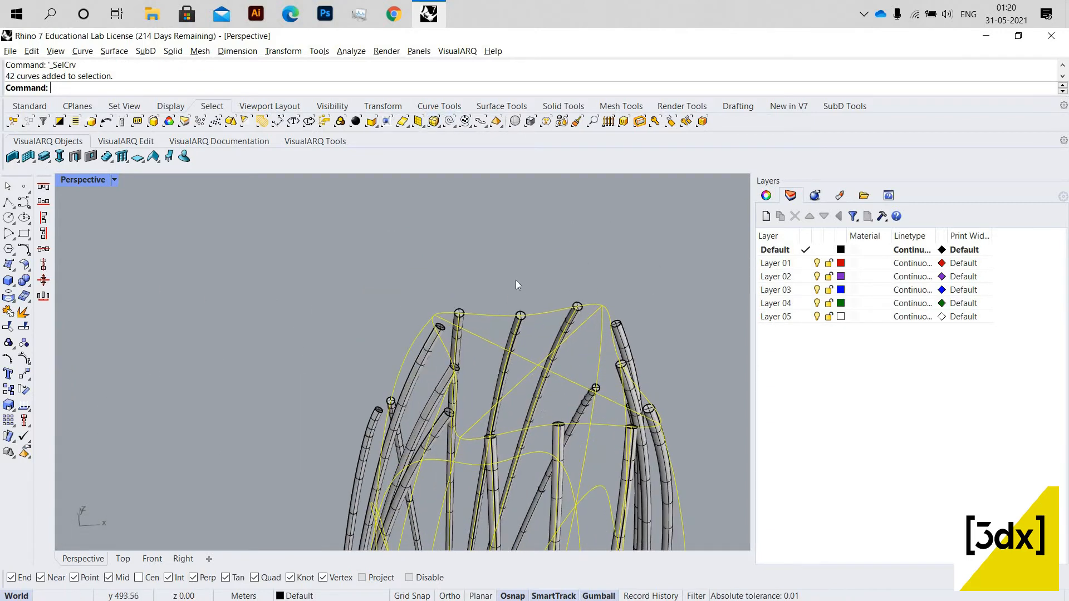
pyautogui.middleClick(486, 279)
pyautogui.click(485, 276)
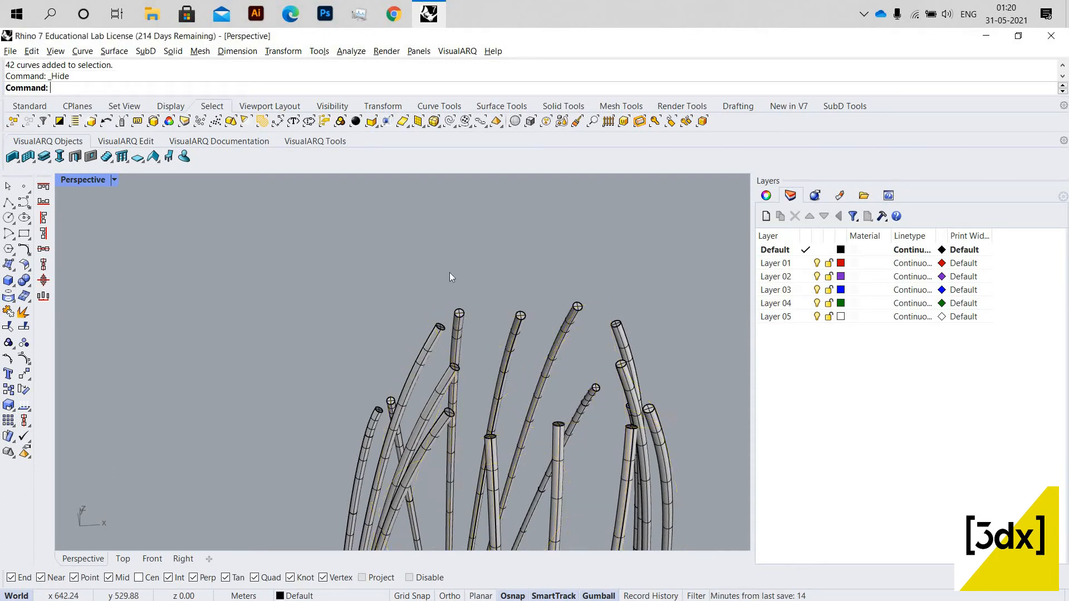
pyautogui.scroll(-2, 482, 298)
pyautogui.scroll(2, 480, 303)
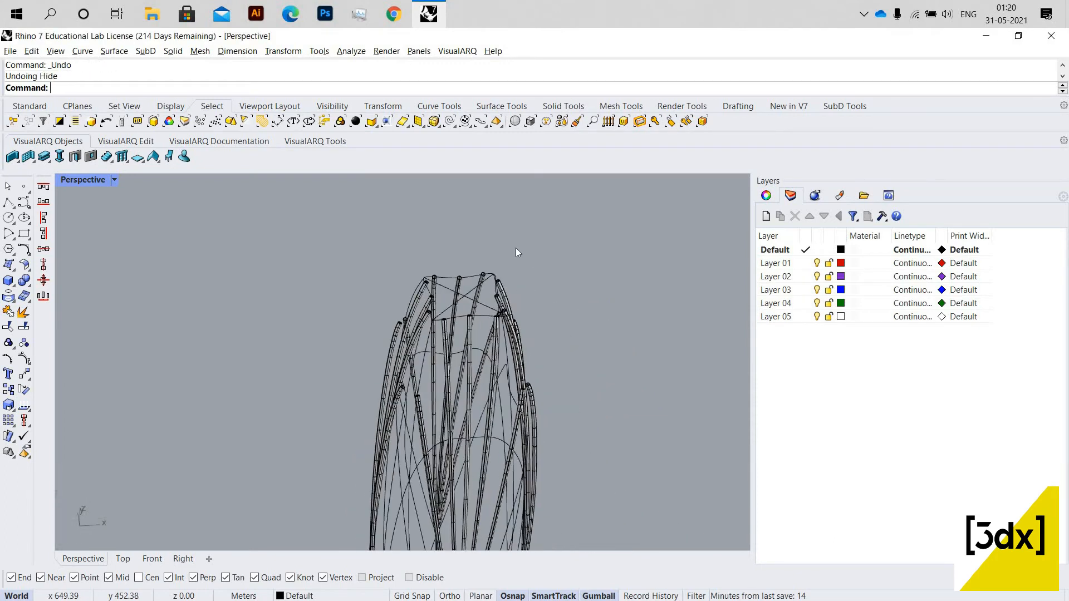
pyautogui.hotkey('ctrl', 'z')
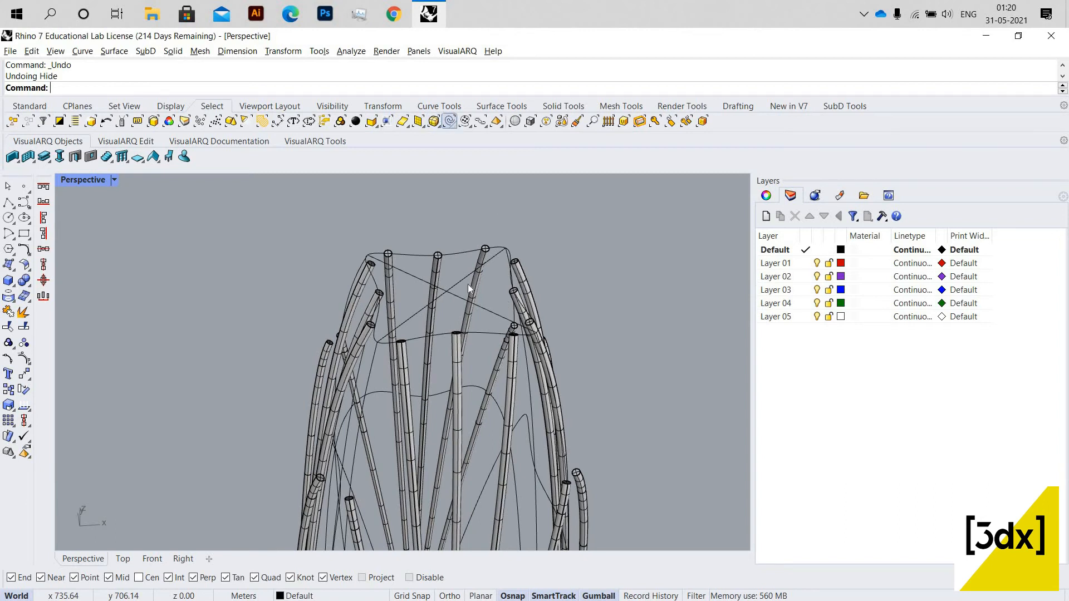
# Hide all the curves except the closed rim curve at the top of the form.
pyautogui.scroll(2, 468, 284)
pyautogui.scroll(1, 522, 240)
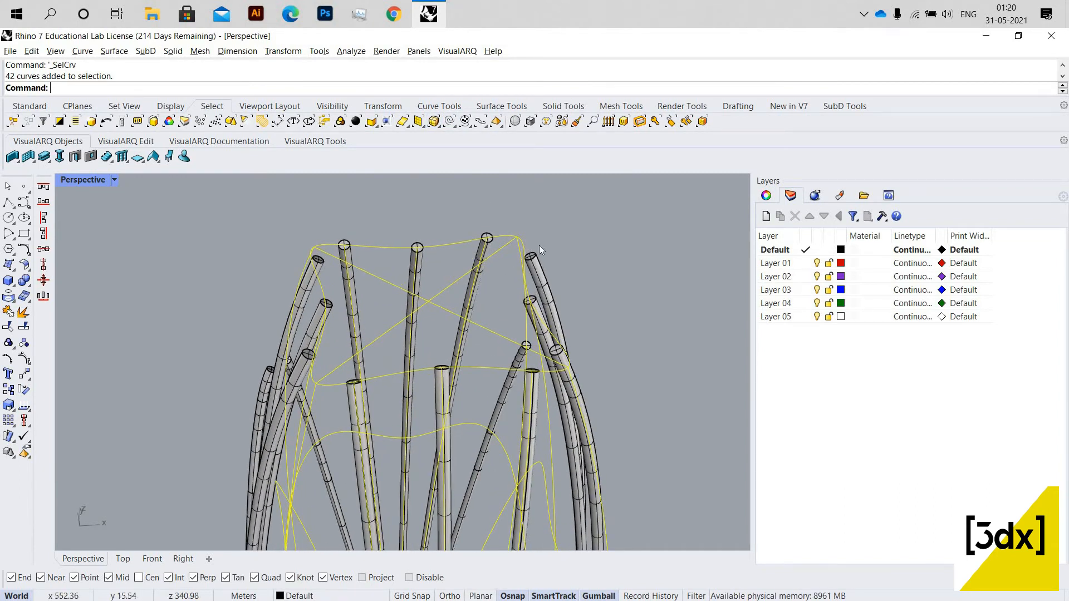
pyautogui.keyDown('ctrl'); pyautogui.click(537, 245); pyautogui.keyUp('ctrl')
pyautogui.middleClick(466, 201)
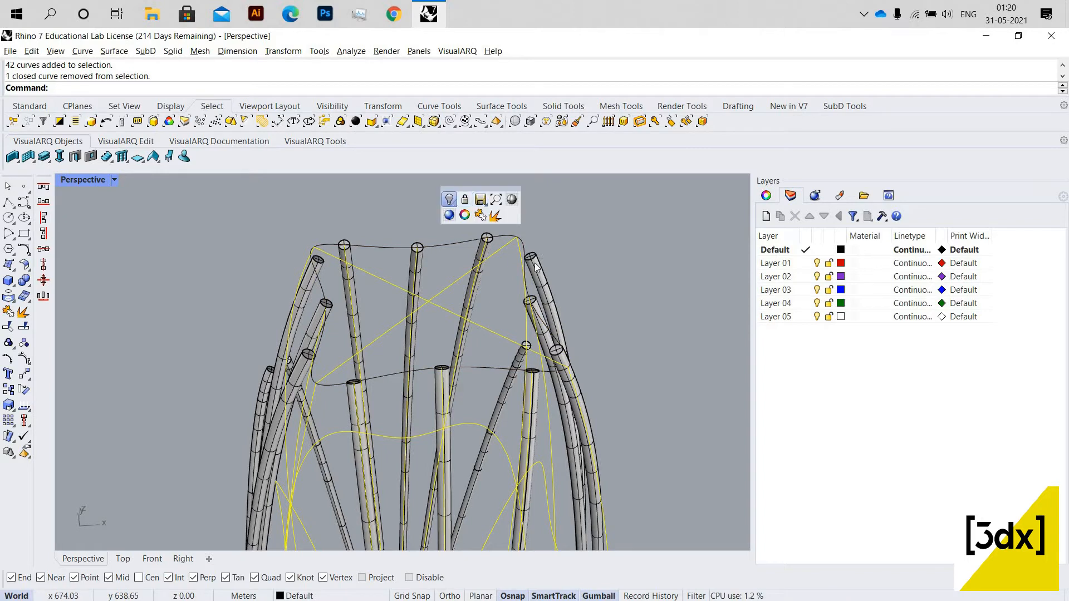
pyautogui.click(449, 201)
pyautogui.scroll(-2, 476, 250)
pyautogui.scroll(-10, 399, 232)
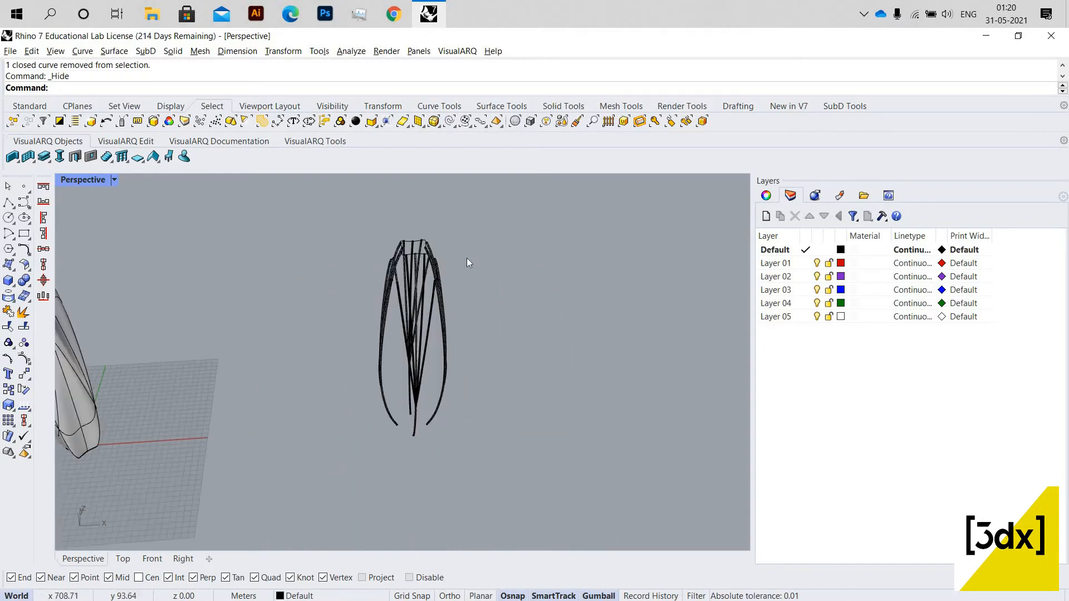
# Copy all the pipes from the rim curve's corner to the matching outer rim corner of the solid shell.
pyautogui.moveTo(562, 391); pyautogui.dragTo(367, 469)
pyautogui.scroll(5, 439, 260)
pyautogui.scroll(2, 432, 318)
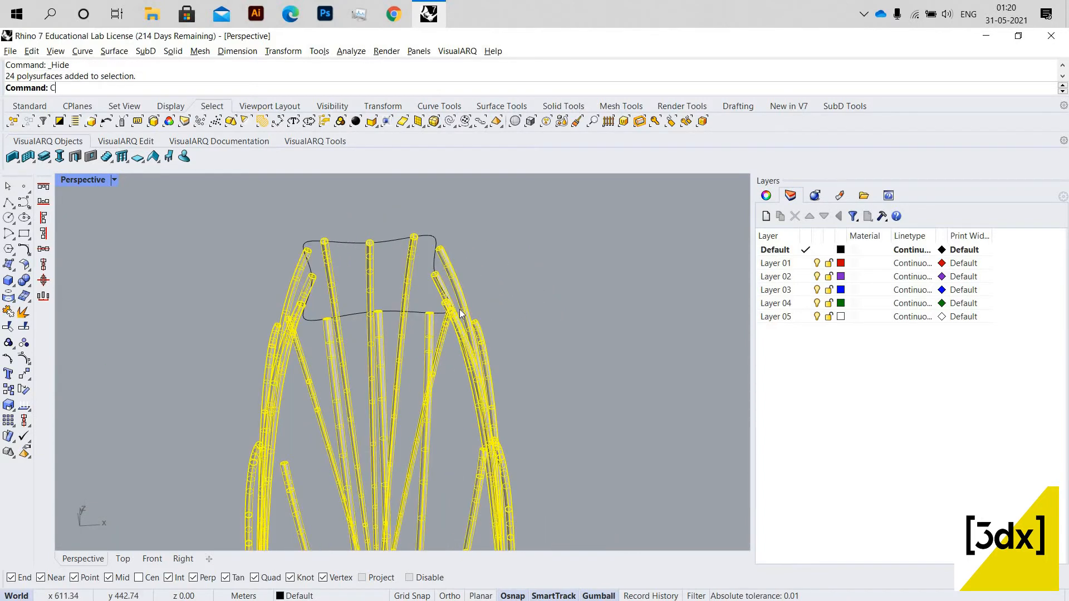
pyautogui.write('py')
pyautogui.press('Return')
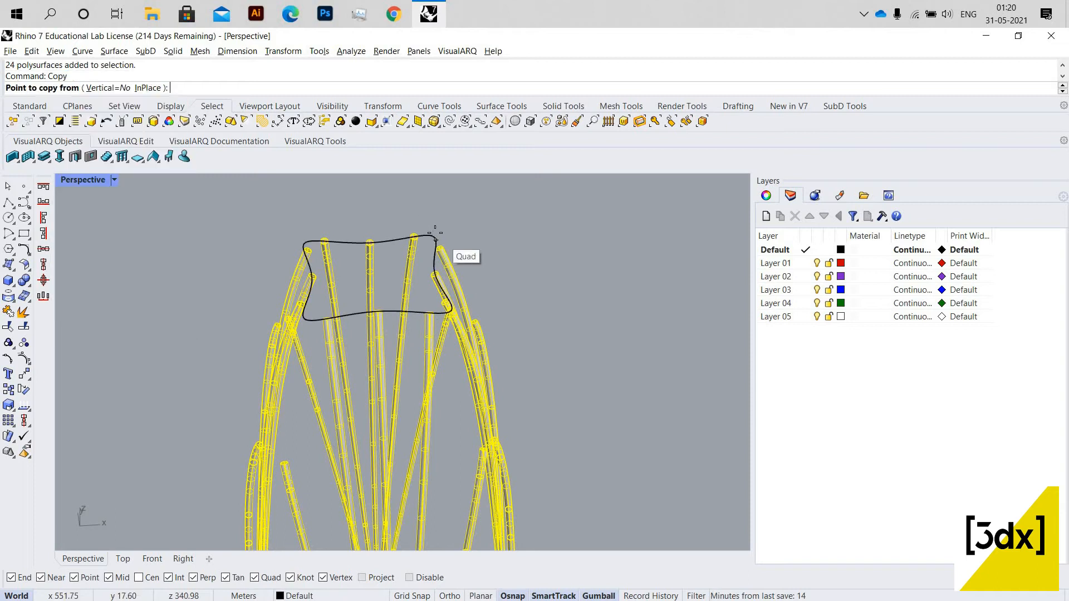
pyautogui.click(434, 237)
pyautogui.scroll(-10, 563, 297)
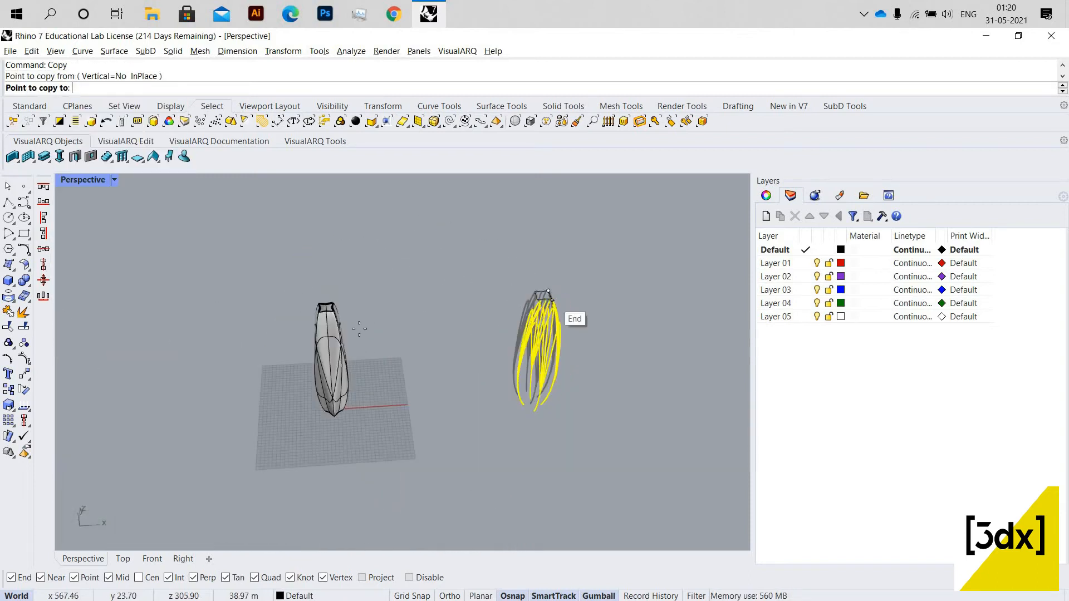
pyautogui.scroll(6, 312, 278)
pyautogui.scroll(3, 420, 334)
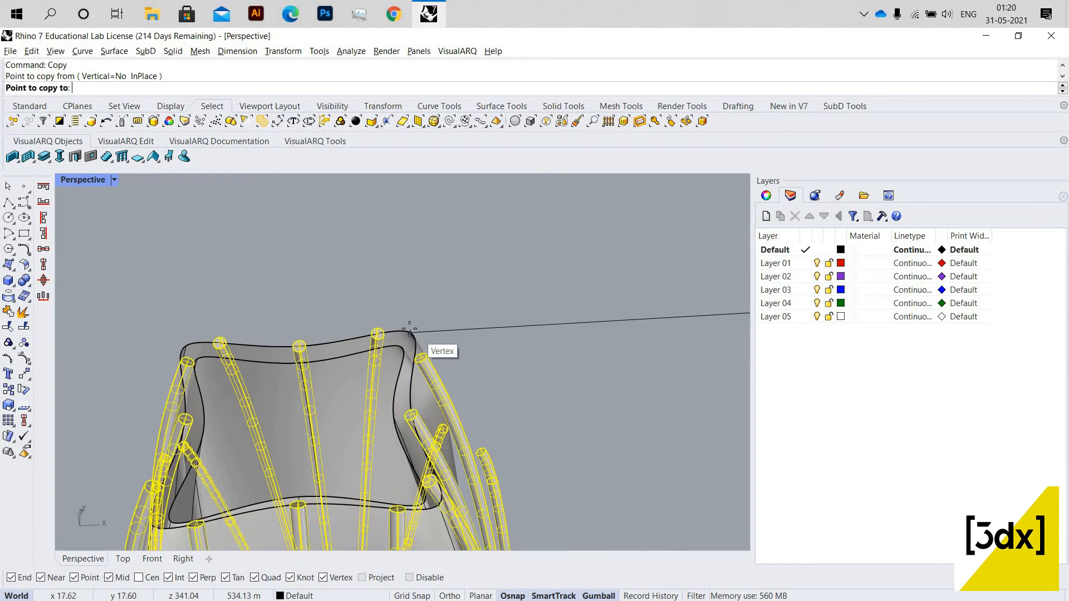
pyautogui.click(410, 332)
pyautogui.press('Return')
pyautogui.scroll(-15, 462, 236)
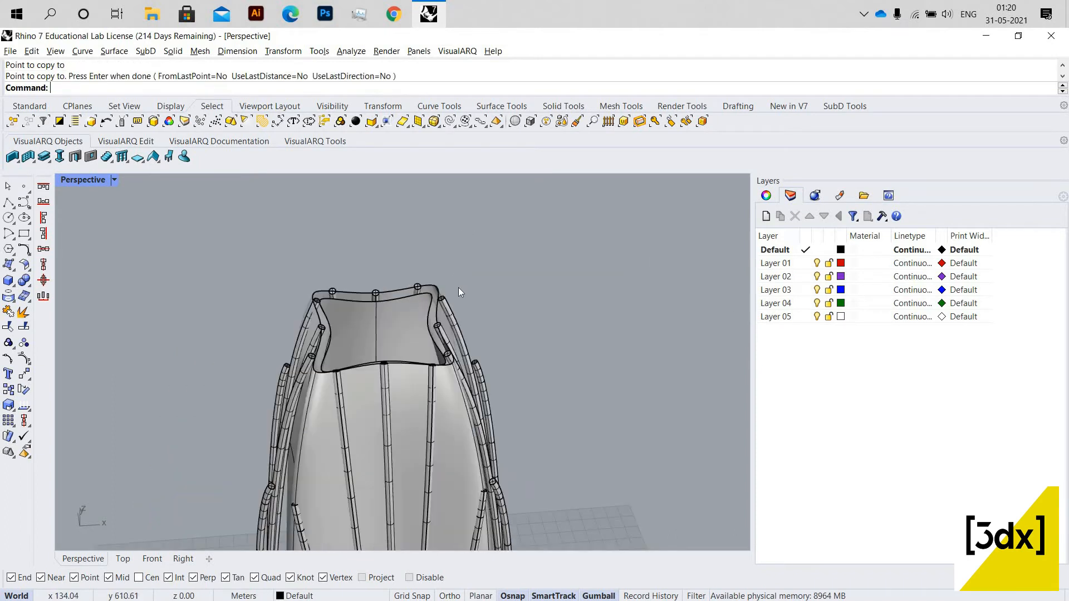
# Check from several angles how the copied pipes fit against the surface of the shell.
pyautogui.moveTo(510, 401); pyautogui.dragTo(370, 369, button='right')
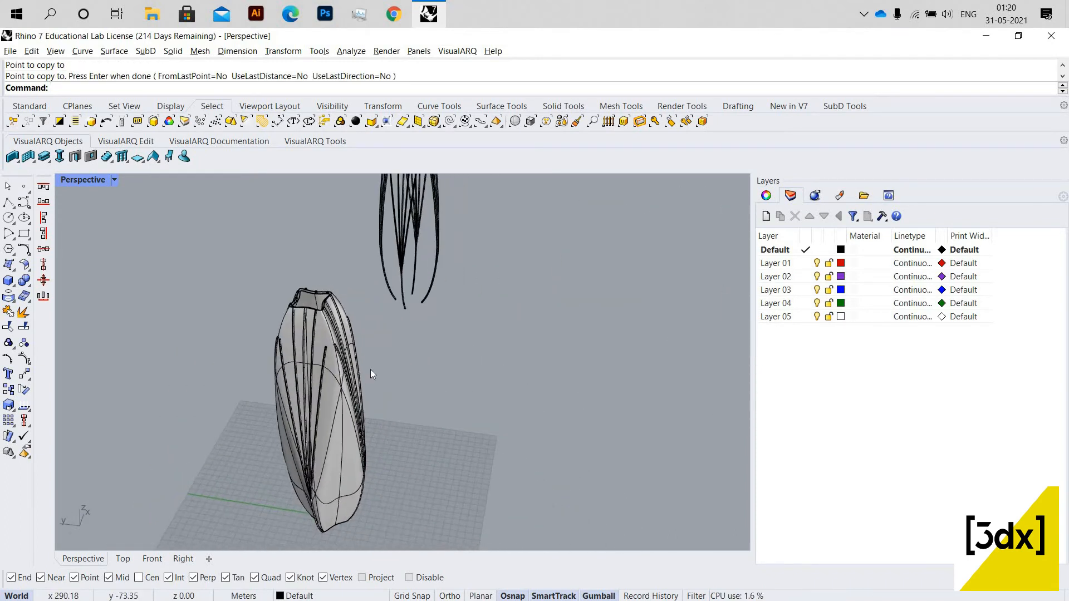
pyautogui.scroll(6, 376, 369)
pyautogui.scroll(3, 322, 339)
pyautogui.scroll(3, 229, 341)
pyautogui.scroll(-8, 320, 367)
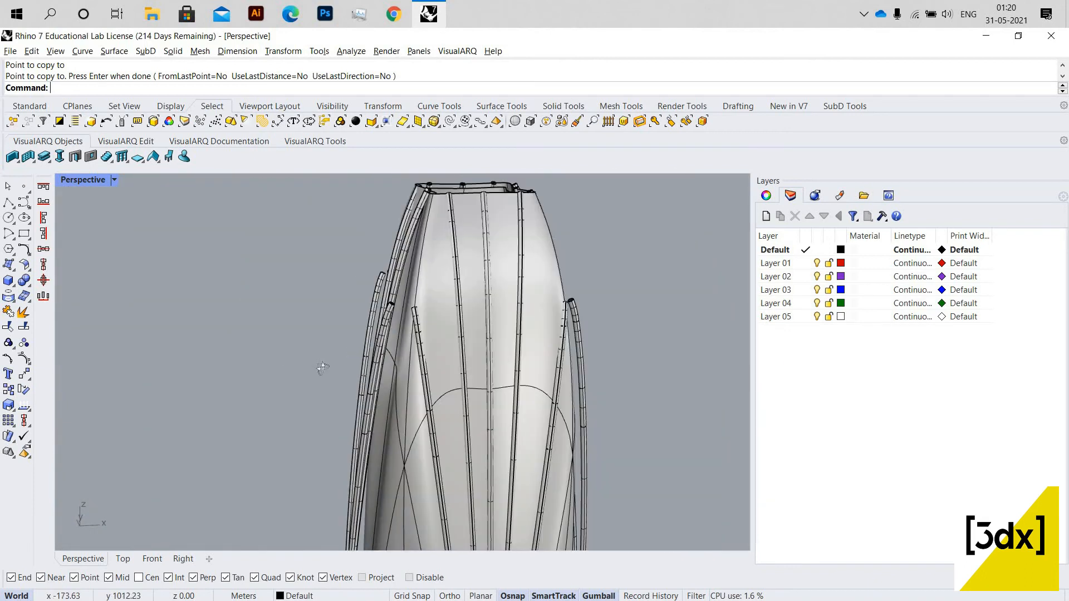
pyautogui.moveTo(295, 370); pyautogui.dragTo(326, 344, button='right')
pyautogui.scroll(-5, 326, 344)
pyautogui.moveTo(390, 375); pyautogui.dragTo(406, 310, button='right')
pyautogui.scroll(5, 385, 407)
pyautogui.scroll(6, 399, 424)
pyautogui.scroll(-8, 352, 443)
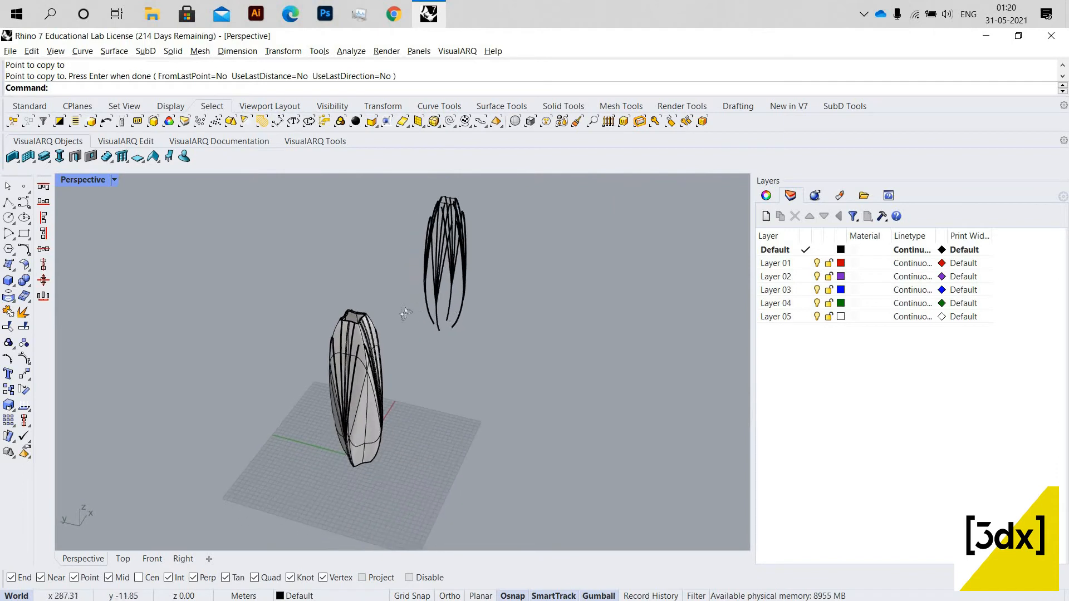
# Undo the copy onto the shell, the hiding of the curves and the rotated pipe copies.
pyautogui.hotkey('ctrl', 'z')
pyautogui.moveTo(523, 336); pyautogui.dragTo(395, 301, button='right')
pyautogui.scroll(7, 426, 307)
pyautogui.scroll(-7, 385, 305)
pyautogui.scroll(8, 389, 346)
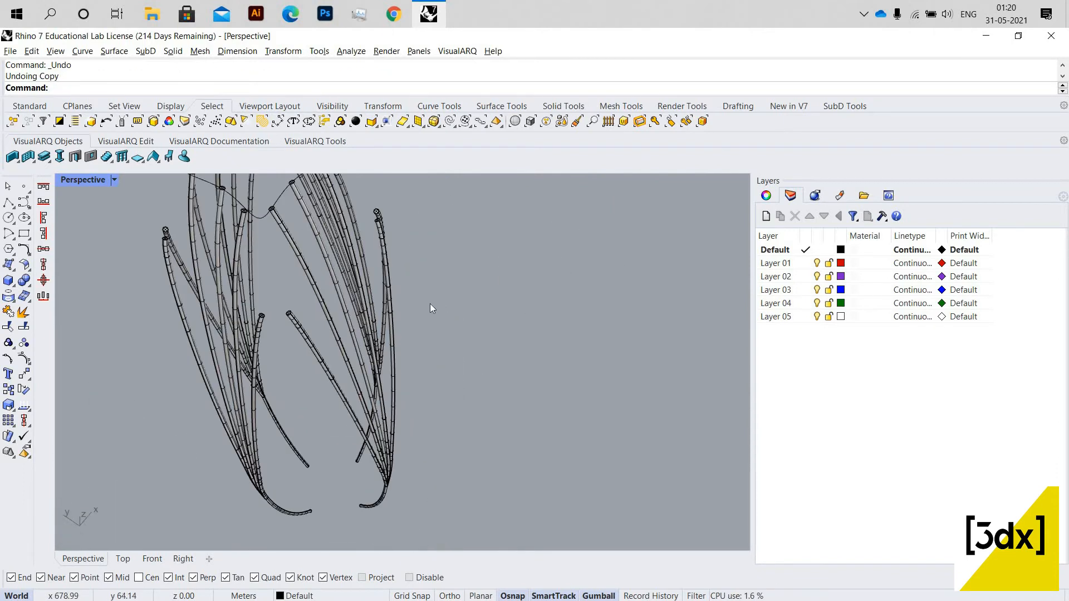
pyautogui.hotkey('ctrl', 'z')
pyautogui.scroll(-7, 439, 356)
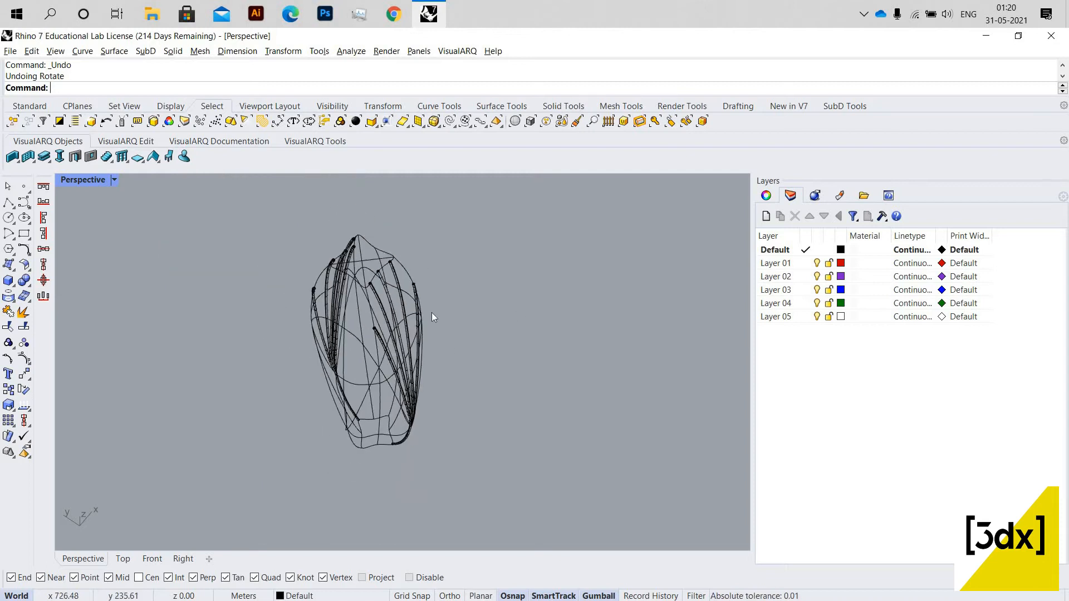
# Draw a line across the top rim curve between the midpoints of two opposite sides.
pyautogui.scroll(7, 318, 223)
pyautogui.scroll(-6, 405, 318)
pyautogui.scroll(7, 423, 329)
pyautogui.scroll(2, 431, 355)
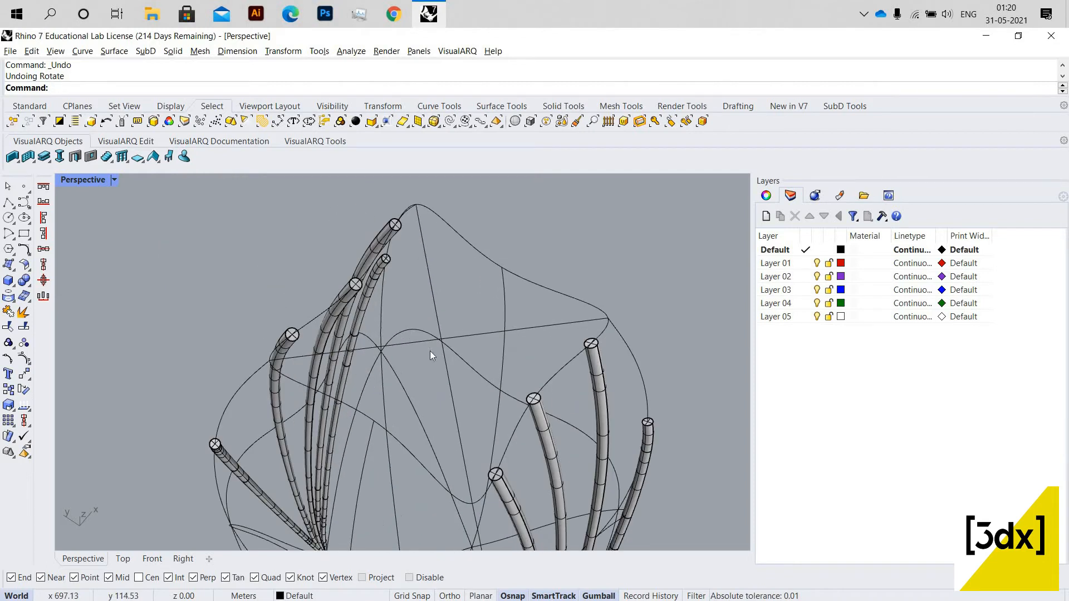
pyautogui.press('Return')
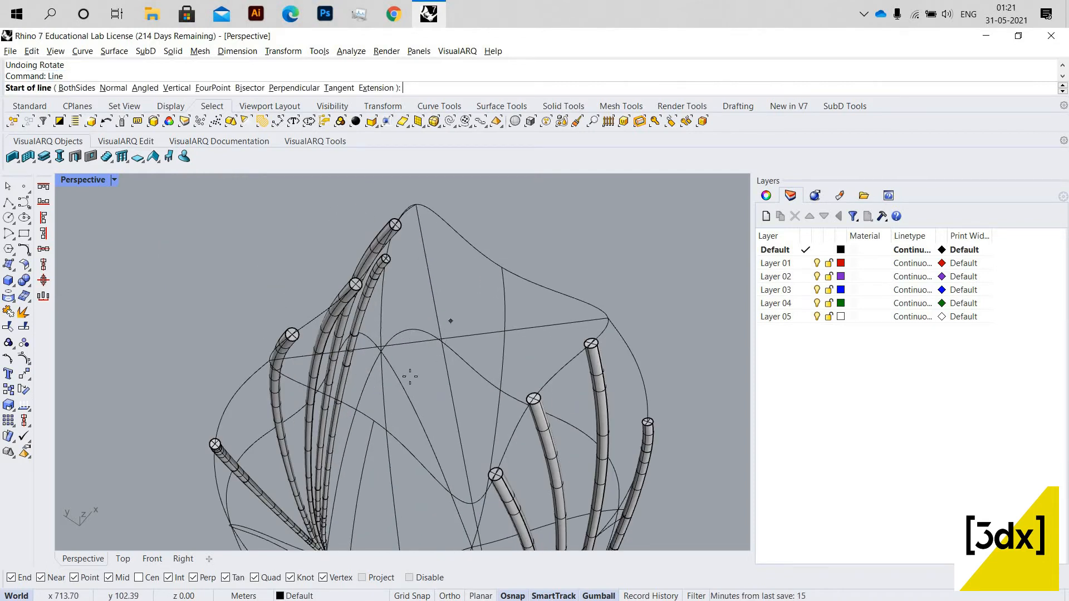
pyautogui.click(374, 420)
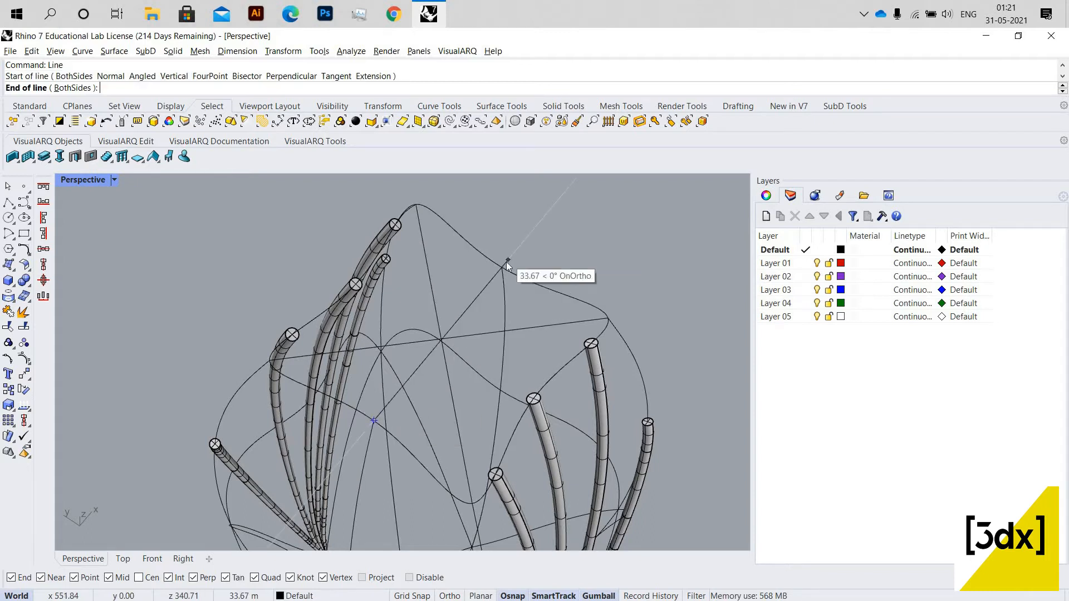
pyautogui.click(504, 266)
pyautogui.scroll(-10, 615, 252)
pyautogui.scroll(7, 585, 358)
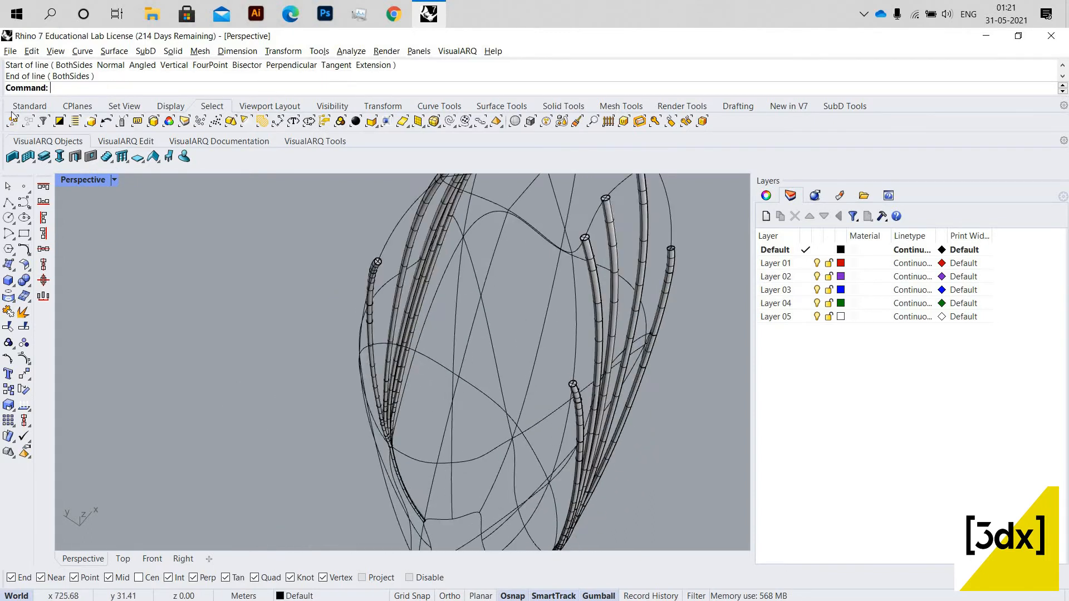
pyautogui.scroll(-6, 545, 221)
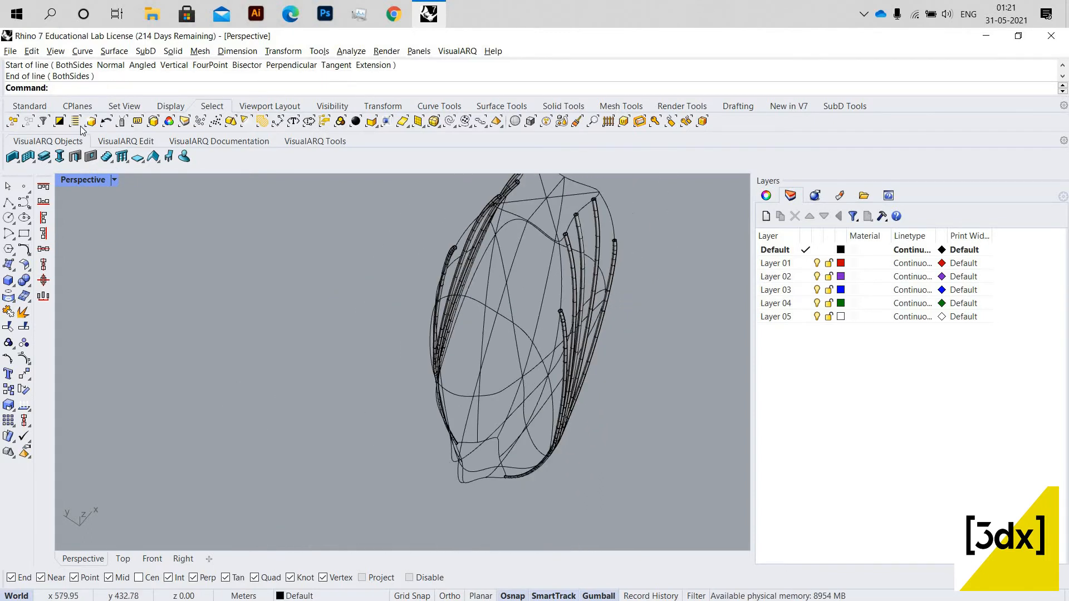
pyautogui.click(363, 326)
pyautogui.scroll(-5, 335, 254)
pyautogui.scroll(4, 319, 271)
pyautogui.keyDown('shift'); pyautogui.moveTo(319, 270); pyautogui.dragTo(361, 208, button='right'); pyautogui.keyUp('shift')
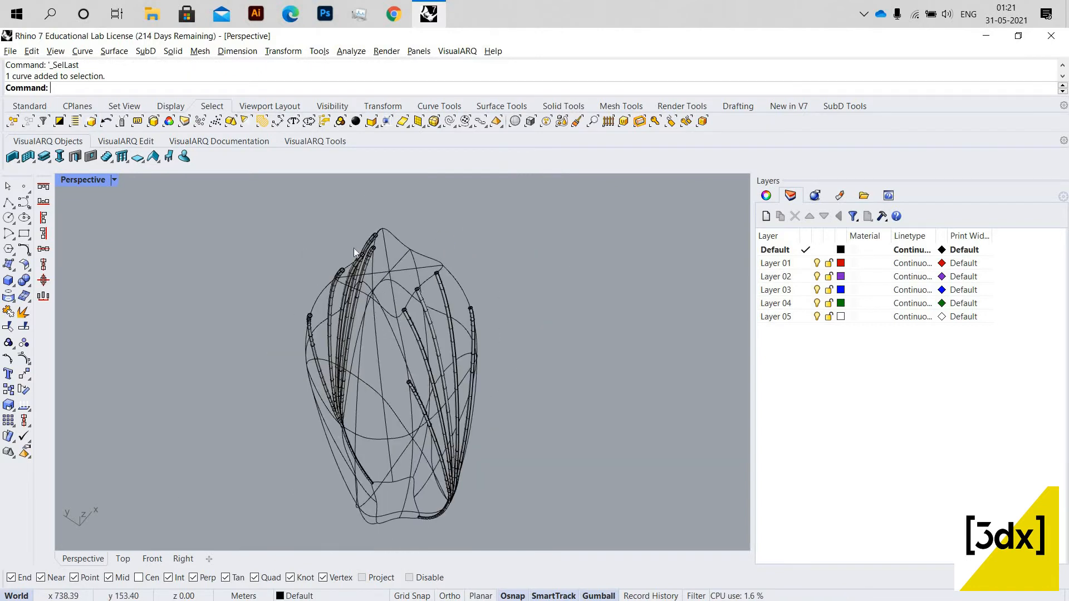
# Rotate a copy of all the pipes in both fans by 90° about the crossing point of the rim lines.
pyautogui.scroll(5, 318, 365)
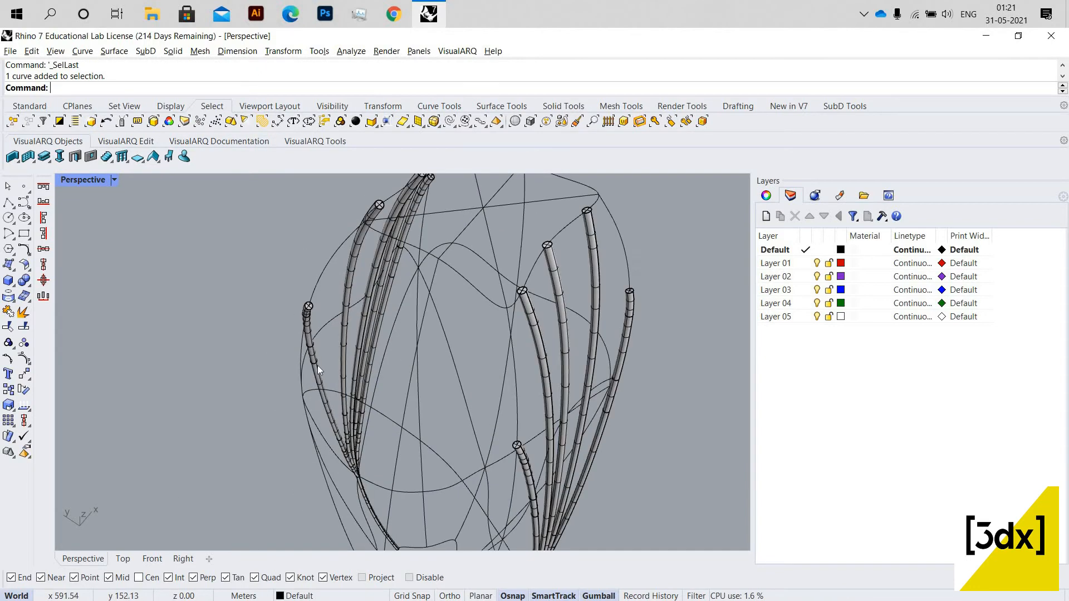
pyautogui.click(317, 363)
pyautogui.keyDown('shift'); pyautogui.click(384, 307); pyautogui.keyUp('shift')
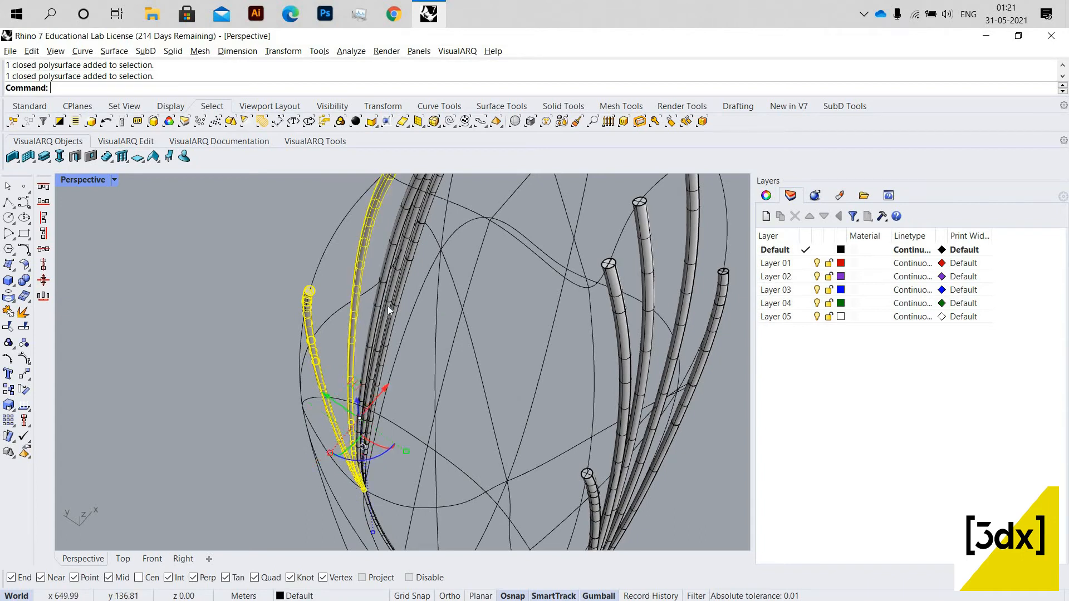
pyautogui.keyDown('shift'); pyautogui.click(387, 306); pyautogui.keyUp('shift')
pyautogui.keyDown('shift'); pyautogui.click(399, 295); pyautogui.keyUp('shift')
pyautogui.keyDown('shift'); pyautogui.click(410, 323); pyautogui.keyUp('shift')
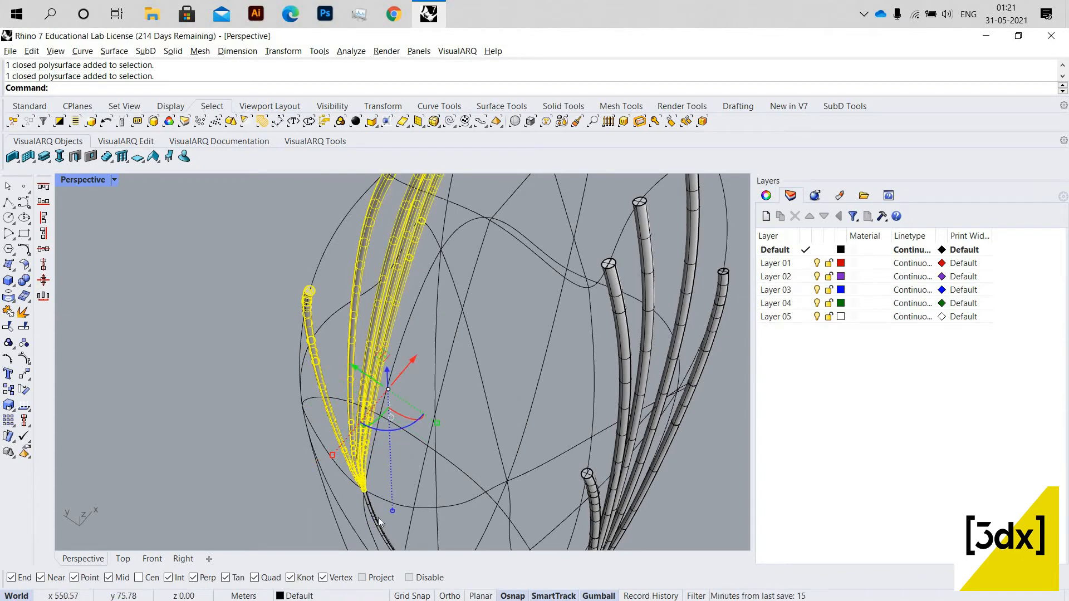
pyautogui.moveTo(402, 366); pyautogui.dragTo(441, 300, button='right')
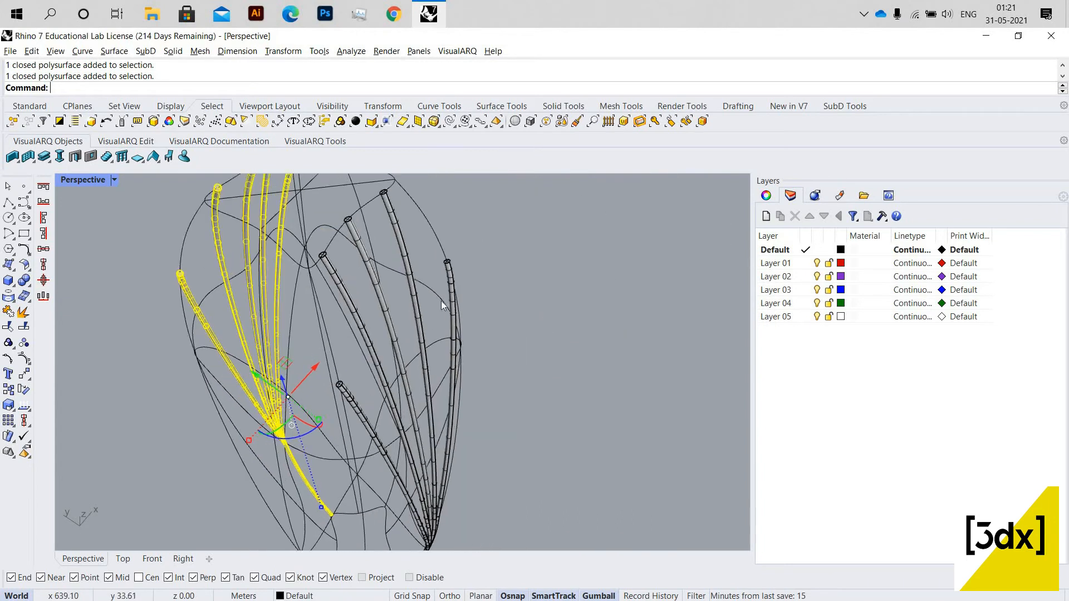
pyautogui.keyDown('shift'); pyautogui.click(395, 307); pyautogui.keyUp('shift')
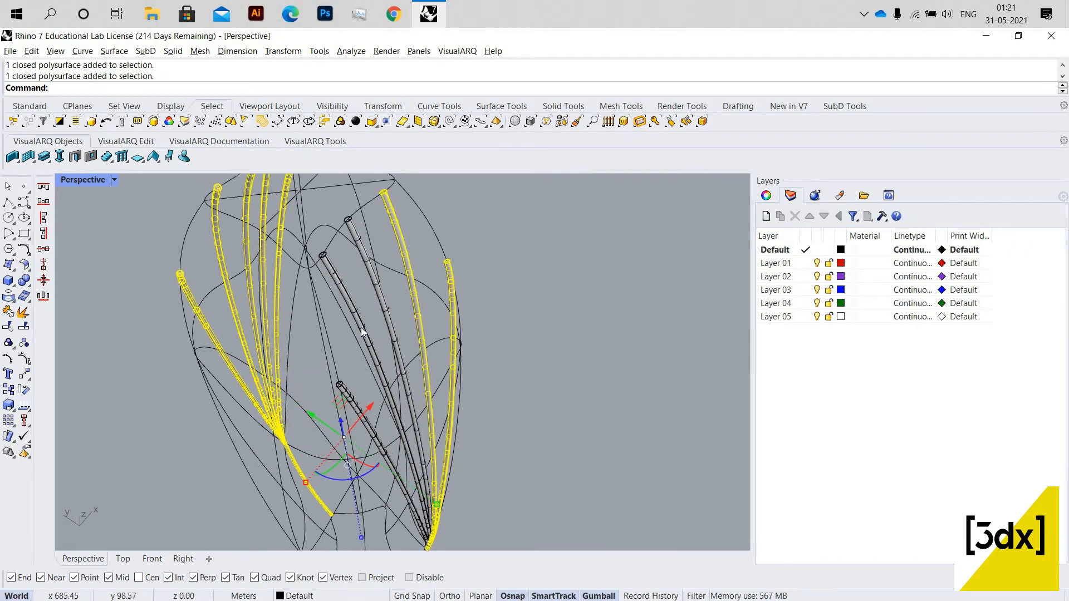
pyautogui.moveTo(391, 518); pyautogui.dragTo(413, 505, button='right')
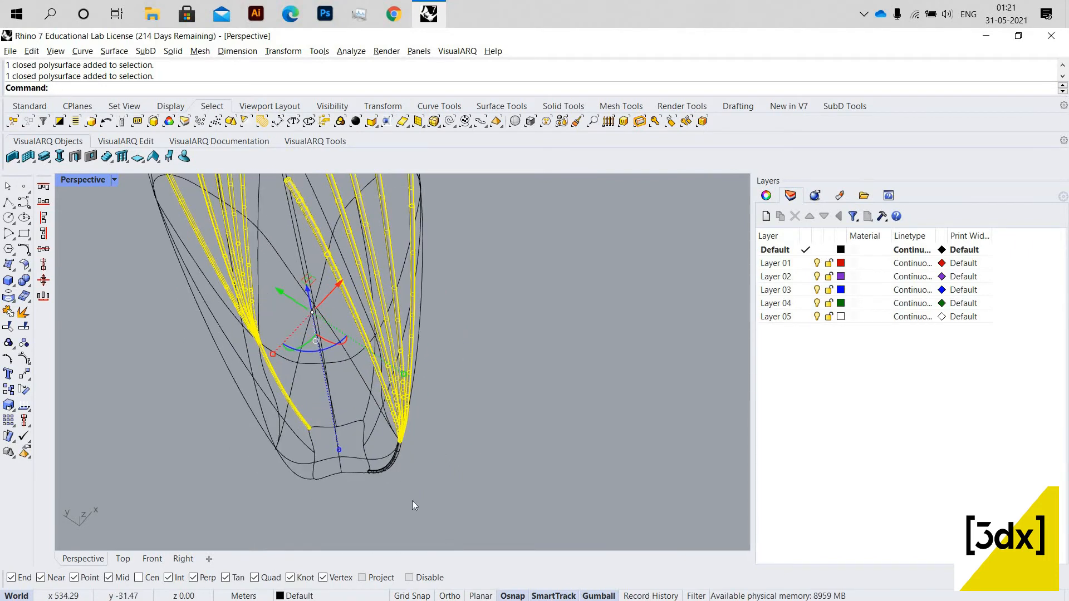
pyautogui.scroll(-8, 436, 462)
pyautogui.moveTo(421, 390)
pyautogui.mouseDown(button='right')
pyautogui.moveTo(399, 399)
pyautogui.moveTo(426, 397)
pyautogui.mouseUp(button='right')
pyautogui.scroll(5, 399, 399)
pyautogui.scroll(3, 425, 397)
pyautogui.write('rotate')
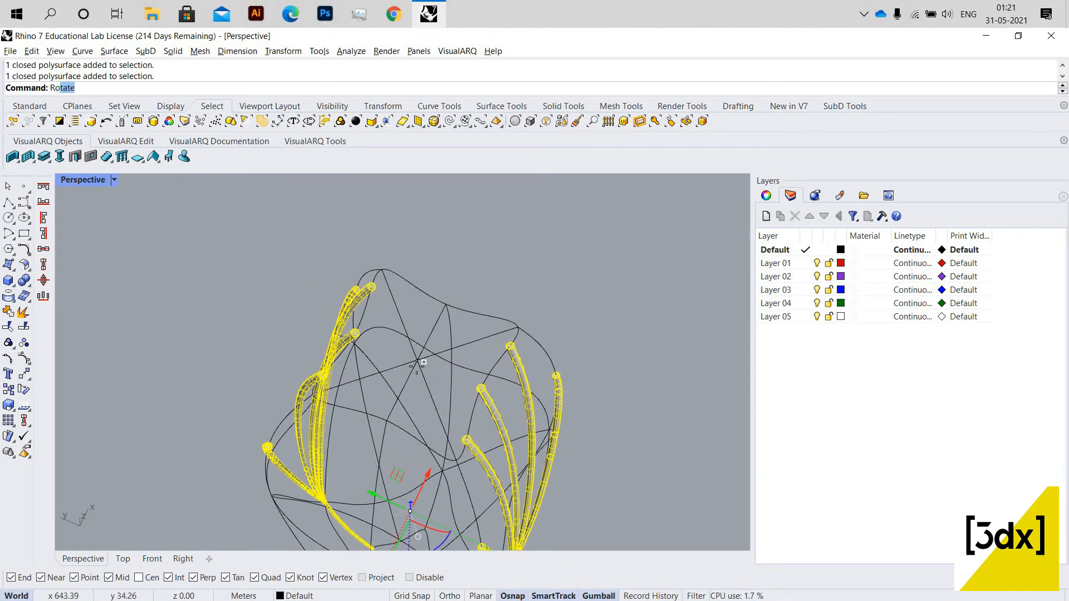
pyautogui.press('Return')
pyautogui.click(442, 368)
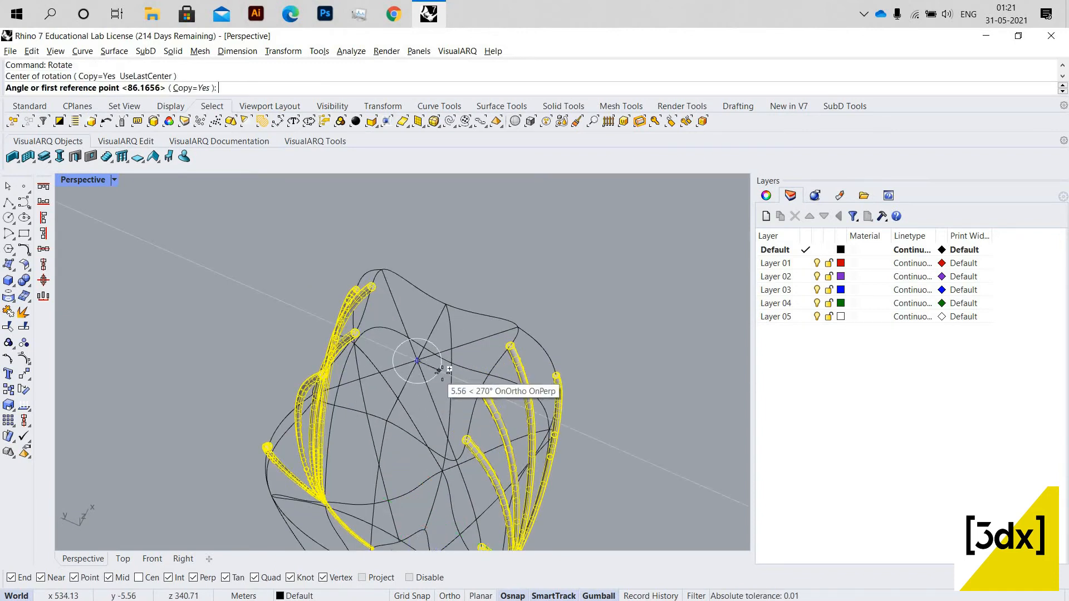
pyautogui.click(449, 308)
pyautogui.click(449, 305)
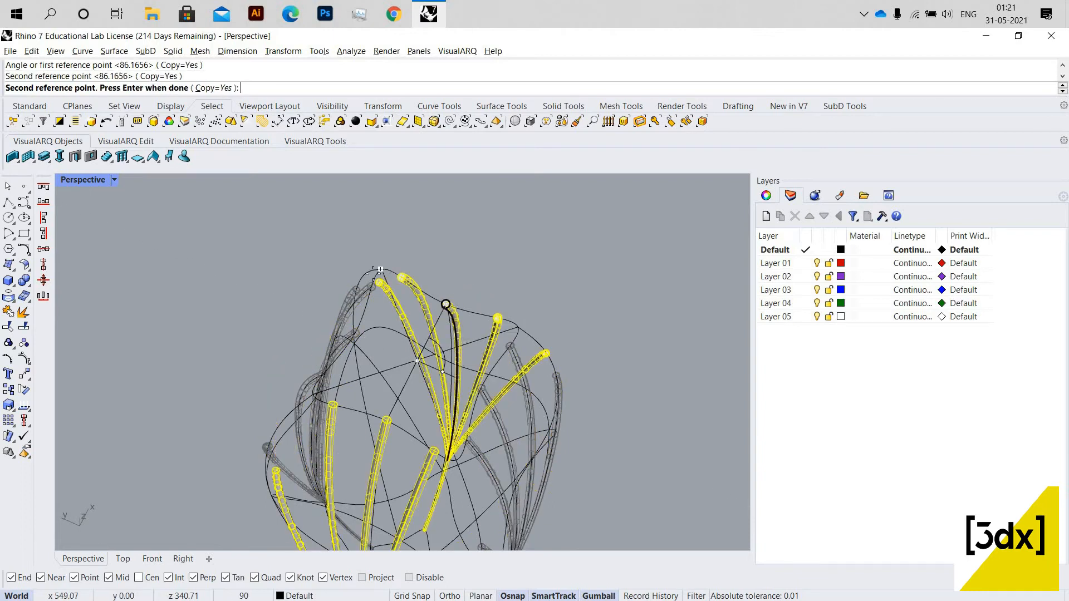
pyautogui.press('Return')
pyautogui.press('Escape')
# Draw a line across the solid shell's outer rim between two opposite sides.
pyautogui.scroll(-12, 371, 310)
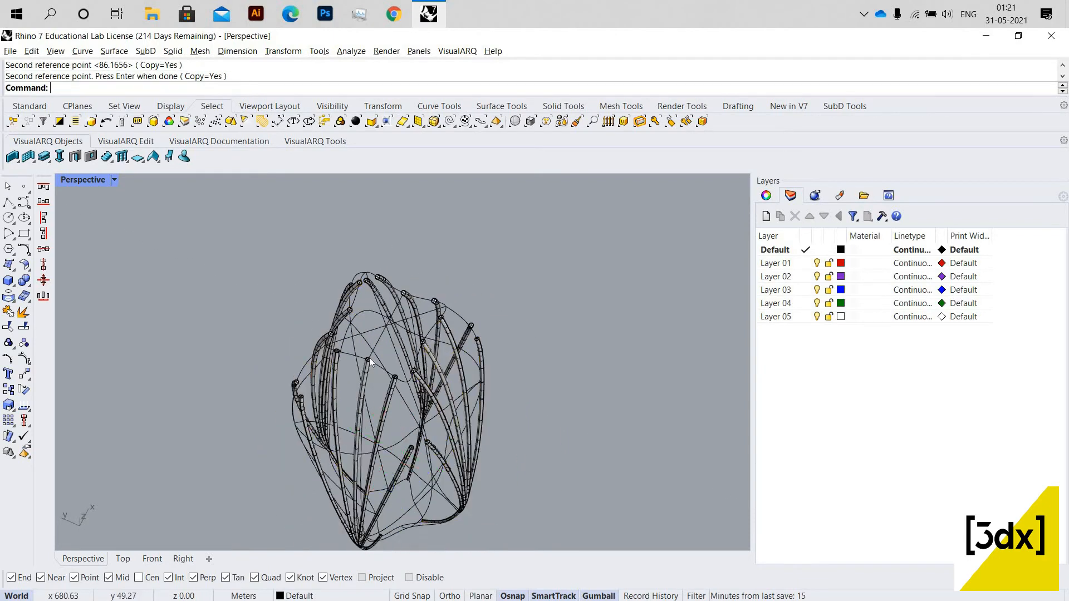
pyautogui.scroll(8, 372, 346)
pyautogui.scroll(4, 301, 292)
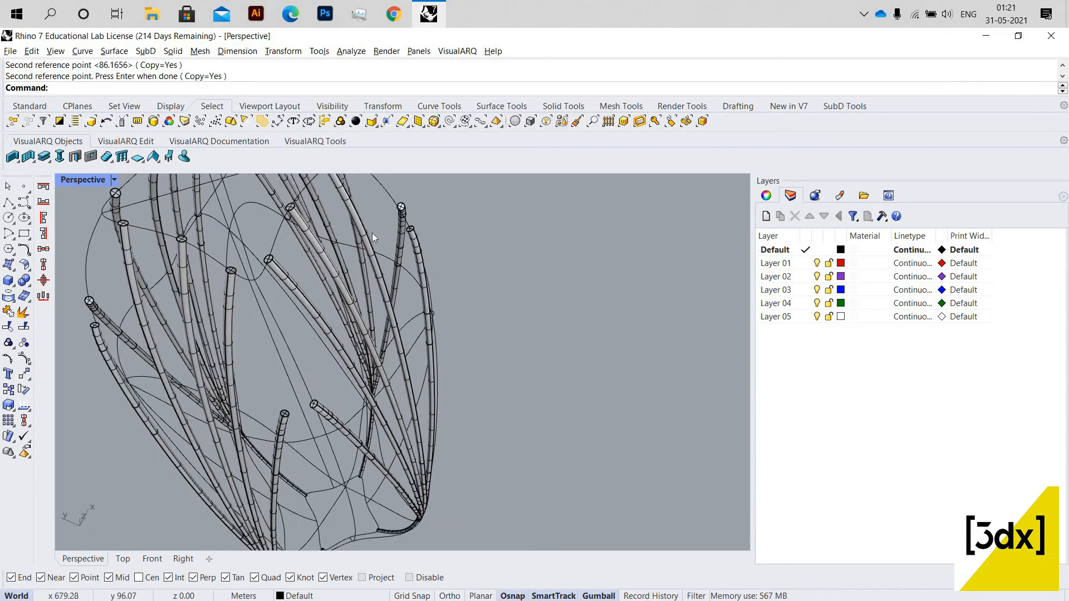
pyautogui.scroll(-12, 363, 227)
pyautogui.scroll(6, 204, 372)
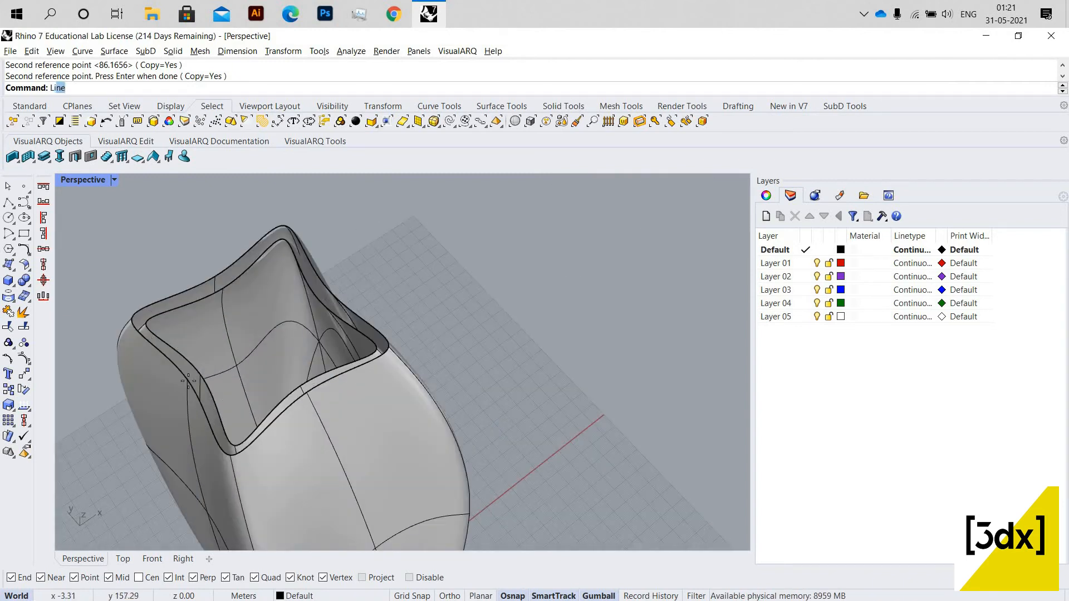
pyautogui.press('Return')
pyautogui.click(188, 379)
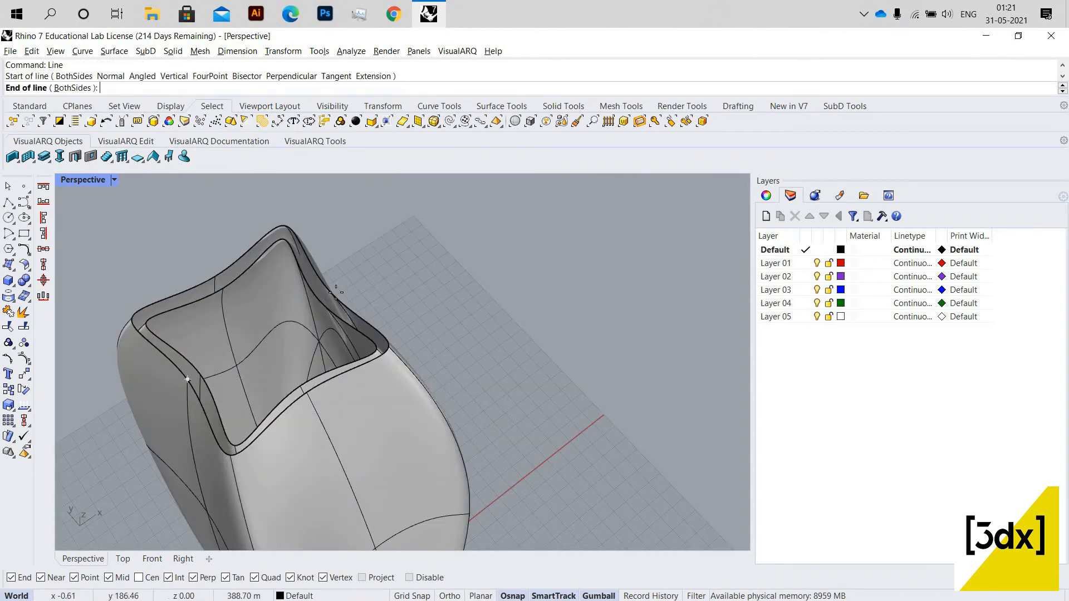
pyautogui.click(310, 333)
# Hide all the curves except the line joining the midpoints of opposite rim sides above the pipes.
pyautogui.scroll(-6, 507, 223)
pyautogui.scroll(7, 423, 234)
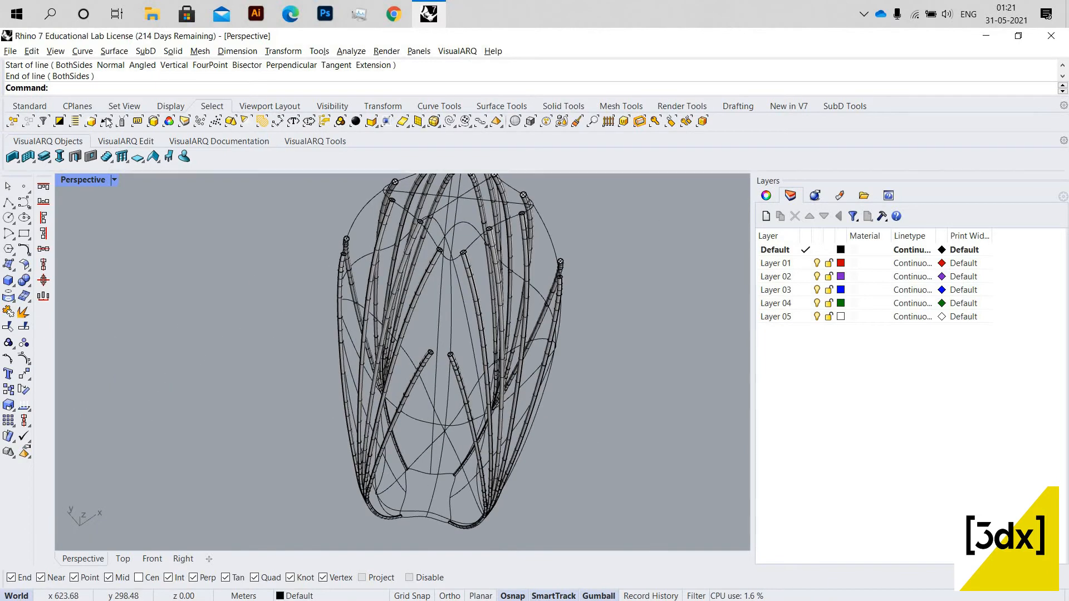
pyautogui.click(92, 121)
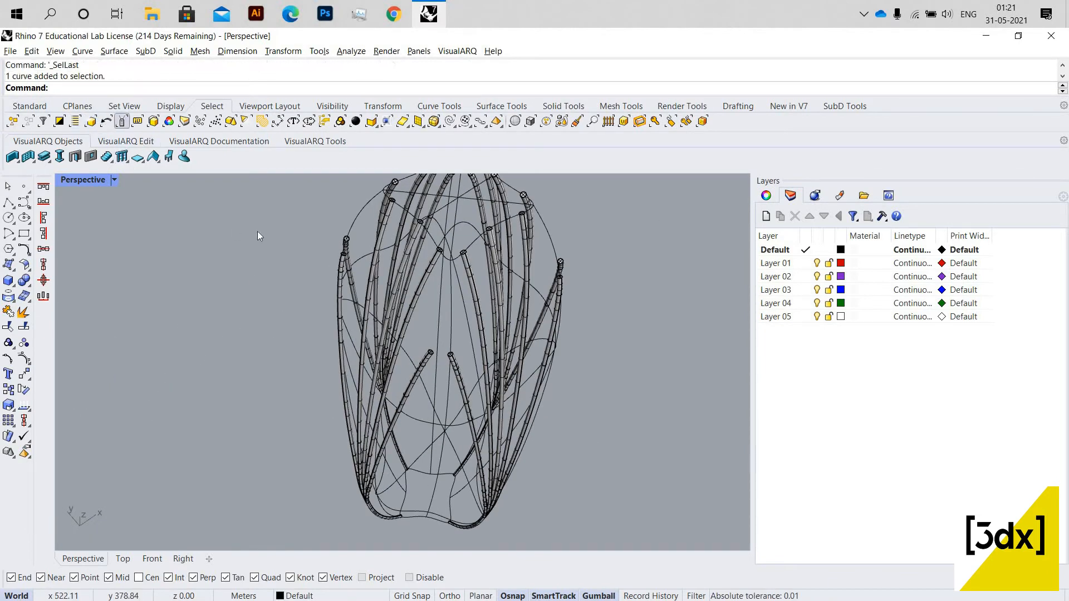
pyautogui.scroll(-5, 416, 271)
pyautogui.scroll(4, 484, 283)
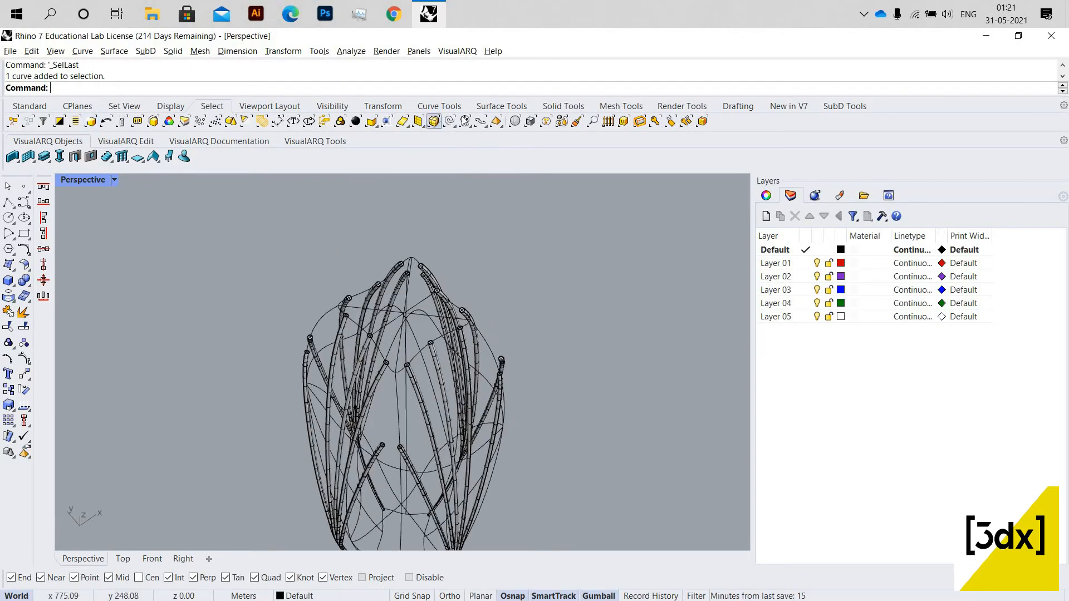
pyautogui.click(450, 121)
pyautogui.scroll(3, 370, 334)
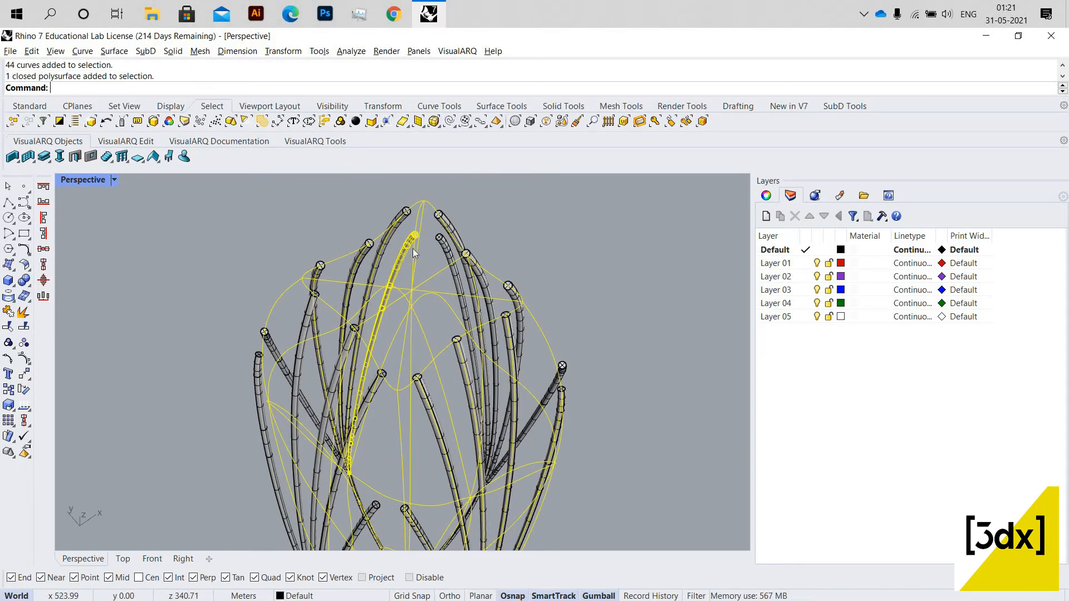
pyautogui.keyDown('ctrl'); pyautogui.click(440, 270); pyautogui.keyUp('ctrl')
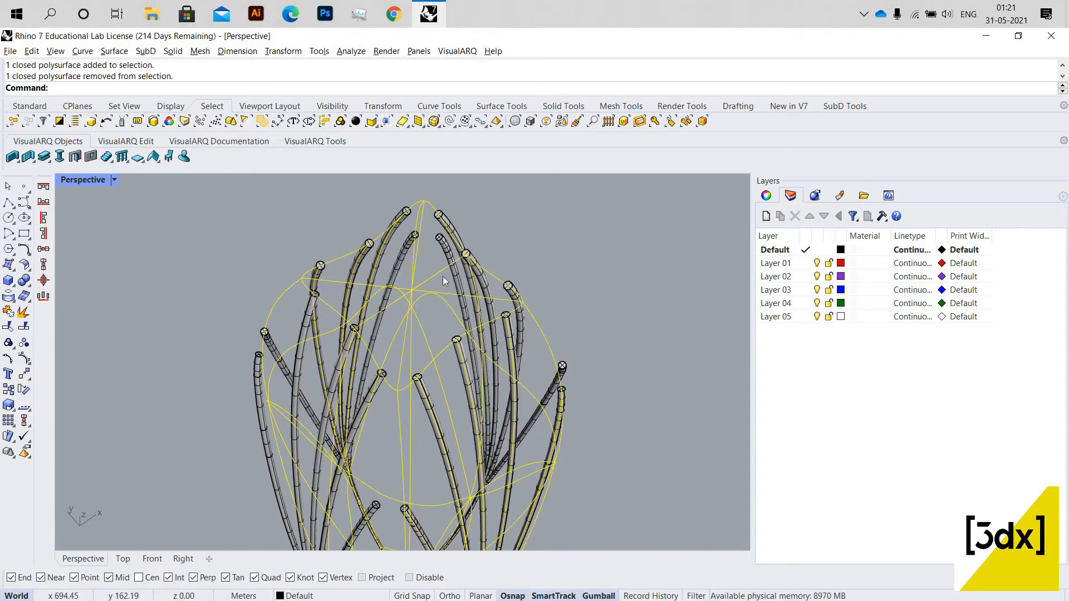
pyautogui.keyDown('ctrl'); pyautogui.click(442, 276); pyautogui.keyUp('ctrl')
pyautogui.middleClick(432, 282)
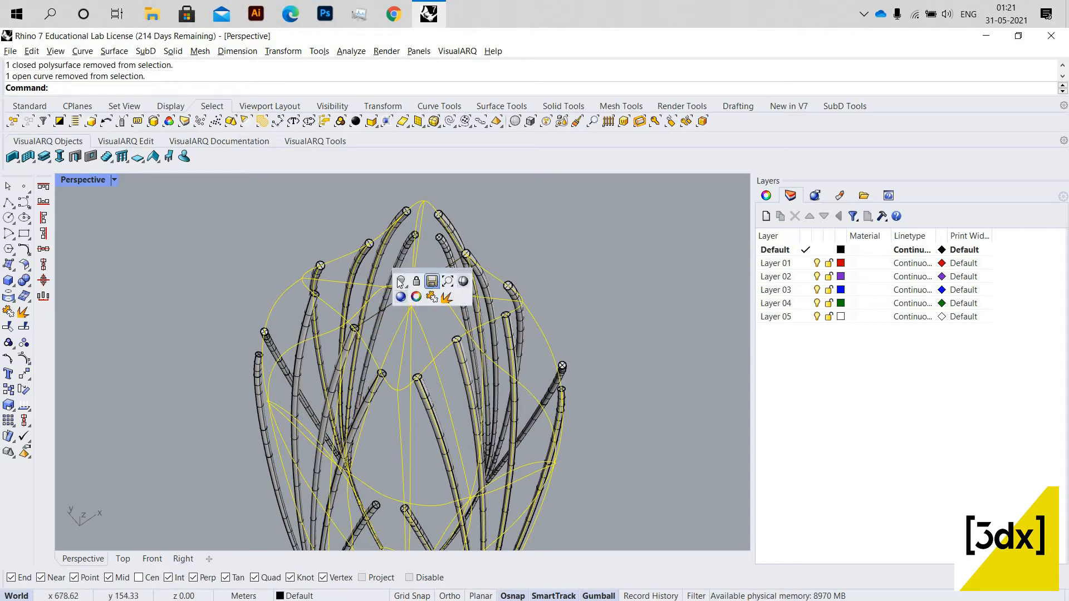
pyautogui.click(400, 280)
# Select all the original and rotated pipes, leaving the line across their top unselected.
pyautogui.scroll(-4, 457, 281)
pyautogui.scroll(-5, 418, 273)
pyautogui.moveTo(539, 429); pyautogui.dragTo(384, 318)
pyautogui.scroll(5, 445, 334)
pyautogui.click(312, 382)
pyautogui.scroll(-2, 424, 285)
pyautogui.click(424, 285)
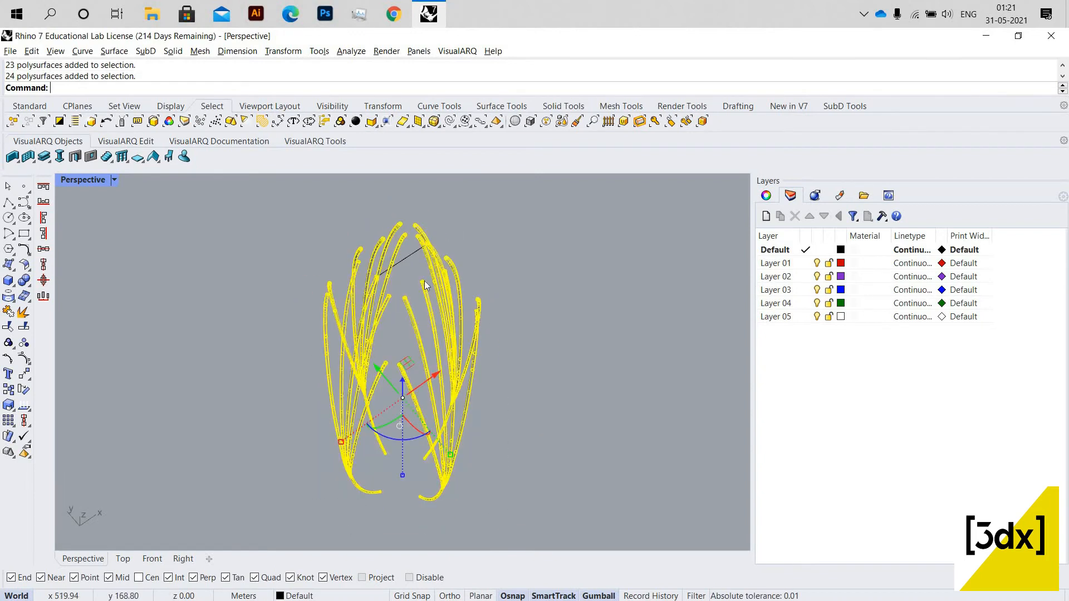
pyautogui.scroll(5, 424, 280)
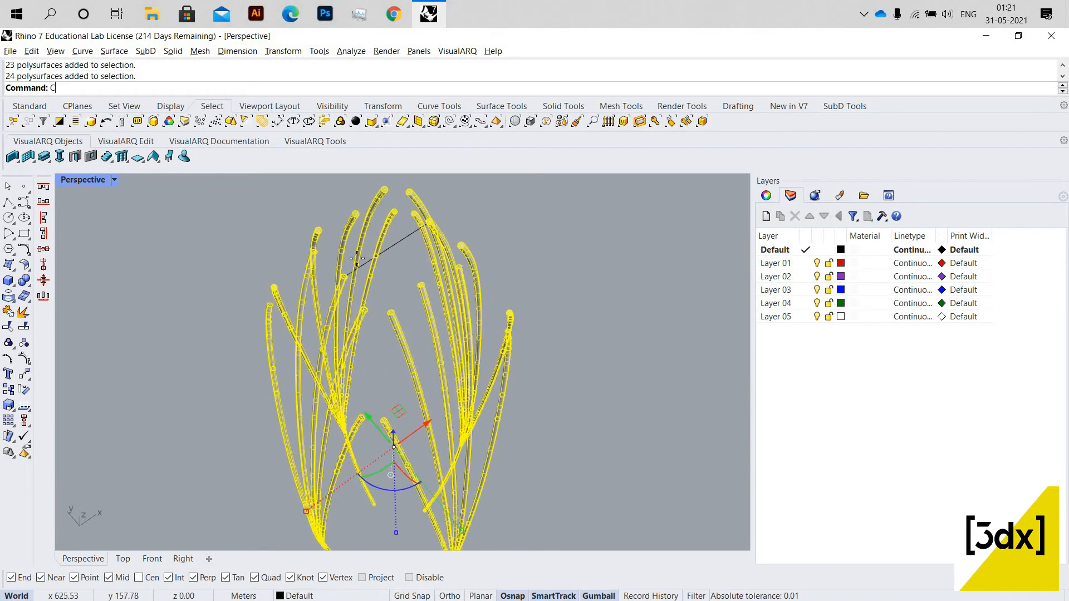
pyautogui.press('Return')
pyautogui.scroll(2, 375, 267)
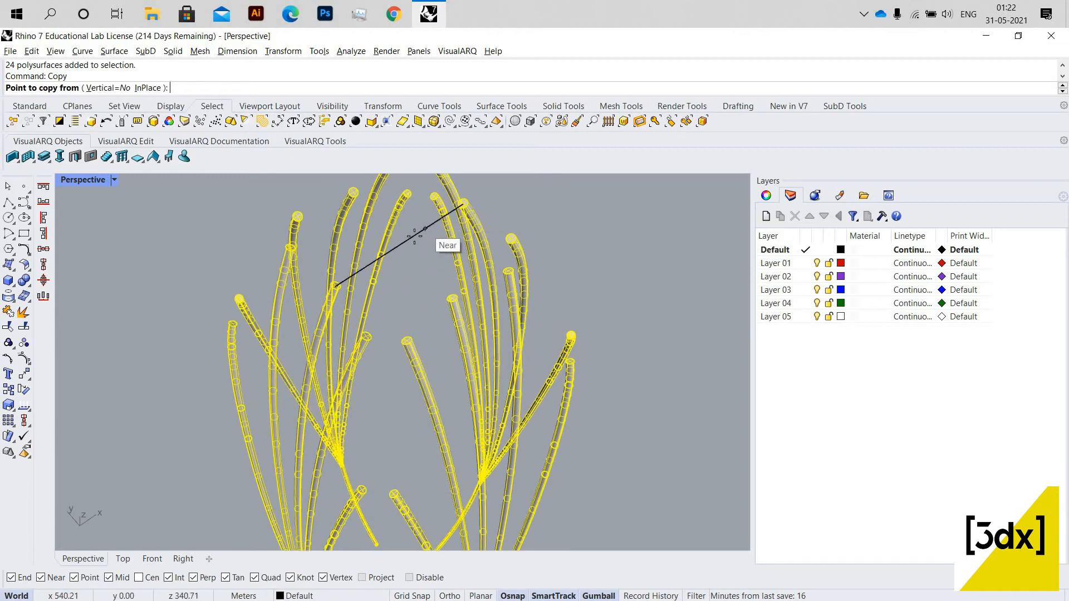
pyautogui.click(533, 238)
pyautogui.scroll(-6, 411, 384)
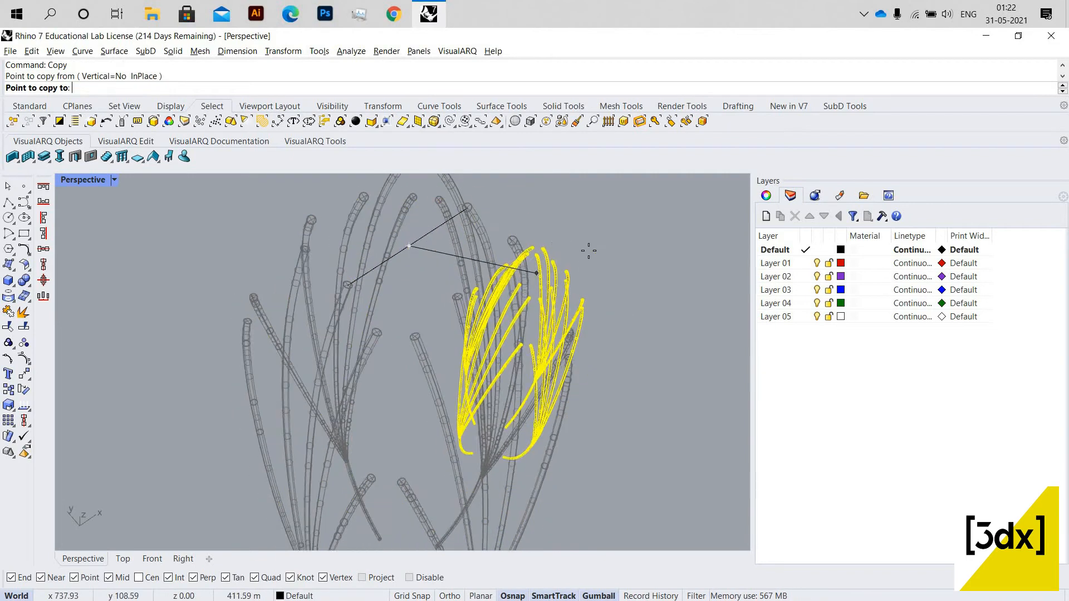
pyautogui.scroll(8, 410, 374)
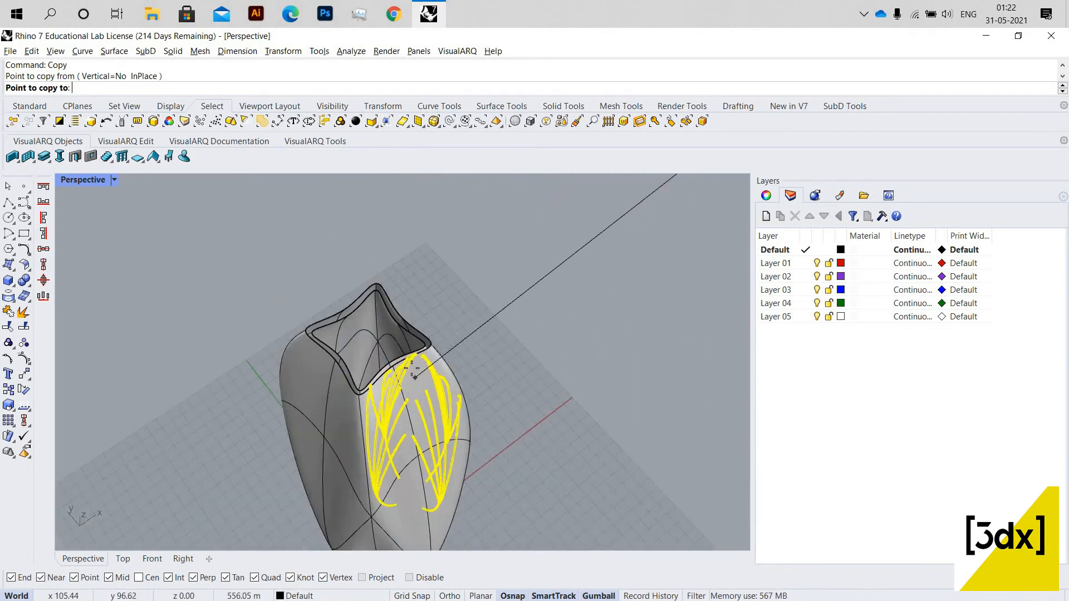
pyautogui.moveTo(460, 365); pyautogui.dragTo(393, 339, button='right')
pyautogui.scroll(-5, 390, 365)
pyautogui.press('Escape')
# Draw a reference line across the opening of the solid shell, joining the outer rim's midpoints on opposite sides.
pyautogui.scroll(5, 380, 369)
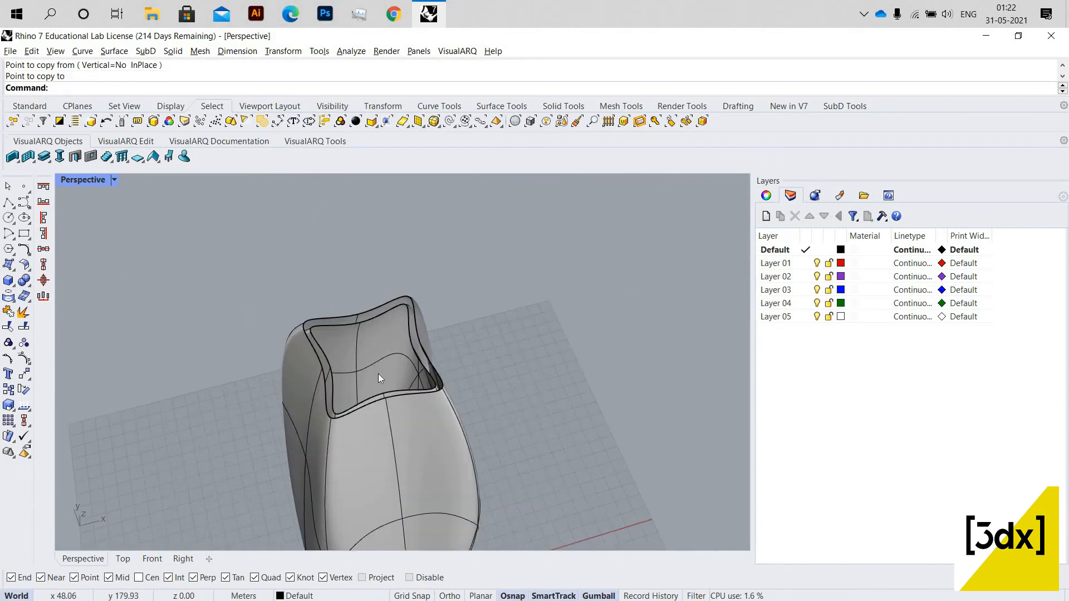
pyautogui.press('Return')
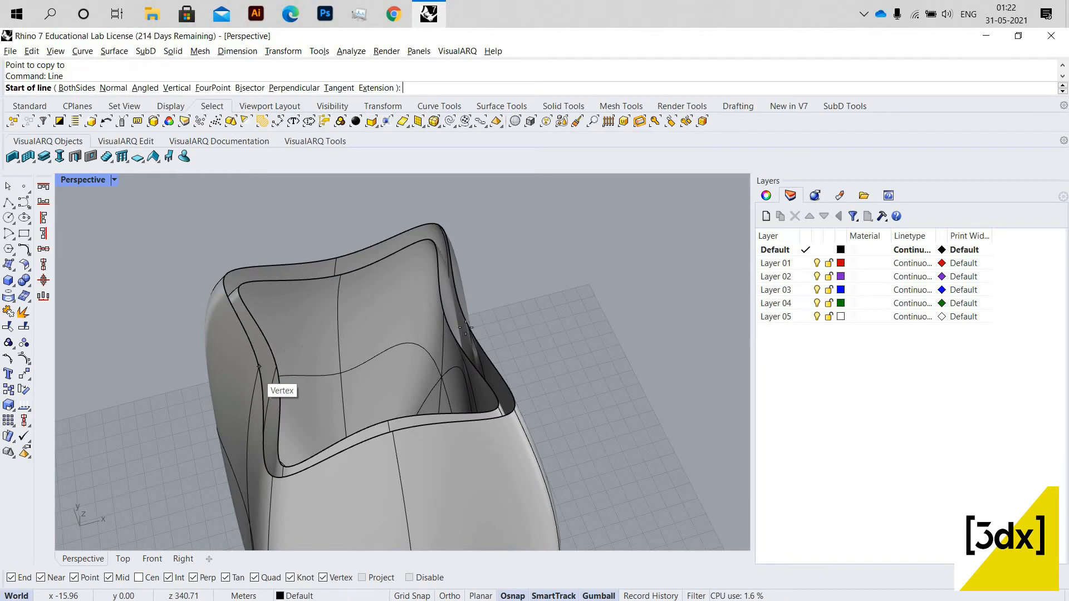
pyautogui.click(259, 366)
pyautogui.click(462, 315)
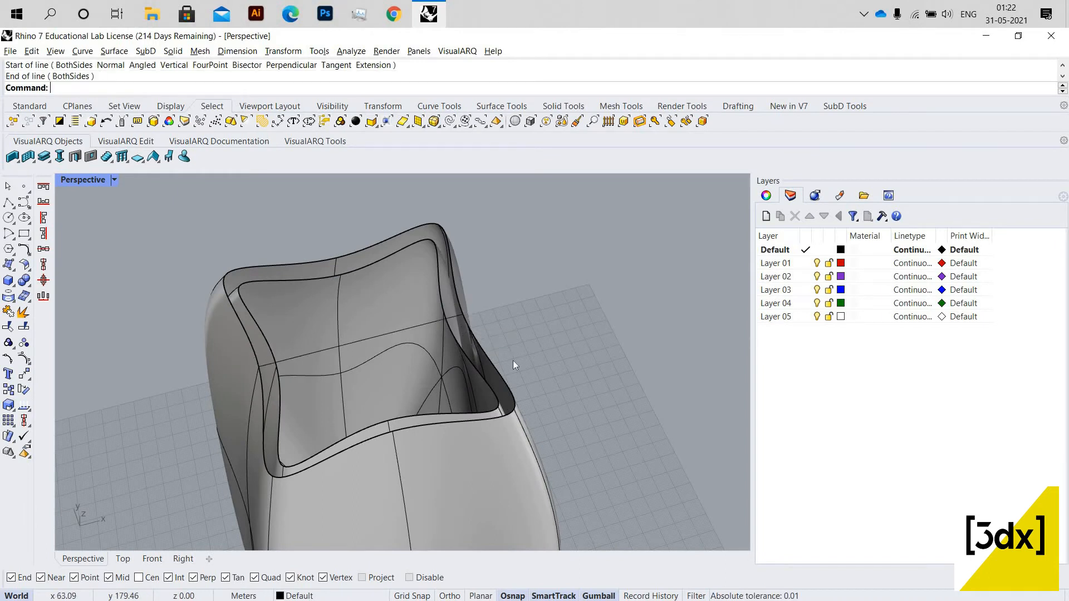
# Copy the selected pipes from the midpoint of their top line to the midpoint of the reference line across the shell's opening.
pyautogui.scroll(-10, 513, 360)
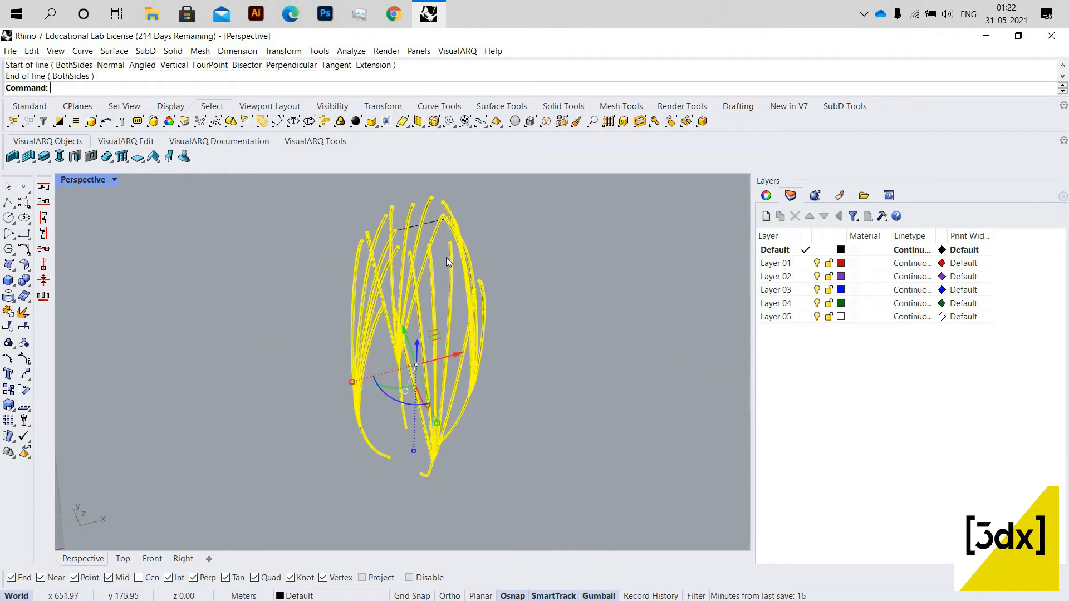
pyautogui.press('Return')
pyautogui.click(444, 220)
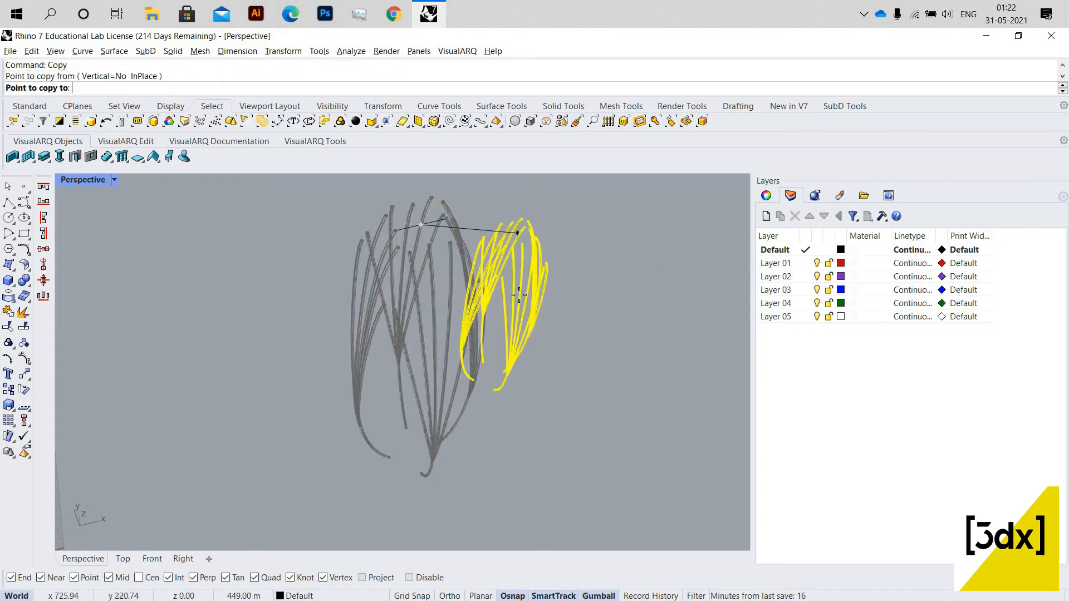
pyautogui.scroll(-10, 668, 276)
pyautogui.scroll(4, 501, 295)
pyautogui.scroll(8, 445, 312)
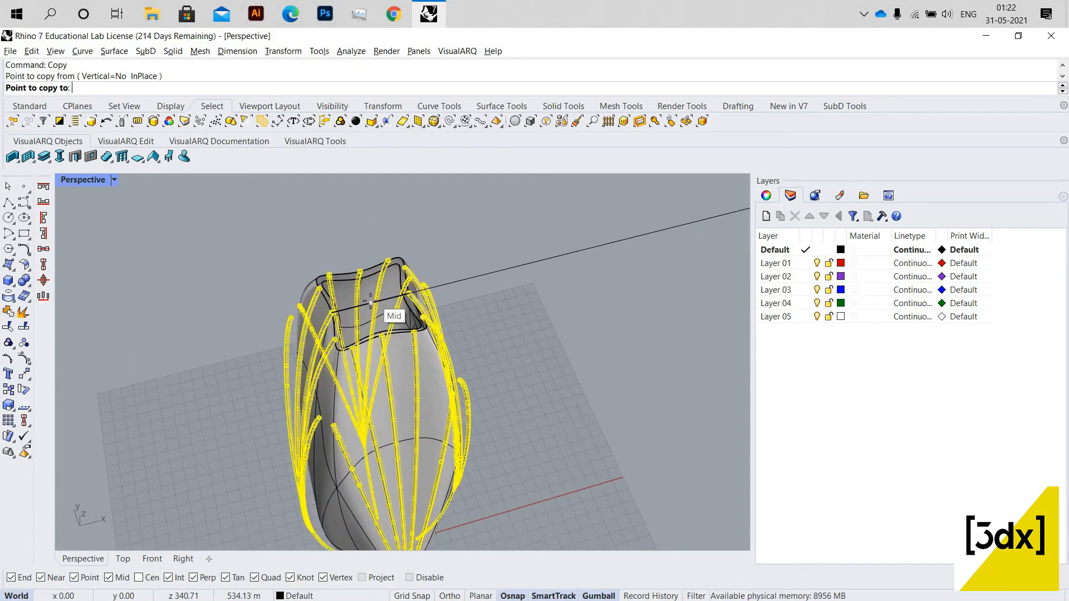
pyautogui.click(371, 303)
pyautogui.press('Return')
# Examine from several sides how the copied pipes fit against the solid shell.
pyautogui.scroll(-4, 431, 273)
pyautogui.scroll(4, 431, 332)
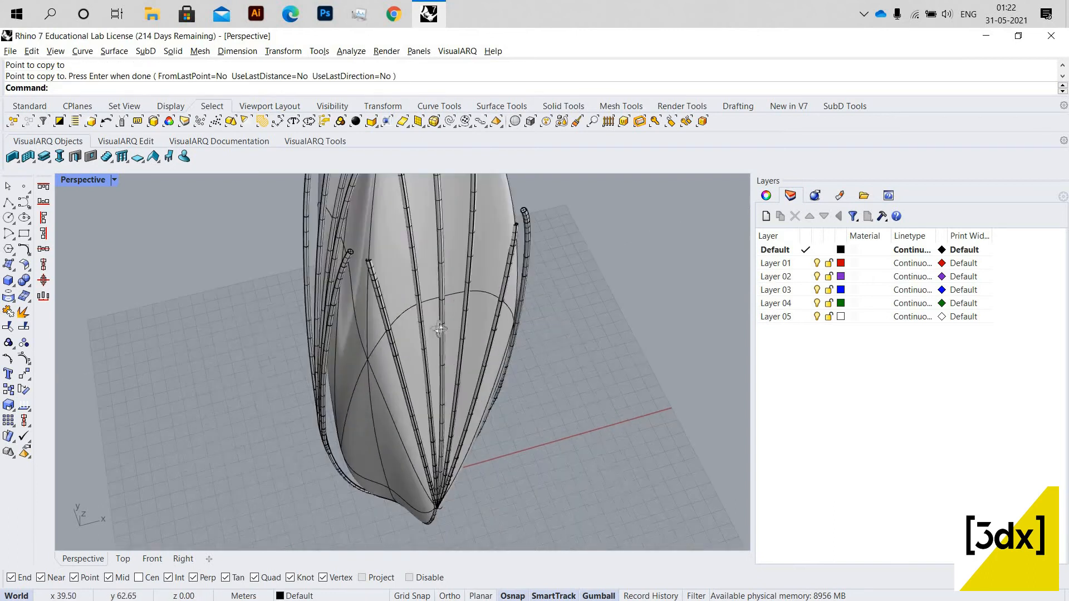
pyautogui.moveTo(438, 329); pyautogui.dragTo(245, 334, button='right')
pyautogui.scroll(-6, 248, 337)
pyautogui.moveTo(305, 364); pyautogui.dragTo(362, 365, button='right')
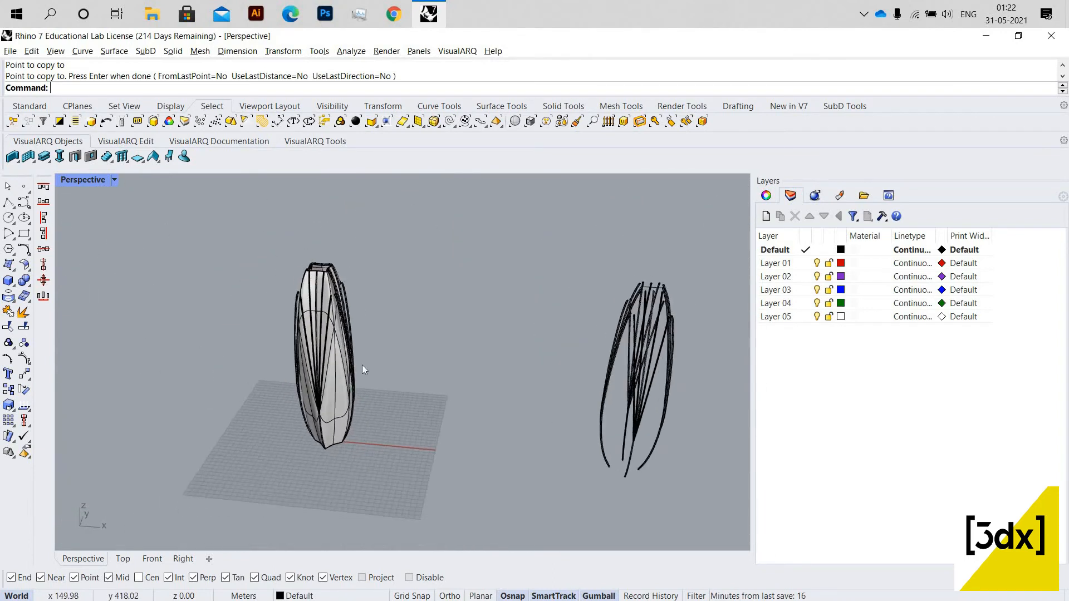
pyautogui.scroll(5, 362, 365)
pyautogui.scroll(-5, 360, 443)
pyautogui.scroll(6, 359, 443)
pyautogui.moveTo(360, 443); pyautogui.dragTo(392, 427, button='right')
pyautogui.click(393, 415)
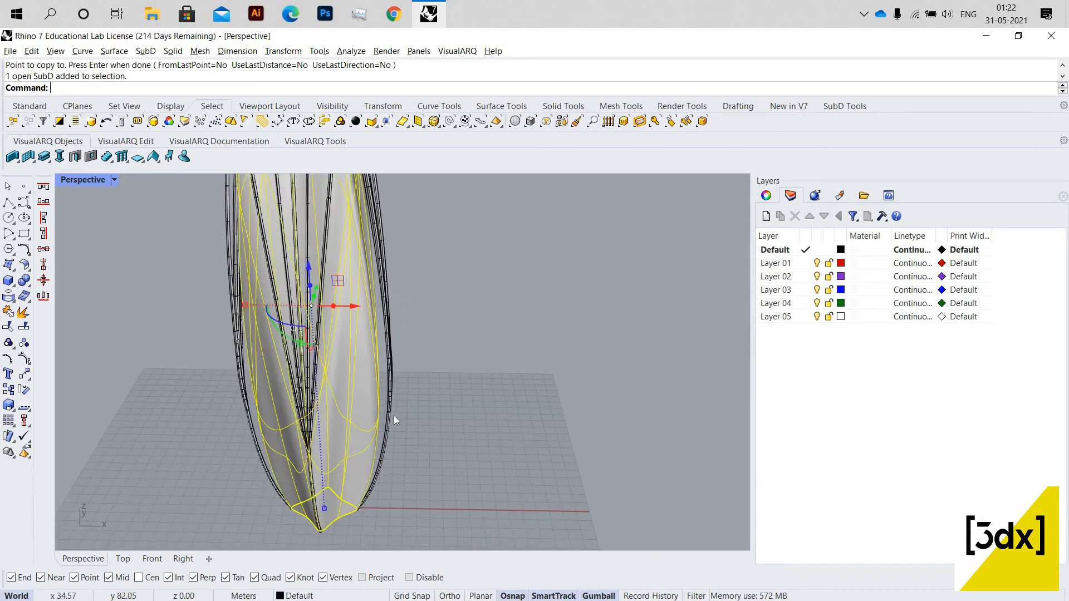
pyautogui.scroll(-1, 402, 402)
pyautogui.press('Escape')
pyautogui.moveTo(410, 355); pyautogui.dragTo(388, 366, button='right')
pyautogui.scroll(5, 392, 362)
pyautogui.click(400, 365)
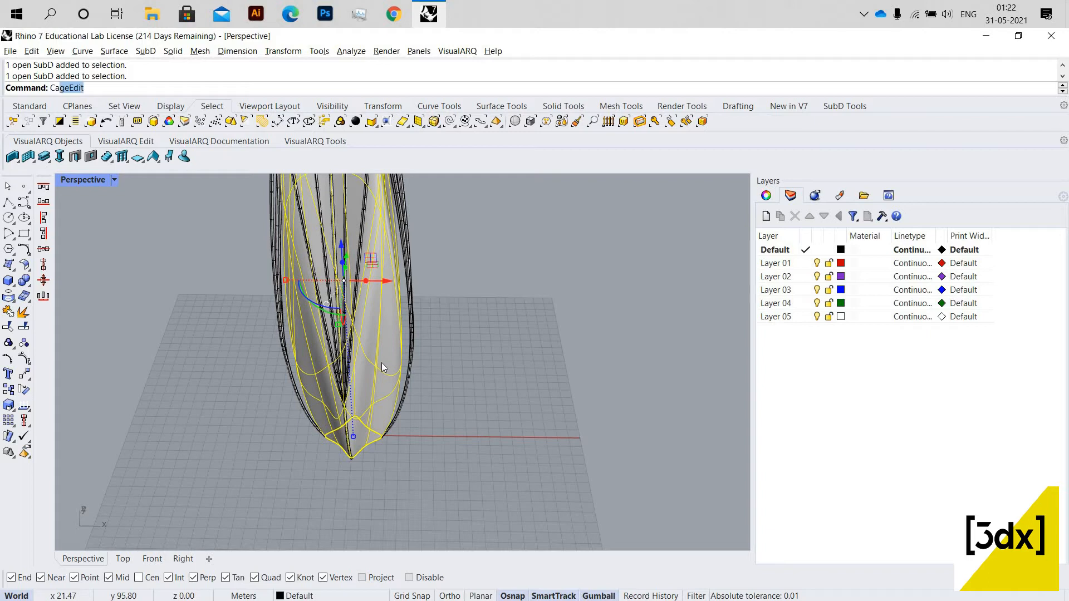
pyautogui.press('Return')
pyautogui.press('Escape')
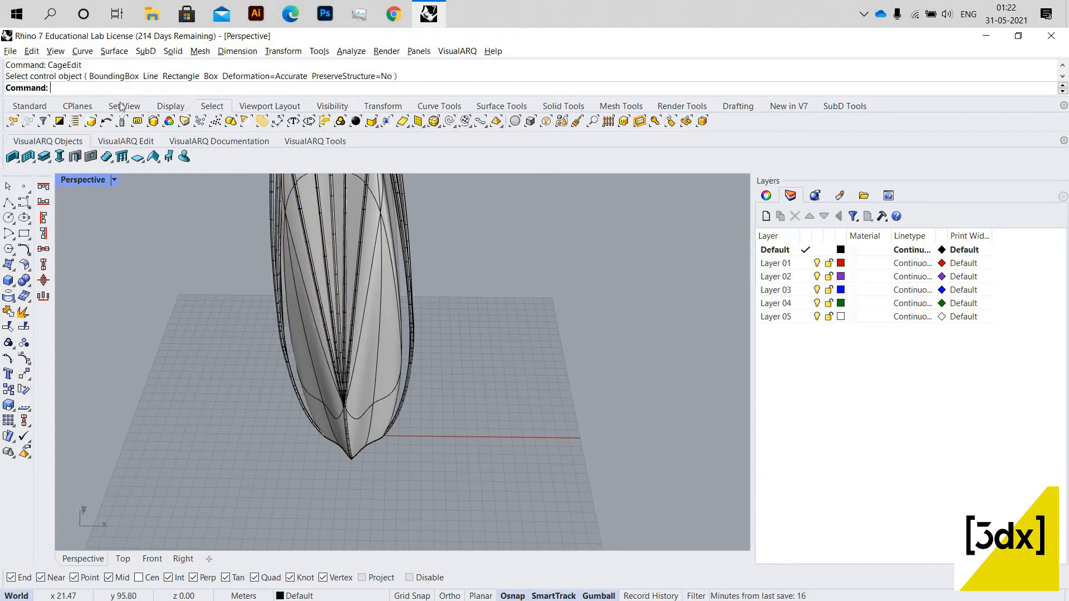
pyautogui.press('Return')
pyautogui.press('Escape')
# Apply CageEdit to the shell with a World bounding-box cage, four points and degree 3 in each direction, and Global region.
pyautogui.click(269, 255)
pyautogui.press('Return')
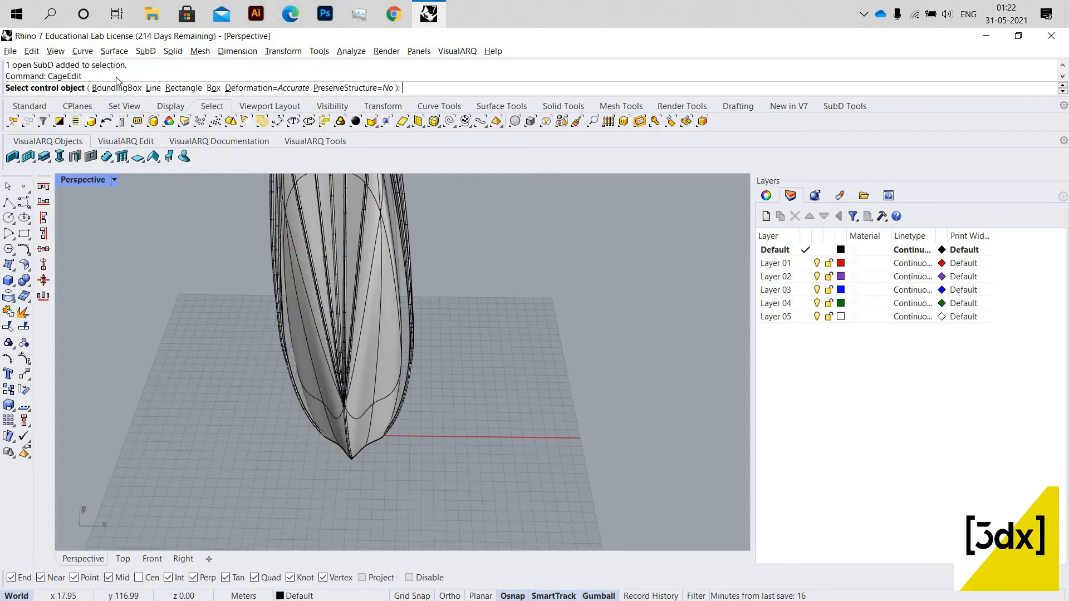
pyautogui.write('b')
pyautogui.press('Return')
pyautogui.press('Return')
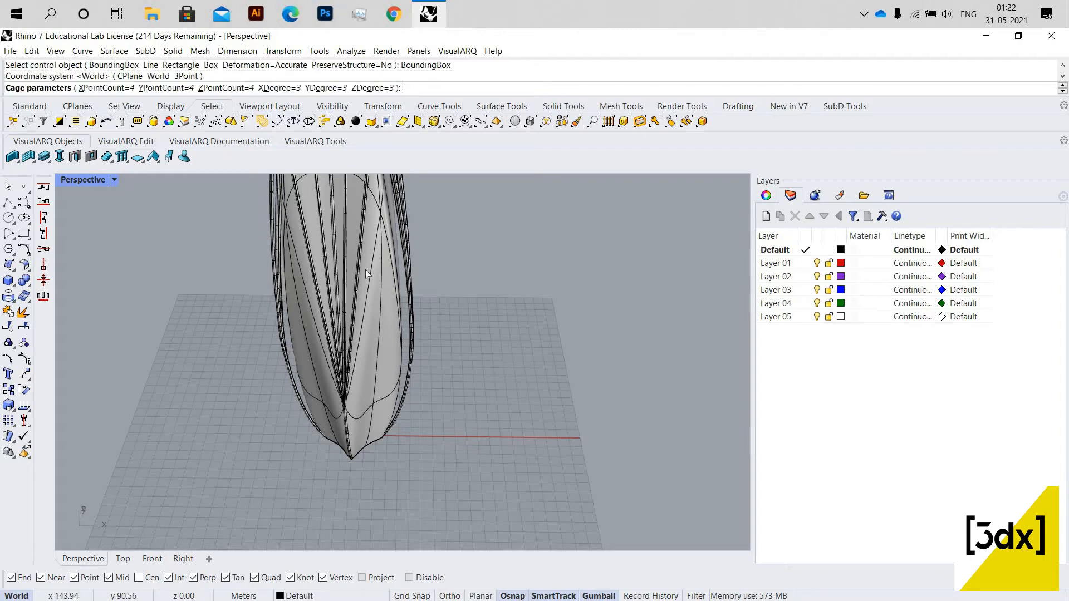
pyautogui.press('Return')
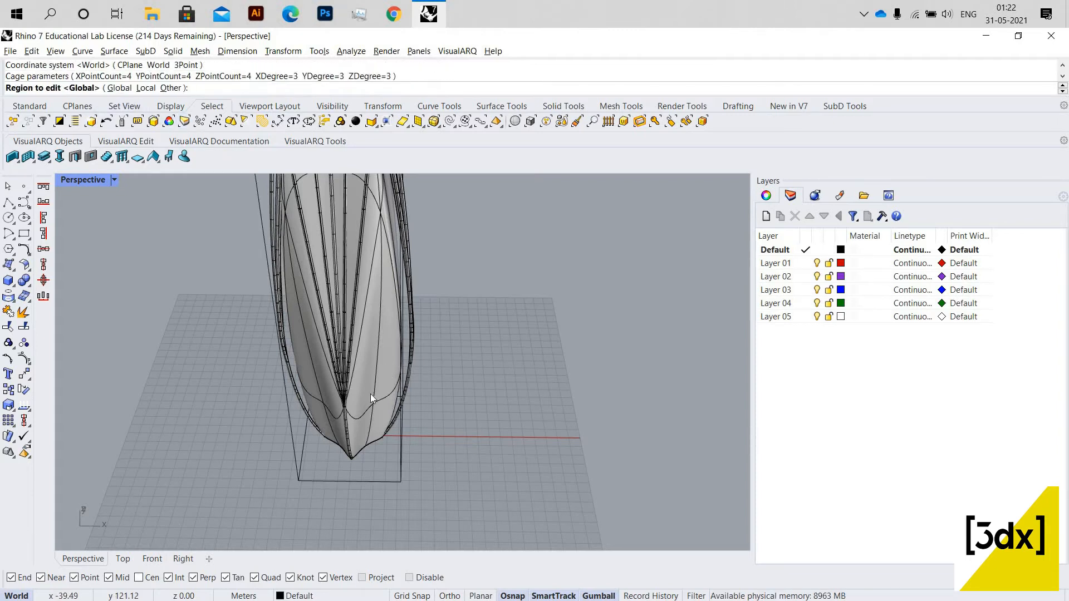
pyautogui.press('Return')
# Select the 16 cage points of the lower middle tier around the shell.
pyautogui.moveTo(322, 400); pyautogui.dragTo(353, 360, button='right')
pyautogui.scroll(-5, 244, 336)
pyautogui.scroll(4, 267, 405)
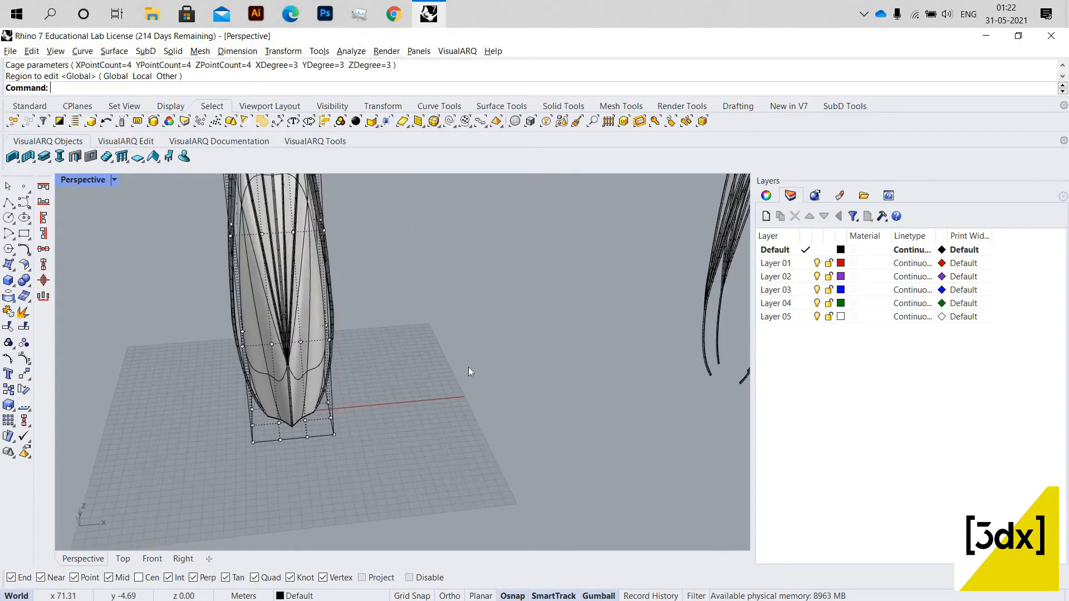
pyautogui.moveTo(431, 365); pyautogui.dragTo(179, 291)
pyautogui.scroll(3, 291, 360)
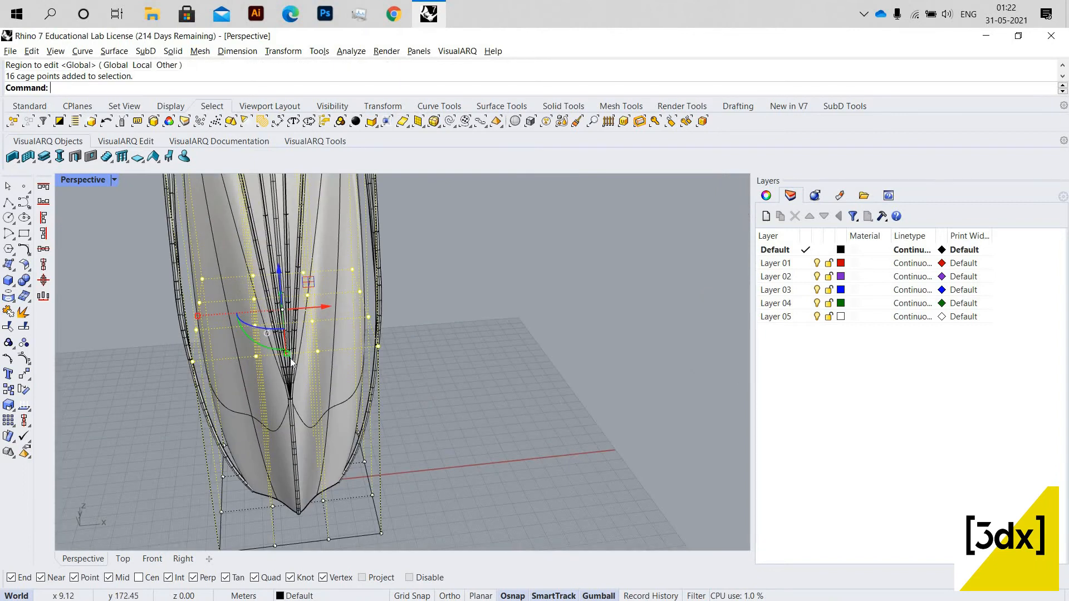
# Try scaling the selected lower middle cage points by 1.5 along the Y axis, and undo that scaling.
pyautogui.click(287, 354)
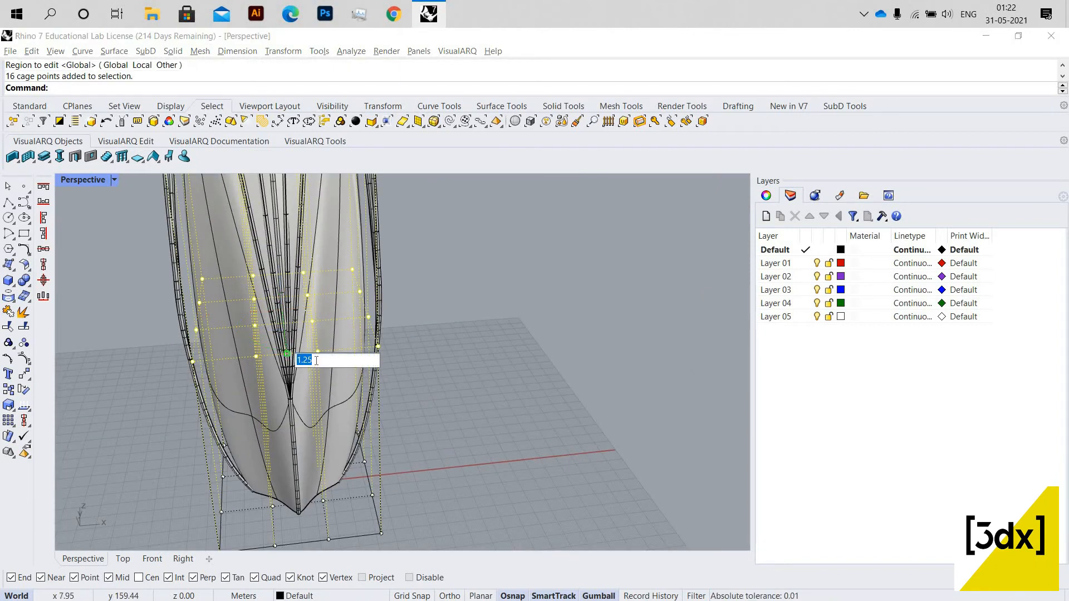
pyautogui.write('1.5')
pyautogui.press('Return')
pyautogui.scroll(-5, 309, 344)
pyautogui.scroll(5, 323, 343)
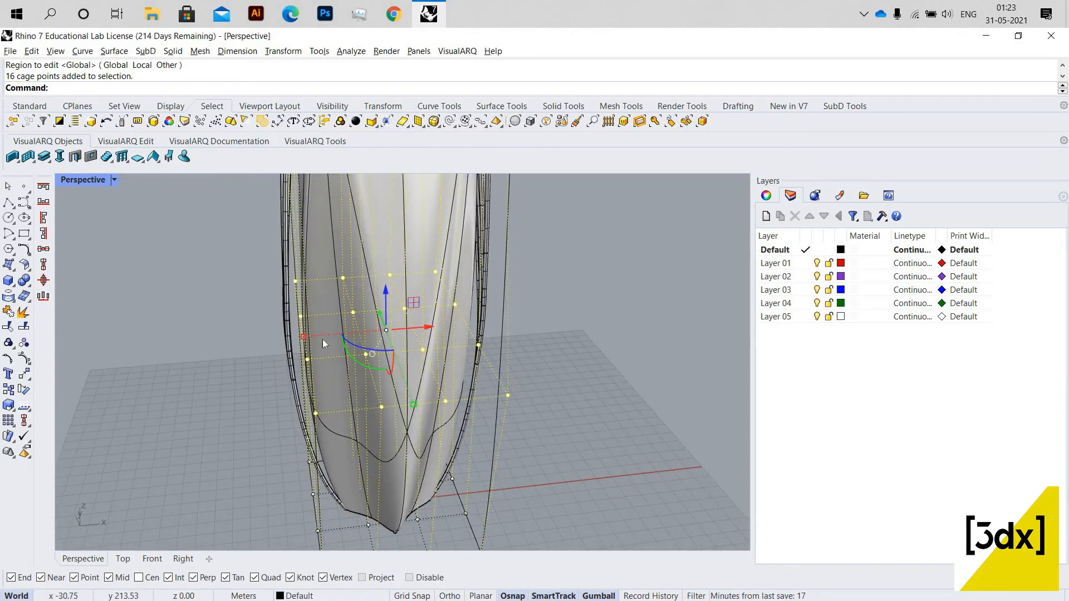
pyautogui.hotkey('ctrl', 'z')
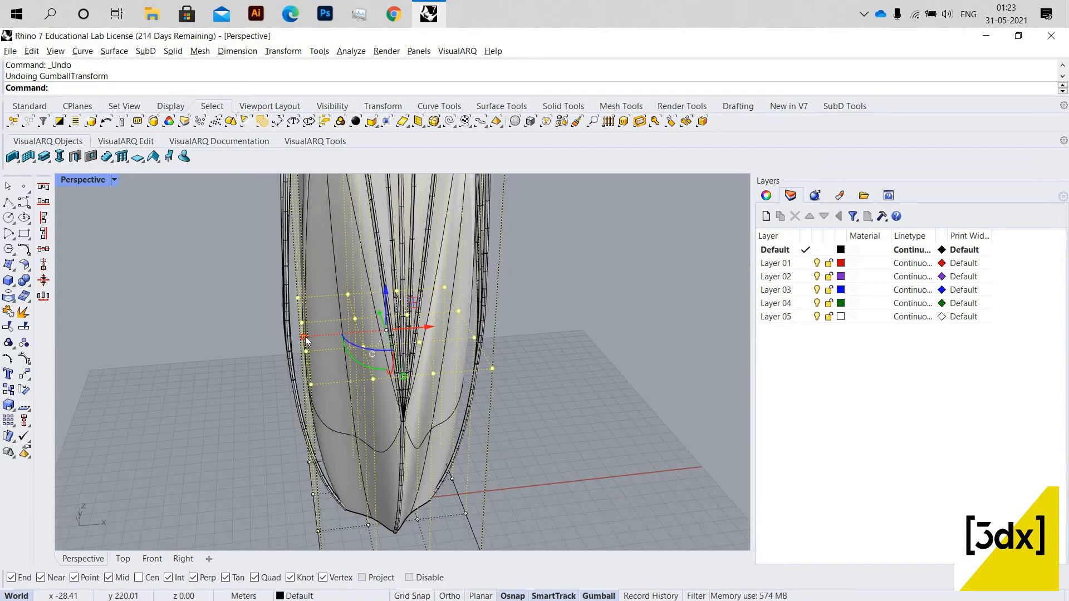
# Try scaling the lower middle cage points by 1.25 along the X axis and check the shell against the pipes.
pyautogui.click(306, 341)
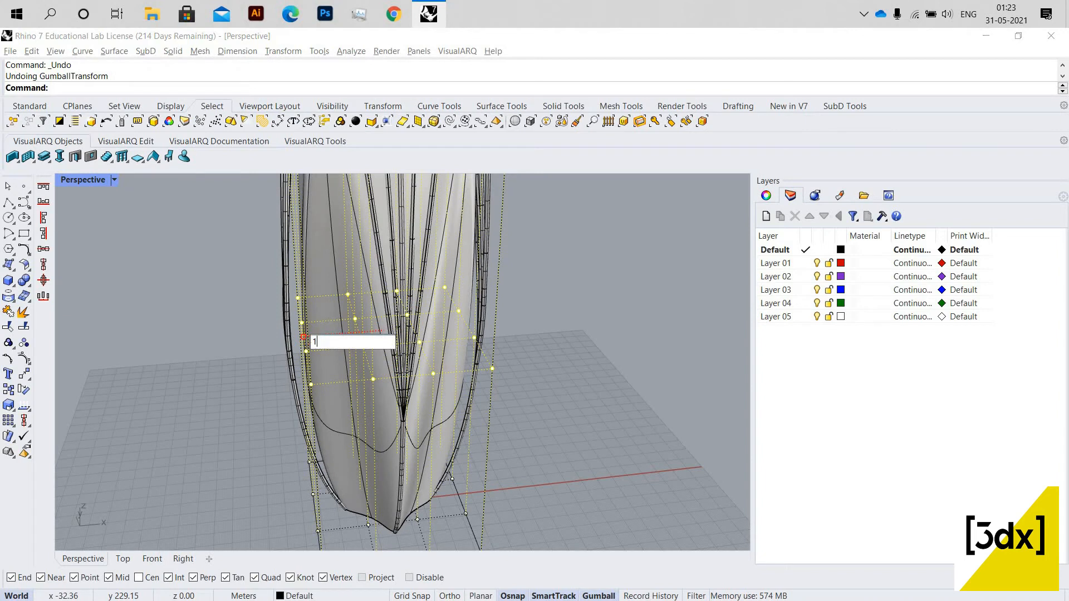
pyautogui.write('1.2')
pyautogui.press('Return')
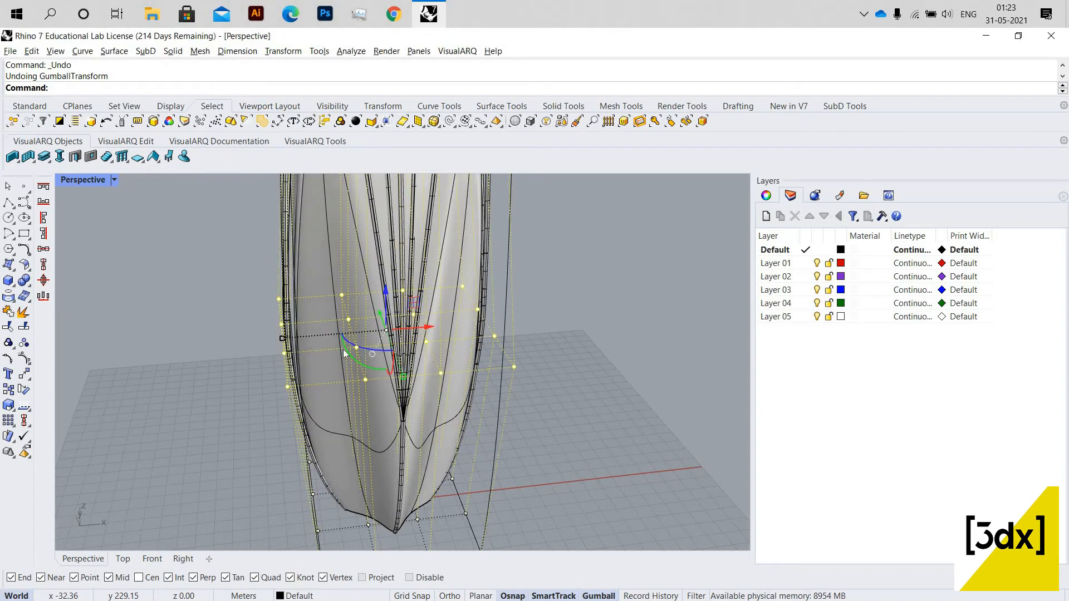
pyautogui.moveTo(534, 325); pyautogui.dragTo(373, 350, button='right')
pyautogui.scroll(5, 384, 345)
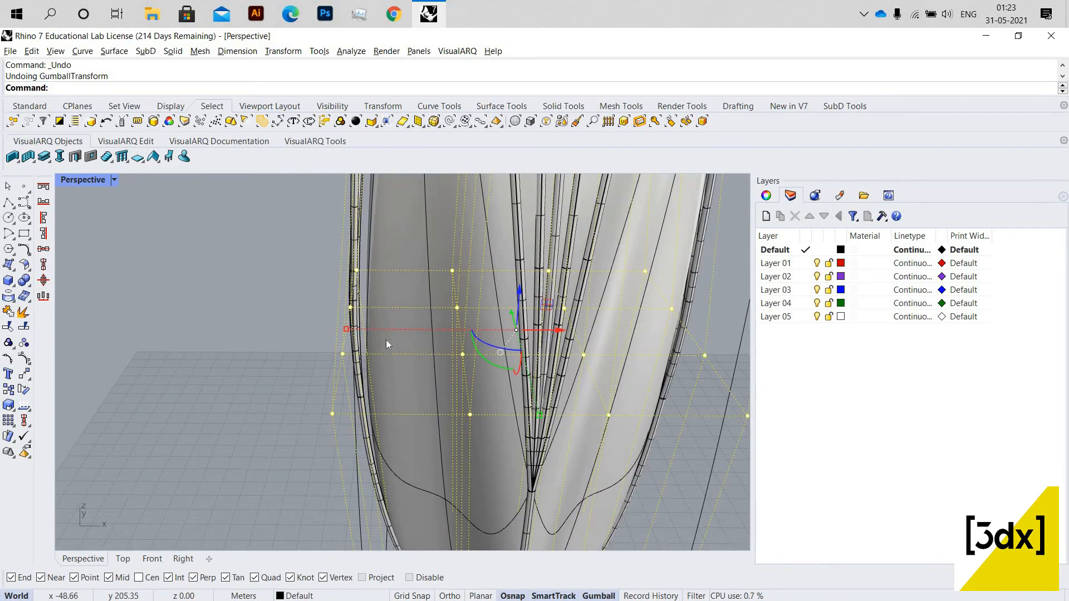
# Try scaling the lower middle cage points by 1.5 along the X axis, check the shell's shape, and undo the scaling.
pyautogui.click(383, 333)
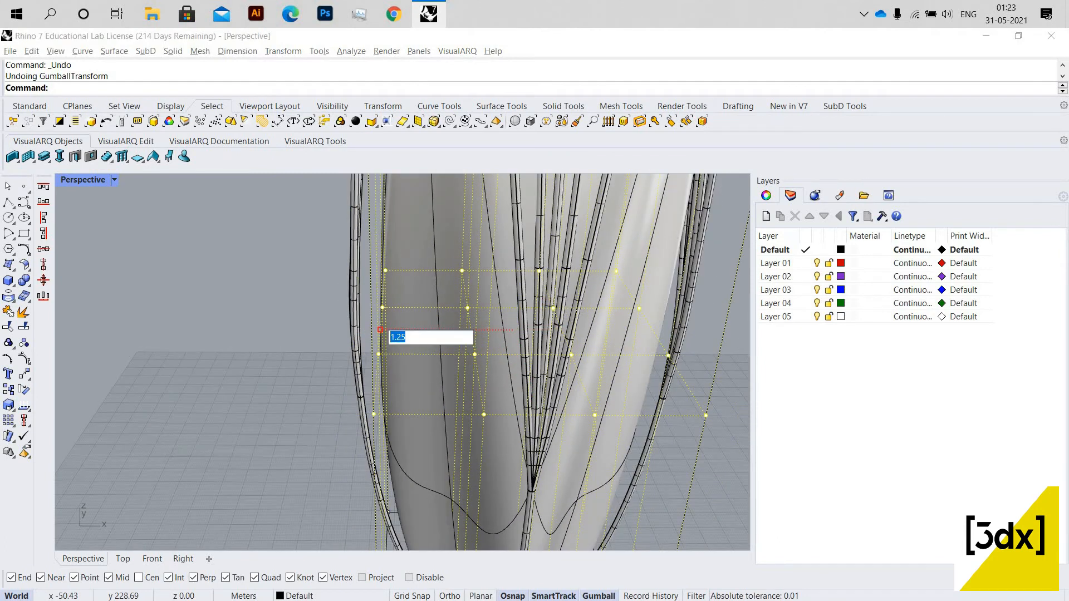
pyautogui.write('1.5')
pyautogui.press('Return')
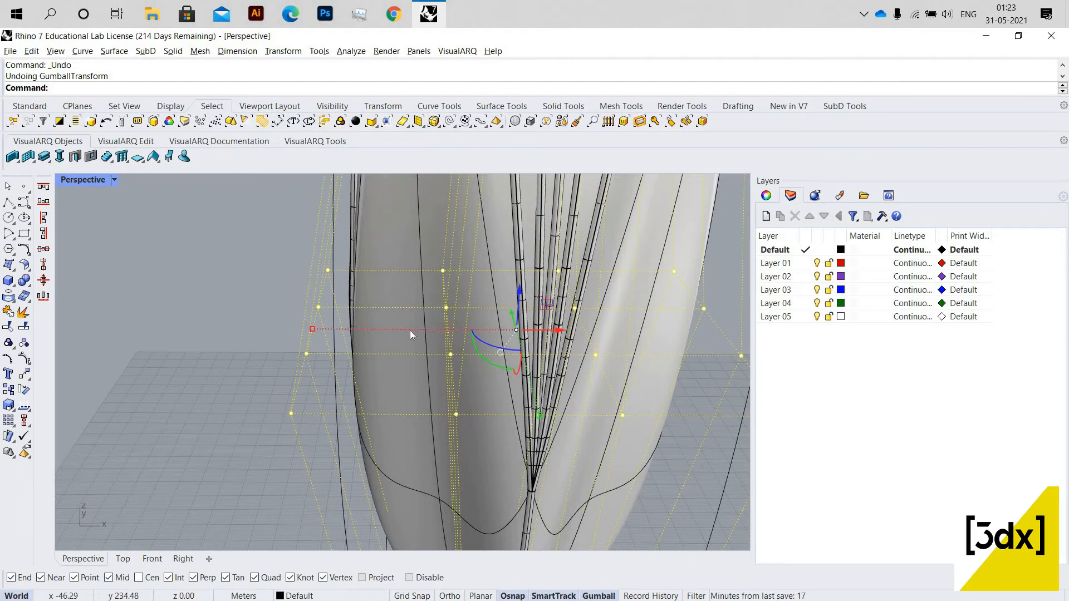
pyautogui.scroll(-12, 393, 312)
pyautogui.moveTo(518, 310); pyautogui.dragTo(315, 244, button='right')
pyautogui.scroll(6, 315, 248)
pyautogui.scroll(-1, 272, 296)
pyautogui.moveTo(218, 288)
pyautogui.mouseDown(button='right')
pyautogui.moveTo(200, 295)
pyautogui.moveTo(214, 302)
pyautogui.mouseUp(button='right')
pyautogui.moveTo(446, 360); pyautogui.dragTo(463, 376, button='right')
pyautogui.hotkey('ctrl', 'z')
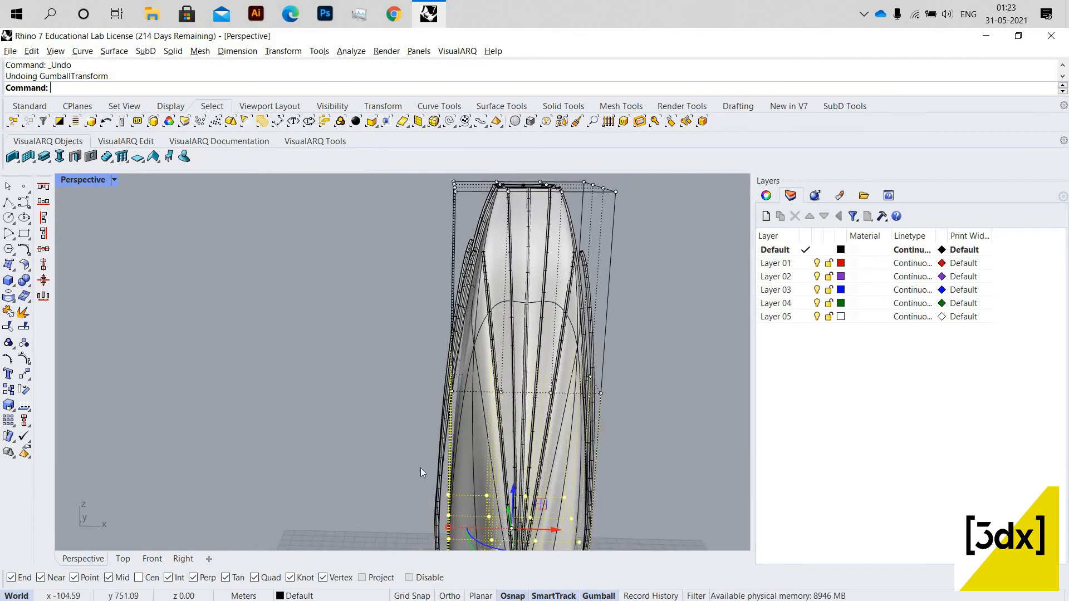
# Scale the selected lower middle tier of cage points by 1.25 along the X axis.
pyautogui.scroll(-4, 420, 468)
pyautogui.scroll(4, 423, 489)
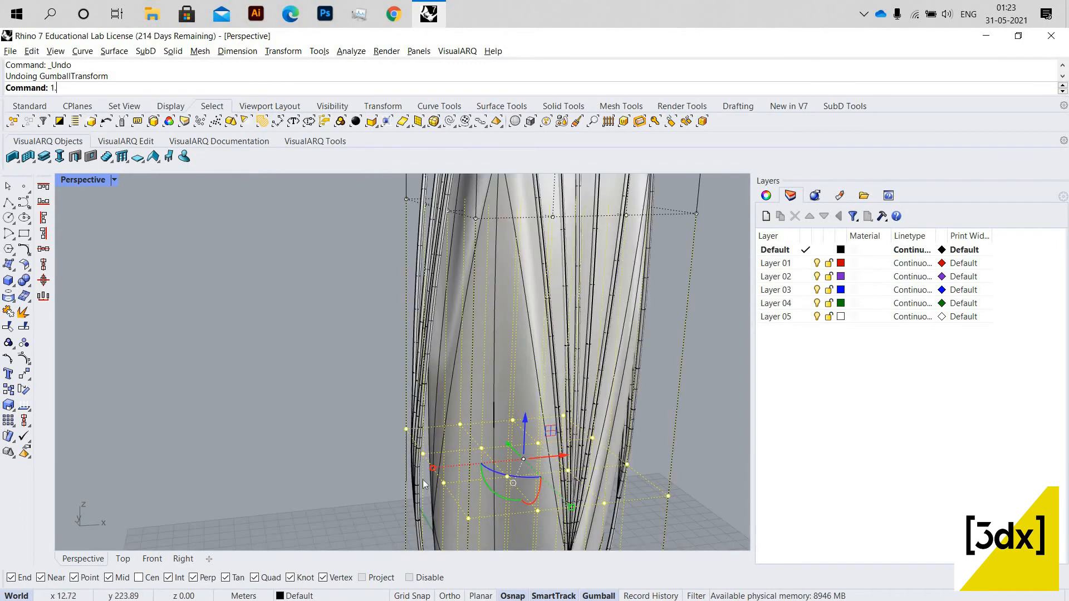
pyautogui.write('25')
pyautogui.press('Return')
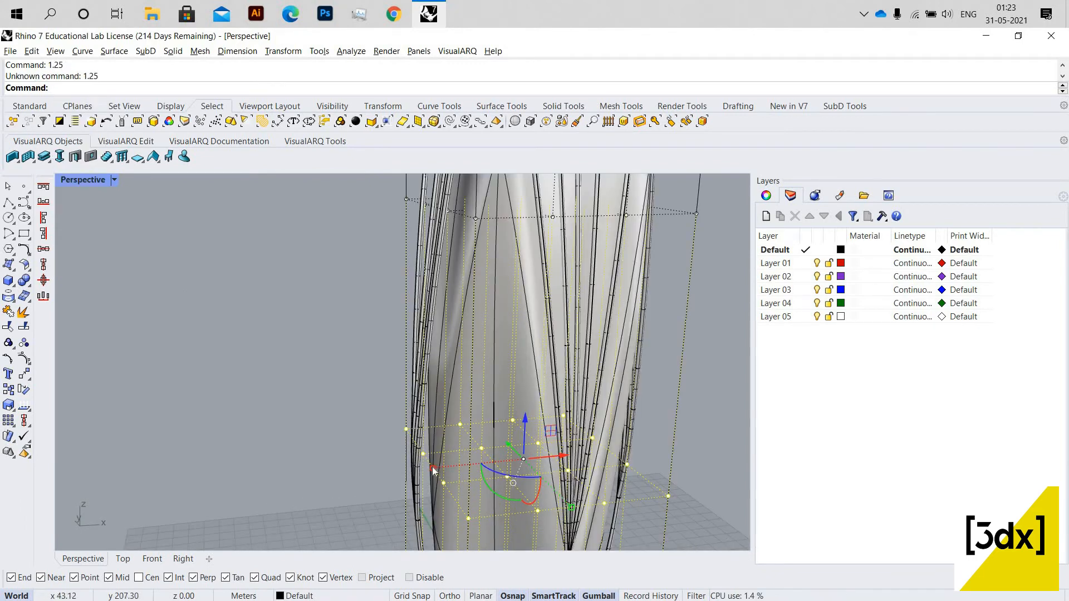
pyautogui.click(435, 470)
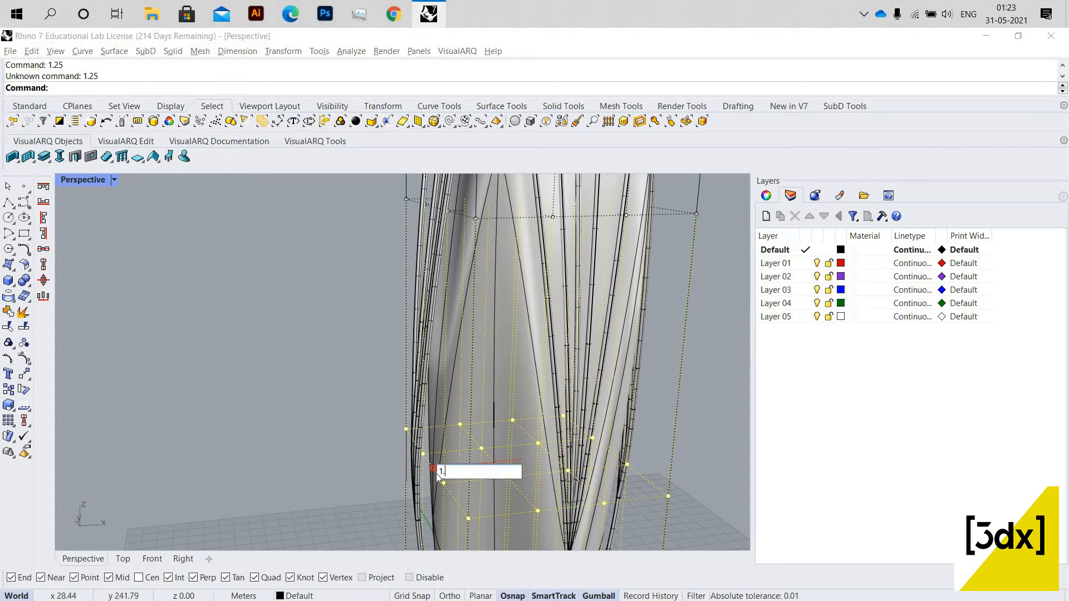
pyautogui.write('1.25')
pyautogui.press('Return')
pyautogui.scroll(-5, 400, 336)
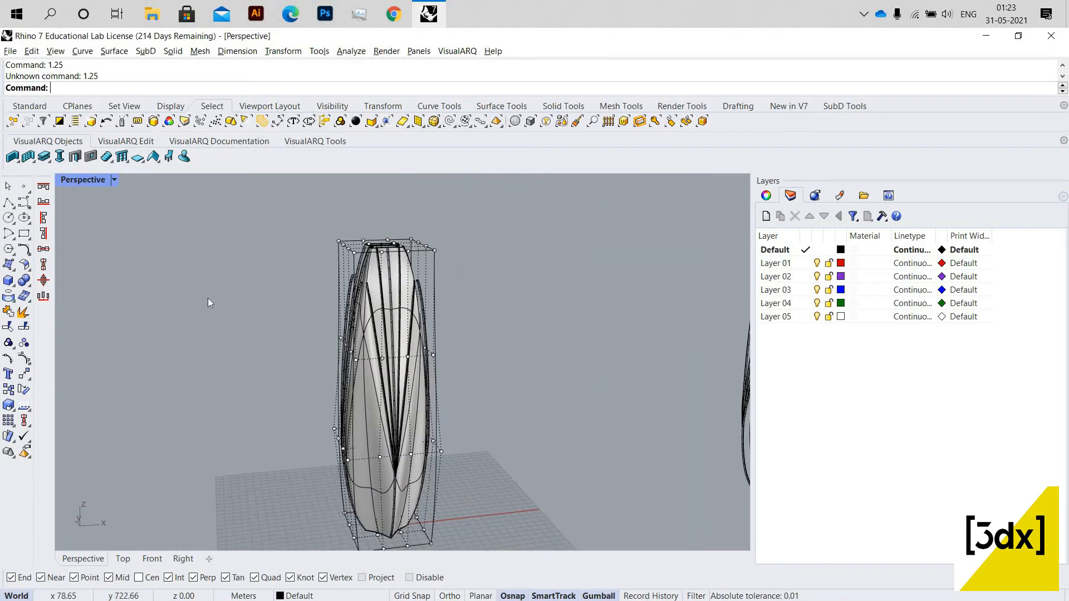
# Select the 16 cage points of the upper middle tier and scale them by 1.4 along the X axis.
pyautogui.scroll(5, 579, 424)
pyautogui.moveTo(318, 374); pyautogui.dragTo(299, 363)
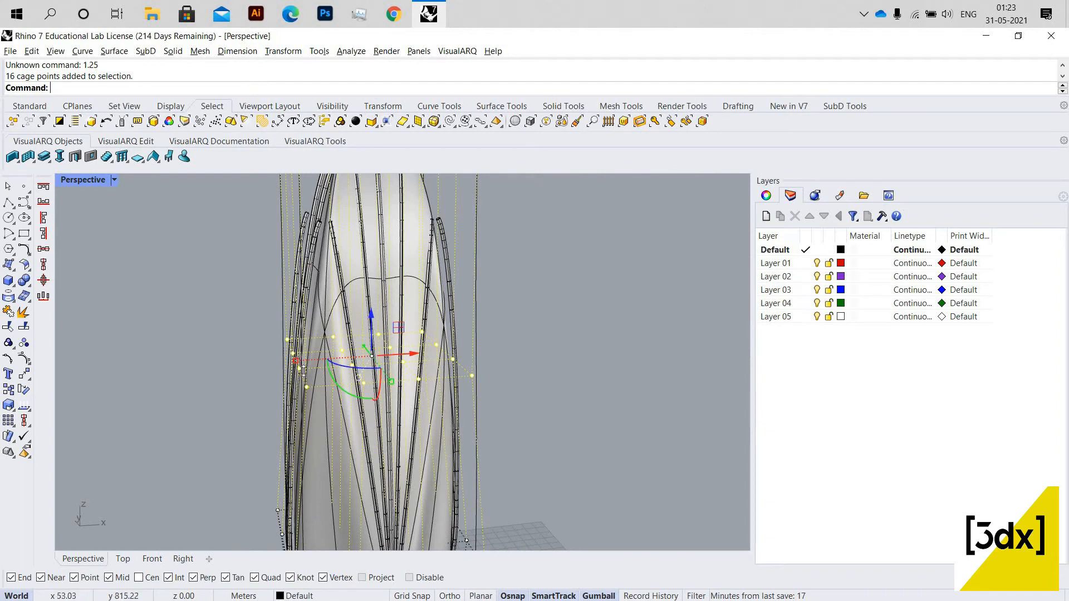
pyautogui.click(321, 368)
pyautogui.write('1.')
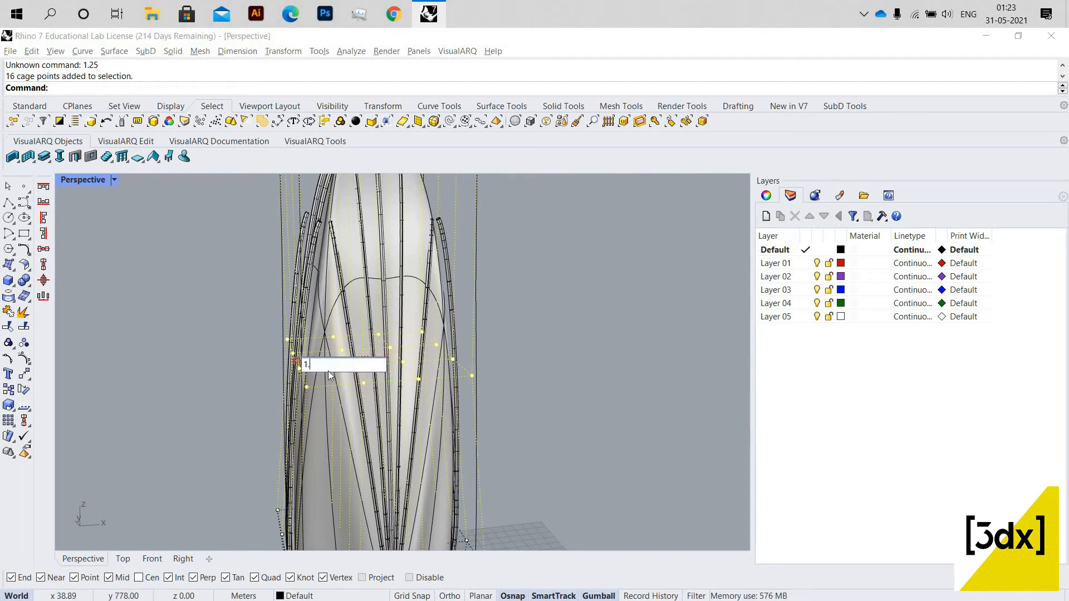
pyautogui.write('4')
pyautogui.press('Return')
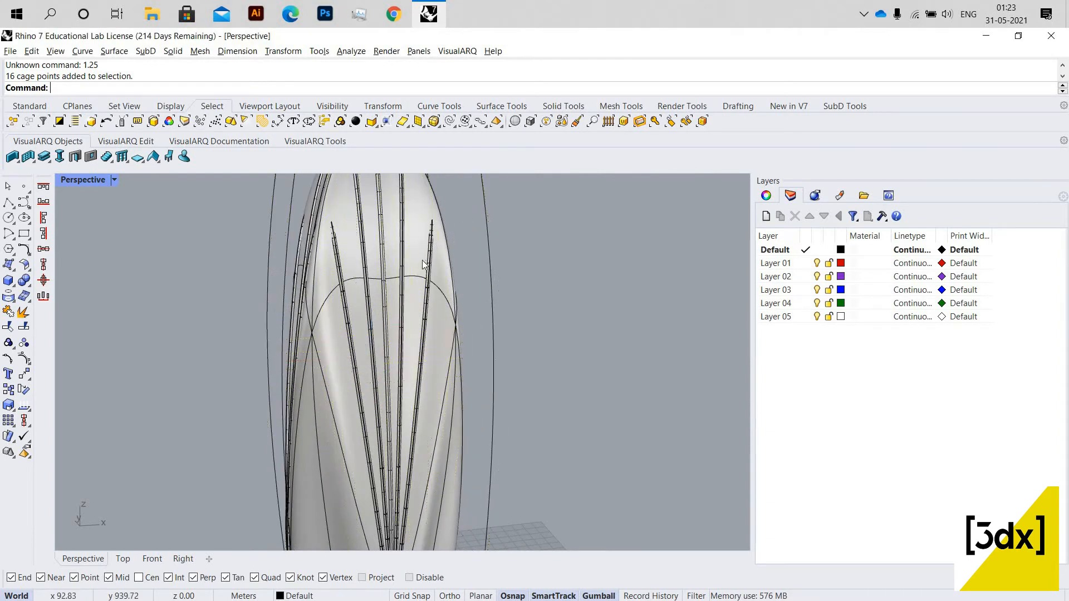
# Delete the control cage around the reshaped shell.
pyautogui.scroll(-5, 422, 259)
pyautogui.click(409, 245)
pyautogui.scroll(-5, 401, 301)
pyautogui.press('Delete')
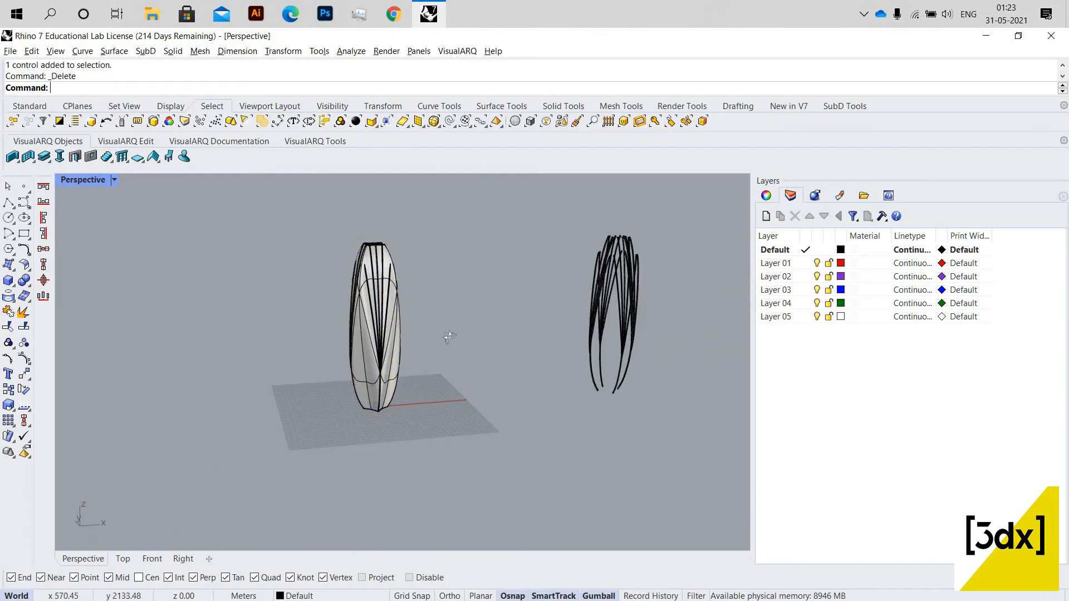
# Inspect the reshaped shell from the sides, rim and base to see how the pipes sit on its surface.
pyautogui.scroll(-9, 342, 337)
pyautogui.moveTo(341, 338); pyautogui.dragTo(368, 341, button='right')
pyautogui.scroll(12, 365, 335)
pyautogui.moveTo(276, 283); pyautogui.dragTo(312, 306, button='right')
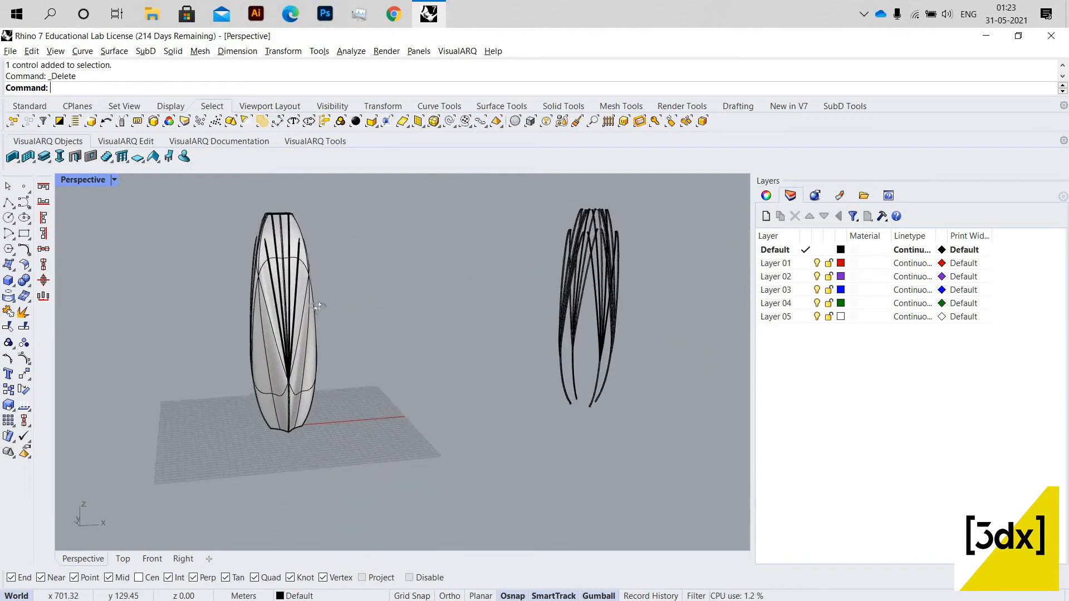
pyautogui.scroll(7, 255, 298)
pyautogui.moveTo(209, 298); pyautogui.dragTo(390, 262, button='right')
pyautogui.scroll(-5, 390, 263)
pyautogui.scroll(10, 378, 250)
pyautogui.scroll(7, 329, 210)
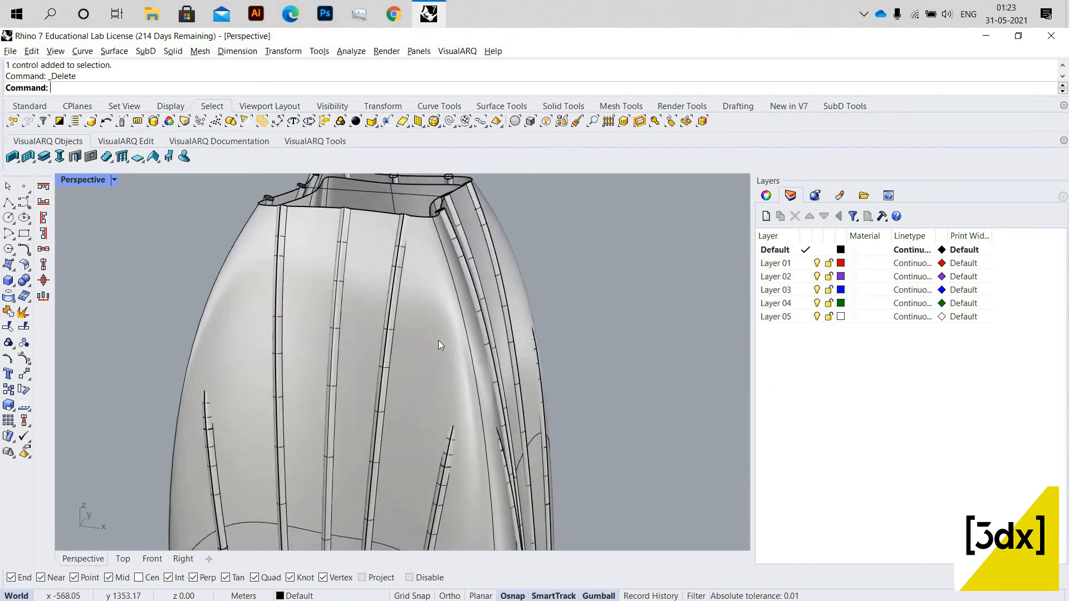
pyautogui.scroll(-10, 423, 328)
pyautogui.moveTo(374, 276); pyautogui.dragTo(362, 460, button='right')
pyautogui.scroll(8, 406, 306)
pyautogui.scroll(-10, 398, 490)
pyautogui.scroll(6, 428, 461)
pyautogui.scroll(-5, 362, 460)
pyautogui.moveTo(342, 205); pyautogui.dragTo(393, 272, button='right')
pyautogui.scroll(6, 349, 212)
pyautogui.scroll(-6, 392, 275)
pyautogui.scroll(3, 393, 272)
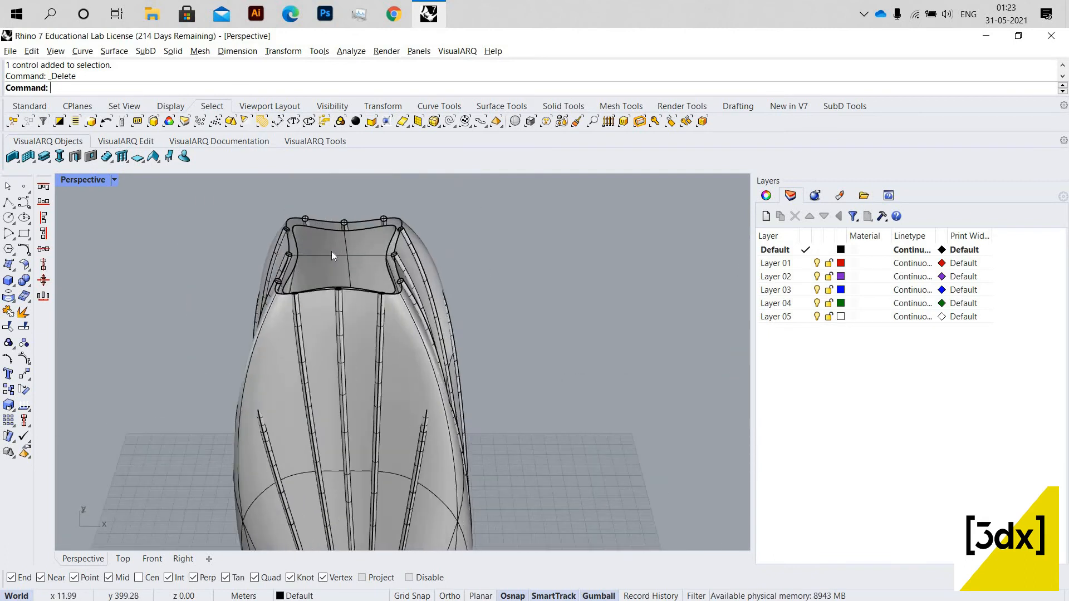
pyautogui.scroll(-4, 344, 326)
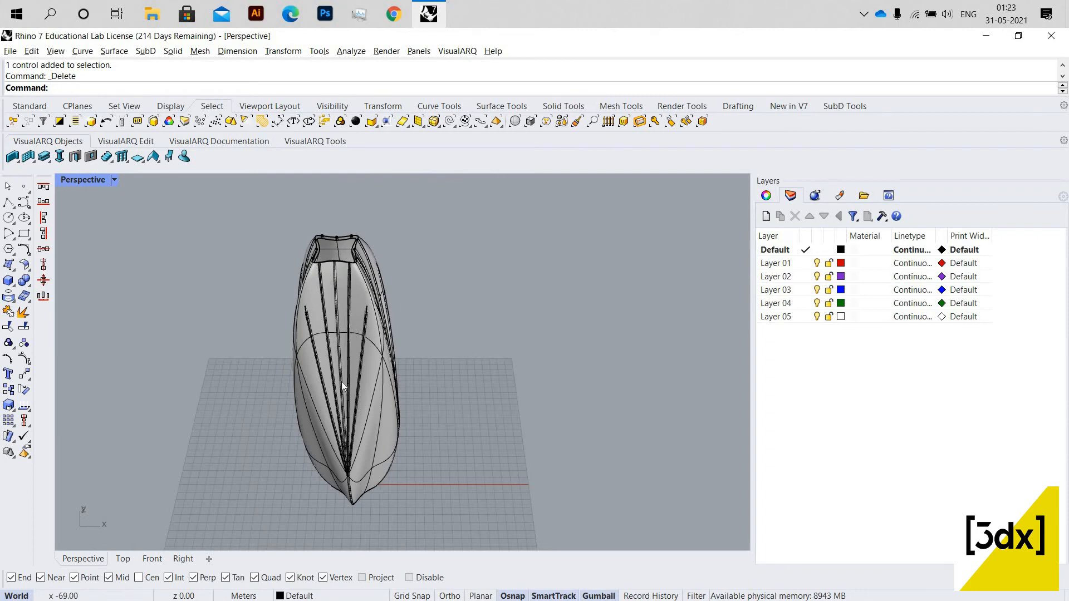
pyautogui.scroll(5, 341, 382)
pyautogui.scroll(-3, 362, 377)
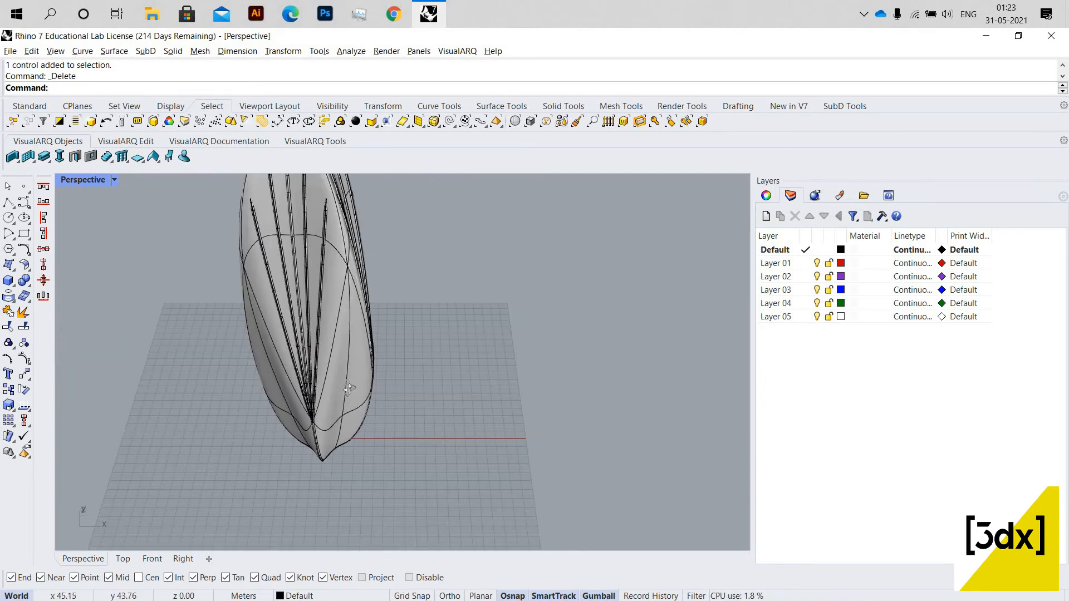
pyautogui.scroll(-2, 293, 358)
pyautogui.moveTo(286, 358); pyautogui.dragTo(437, 366, button='right')
pyautogui.click(430, 390)
pyautogui.scroll(4, 412, 390)
pyautogui.scroll(5, 437, 365)
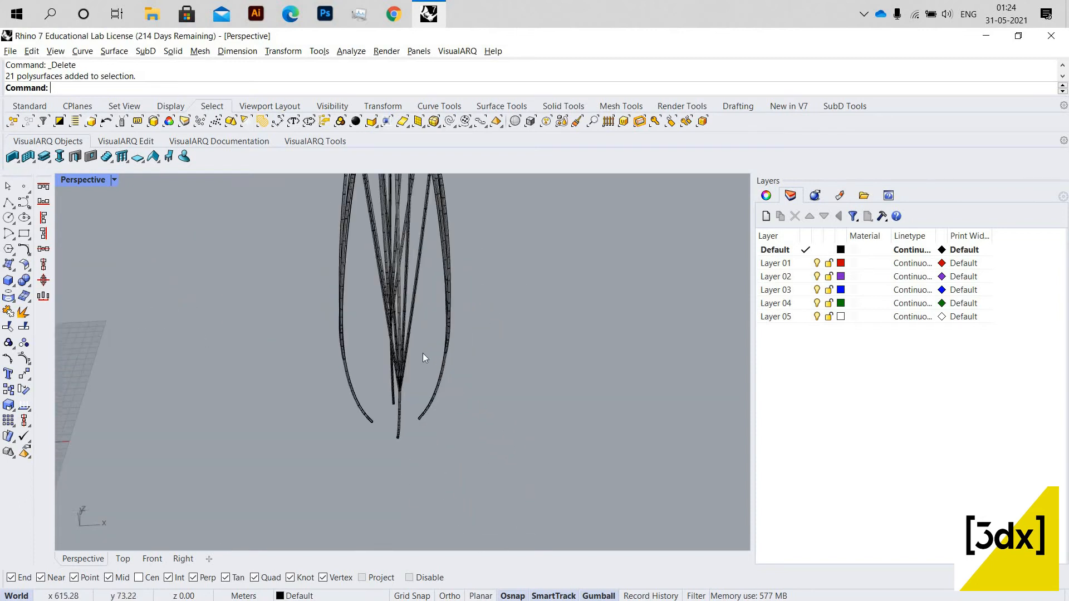
pyautogui.moveTo(413, 315); pyautogui.dragTo(443, 315)
pyautogui.hotkey('ctrl', 'z')
pyautogui.scroll(-3, 428, 316)
pyautogui.click(459, 323)
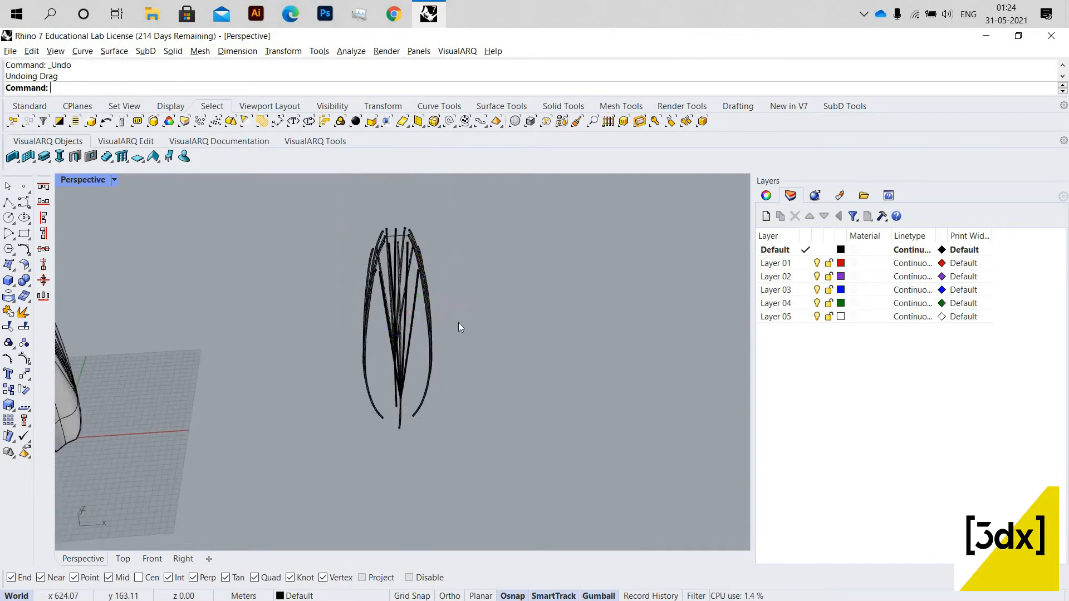
# Select the 20 upper pipes of the spare rib set and mirror a copy downward across a horizontal line below them in the Front view.
pyautogui.scroll(3, 459, 322)
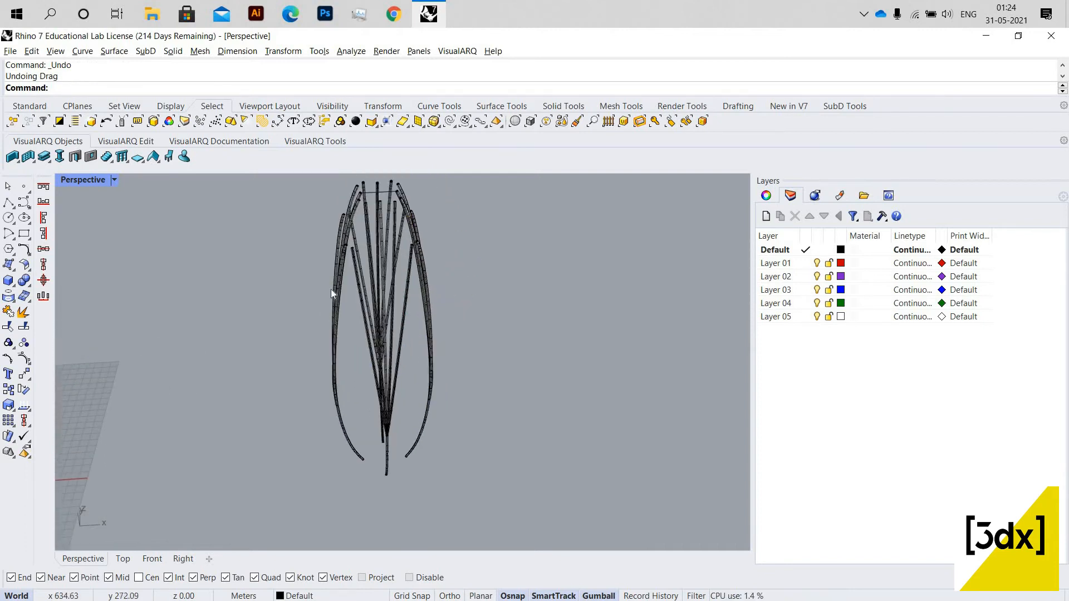
pyautogui.click(409, 346)
pyautogui.scroll(-2, 378, 395)
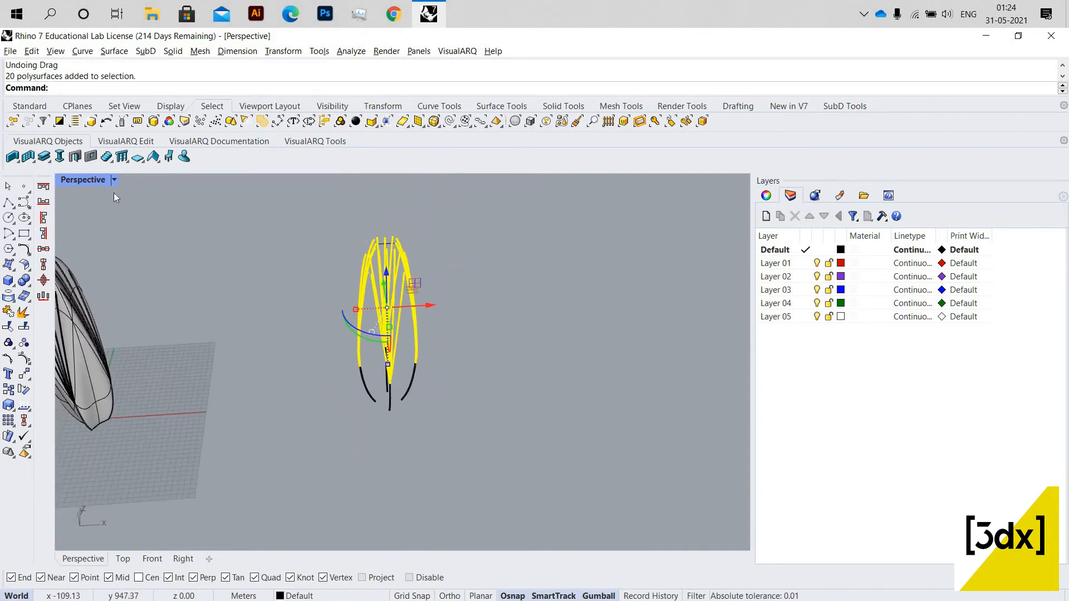
pyautogui.hotkey('ctrl', 'm')
pyautogui.scroll(-14, 255, 467)
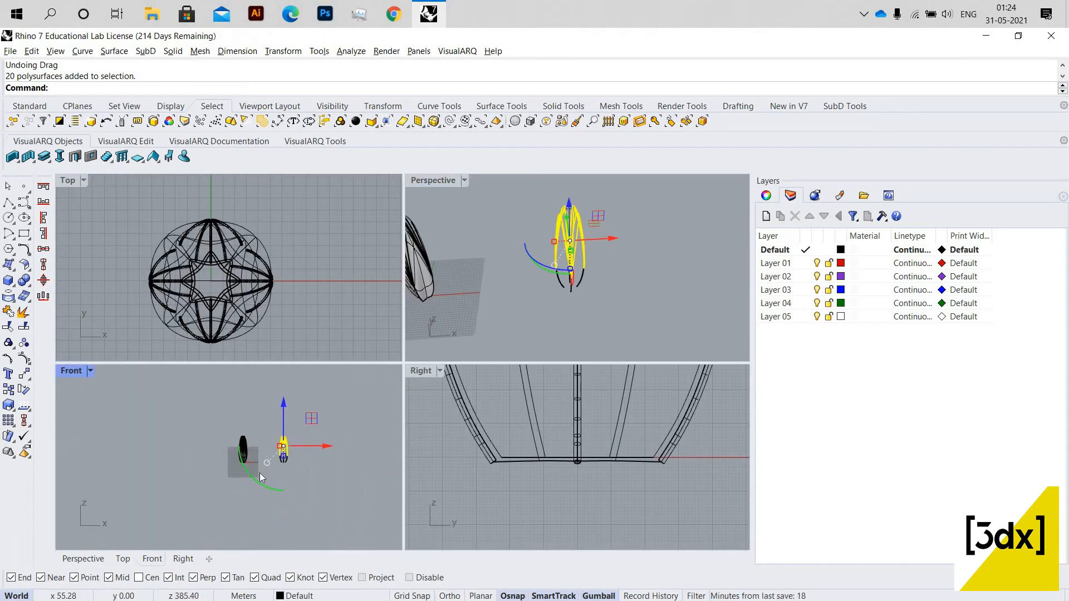
pyautogui.scroll(7, 258, 471)
pyautogui.scroll(2, 368, 481)
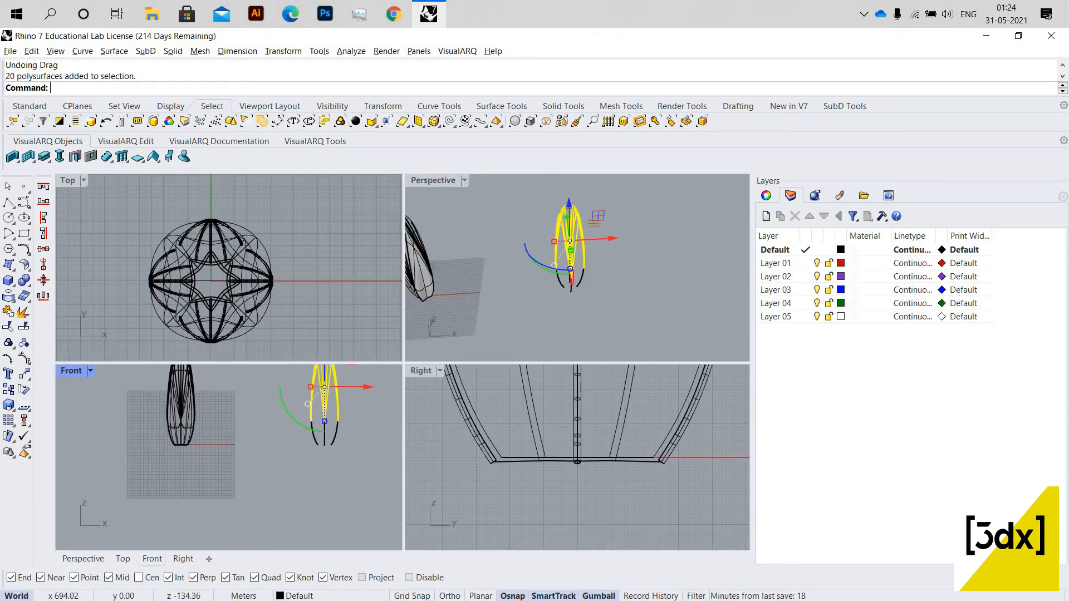
pyautogui.press('BackSpace')
pyautogui.write('mirror')
pyautogui.press('Return')
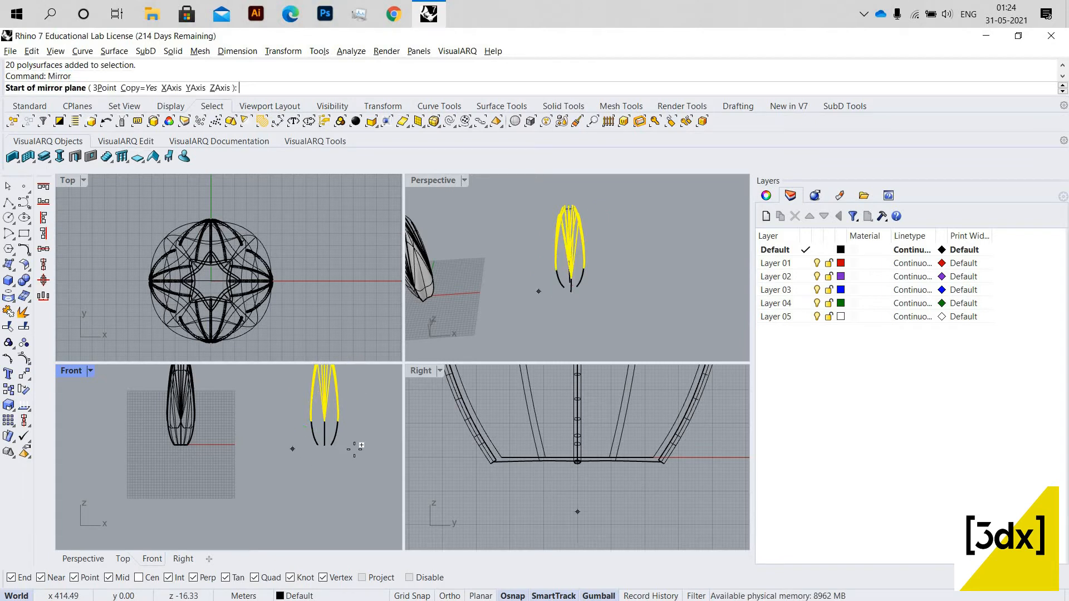
pyautogui.click(292, 450)
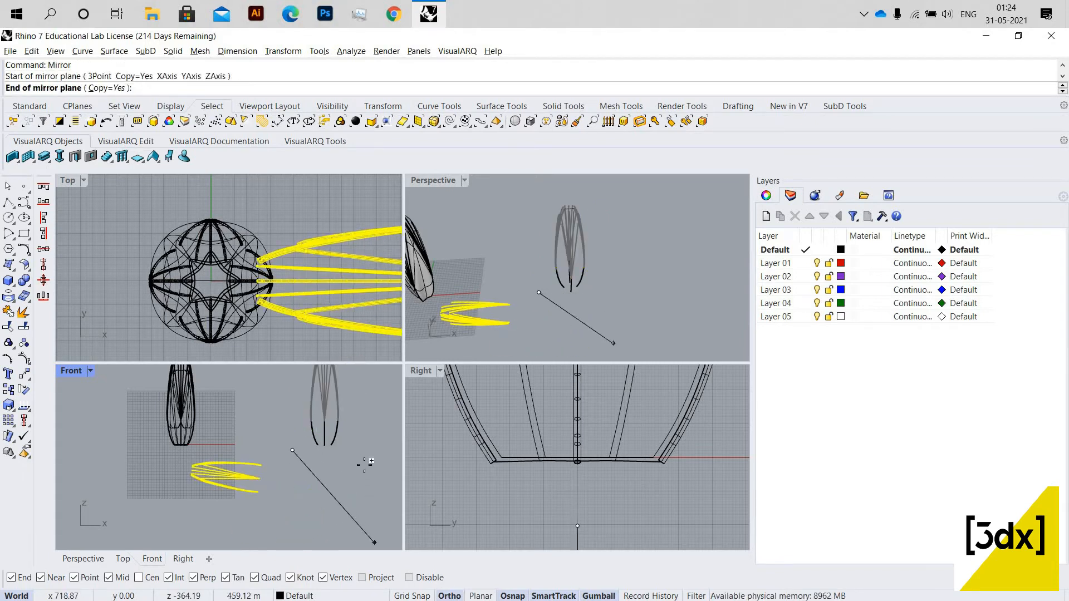
pyautogui.click(363, 451)
pyautogui.press('Escape')
pyautogui.scroll(-4, 544, 270)
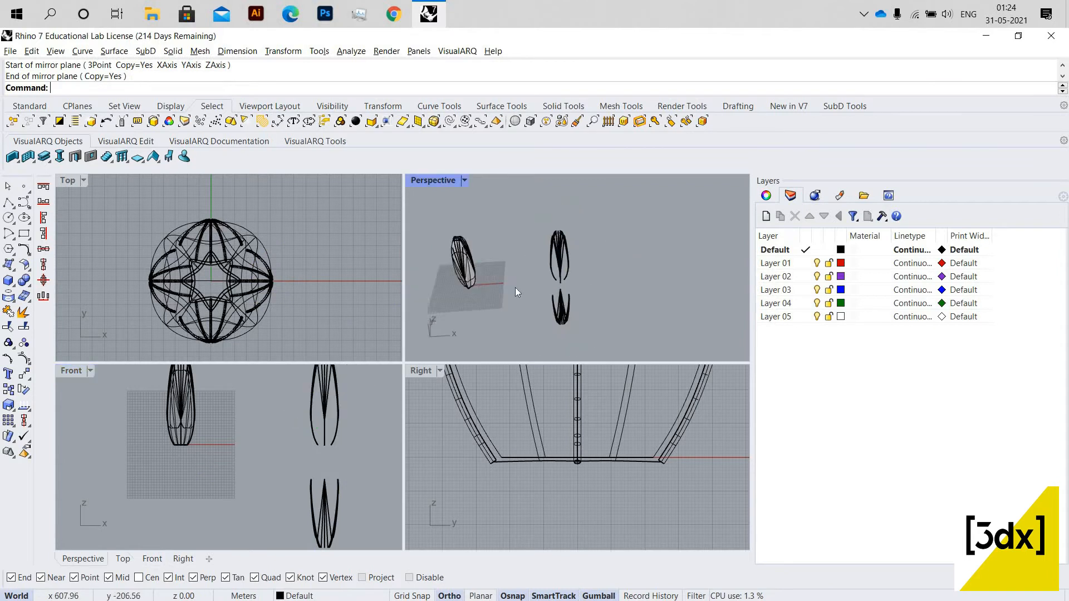
# Select the 20 mirrored pipes and move them along the X axis, clear of the original rib set.
pyautogui.scroll(3, 586, 310)
pyautogui.moveTo(502, 336); pyautogui.dragTo(591, 287)
pyautogui.moveTo(562, 306); pyautogui.dragTo(525, 296, button='right')
pyautogui.scroll(3, 515, 312)
pyautogui.moveTo(534, 226); pyautogui.dragTo(528, 282, button='right')
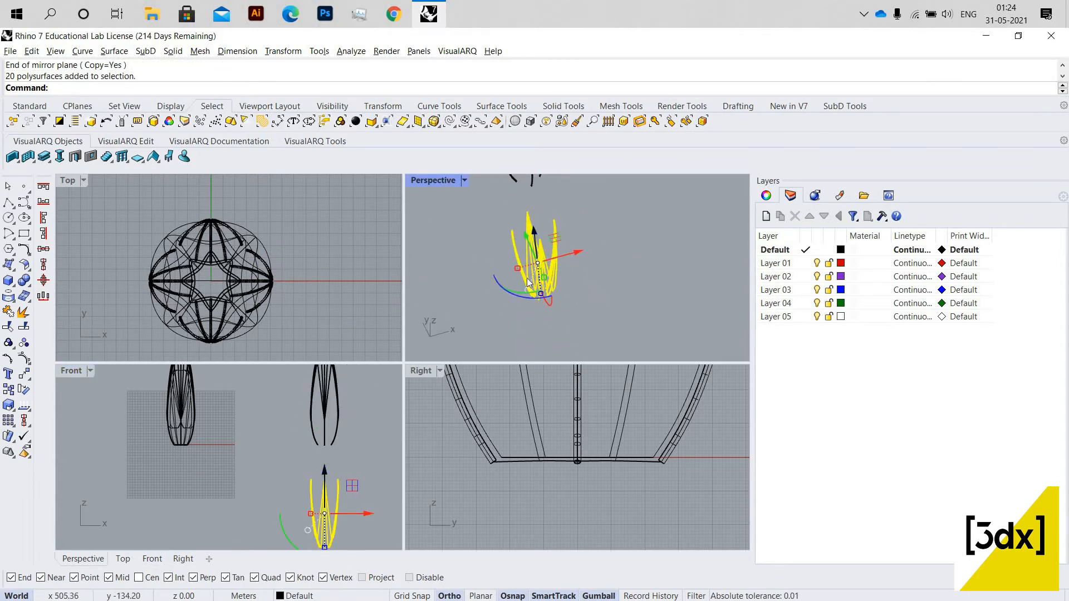
pyautogui.scroll(2, 528, 282)
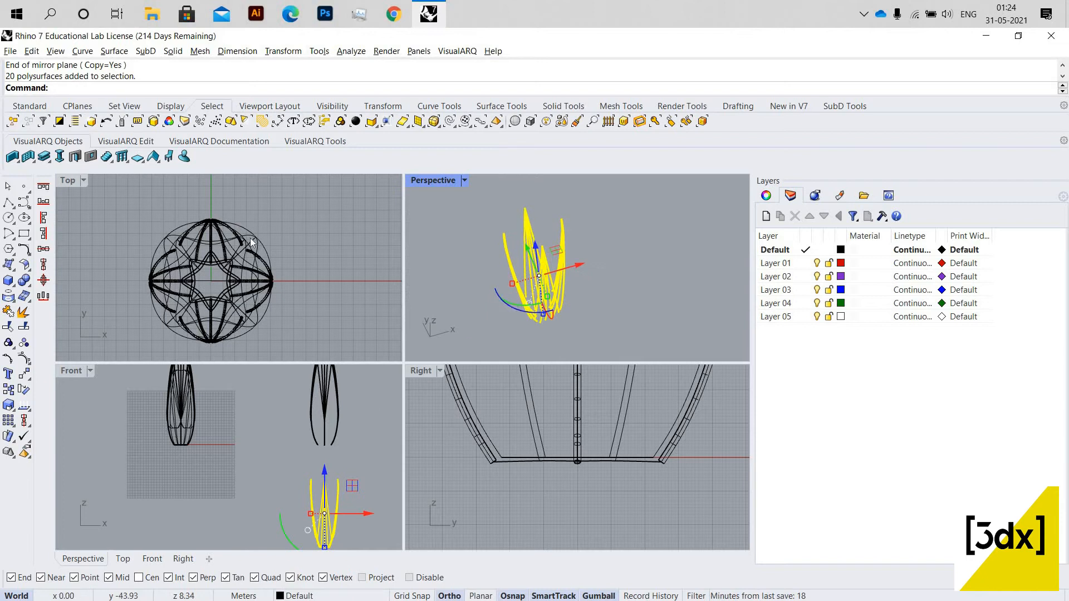
pyautogui.scroll(-5, 247, 239)
pyautogui.scroll(6, 247, 239)
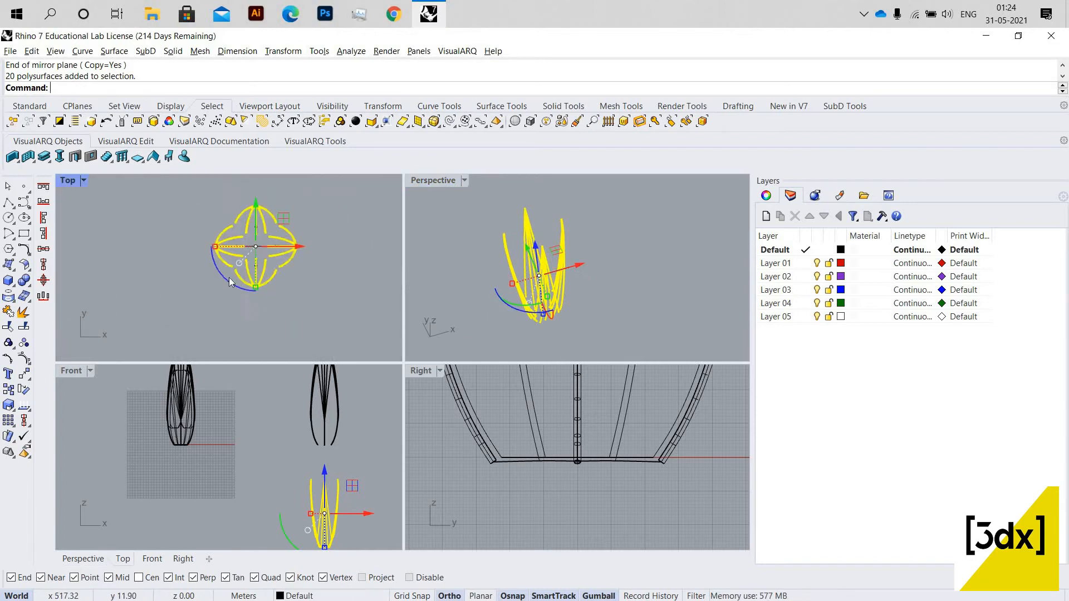
pyautogui.moveTo(235, 228); pyautogui.dragTo(498, 585)
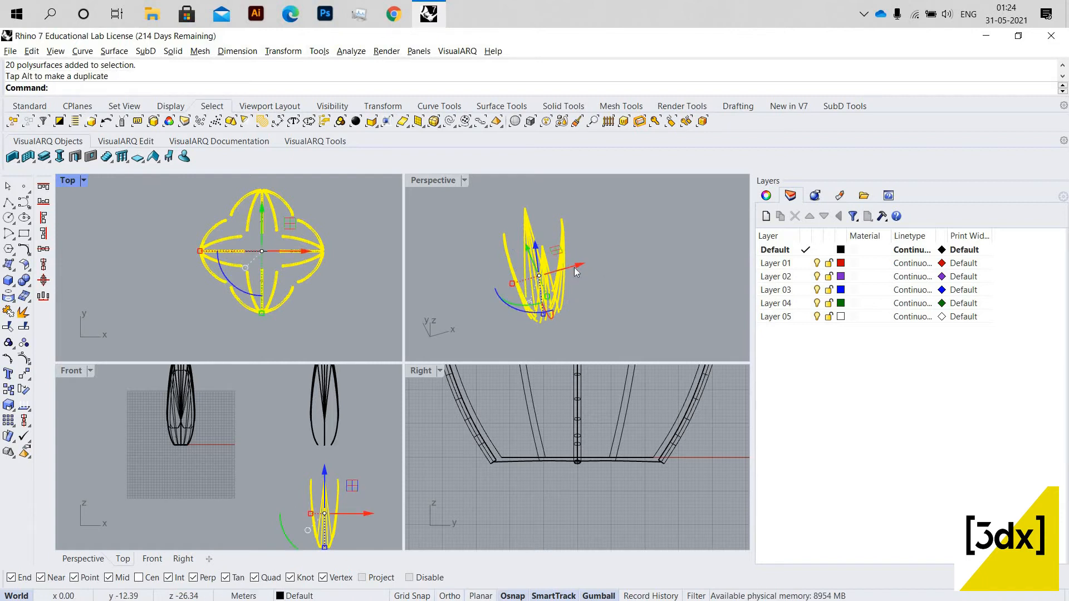
pyautogui.moveTo(580, 264); pyautogui.dragTo(713, 237)
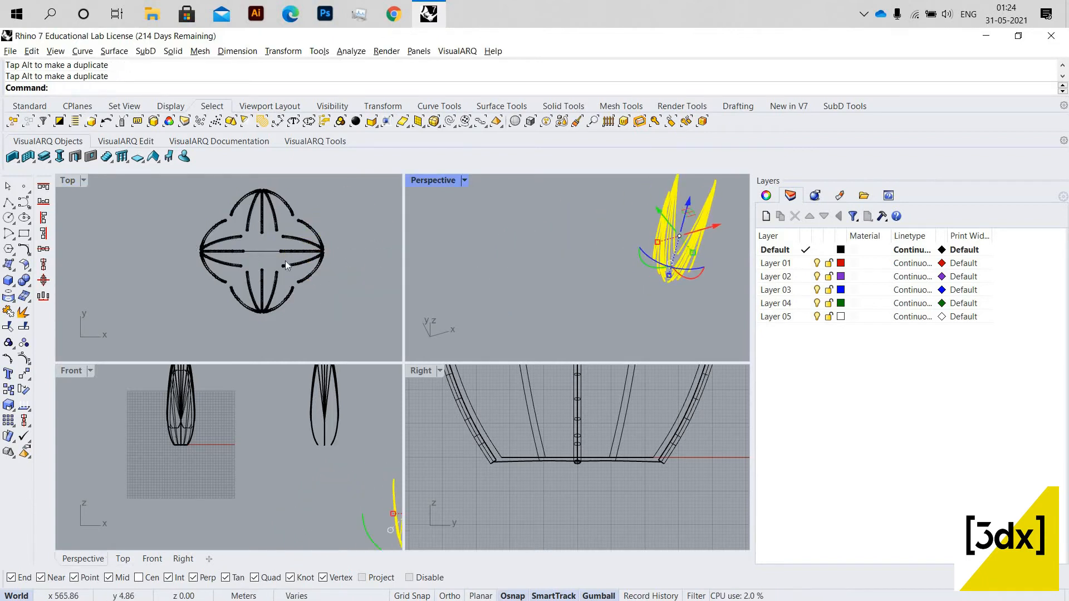
# Rotate the moved pipes by 45 degrees about the vertical axis in the Top view.
pyautogui.scroll(-10, 282, 261)
pyautogui.scroll(7, 388, 258)
pyautogui.scroll(-4, 245, 233)
pyautogui.scroll(2, 283, 263)
pyautogui.moveTo(293, 268); pyautogui.dragTo(284, 240)
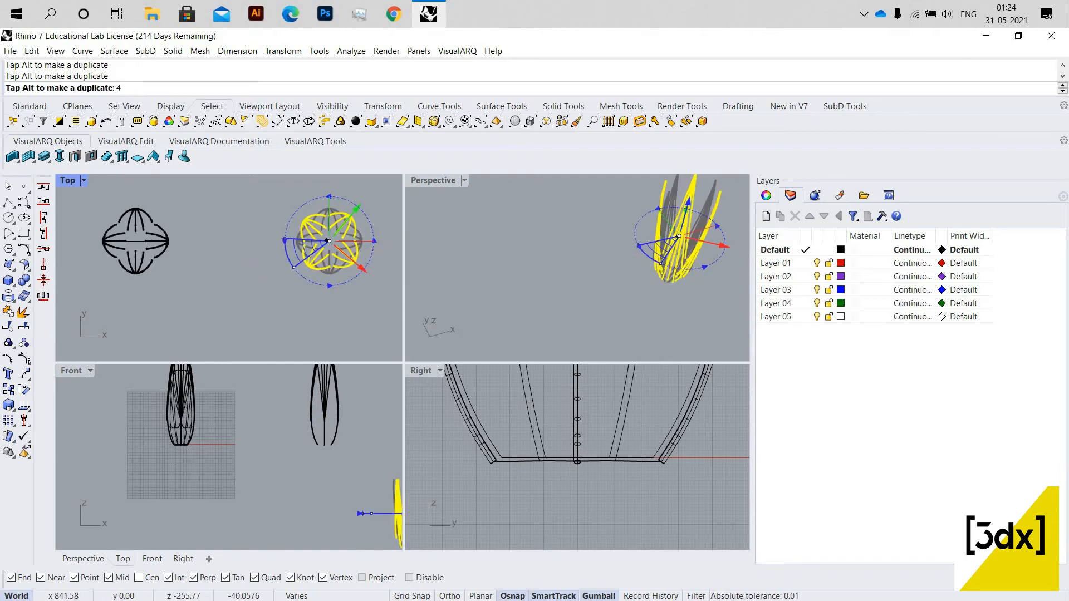
pyautogui.press('Return')
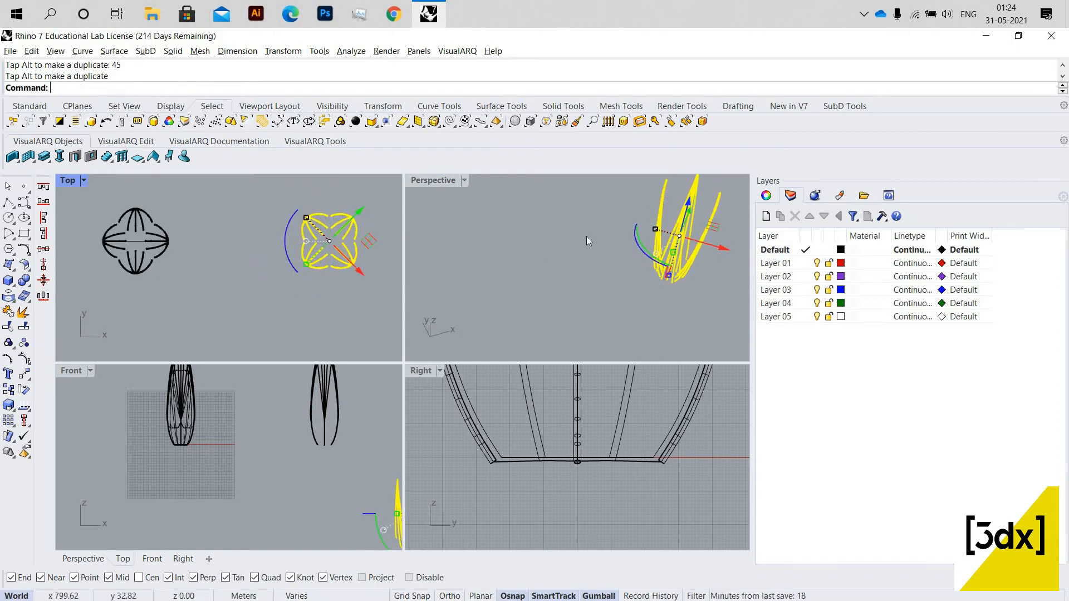
# Examine the lower ends of the rotated pipes in the enlarged Perspective view.
pyautogui.click(669, 243)
pyautogui.scroll(-3, 440, 185)
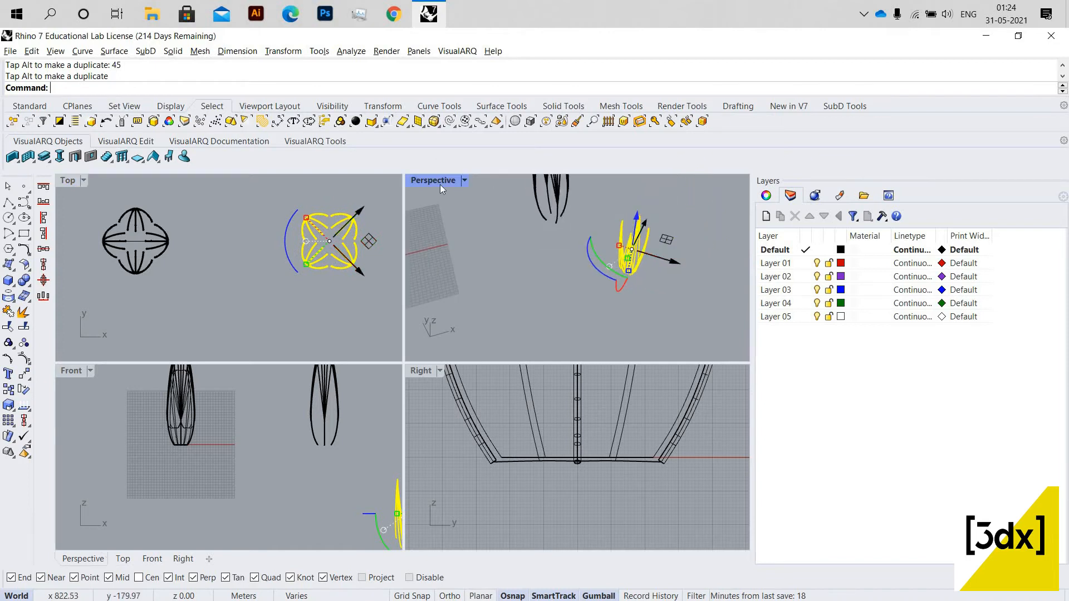
pyautogui.doubleClick(440, 183)
pyautogui.scroll(-5, 517, 378)
pyautogui.scroll(9, 496, 377)
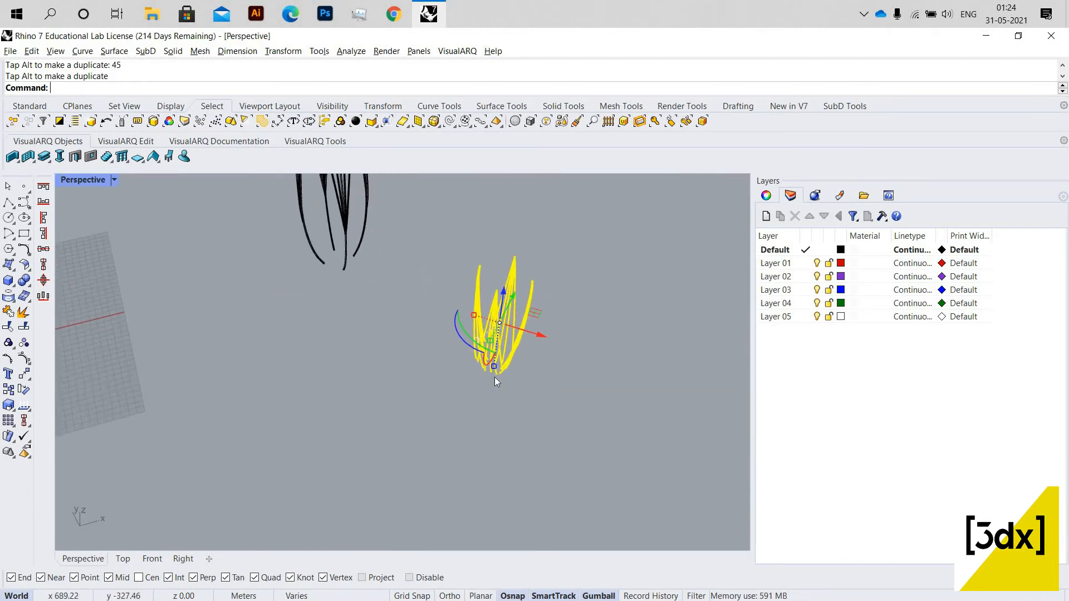
pyautogui.click(509, 366)
pyautogui.scroll(1, 508, 365)
pyautogui.scroll(-8, 513, 365)
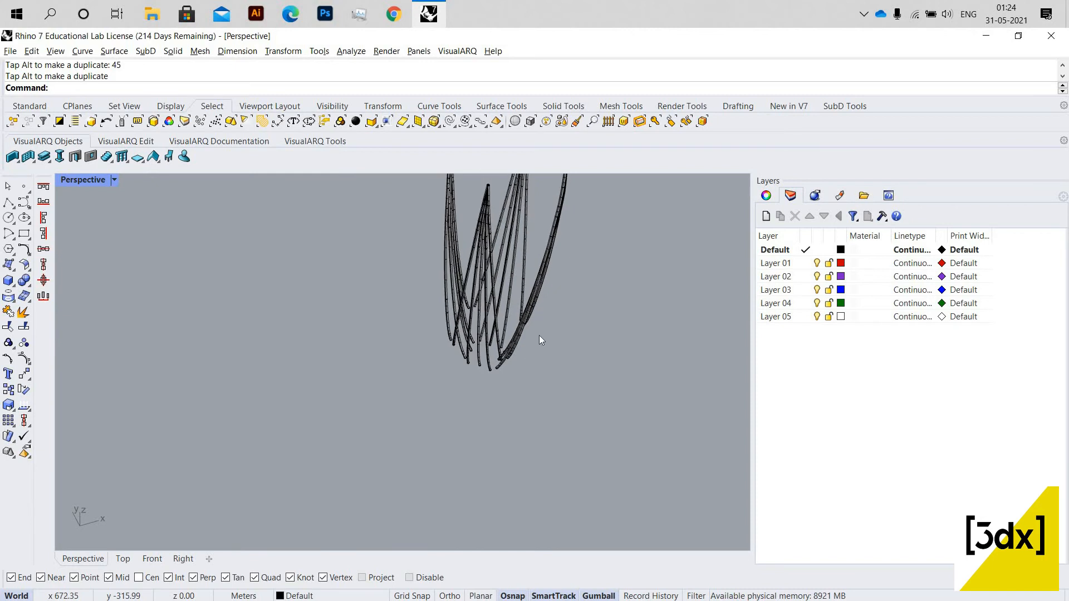
# Undo the rotation, the move and the mirror of the pipe copy.
pyautogui.hotkey('ctrl', 'z')
pyautogui.hotkey('ctrl', 'z')
pyautogui.hotkey('ctrl', 'z')
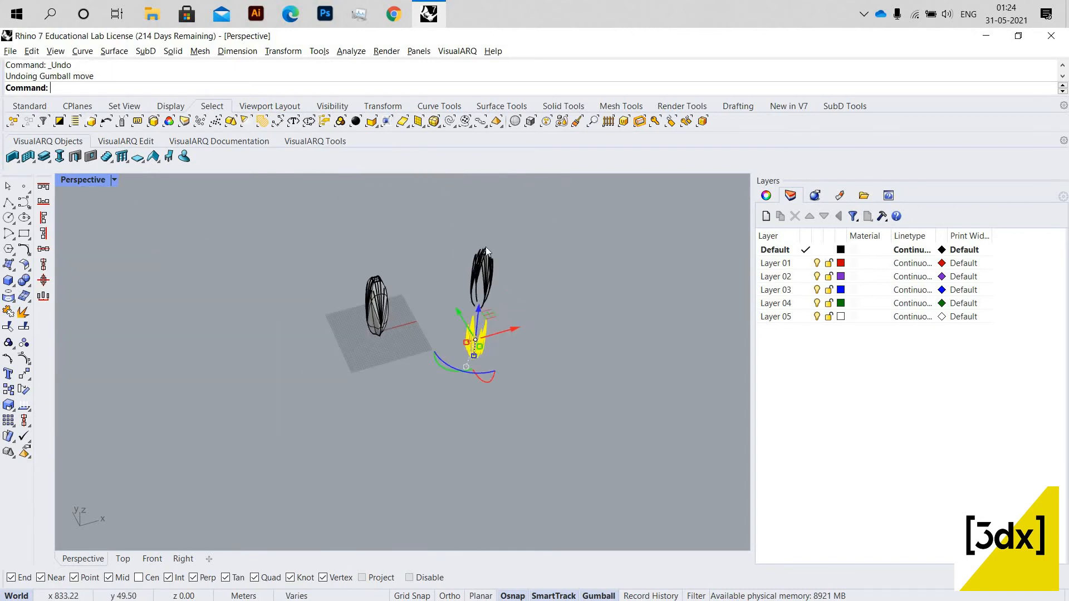
# Select the 20 upper pipes of the spare rib set together with the straight line spanning them.
pyautogui.scroll(5, 498, 269)
pyautogui.scroll(-4, 498, 269)
pyautogui.keyDown('shift'); pyautogui.moveTo(507, 269); pyautogui.dragTo(498, 352, button='right'); pyautogui.keyUp('shift')
pyautogui.scroll(5, 496, 312)
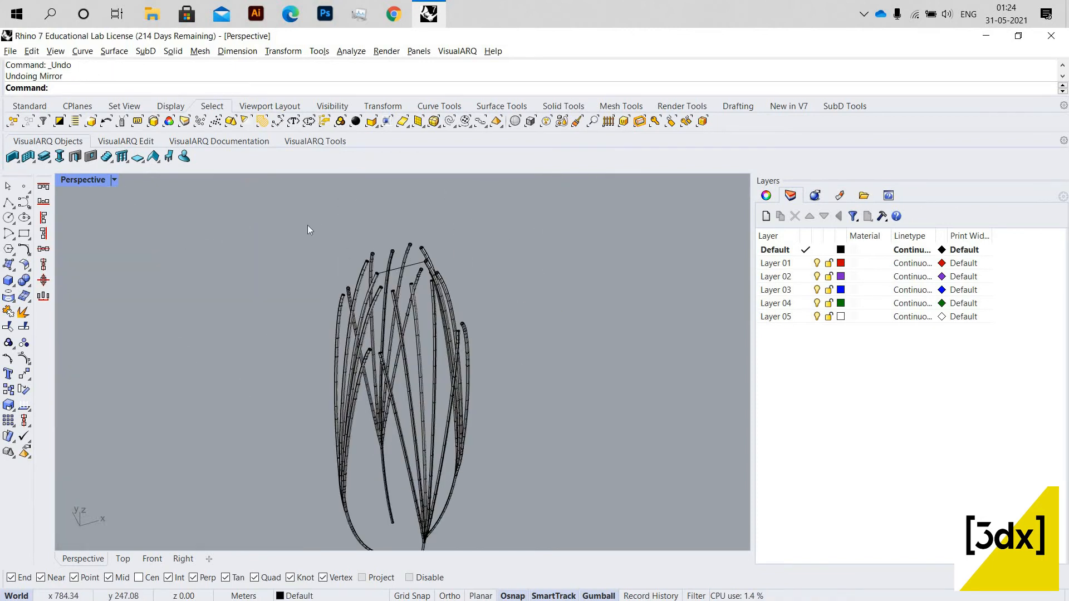
pyautogui.moveTo(308, 225); pyautogui.dragTo(492, 546)
pyautogui.press('Escape')
pyautogui.scroll(-3, 471, 352)
pyautogui.moveTo(498, 374); pyautogui.dragTo(78, 182)
pyautogui.scroll(-6, 78, 182)
pyautogui.hotkey('ctrl', 'm')
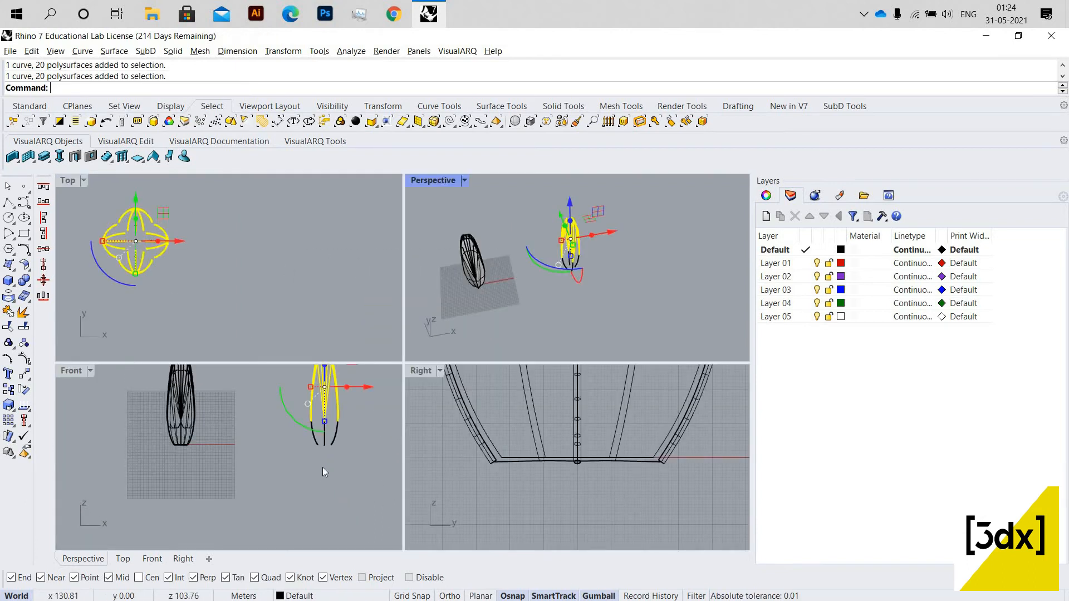
# Mirror a copy of the selected pipes and line downward across a horizontal line below the ribs in the Front view.
pyautogui.scroll(2, 323, 467)
pyautogui.write('mirror')
pyautogui.press('Return')
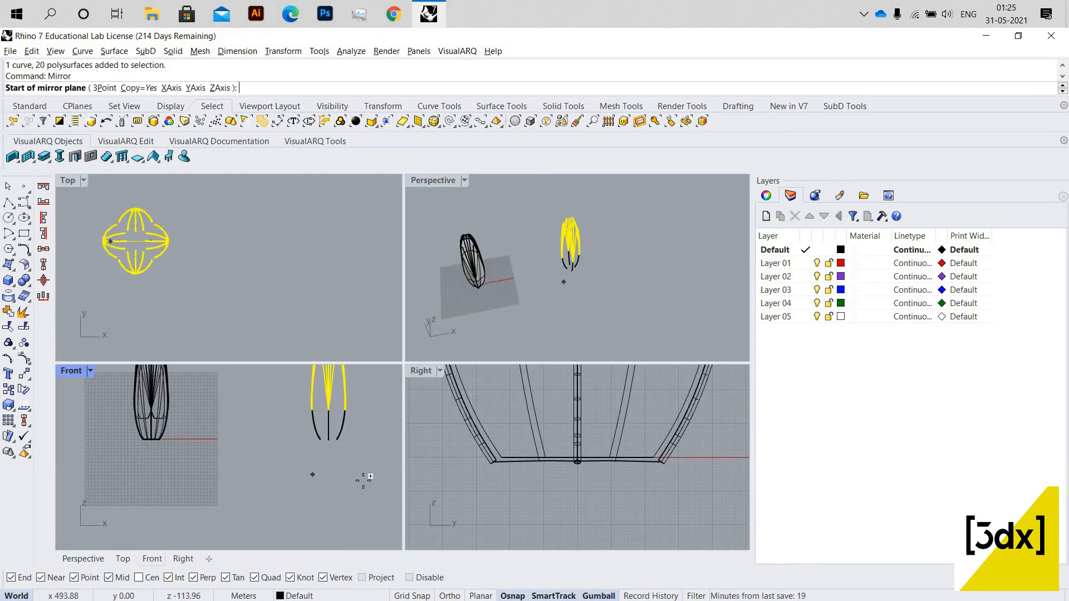
pyautogui.click(291, 475)
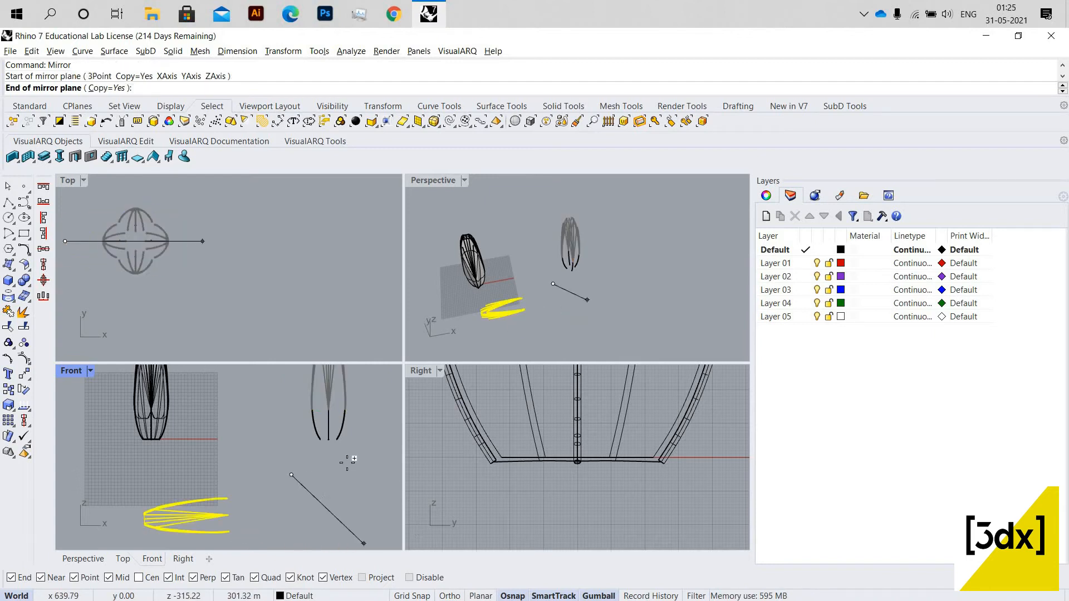
pyautogui.press('F8')
pyautogui.click(345, 466)
pyautogui.scroll(-7, 228, 417)
# Move the mirrored pipes and line along the X axis, clear of the original ribs.
pyautogui.click(174, 393)
pyautogui.scroll(4, 245, 446)
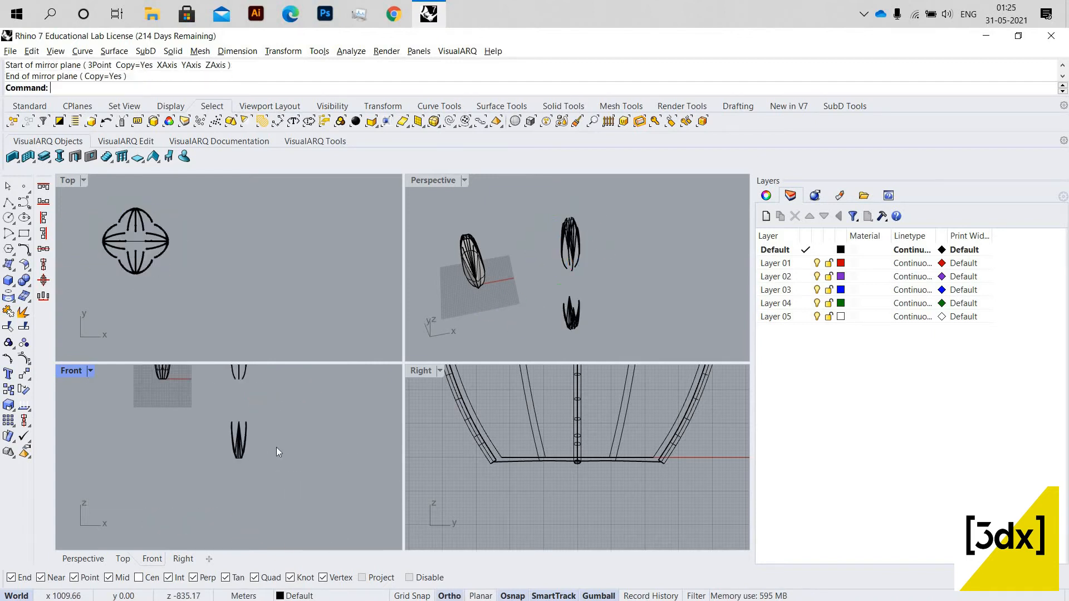
pyautogui.moveTo(276, 447); pyautogui.dragTo(358, 441)
# Select the moved pipes and line in the Perspective view, enlarge that view and zoom to the selection.
pyautogui.click(682, 326)
pyautogui.scroll(4, 682, 326)
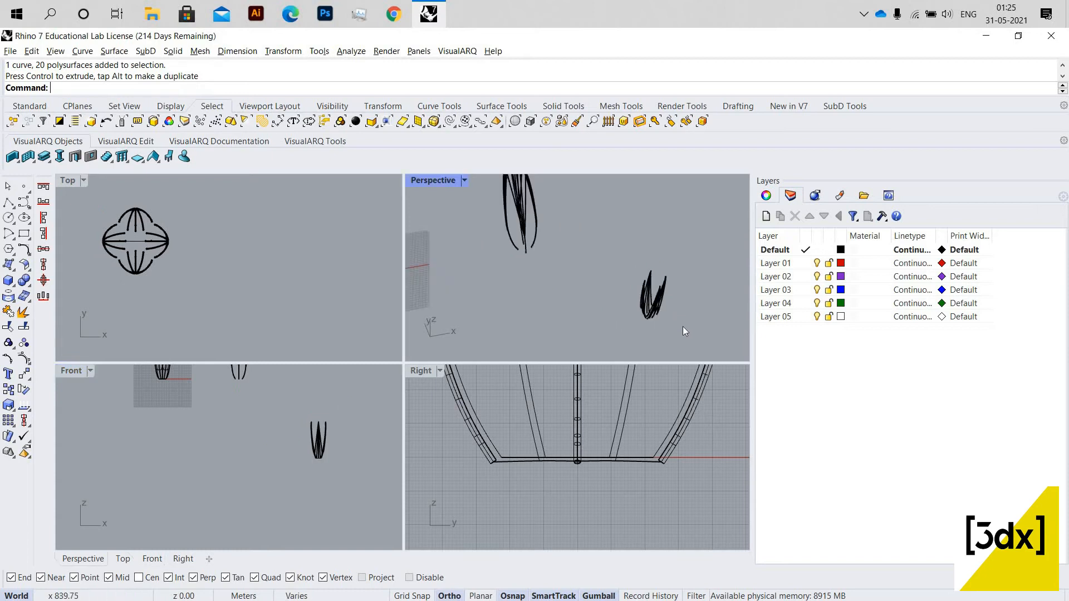
pyautogui.scroll(2, 652, 322)
pyautogui.moveTo(712, 338); pyautogui.dragTo(464, 189)
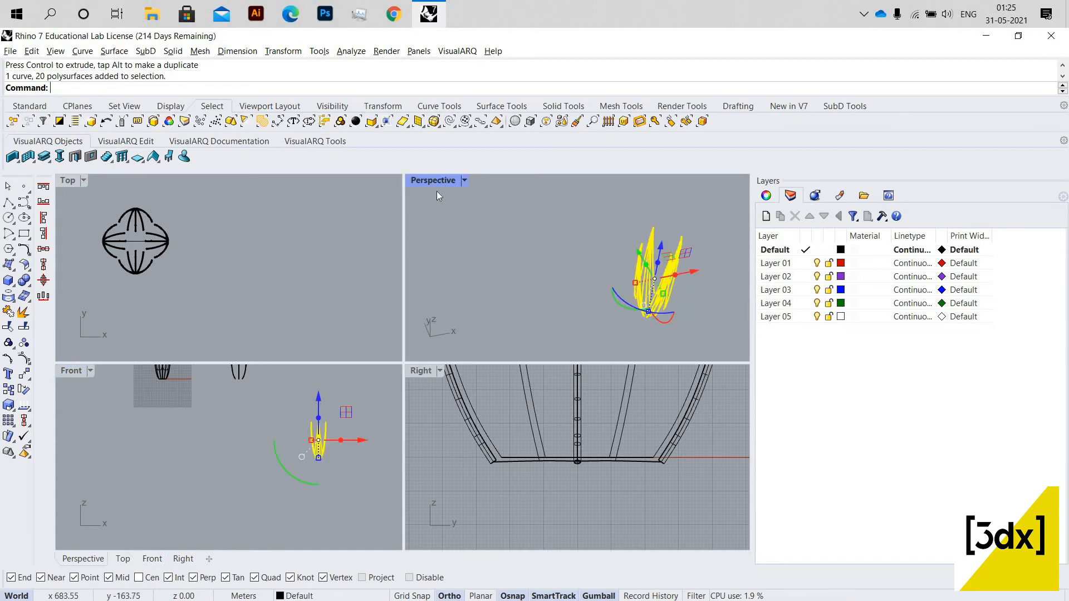
pyautogui.doubleClick(434, 177)
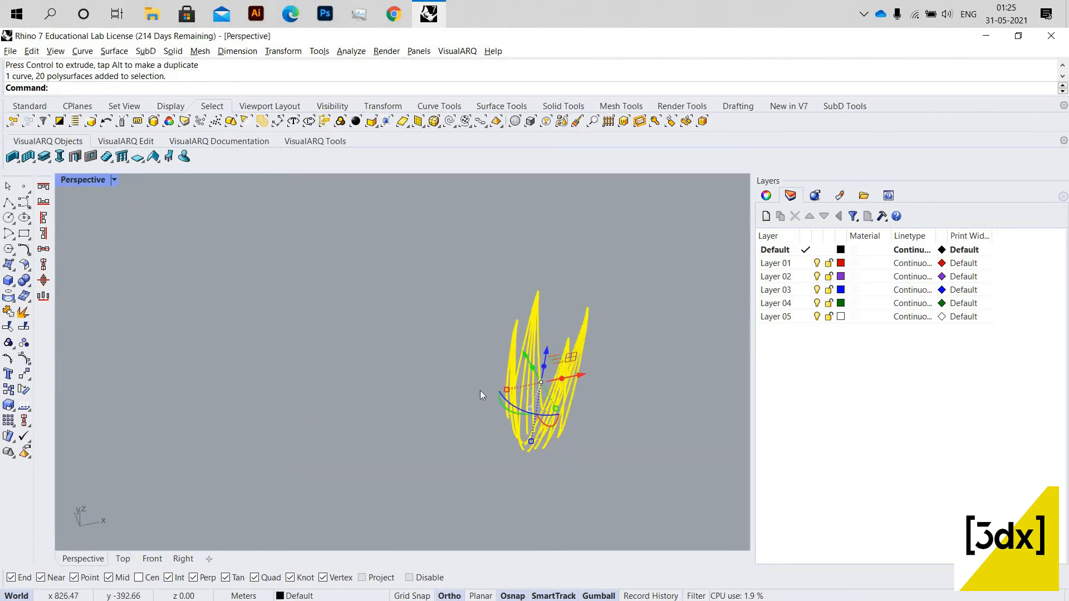
pyautogui.write('Zoom')
pyautogui.press('Return')
pyautogui.write('s')
pyautogui.press('Return')
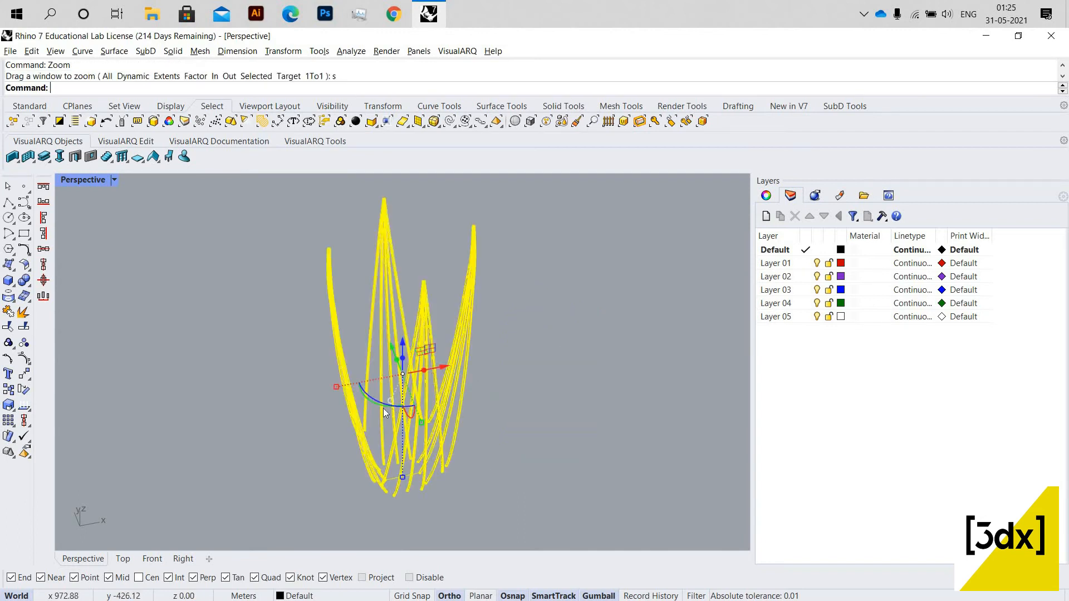
# Try to rotate a copy of the mirrored pipes by 45 degrees about the midpoint of the straight line.
pyautogui.scroll(5, 466, 482)
pyautogui.moveTo(259, 483); pyautogui.dragTo(405, 461, button='right')
pyautogui.scroll(3, 406, 459)
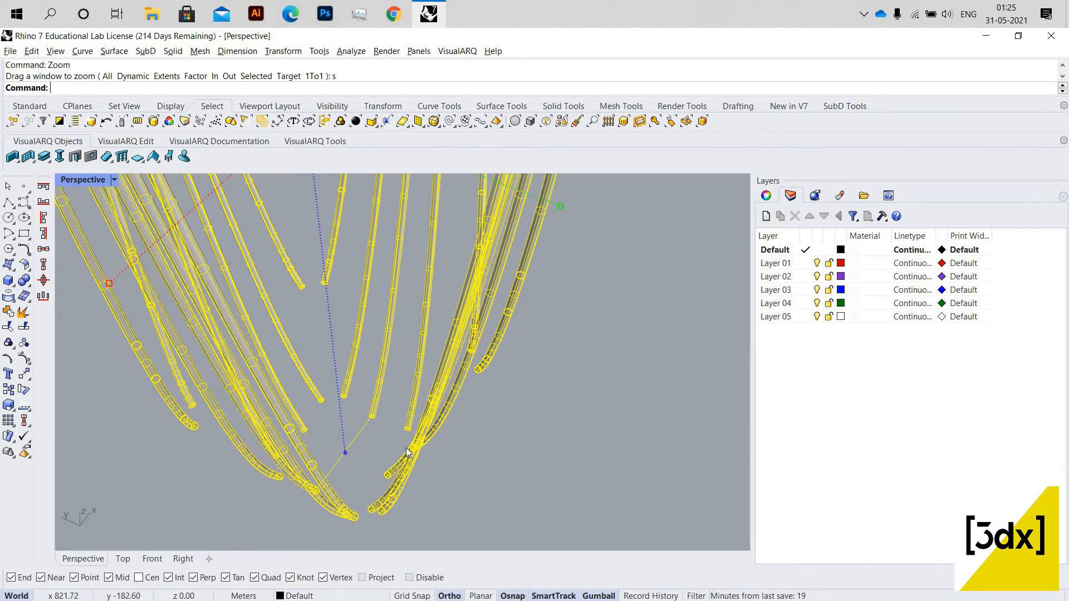
pyautogui.write('Rotate')
pyautogui.press('Return')
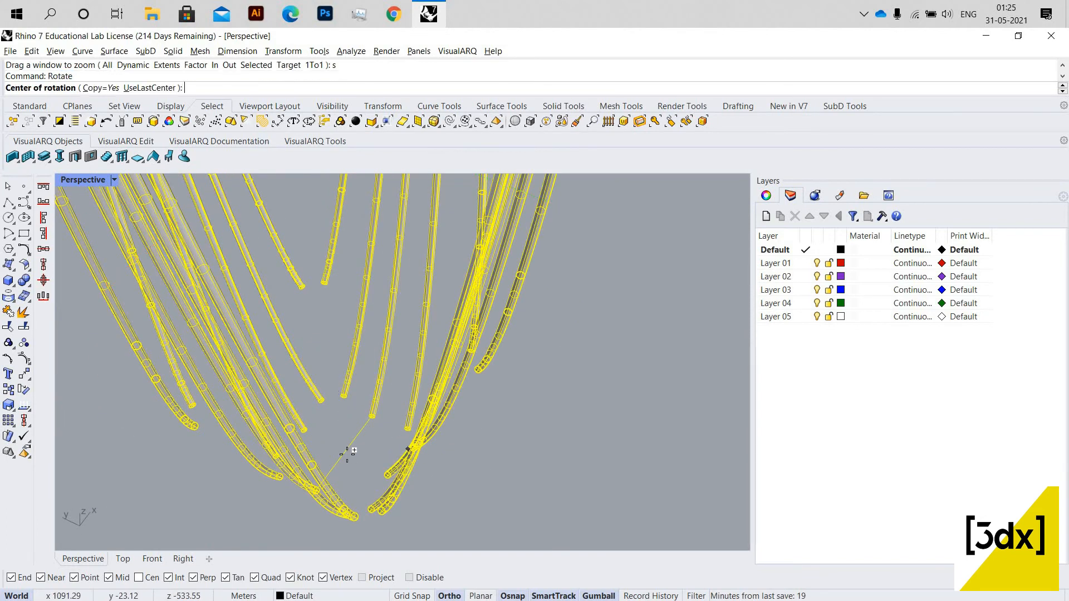
pyautogui.click(363, 423)
pyautogui.click(372, 418)
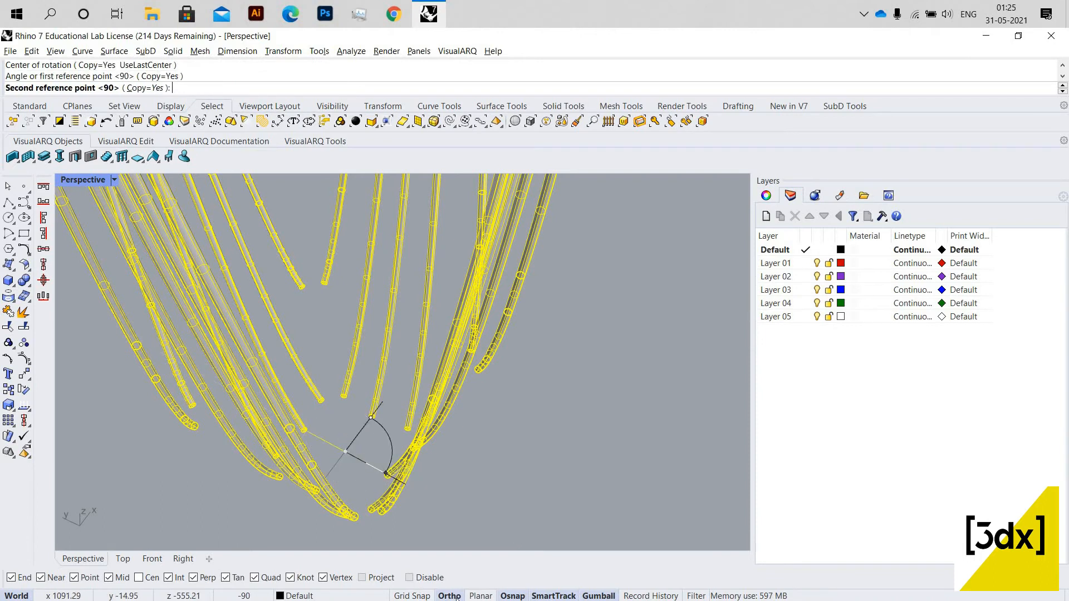
pyautogui.press('F8')
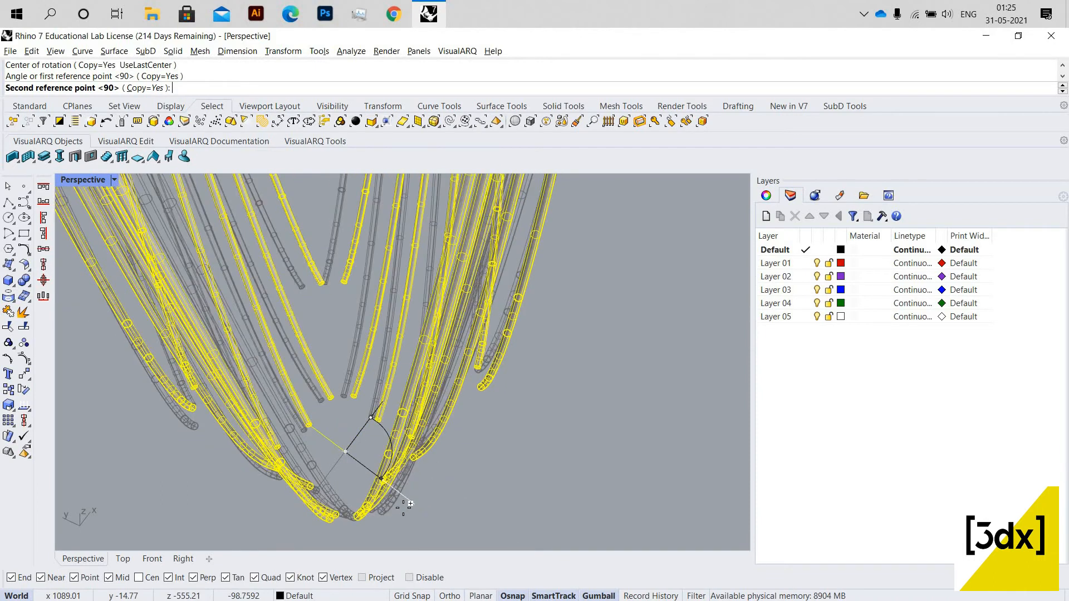
pyautogui.write('45')
pyautogui.press('Return')
pyautogui.scroll(-10, 429, 372)
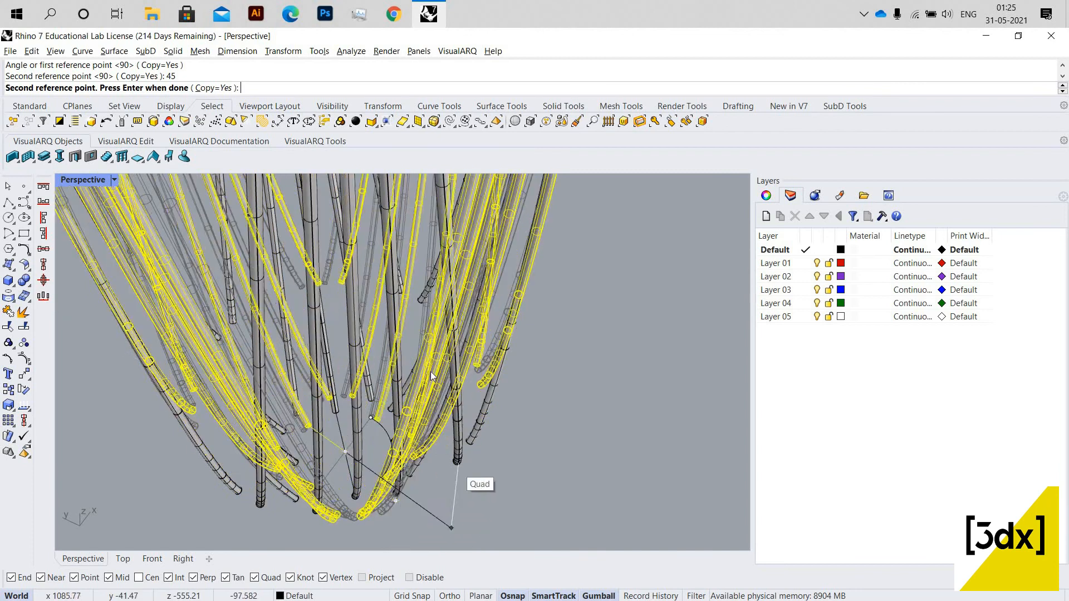
pyautogui.press('Return')
pyautogui.hotkey('ctrl', 'z')
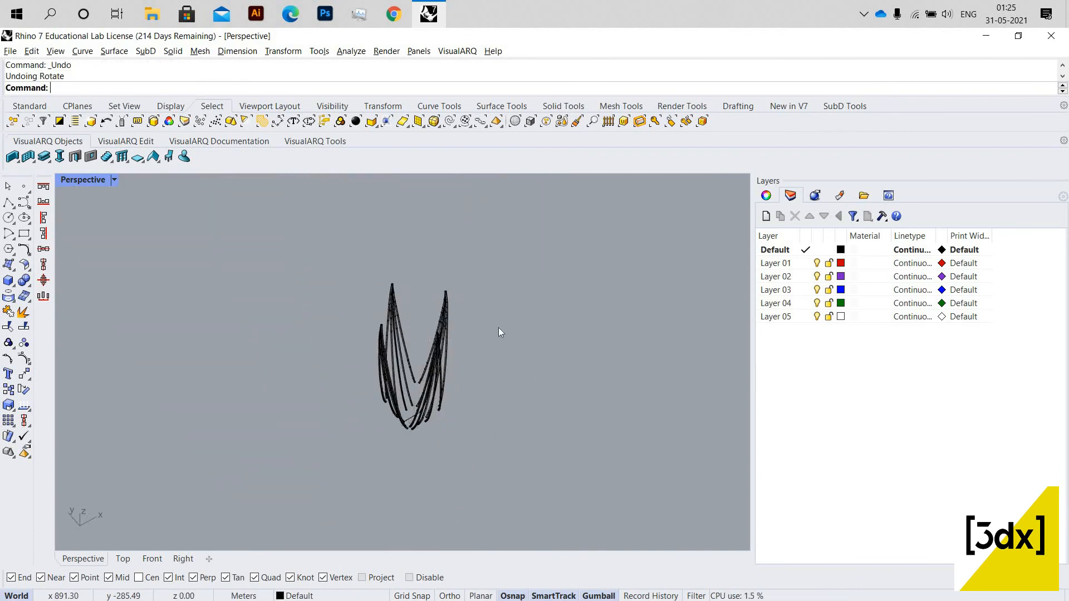
# Rotate the mirrored pipes and line 45 degrees about the line's midpoint with copying turned off.
pyautogui.scroll(5, 499, 327)
pyautogui.moveTo(478, 515); pyautogui.dragTo(267, 358)
pyautogui.write('rotate')
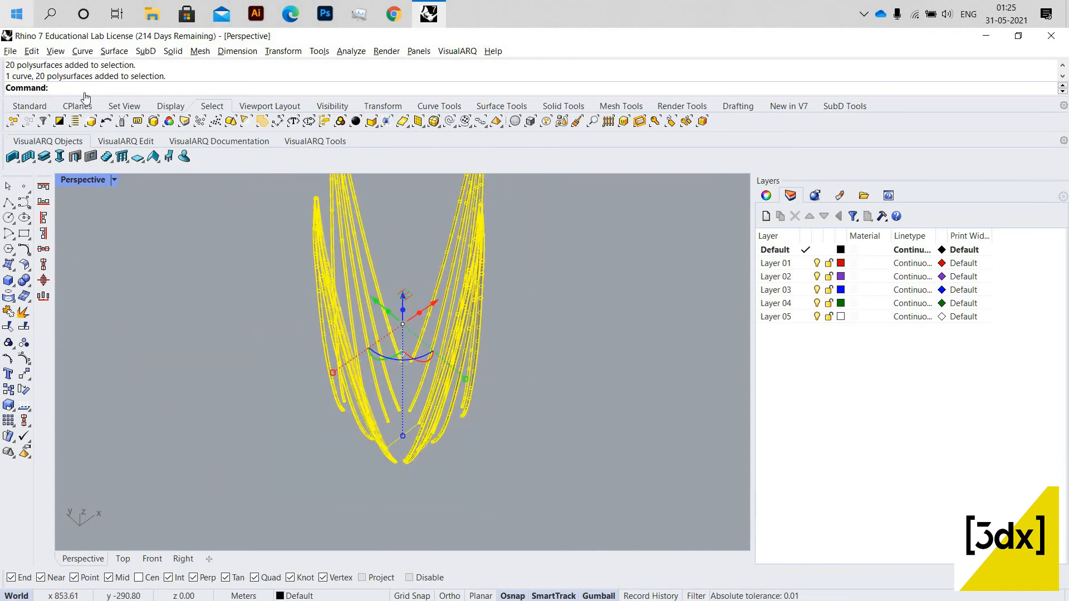
pyautogui.press('Return')
pyautogui.write('c')
pyautogui.press('Return')
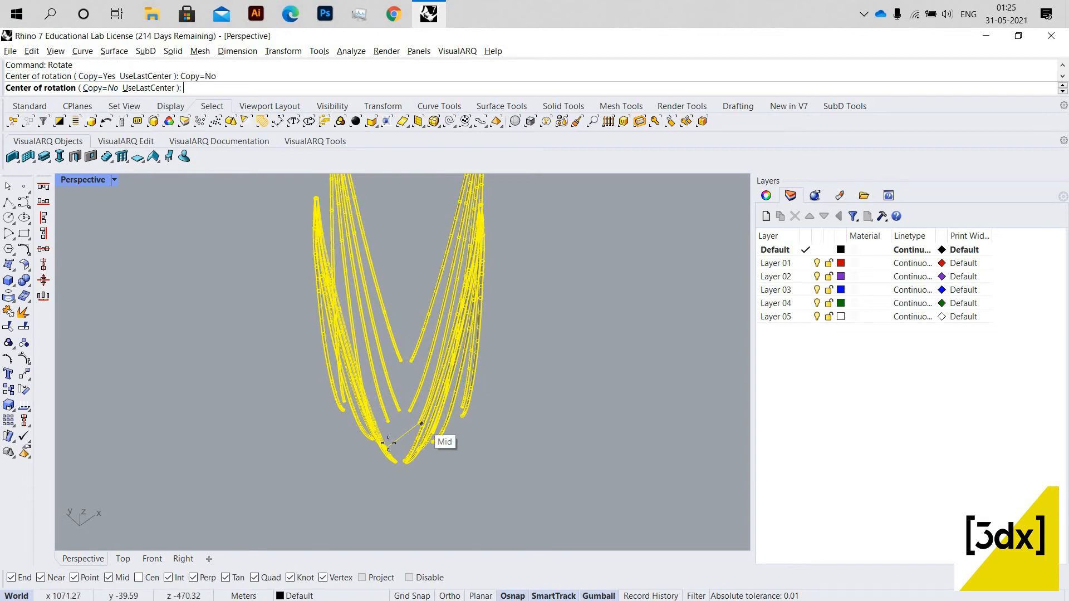
pyautogui.scroll(3, 437, 442)
pyautogui.click(423, 438)
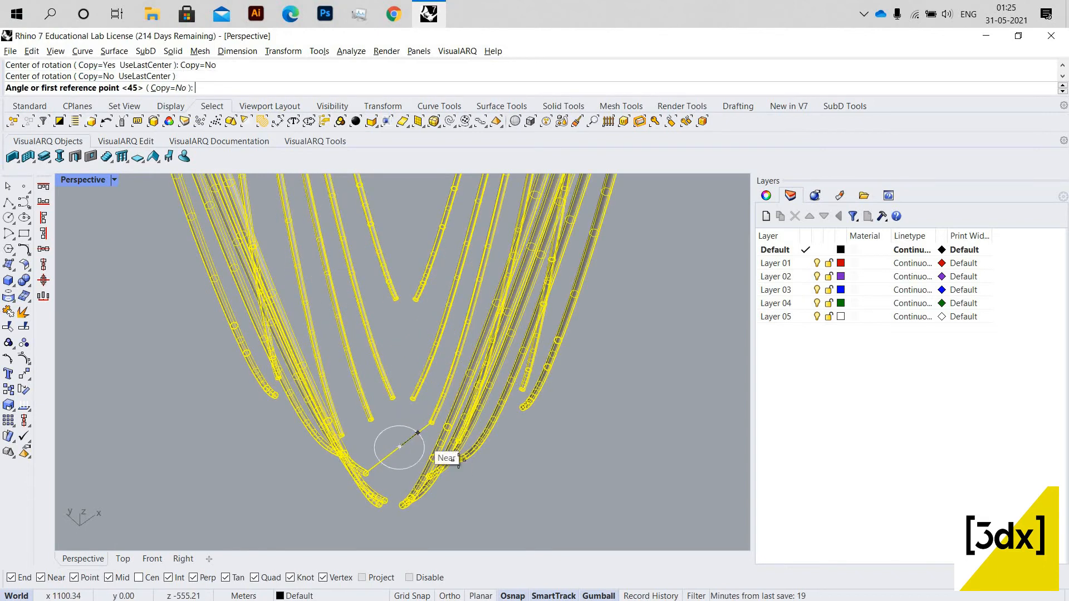
pyautogui.click(419, 431)
pyautogui.write('45')
pyautogui.press('Return')
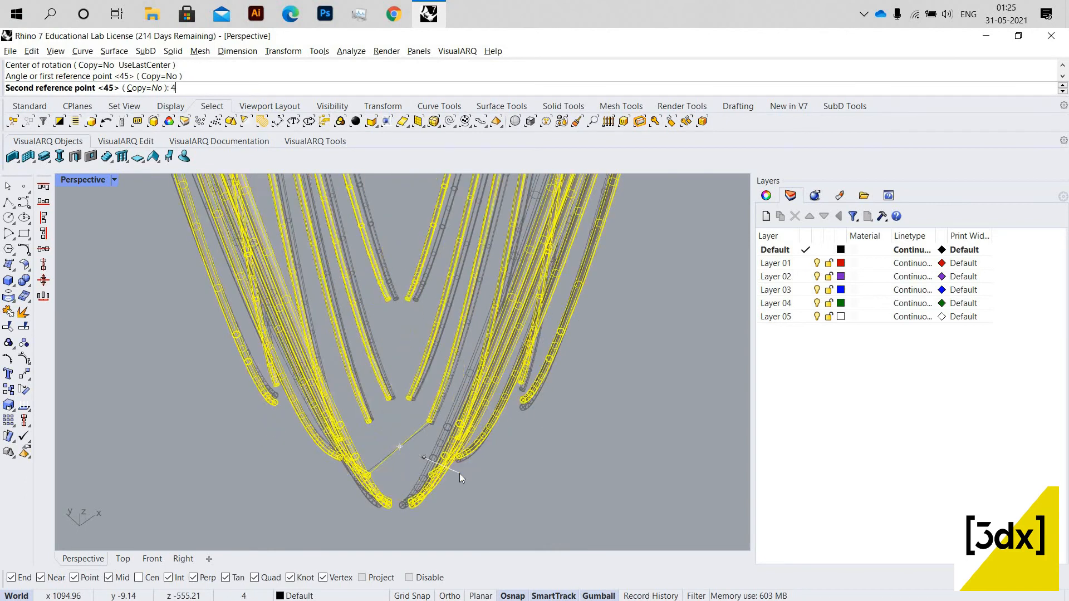
pyautogui.scroll(-6, 469, 427)
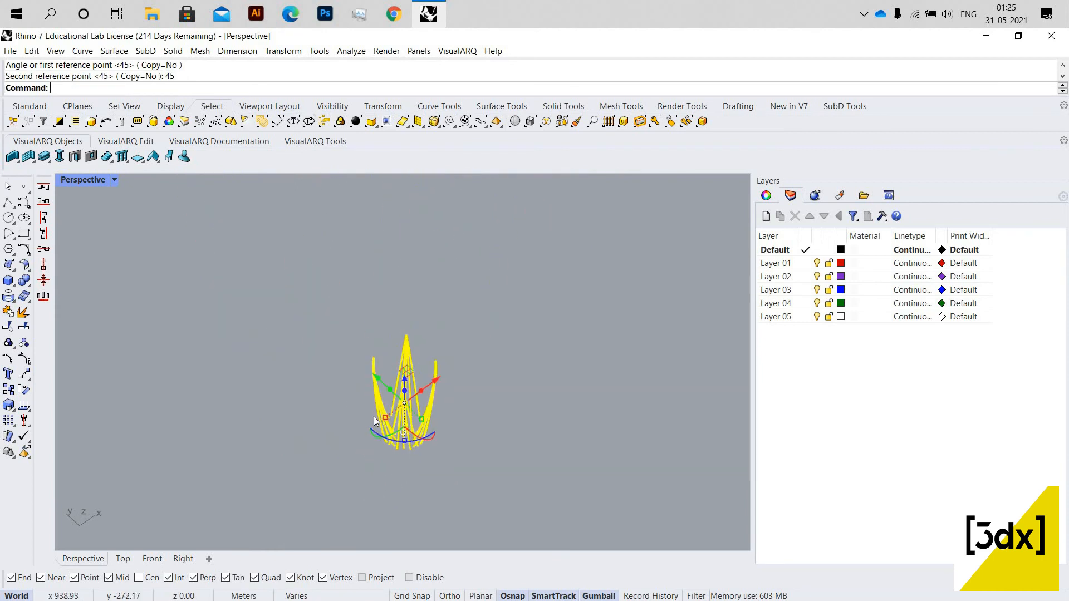
# Draw a straight line across the shell's base opening between the midpoints of its two opposite inner edges.
pyautogui.moveTo(373, 417); pyautogui.dragTo(484, 377, button='right')
pyautogui.scroll(3, 551, 365)
pyautogui.scroll(-3, 298, 294)
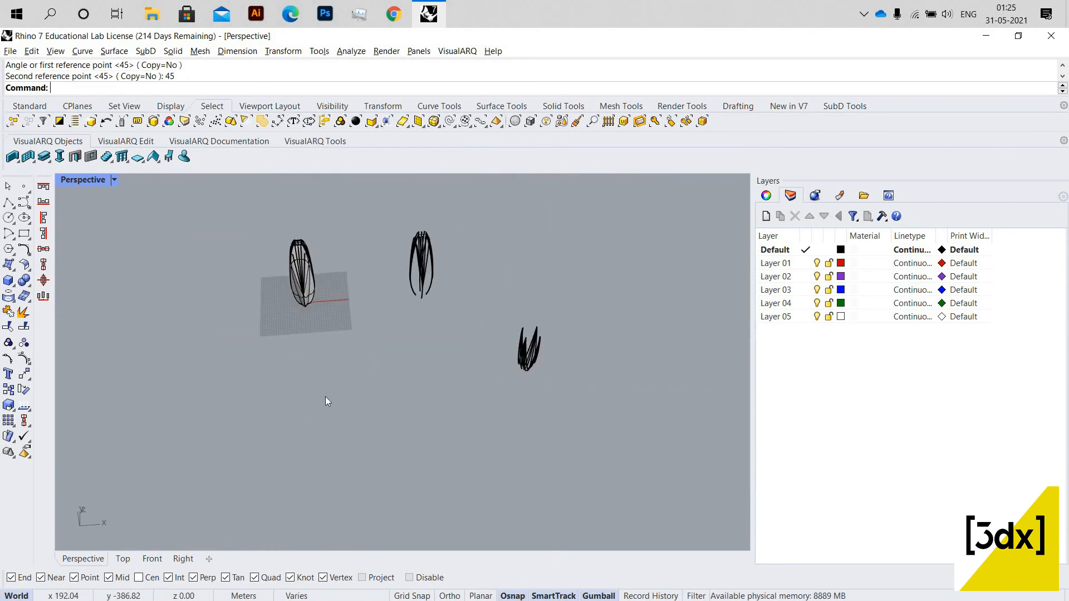
pyautogui.scroll(10, 302, 282)
pyautogui.moveTo(341, 337); pyautogui.dragTo(372, 270, button='right')
pyautogui.scroll(-10, 409, 202)
pyautogui.scroll(2, 412, 199)
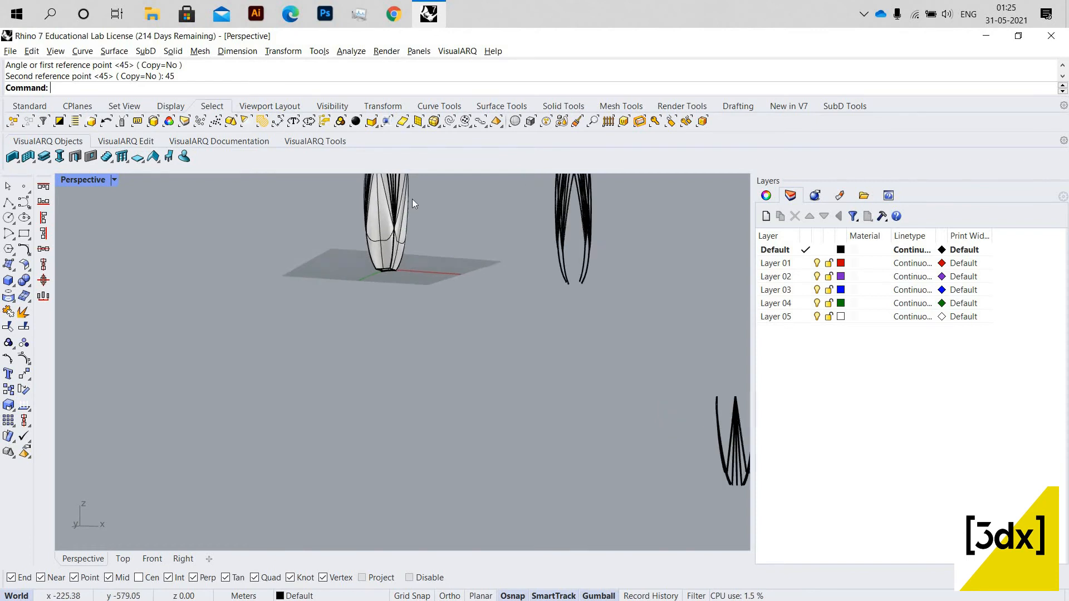
pyautogui.scroll(10, 437, 304)
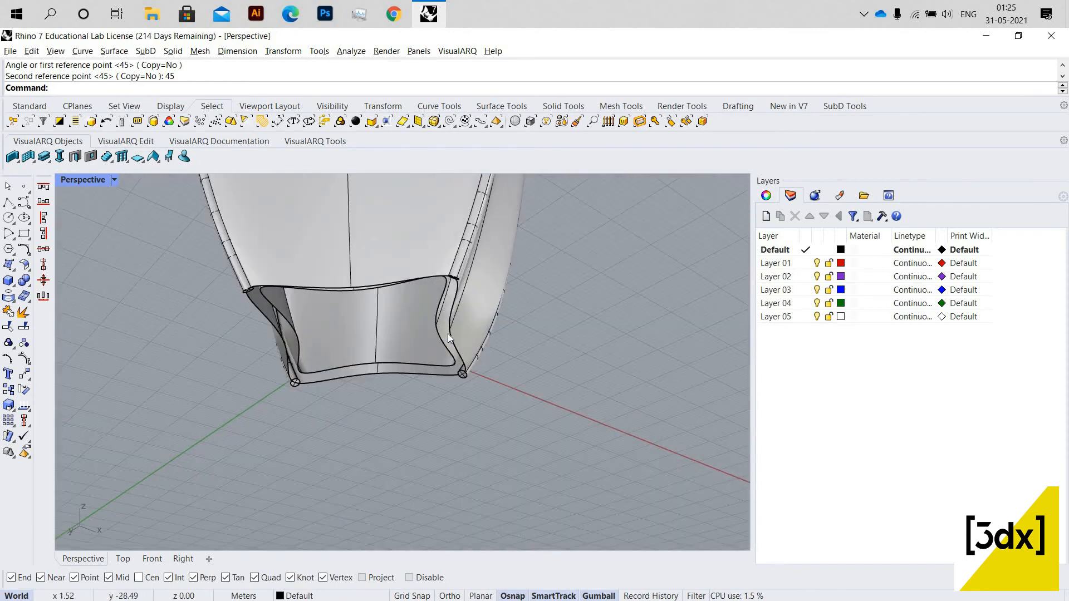
pyautogui.press('Return')
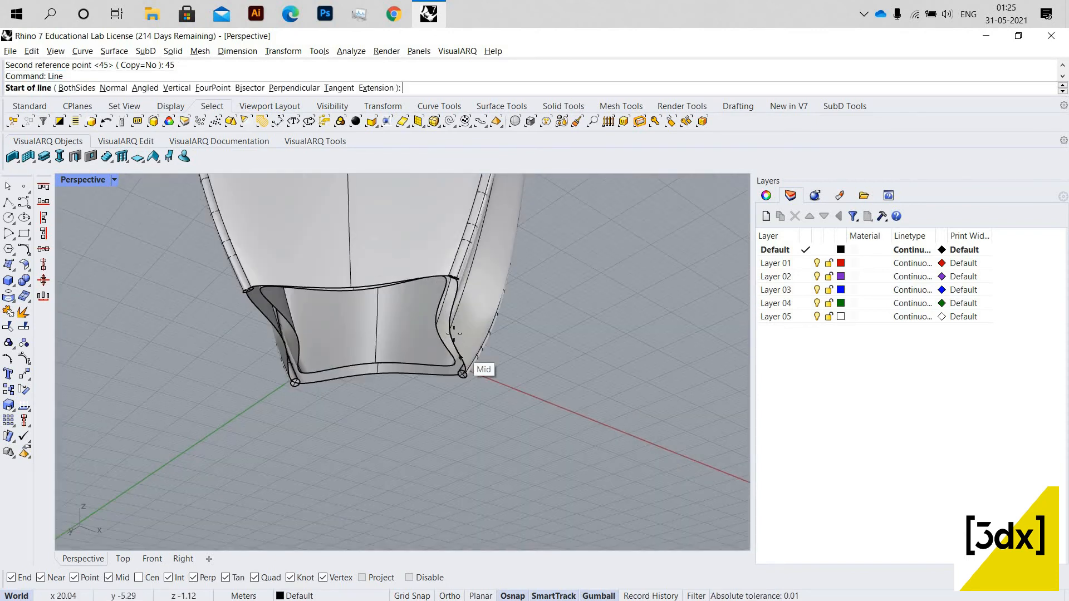
pyautogui.click(450, 329)
pyautogui.scroll(4, 316, 344)
pyautogui.moveTo(332, 328); pyautogui.dragTo(500, 254, button='right')
pyautogui.click(506, 256)
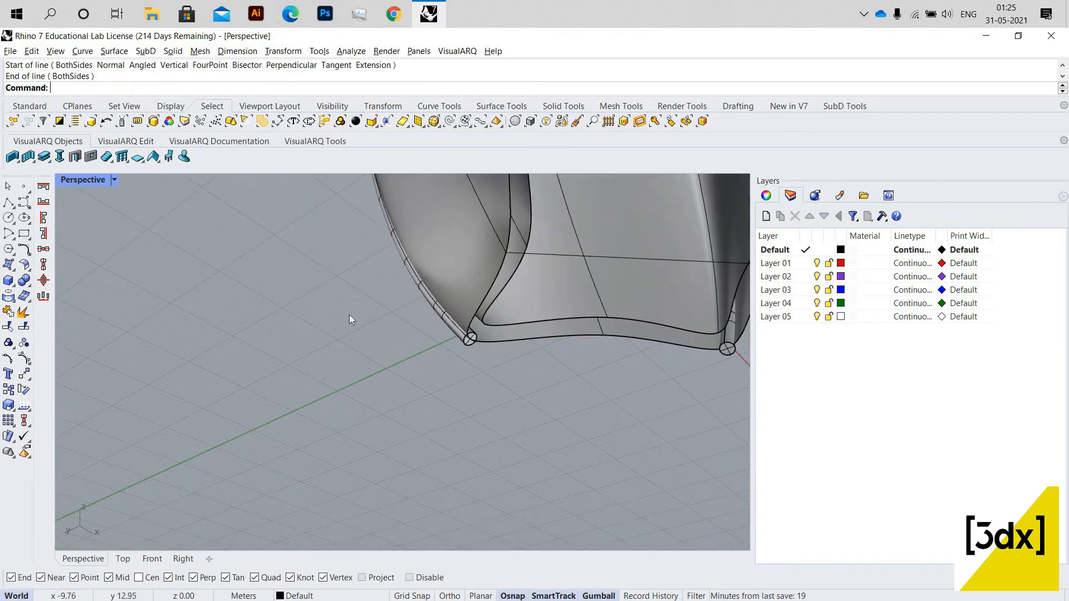
# Copy the 20 rotated pipes from their line's midpoint to the midpoint of the line across the shell's base opening.
pyautogui.scroll(-10, 356, 303)
pyautogui.scroll(-4, 501, 373)
pyautogui.moveTo(593, 432); pyautogui.dragTo(473, 379, button='right')
pyautogui.scroll(4, 505, 446)
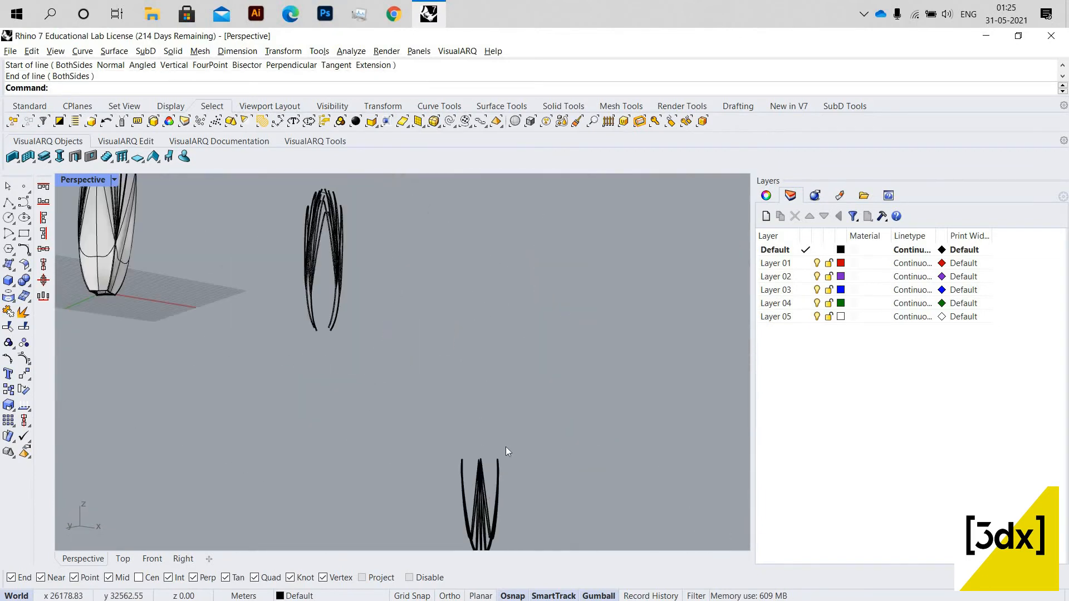
pyautogui.scroll(-3, 504, 479)
pyautogui.scroll(8, 479, 474)
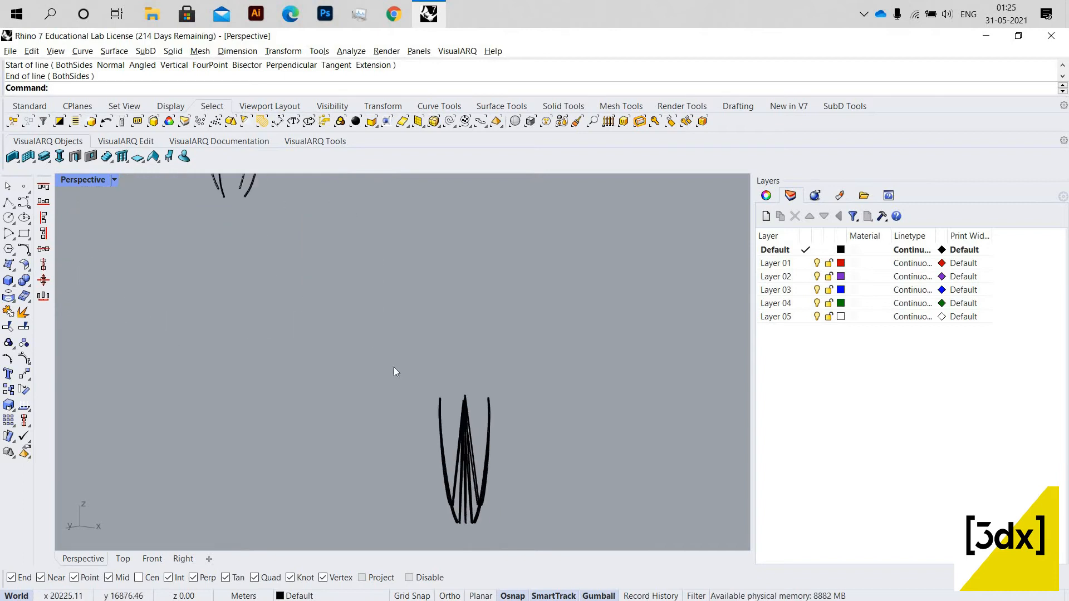
pyautogui.click(420, 437)
pyautogui.scroll(-3, 405, 492)
pyautogui.scroll(10, 404, 469)
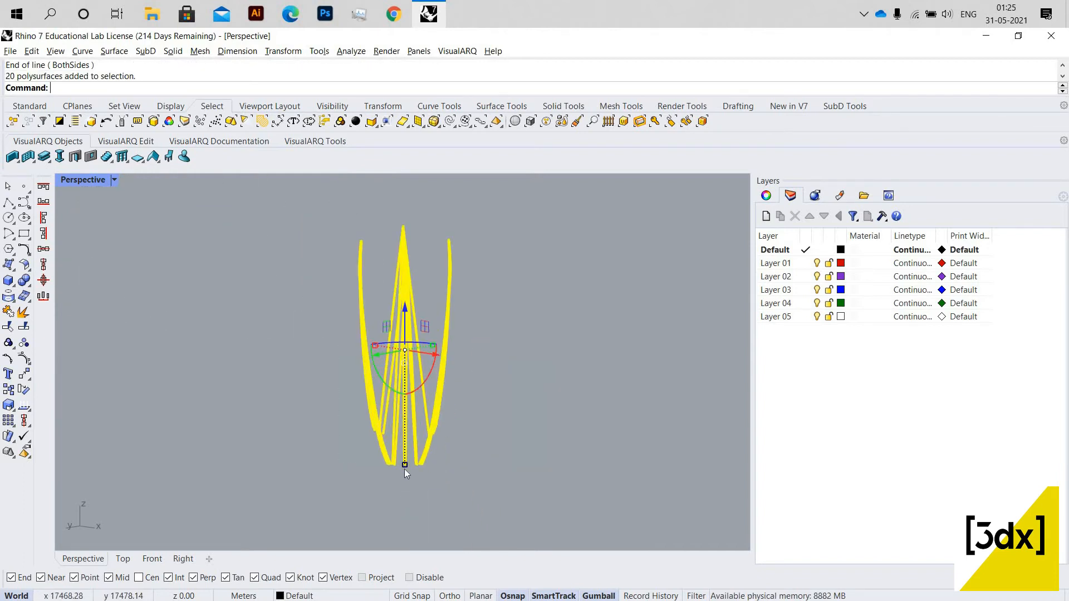
pyautogui.scroll(5, 359, 390)
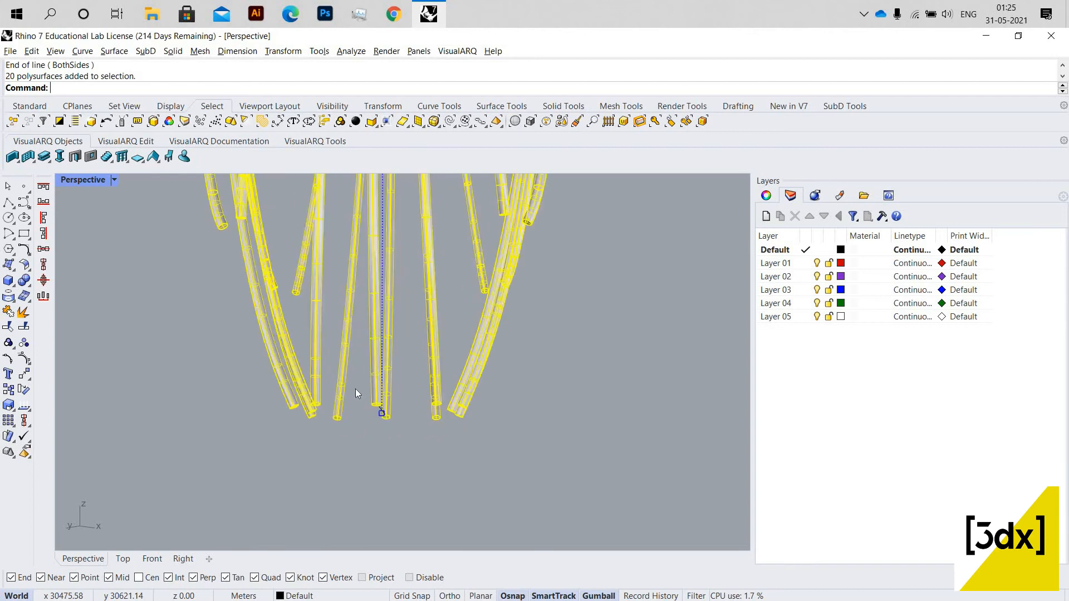
pyautogui.write('Copy')
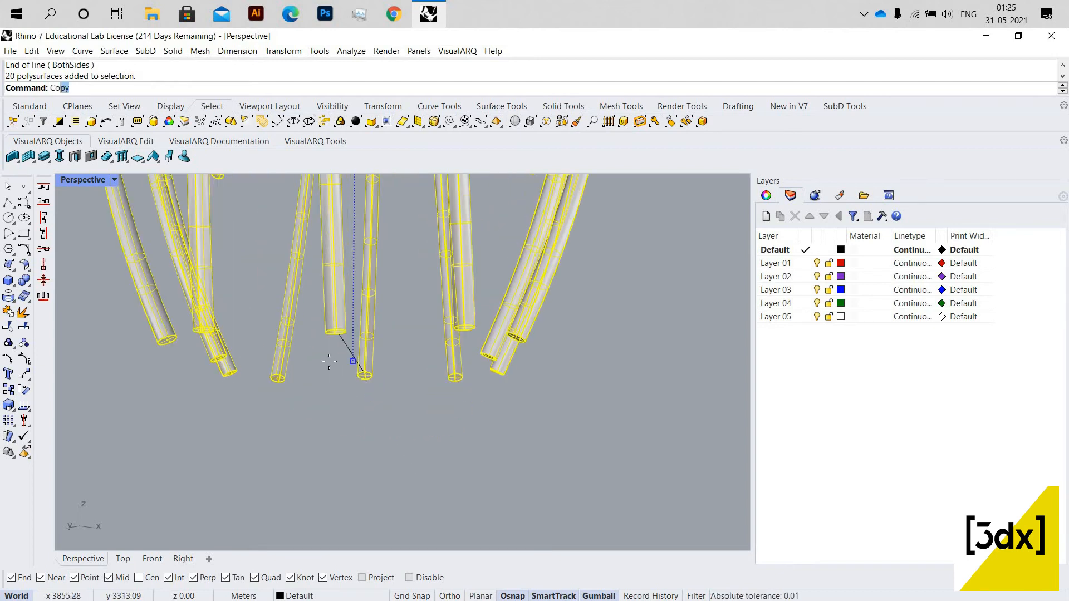
pyautogui.press('Return')
pyautogui.click(347, 358)
pyautogui.scroll(-6, 350, 351)
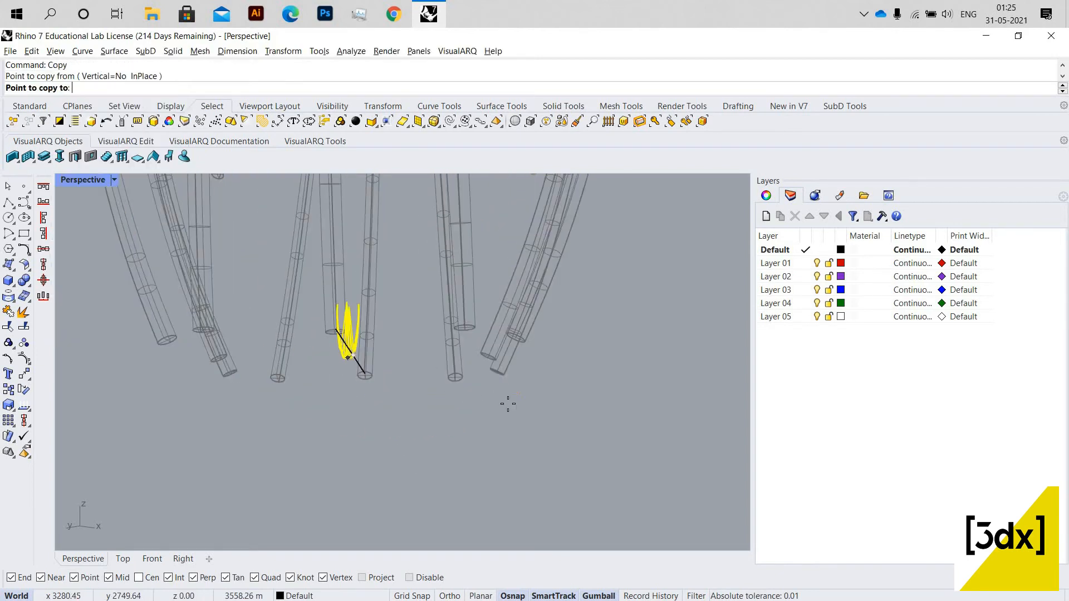
pyautogui.scroll(-8, 519, 384)
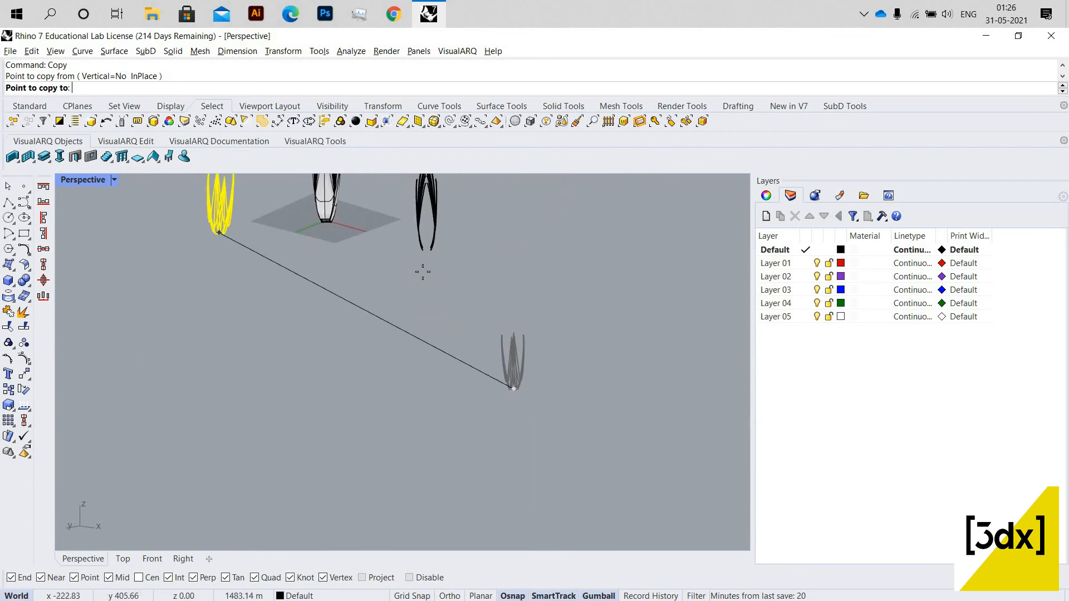
pyautogui.scroll(12, 317, 214)
pyautogui.scroll(5, 379, 253)
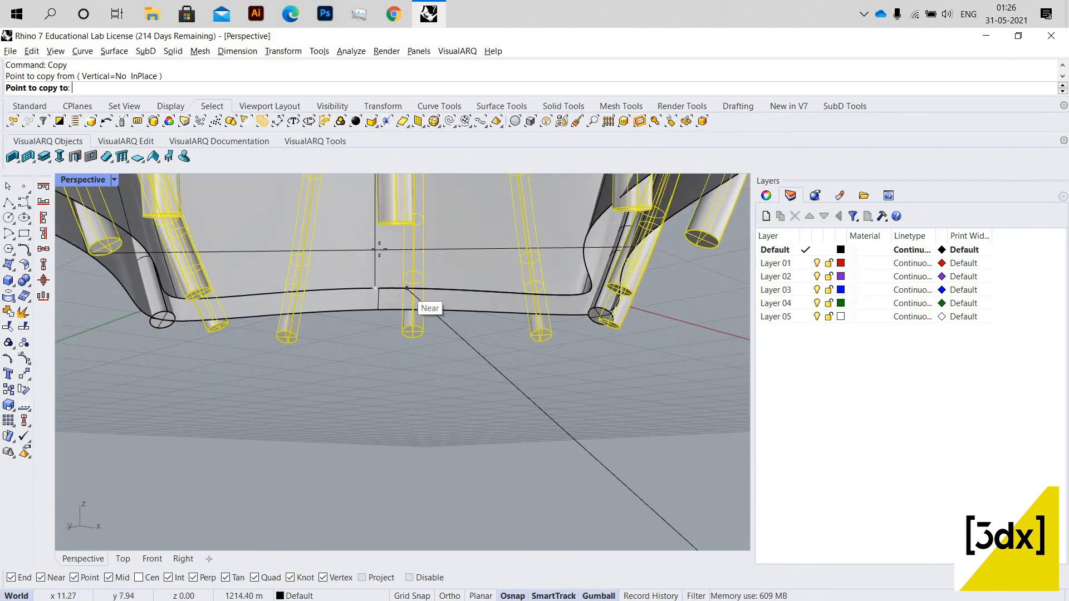
pyautogui.scroll(-6, 379, 251)
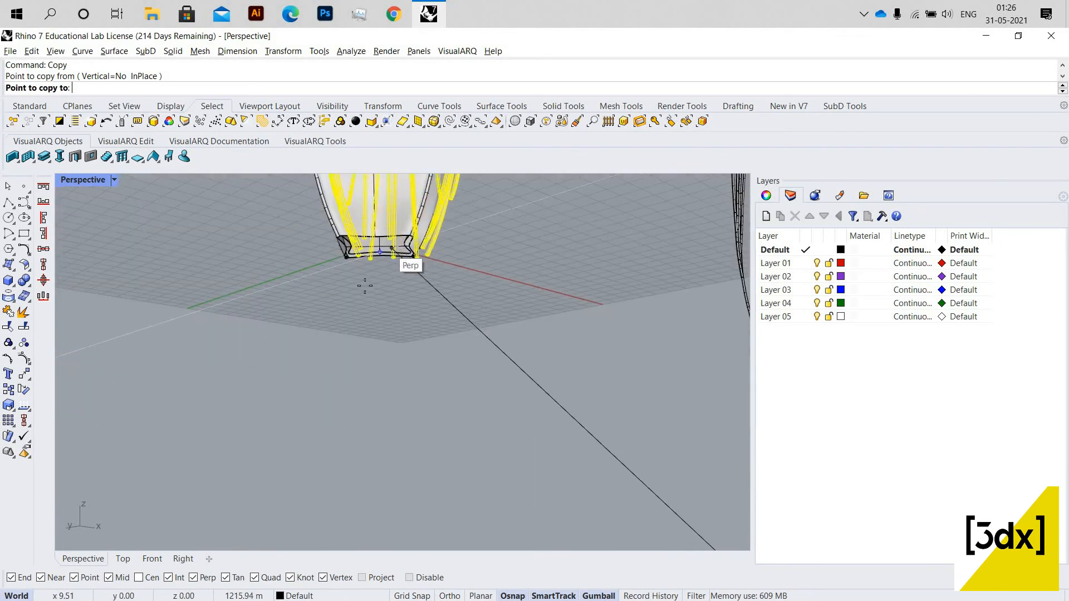
pyautogui.moveTo(369, 541); pyautogui.dragTo(389, 579, button='right')
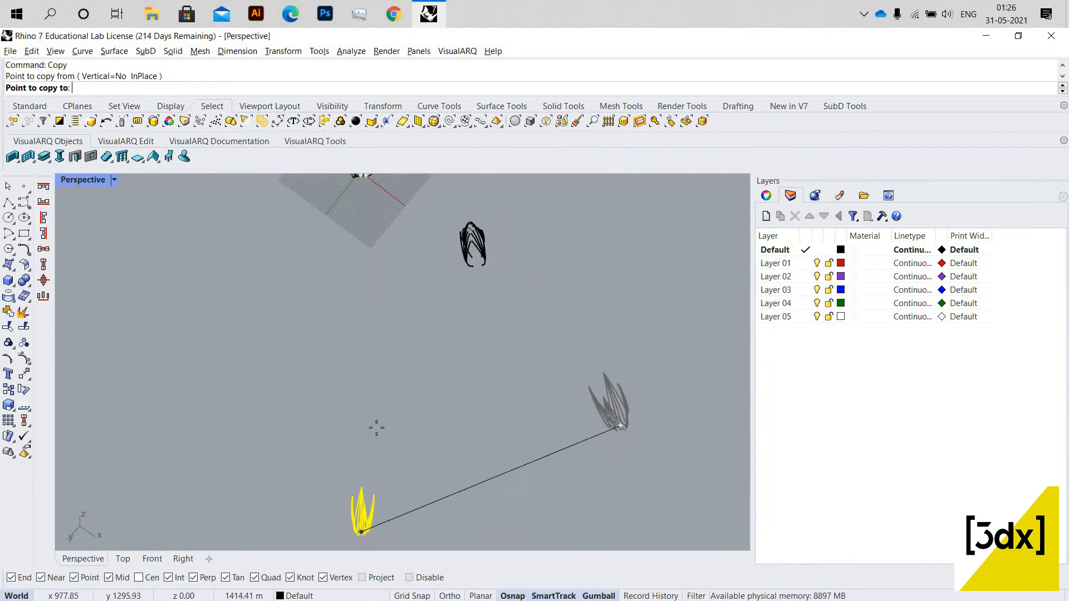
pyautogui.scroll(-4, 370, 505)
pyautogui.scroll(2, 368, 270)
pyautogui.scroll(10, 367, 270)
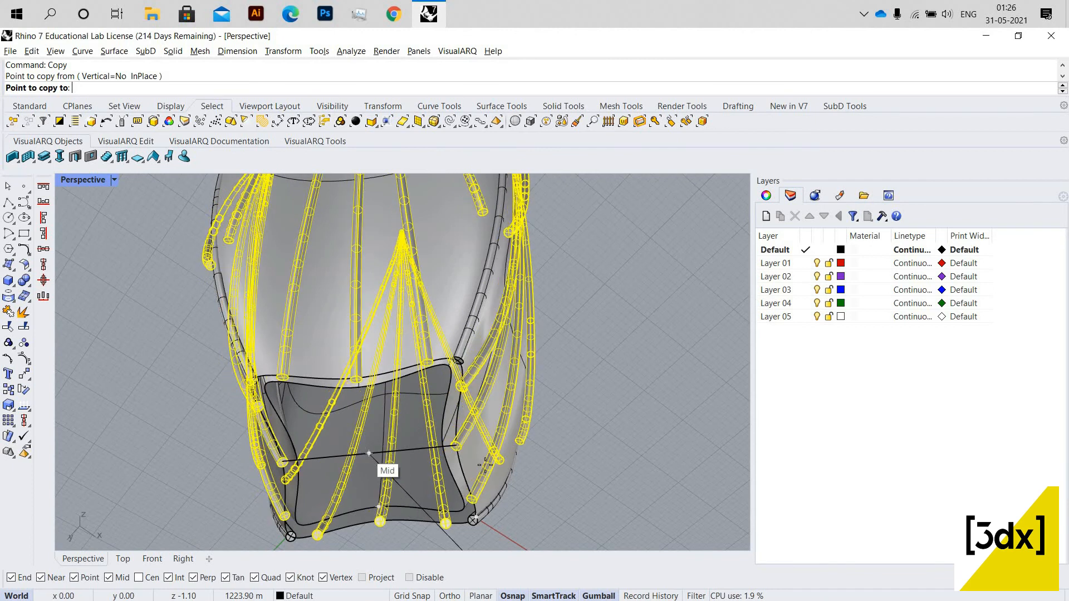
pyautogui.click(368, 453)
pyautogui.press('Return')
# Contour the inner SubD shell at a spacing of 5, from the base line's midpoint to the top line's midpoint.
pyautogui.scroll(-8, 527, 380)
pyautogui.moveTo(528, 380); pyautogui.dragTo(393, 409, button='right')
pyautogui.scroll(-6, 515, 376)
pyautogui.moveTo(441, 372); pyautogui.dragTo(454, 342, button='right')
pyautogui.scroll(5, 447, 328)
pyautogui.click(456, 391)
pyautogui.press('Escape')
pyautogui.scroll(-5, 452, 384)
pyautogui.scroll(10, 352, 405)
pyautogui.click(367, 356)
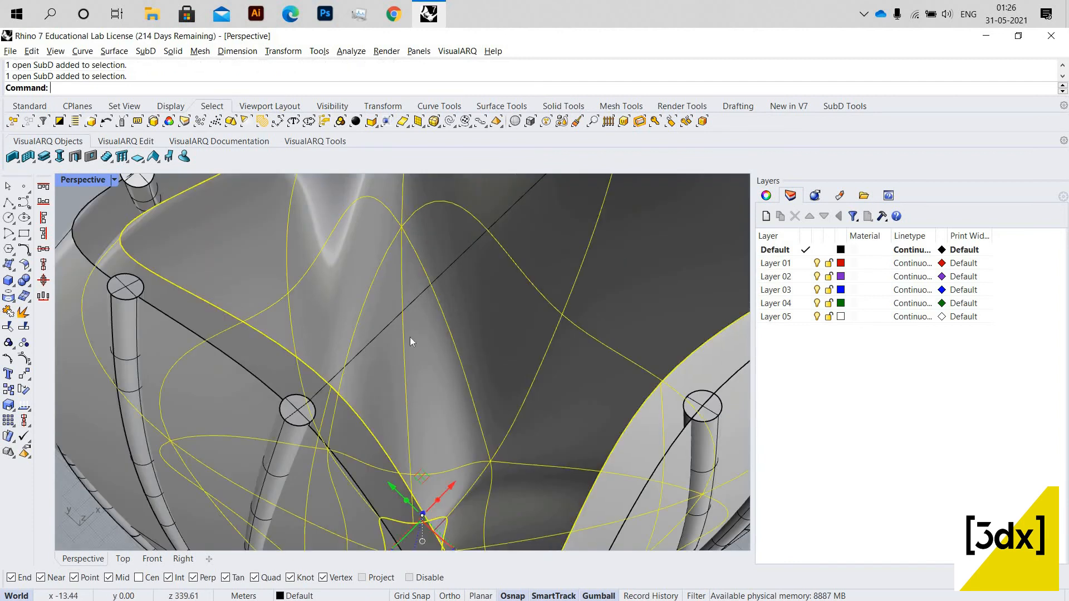
pyautogui.scroll(-8, 434, 343)
pyautogui.scroll(4, 457, 347)
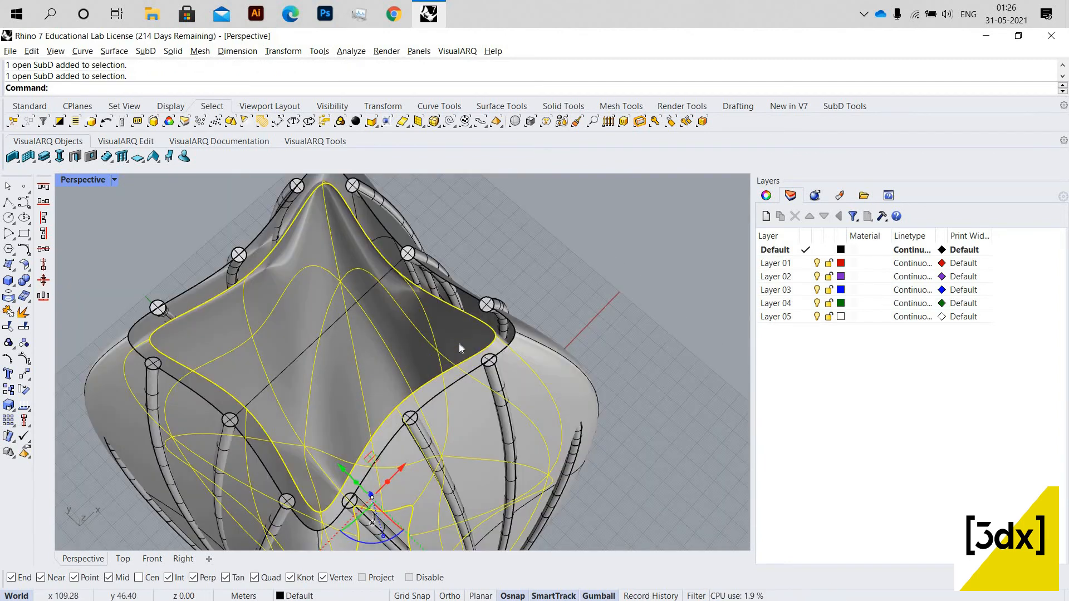
pyautogui.scroll(-8, 425, 320)
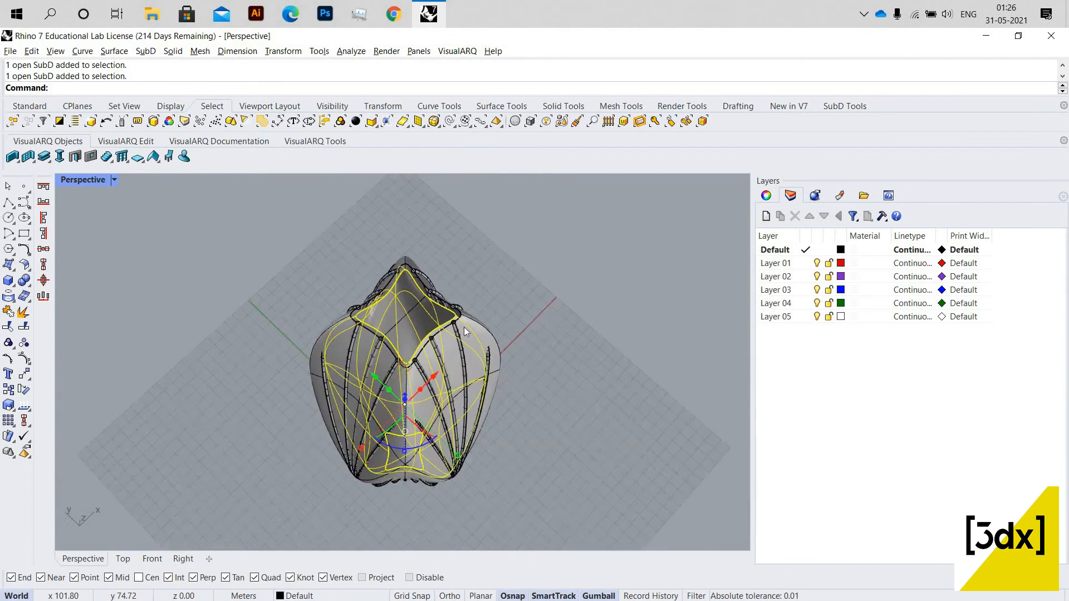
pyautogui.scroll(8, 463, 327)
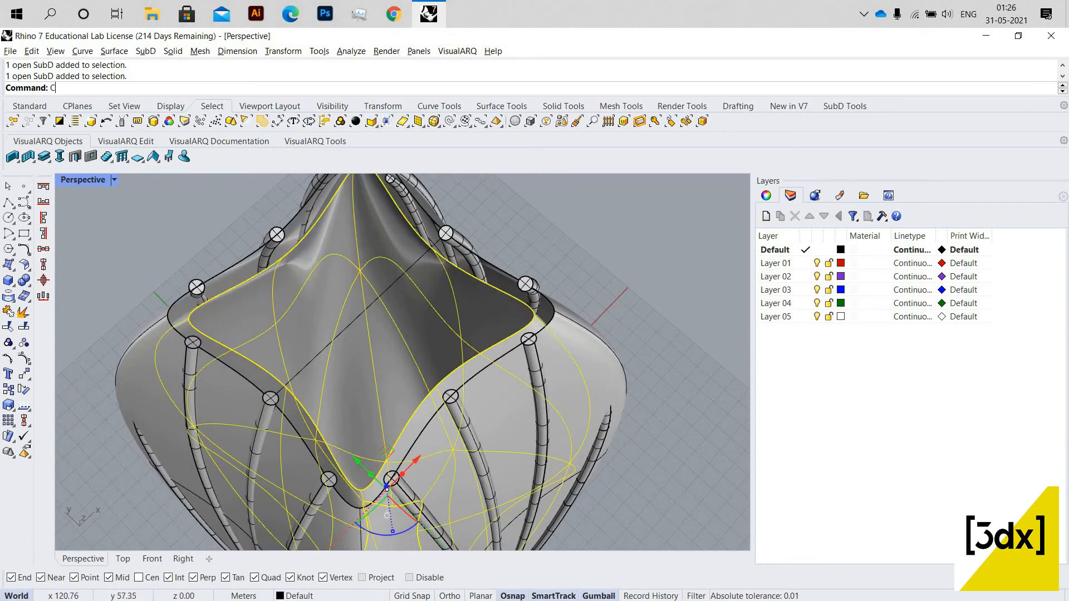
pyautogui.write('ntour')
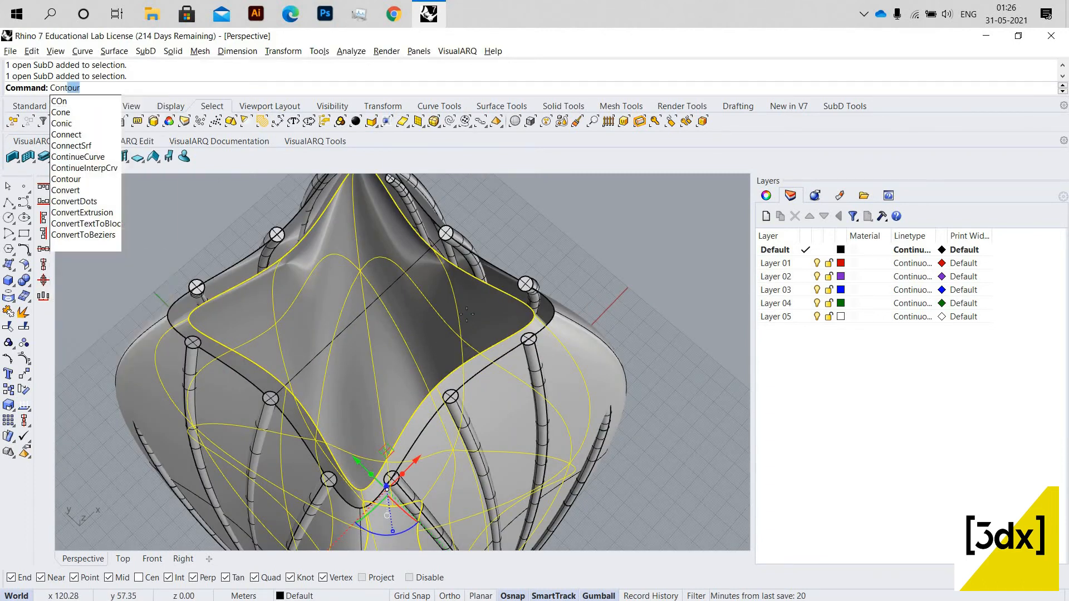
pyautogui.press('Return')
pyautogui.scroll(-8, 370, 282)
pyautogui.moveTo(393, 456); pyautogui.dragTo(384, 403, button='right')
pyautogui.scroll(12, 365, 473)
pyautogui.click(369, 521)
pyautogui.scroll(-7, 391, 491)
pyautogui.scroll(-5, 390, 491)
pyautogui.scroll(-8, 384, 409)
pyautogui.scroll(12, 379, 380)
pyautogui.scroll(-10, 345, 254)
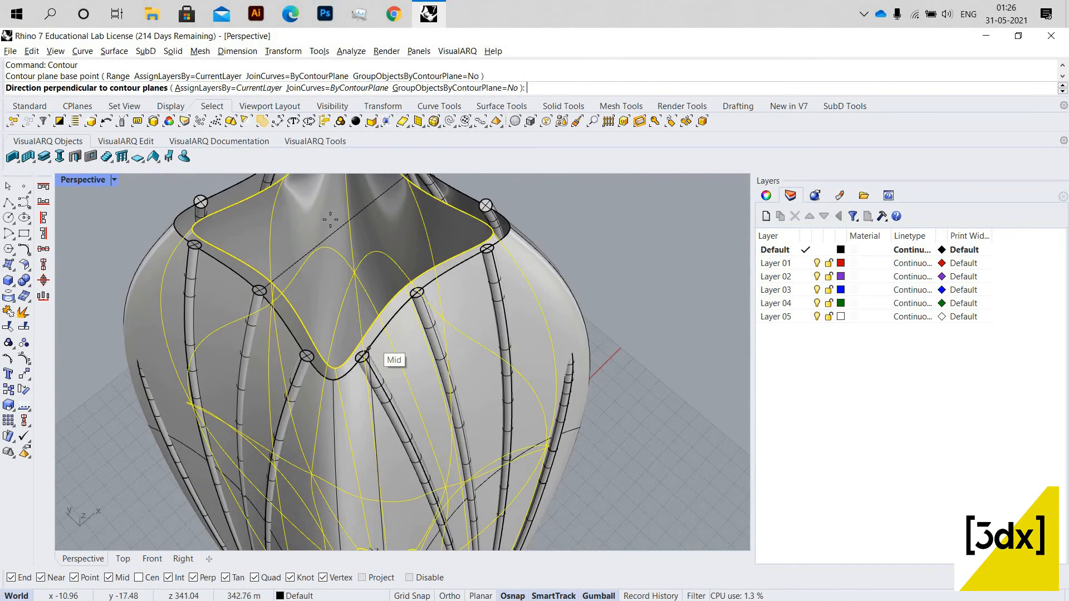
pyautogui.click(379, 237)
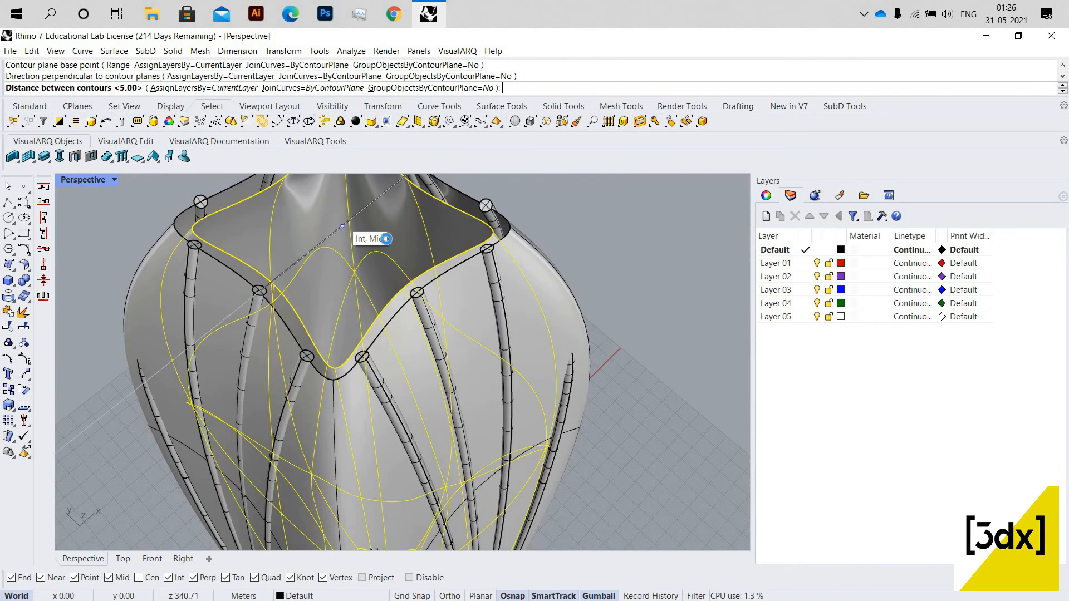
pyautogui.press('Return')
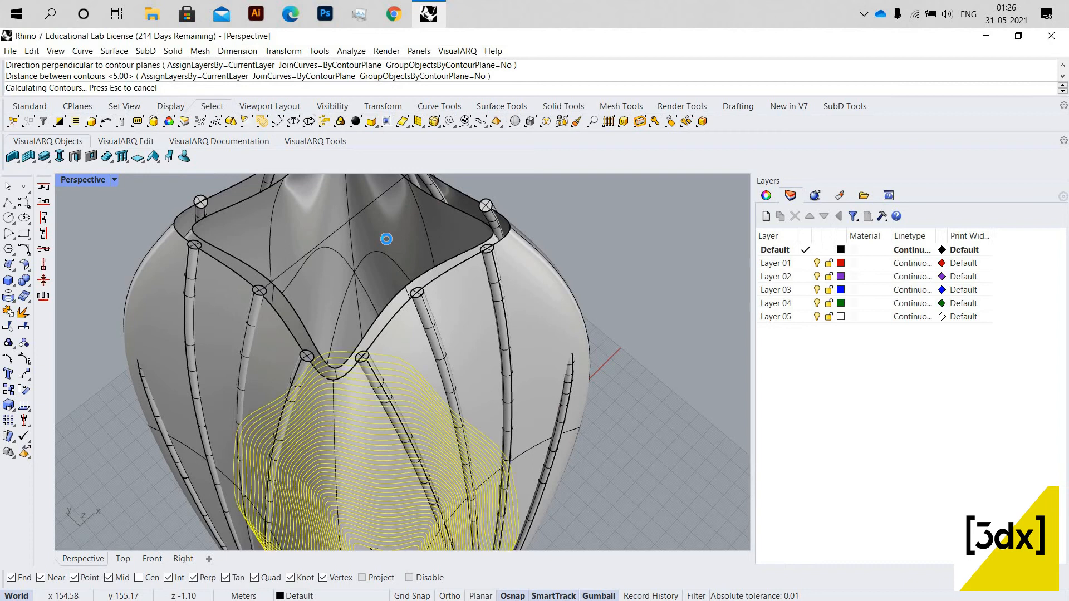
# Create planar surfaces from the selected contour curves with PlanarSrf, and clear the selection.
pyautogui.scroll(-10, 399, 337)
pyautogui.scroll(5, 411, 291)
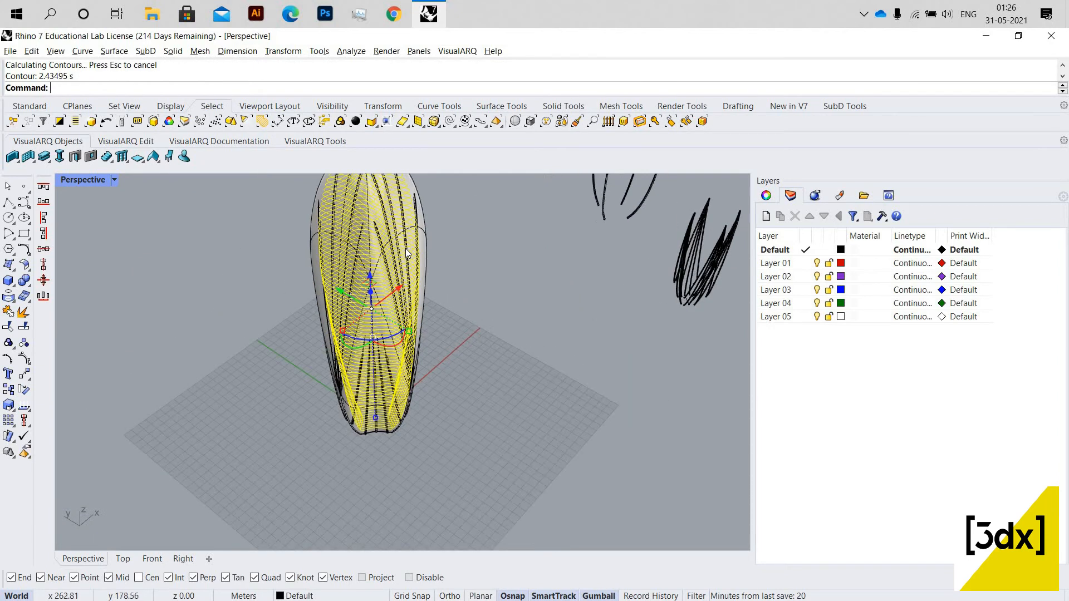
pyautogui.write('PlanarSrf')
pyautogui.press('Return')
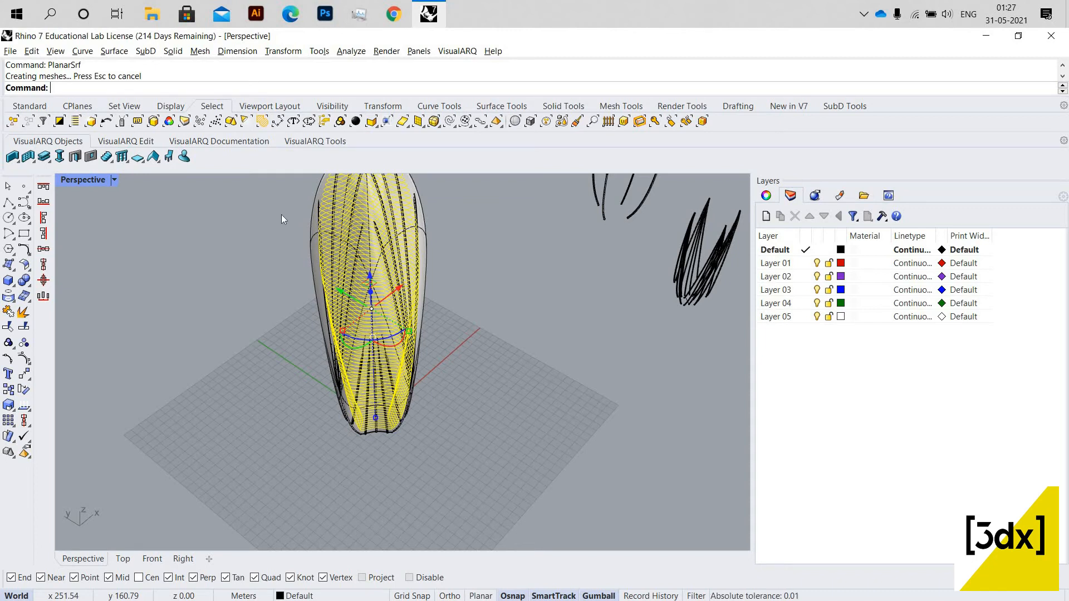
pyautogui.scroll(-10, 443, 383)
pyautogui.scroll(10, 469, 369)
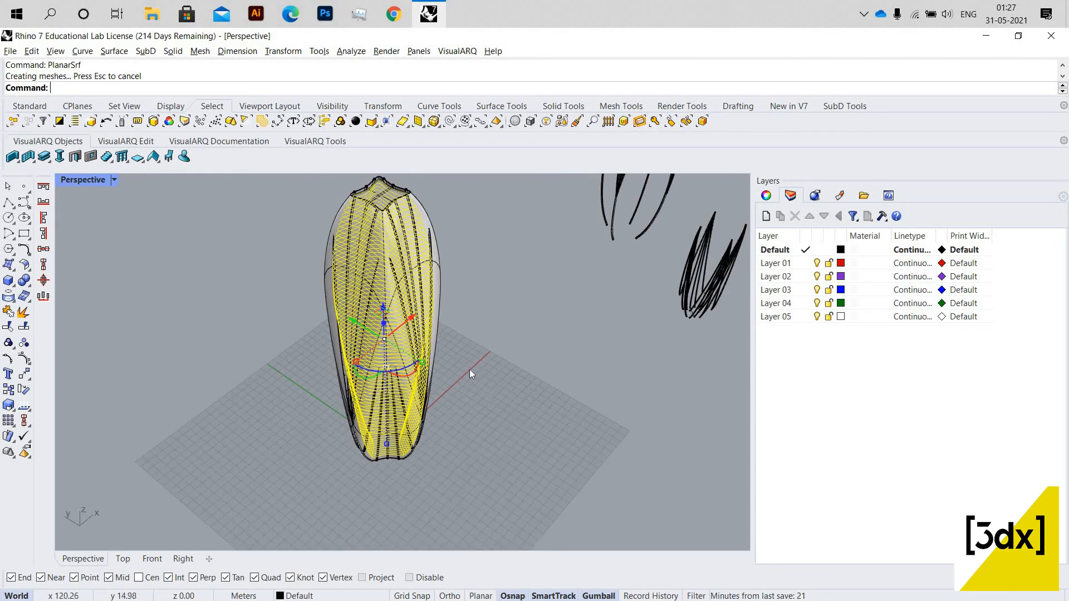
pyautogui.press('Escape')
# Select all curves in the model and delete them, keeping the planar surfaces and pipes.
pyautogui.scroll(8, 399, 223)
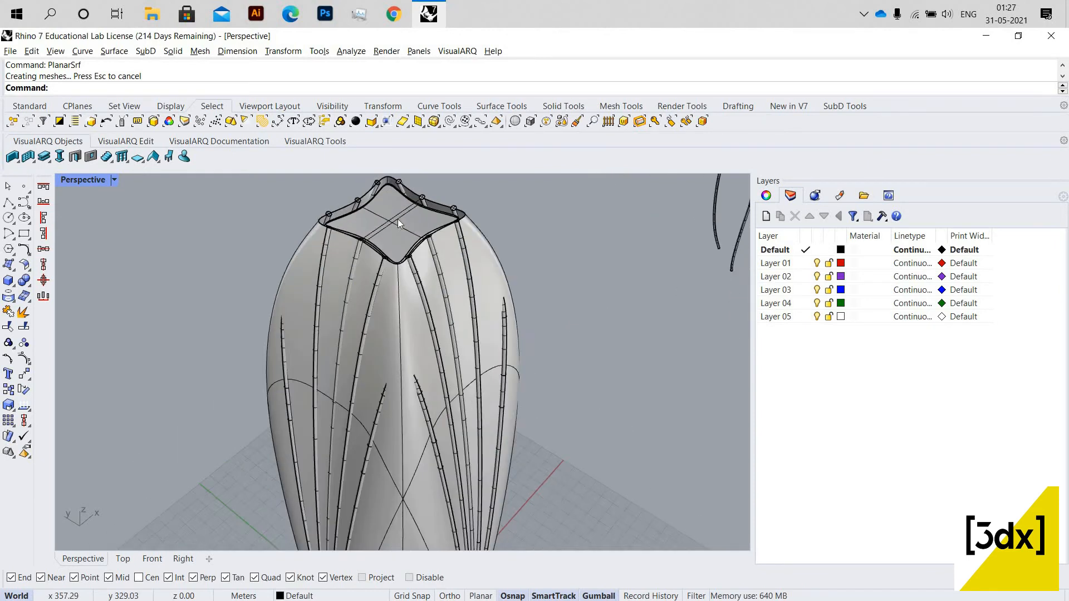
pyautogui.click(449, 121)
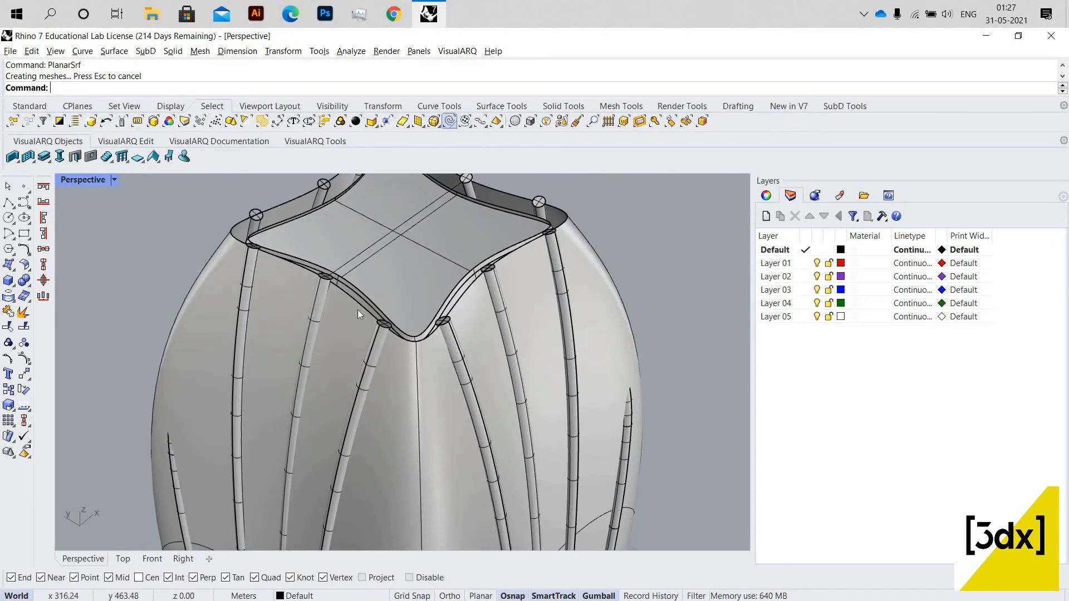
pyautogui.scroll(-8, 377, 298)
pyautogui.press('Delete')
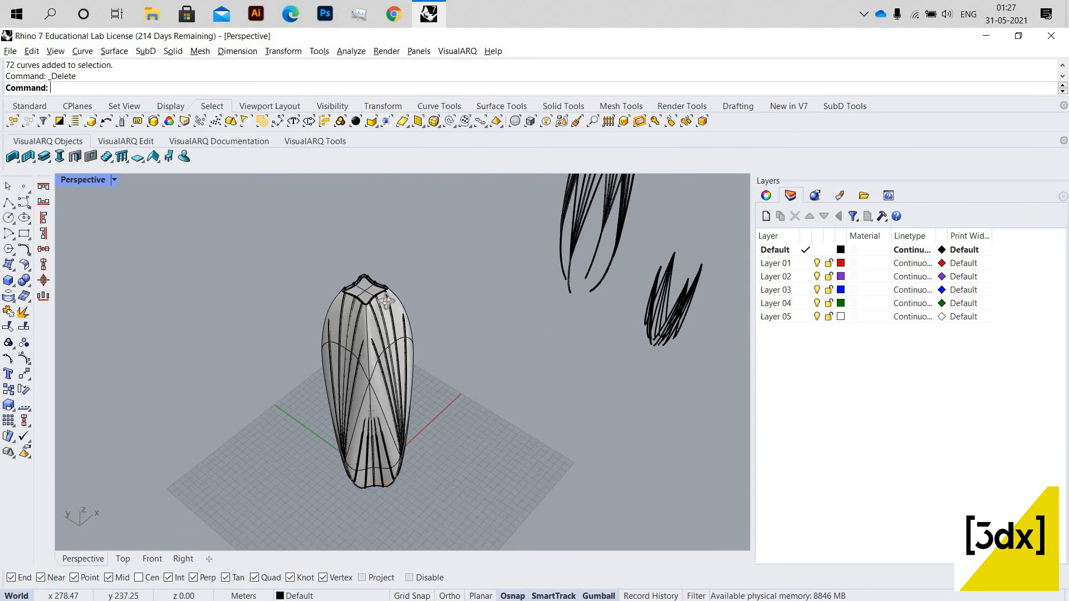
# Delete the inner SubD shell, keeping the planar floor surfaces, pipes and outer shell.
pyautogui.scroll(8, 367, 308)
pyautogui.click(396, 275)
pyautogui.press('Escape')
pyautogui.scroll(-6, 393, 273)
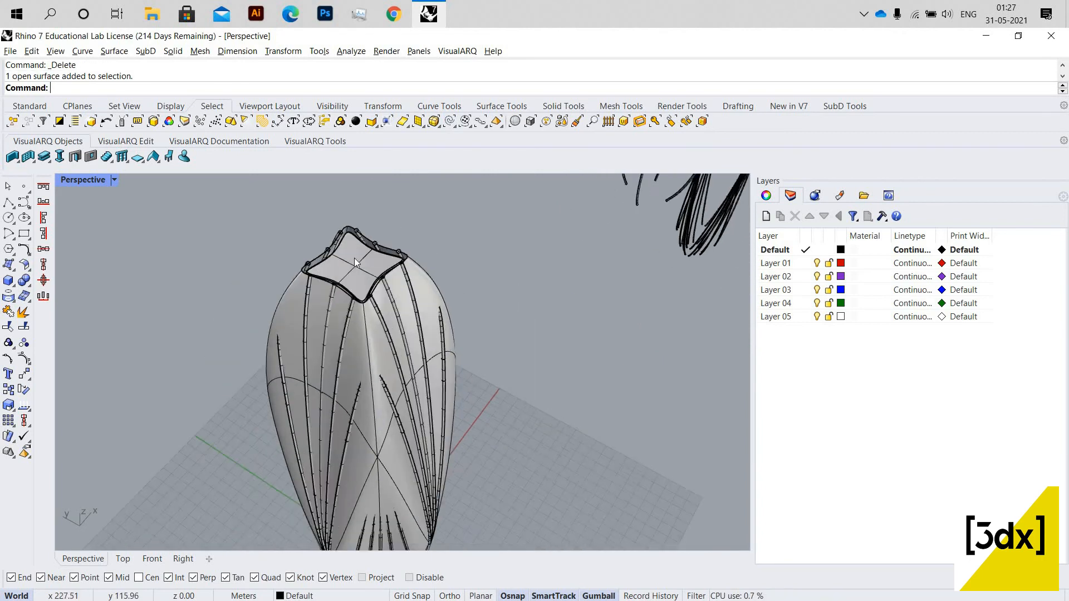
pyautogui.scroll(12, 398, 267)
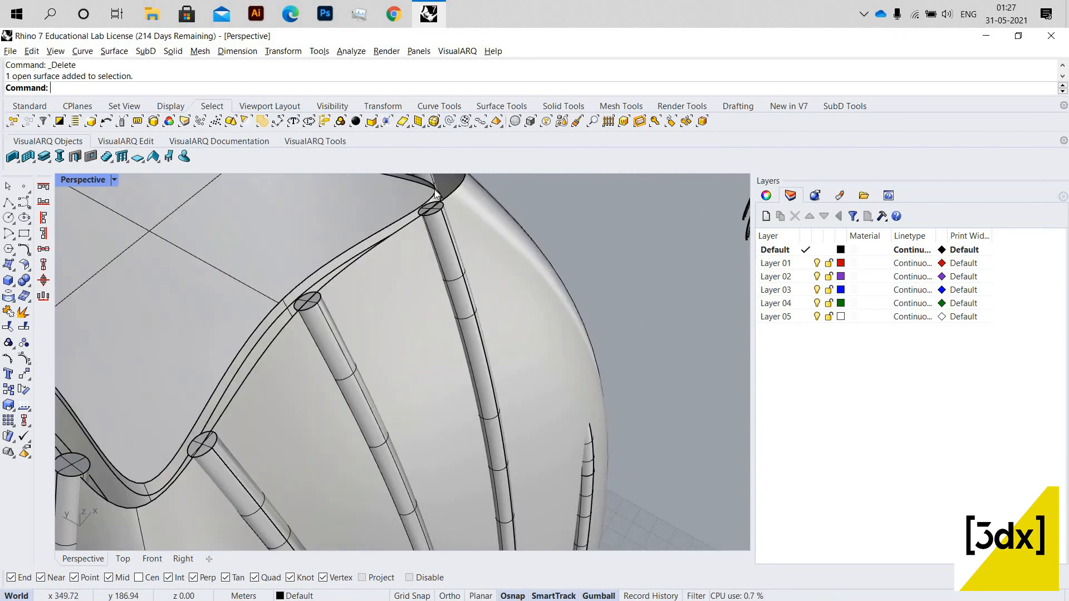
pyautogui.click(435, 194)
pyautogui.press('Escape')
pyautogui.click(420, 184)
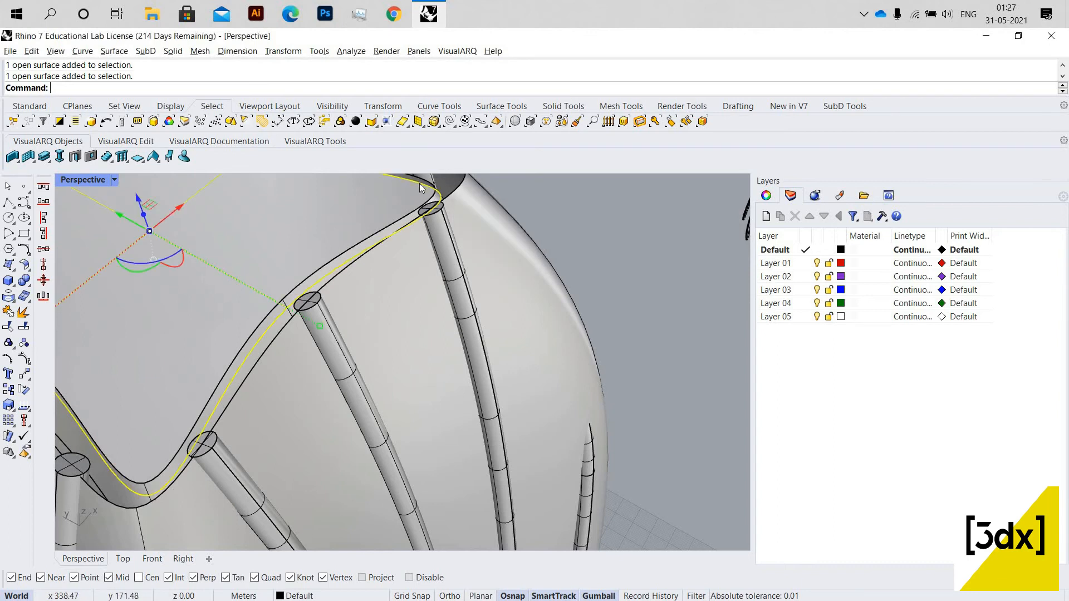
pyautogui.press('Escape')
pyautogui.scroll(5, 452, 318)
pyautogui.scroll(-5, 457, 302)
pyautogui.scroll(2, 457, 302)
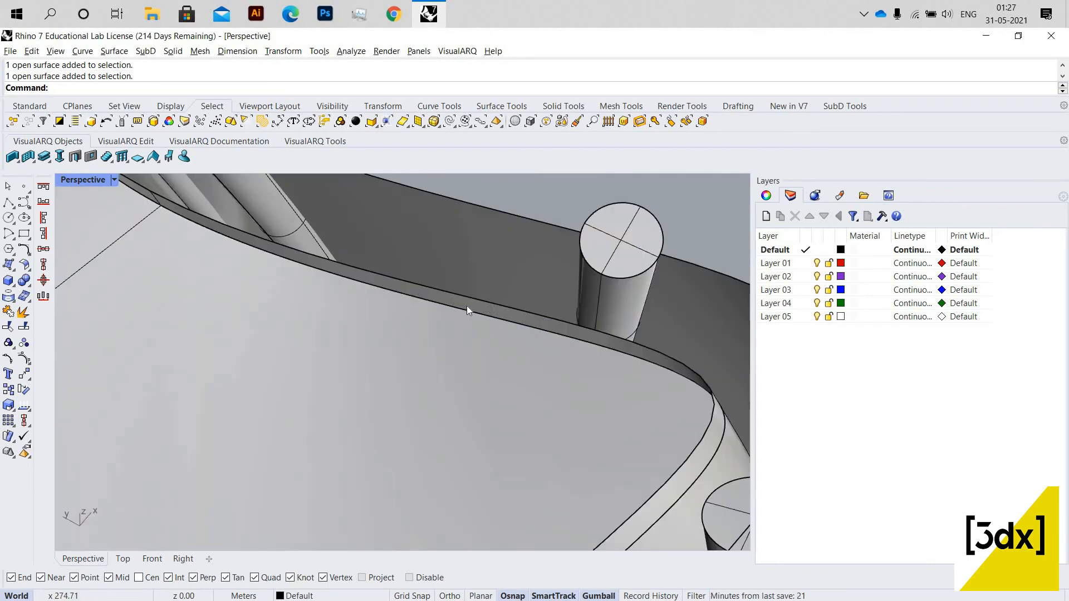
pyautogui.click(462, 336)
pyautogui.scroll(-5, 463, 337)
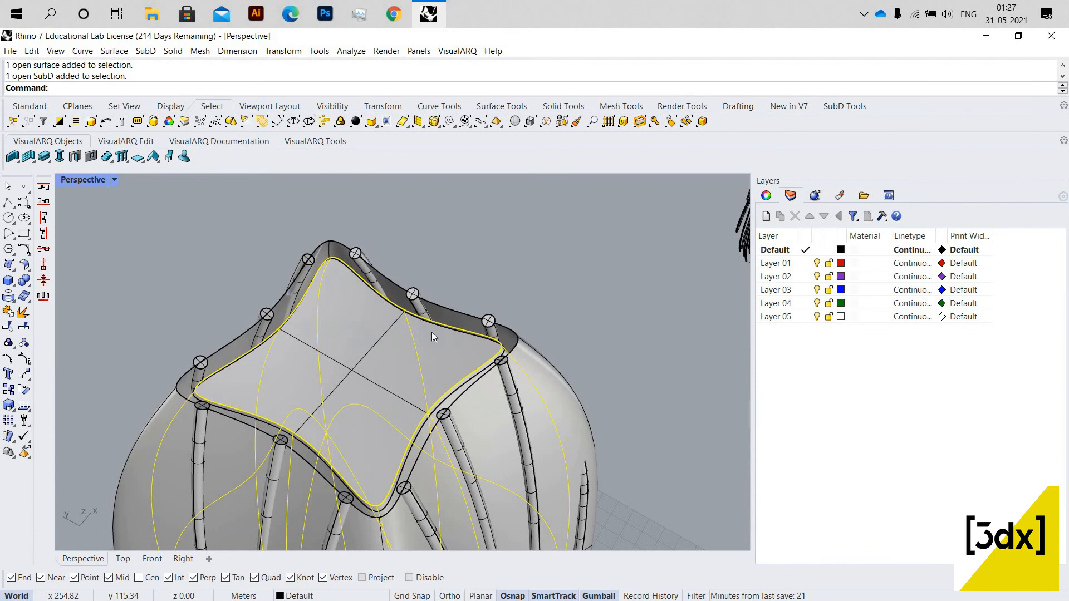
pyautogui.press('Delete')
# Try to offset the outer SubD shell inward by 0.5 with Solid=No.
pyautogui.scroll(-5, 396, 379)
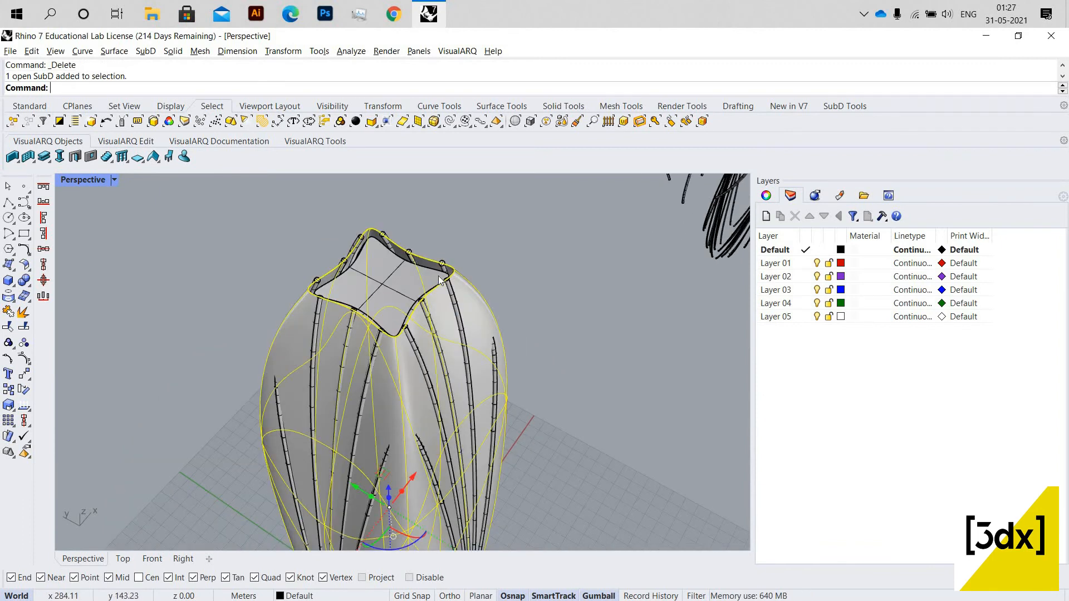
pyautogui.scroll(5, 449, 274)
pyautogui.write('Of')
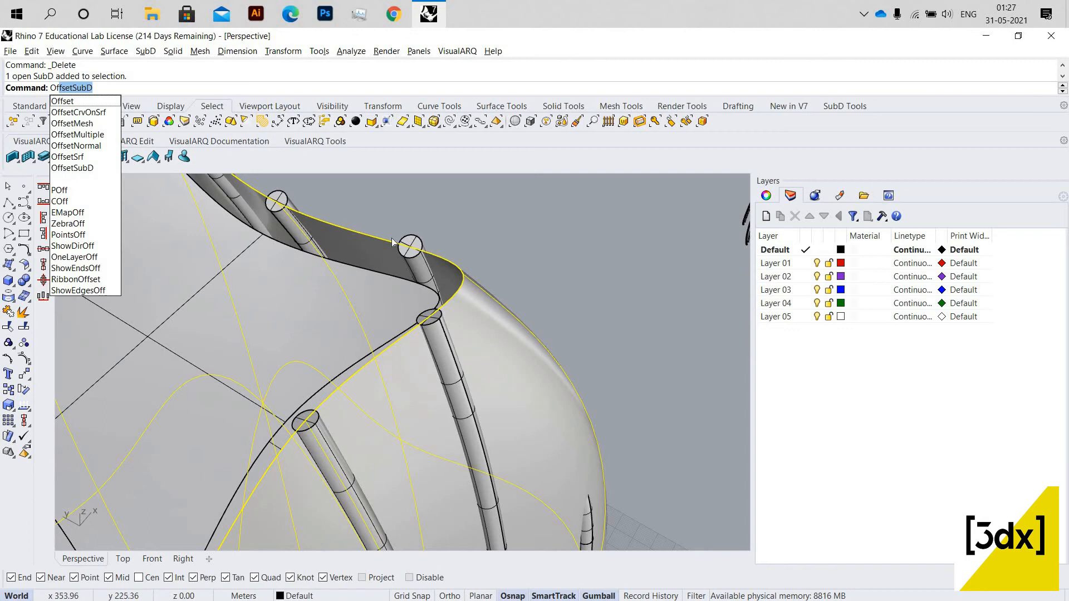
pyautogui.press('Return')
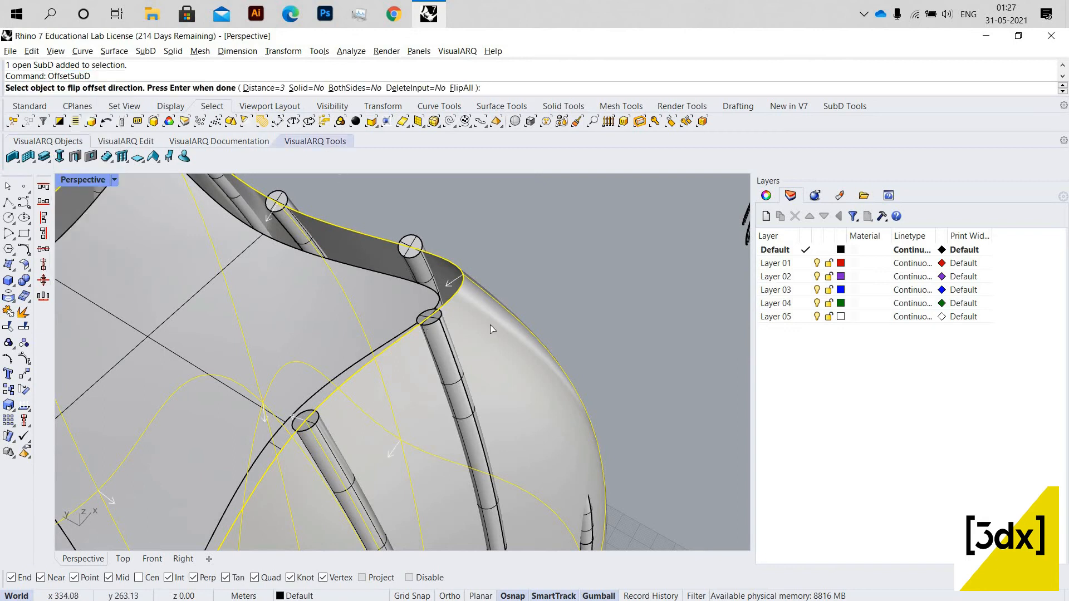
pyautogui.scroll(-4, 484, 315)
pyautogui.scroll(2, 471, 295)
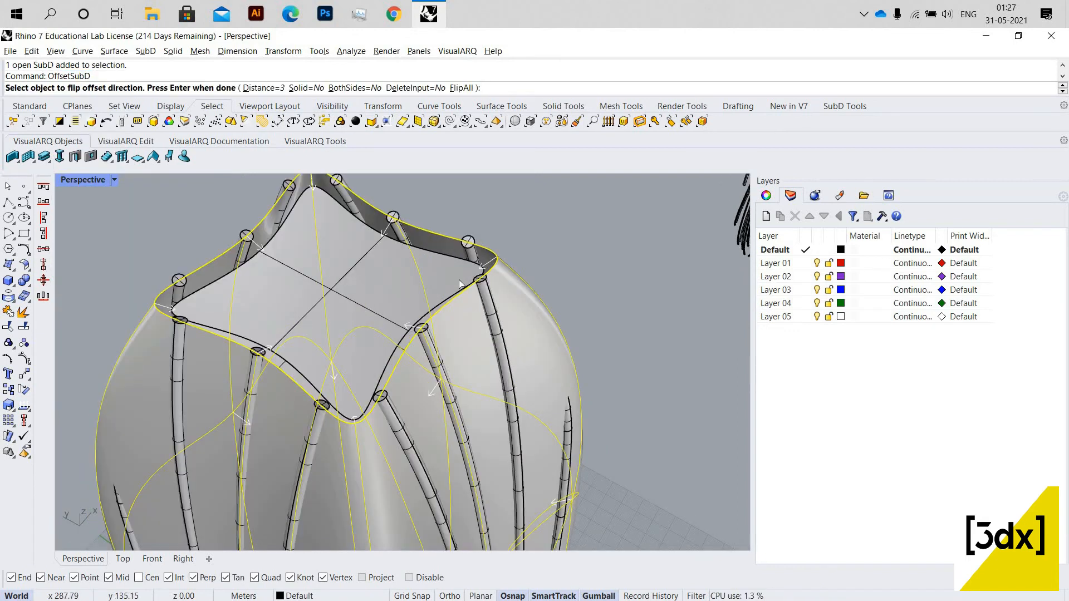
pyautogui.write('0.5')
pyautogui.press('Return')
pyautogui.press('Return')
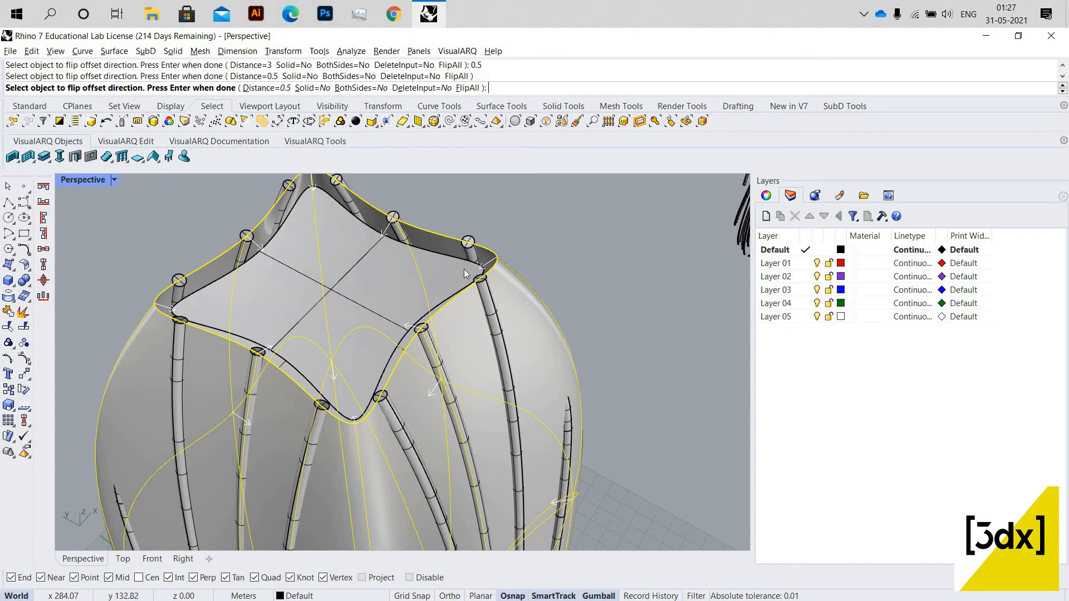
pyautogui.press('Escape')
pyautogui.scroll(3, 394, 230)
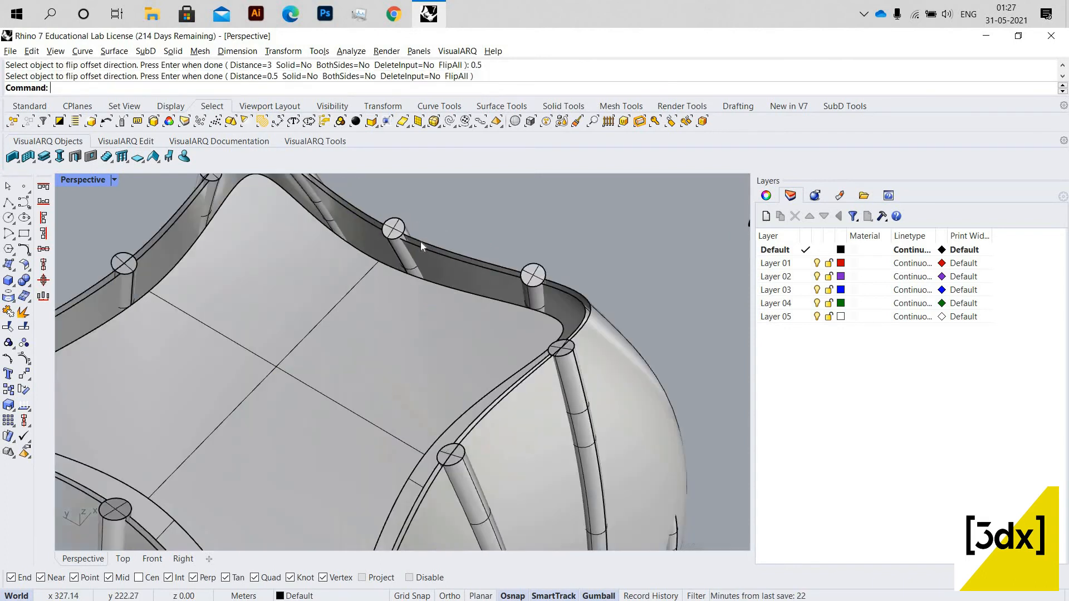
pyautogui.hotkey('ctrl', 'z')
# Offset the outer SubD shell inward by 0.5 with Solid=Yes and DeleteInput=No.
pyautogui.rightClick(458, 262)
pyautogui.click(458, 262)
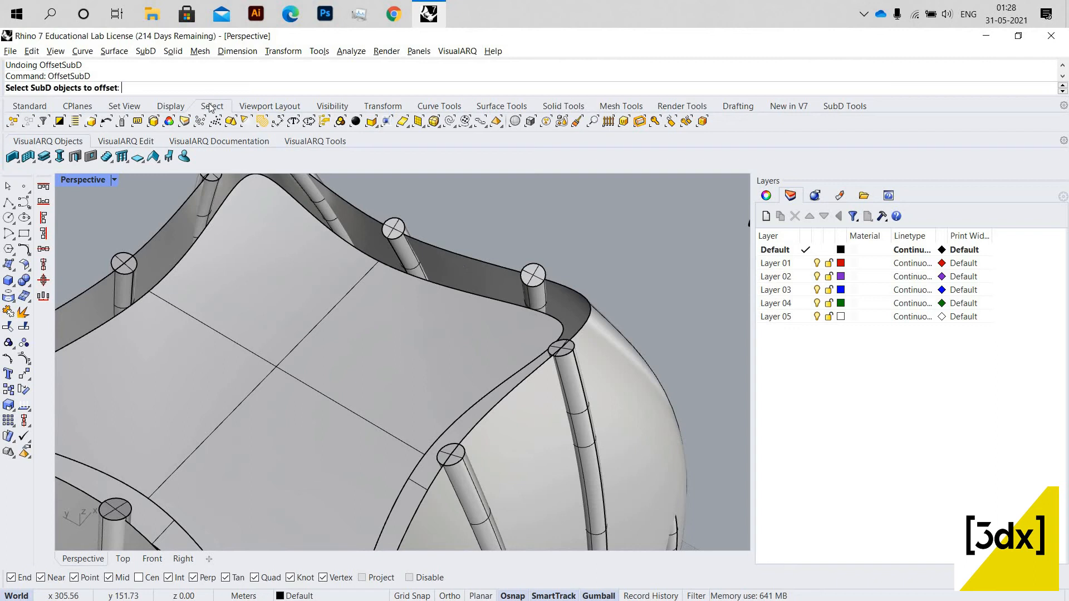
pyautogui.press('Return')
pyautogui.click(315, 88)
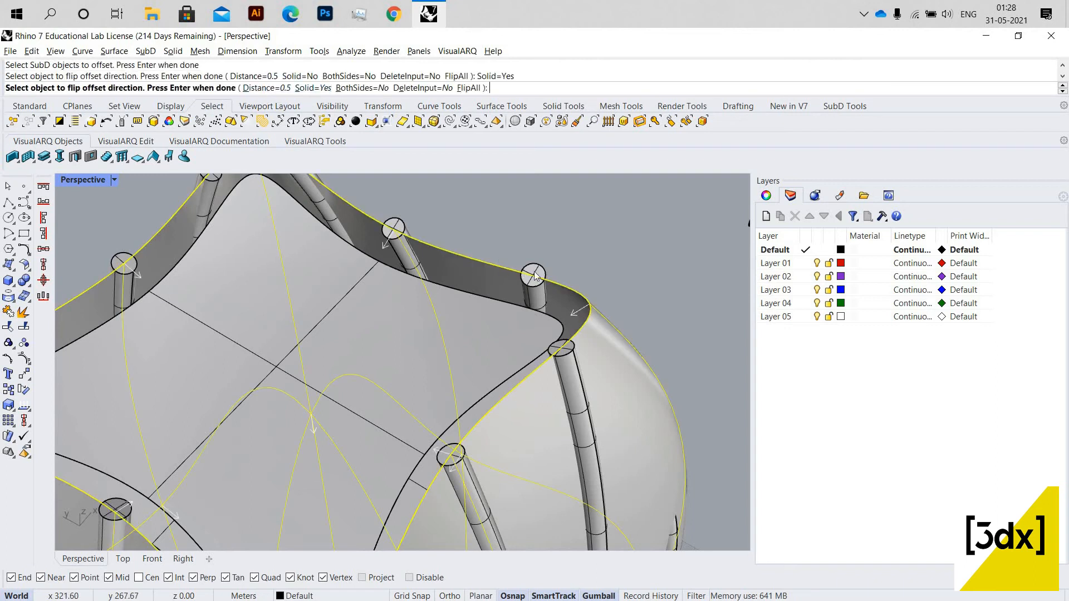
pyautogui.press('Return')
# Examine the thickened shell at its top rim and from the side.
pyautogui.scroll(-8, 470, 363)
pyautogui.scroll(6, 446, 301)
pyautogui.scroll(-7, 441, 254)
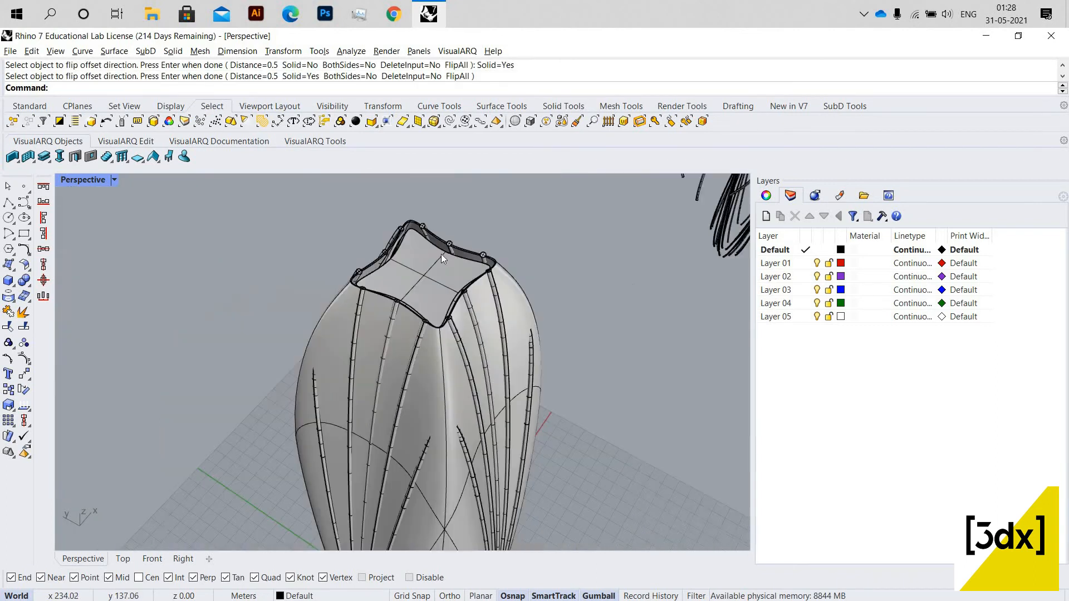
pyautogui.scroll(3, 443, 253)
pyautogui.moveTo(466, 270); pyautogui.dragTo(456, 358, button='right')
pyautogui.scroll(-5, 448, 323)
pyautogui.moveTo(424, 325); pyautogui.dragTo(356, 268, button='right')
pyautogui.scroll(2, 362, 265)
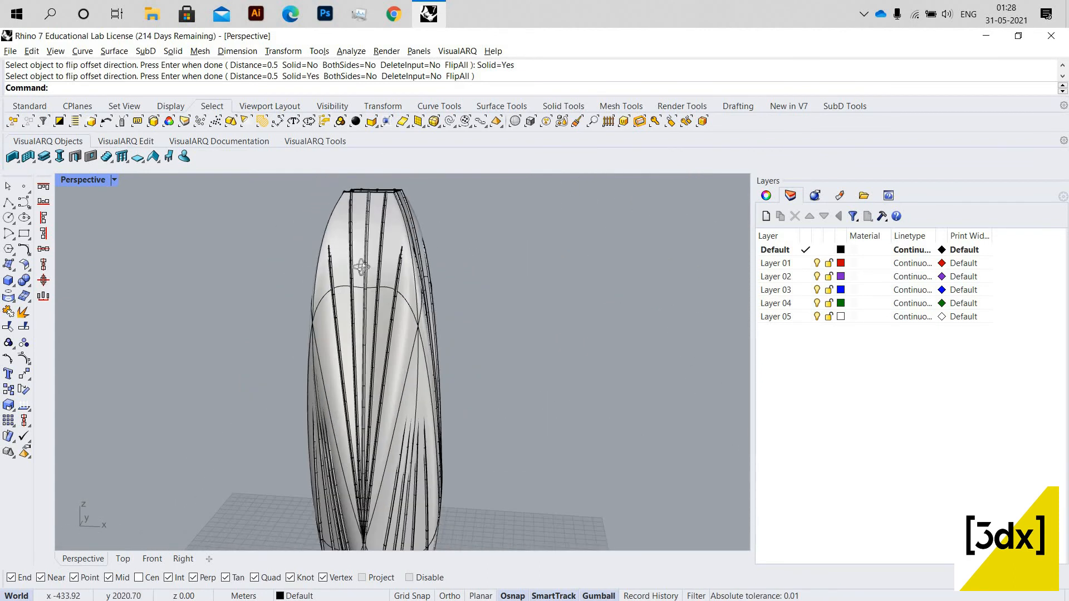
pyautogui.scroll(2, 356, 264)
pyautogui.scroll(-2, 349, 260)
# Delete the original open SubD shell, keeping the thickened closed SubD.
pyautogui.click(368, 273)
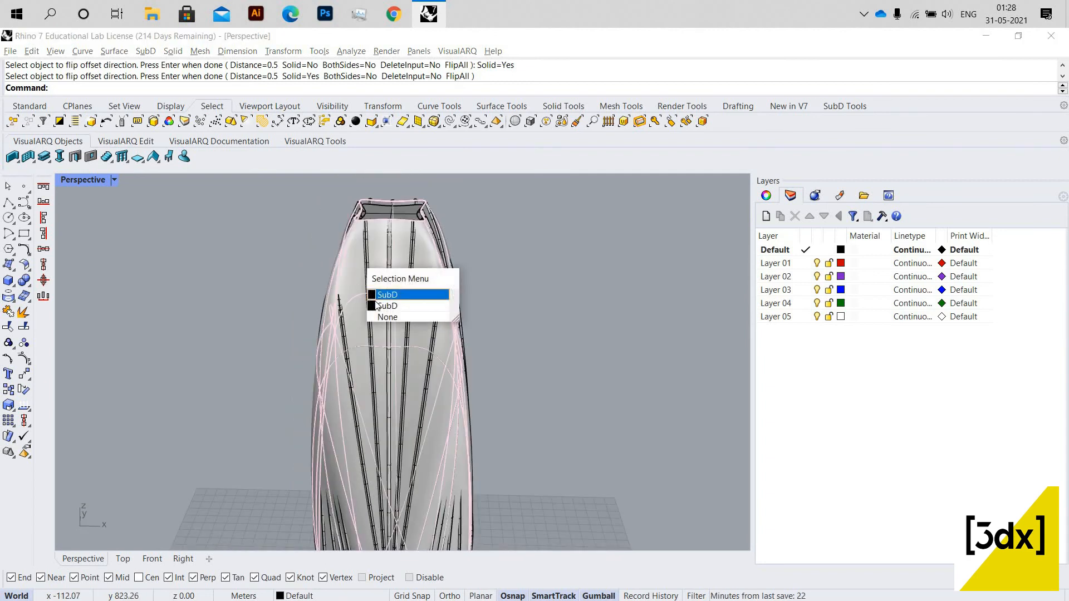
pyautogui.click(379, 295)
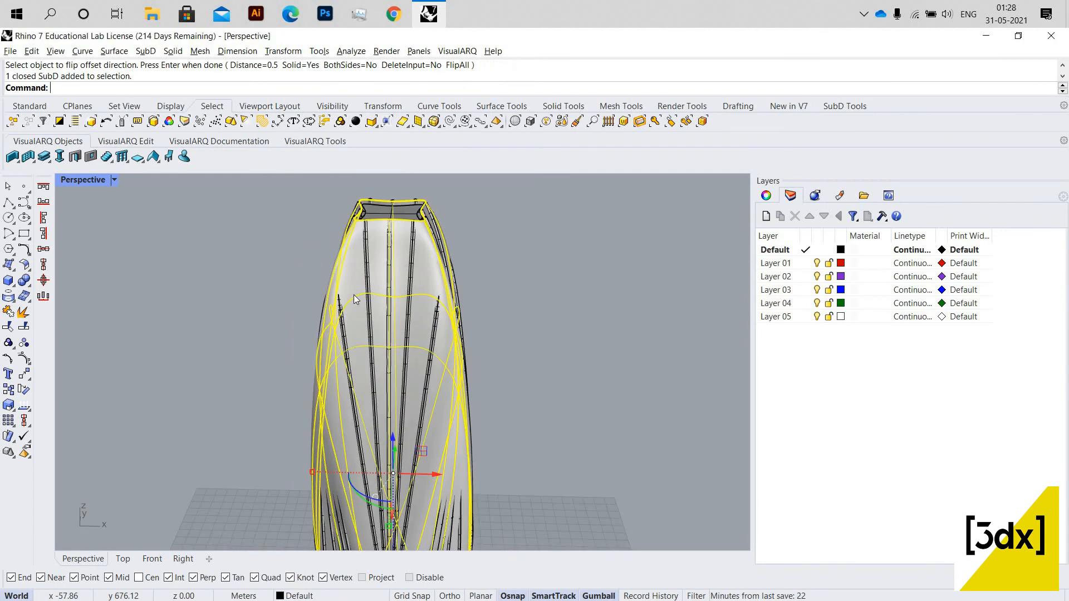
pyautogui.scroll(1, 362, 281)
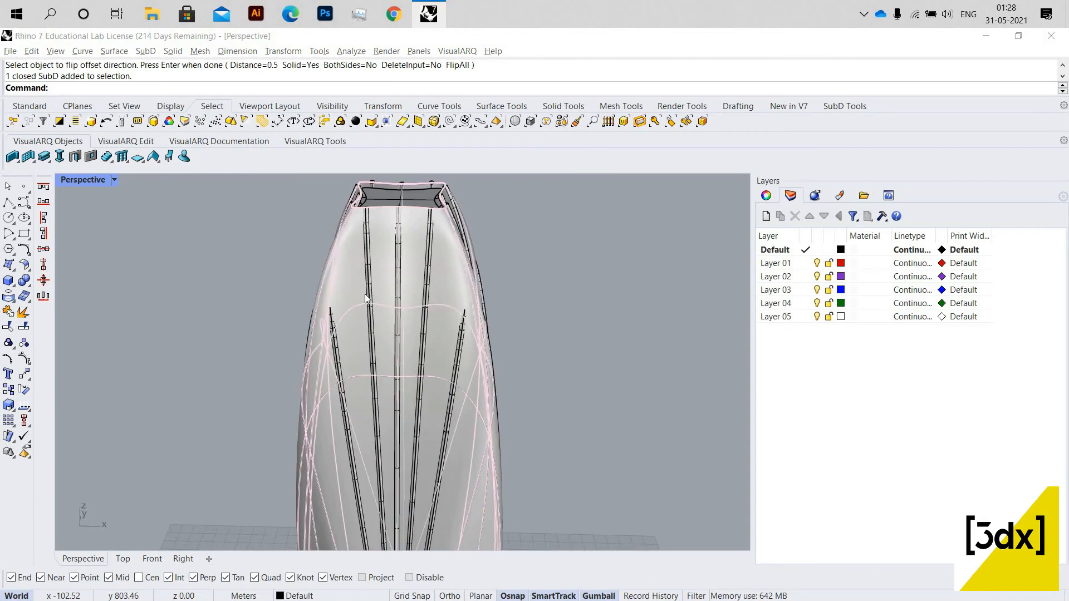
pyautogui.click(366, 294)
pyautogui.click(379, 312)
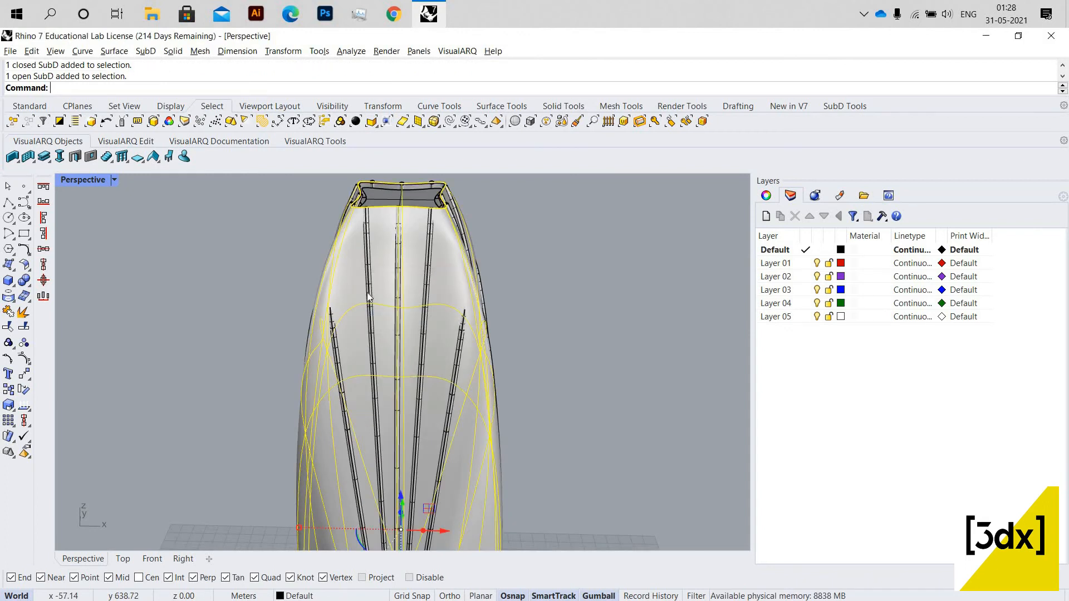
pyautogui.press('Return')
# Hide the closed outer SubD shell to expose the floor surfaces and pipes.
pyautogui.scroll(5, 360, 299)
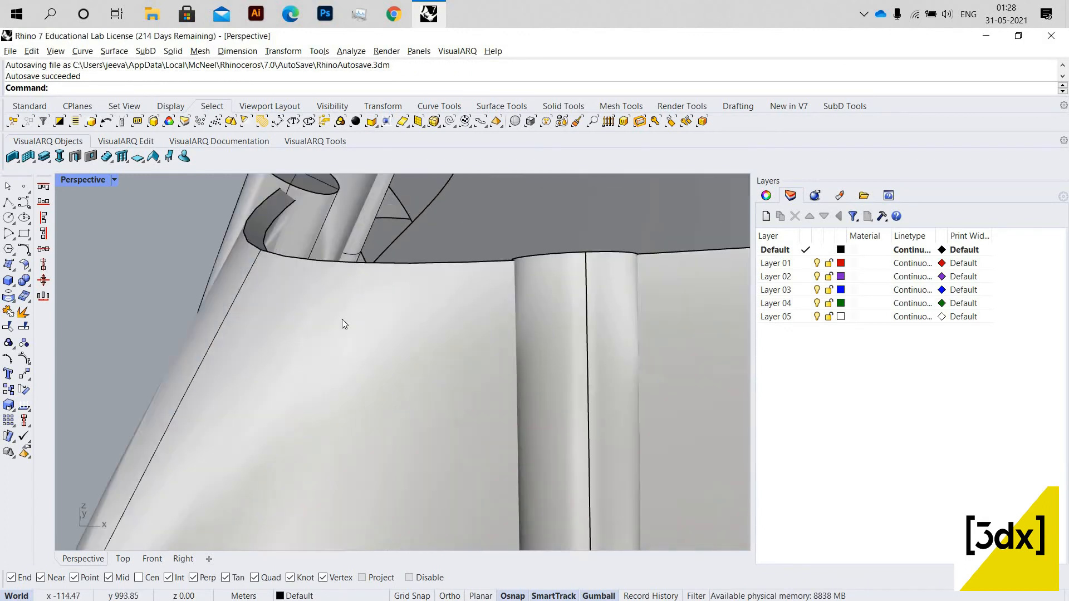
pyautogui.scroll(-6, 342, 312)
pyautogui.click(344, 303)
pyautogui.middleClick(311, 296)
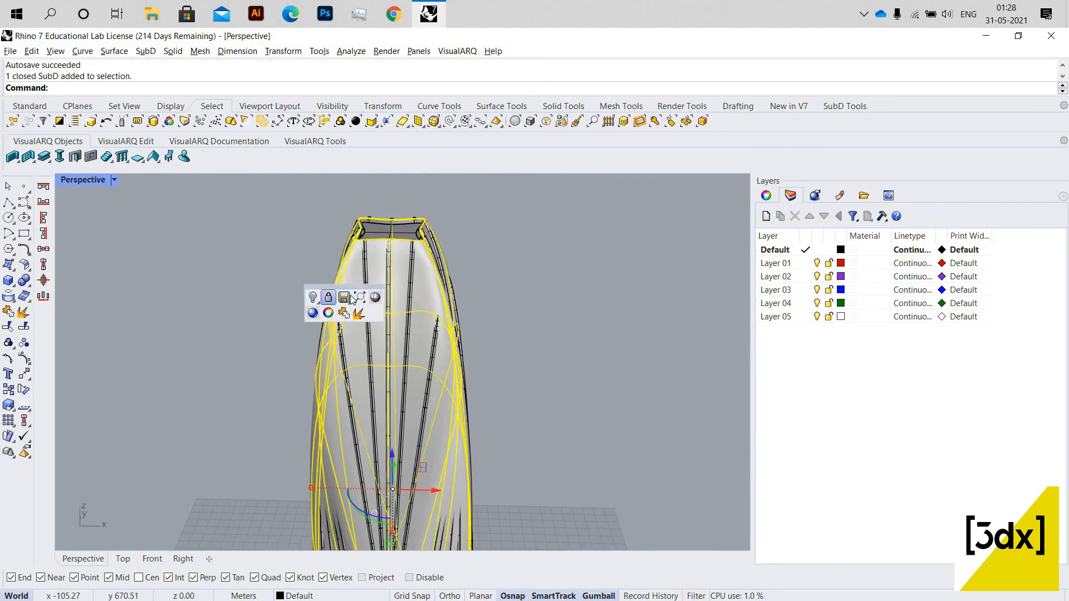
pyautogui.click(312, 296)
# Delete the two lowest planar floor surfaces at the base of the tower.
pyautogui.scroll(-6, 430, 279)
pyautogui.moveTo(445, 287); pyautogui.dragTo(365, 502, button='right')
pyautogui.scroll(4, 369, 446)
pyautogui.scroll(2, 367, 437)
pyautogui.scroll(2, 366, 502)
pyautogui.scroll(3, 365, 502)
pyautogui.click(379, 484)
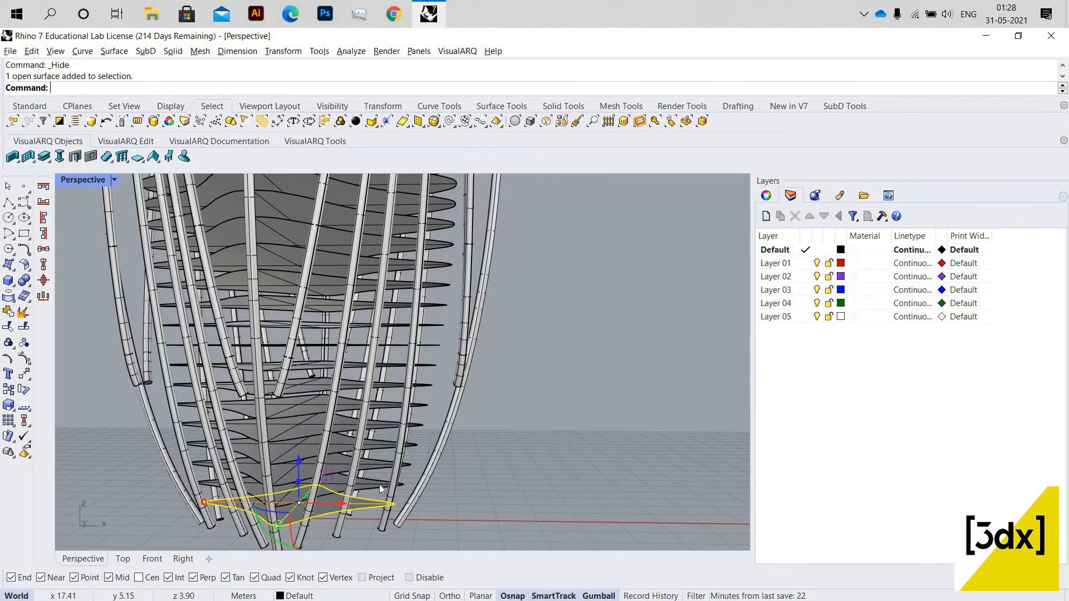
pyautogui.keyDown('shift'); pyautogui.click(384, 484); pyautogui.keyUp('shift')
pyautogui.press('Delete')
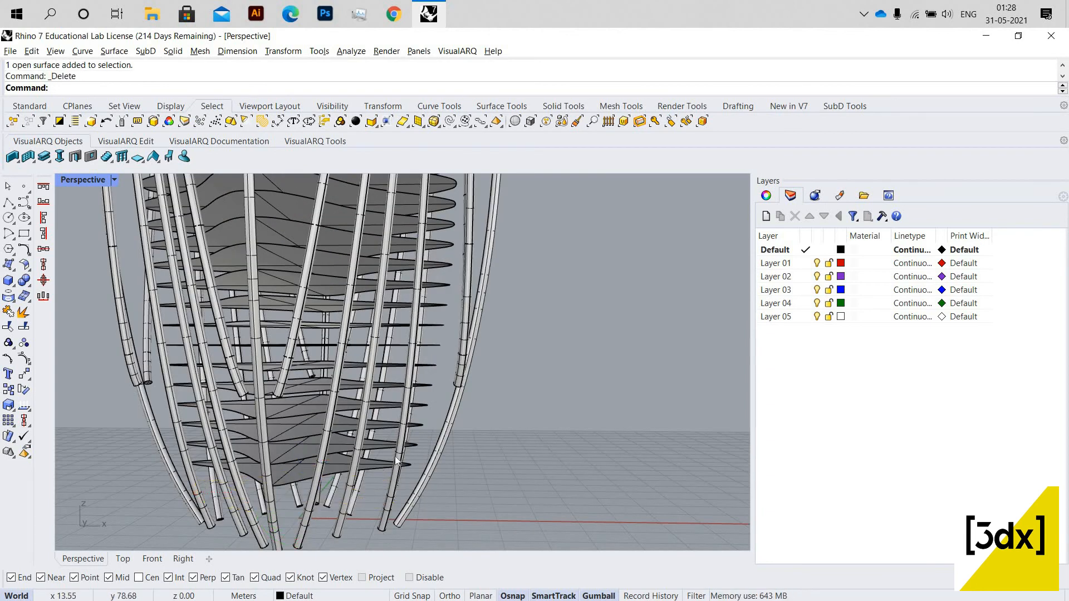
# Delete the two uppermost planar floor surfaces at the top of the tower.
pyautogui.scroll(-5, 369, 296)
pyautogui.scroll(5, 417, 279)
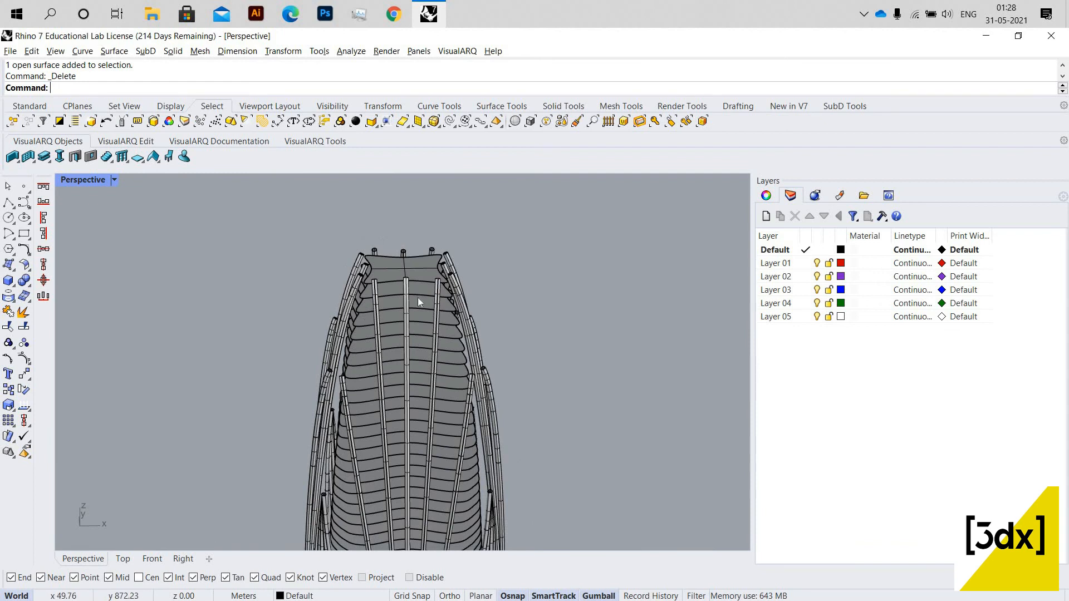
pyautogui.scroll(3, 417, 279)
pyautogui.click(417, 280)
pyautogui.keyDown('shift'); pyautogui.click(418, 298); pyautogui.keyUp('shift')
pyautogui.press('Delete')
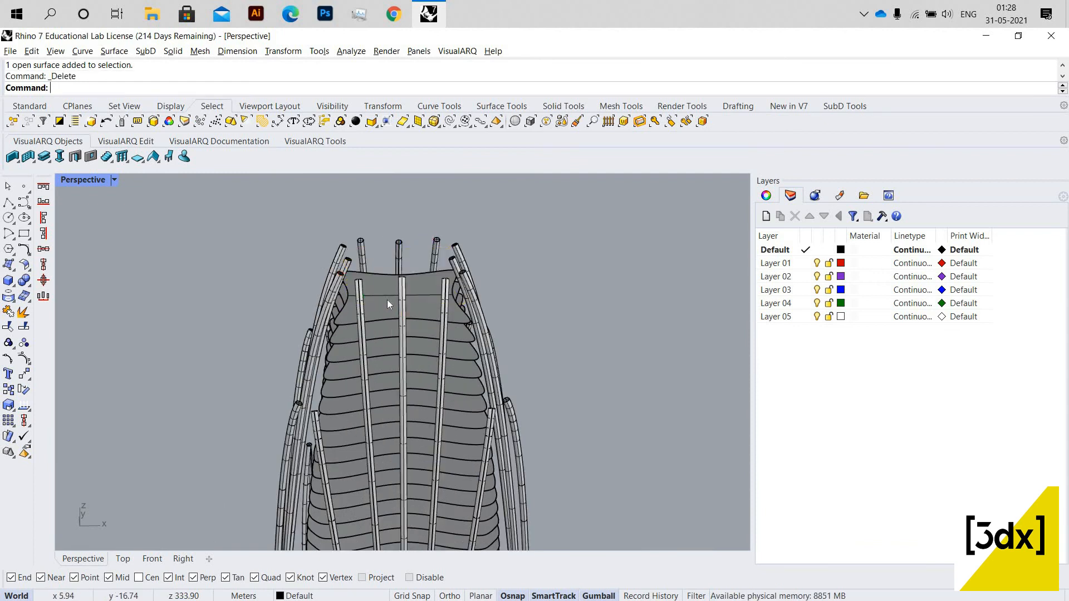
# Show all hidden objects in the model.
pyautogui.middleClick(388, 304)
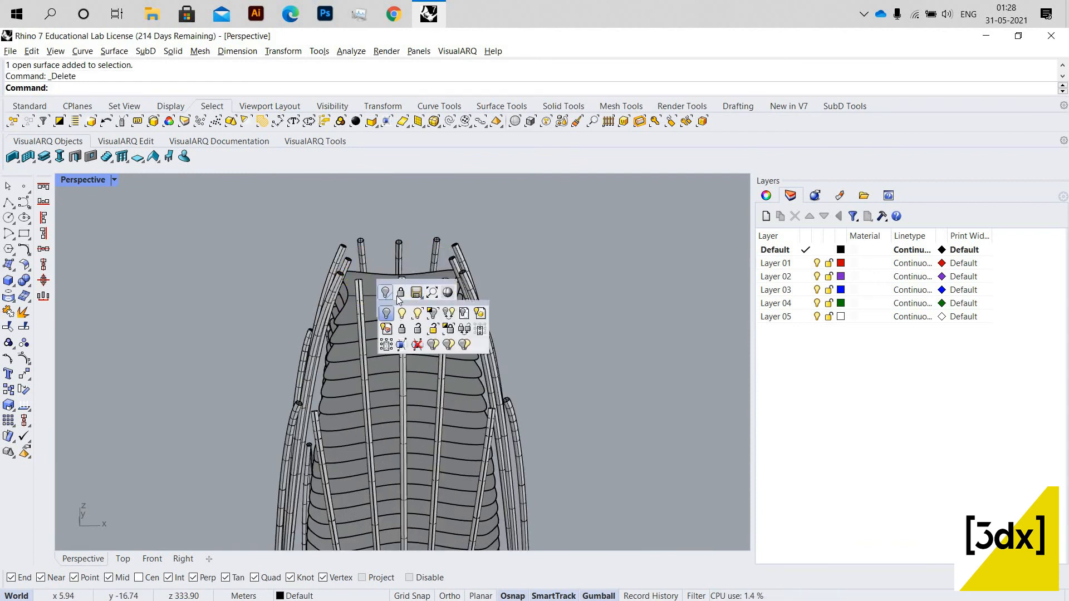
pyautogui.click(401, 313)
pyautogui.scroll(-5, 432, 306)
pyautogui.moveTo(381, 228); pyautogui.dragTo(437, 327, button='right')
pyautogui.scroll(-7, 381, 229)
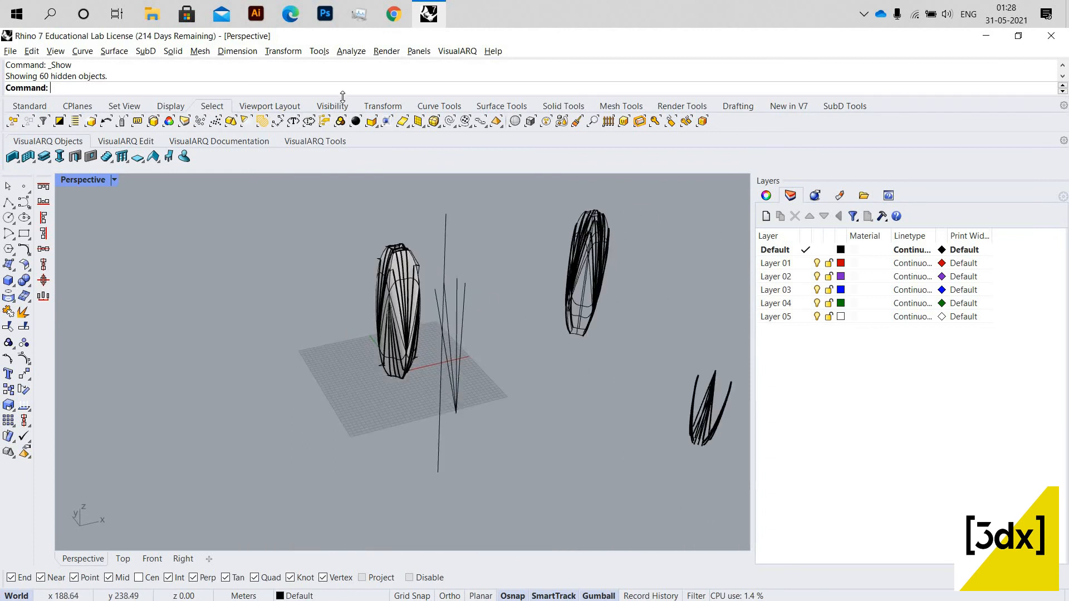
# Select all curves in the model with SelCrv and delete them.
pyautogui.scroll(3, 440, 328)
pyautogui.click(449, 121)
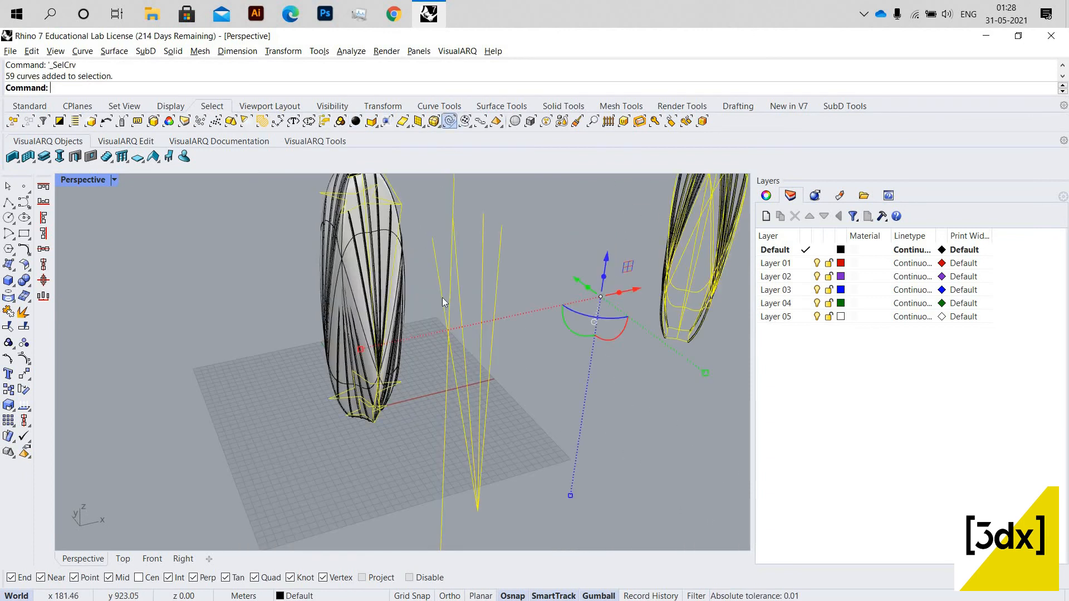
pyautogui.press('Delete')
# Examine the cleaned-up tower up close and from a distance.
pyautogui.scroll(-5, 448, 339)
pyautogui.moveTo(449, 339); pyautogui.dragTo(356, 229, button='right')
pyautogui.scroll(4, 404, 363)
pyautogui.scroll(6, 390, 367)
pyautogui.scroll(-6, 386, 369)
pyautogui.scroll(5, 379, 261)
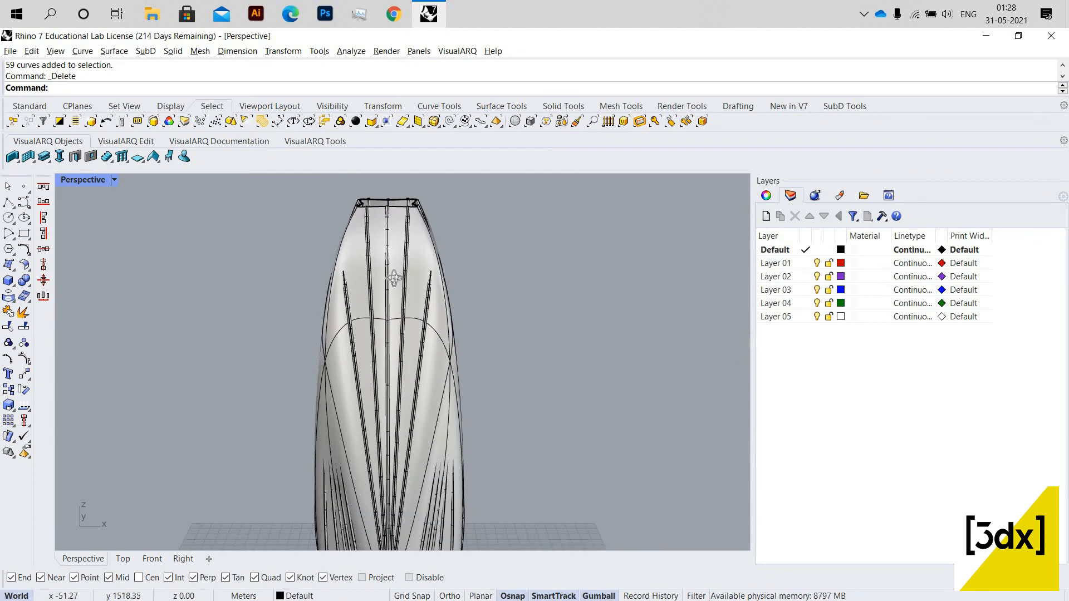
pyautogui.scroll(-7, 384, 265)
pyautogui.moveTo(394, 278)
pyautogui.mouseDown(button='right')
pyautogui.moveTo(390, 270)
pyautogui.moveTo(412, 306)
pyautogui.moveTo(381, 279)
pyautogui.moveTo(390, 276)
pyautogui.mouseUp(button='right')
pyautogui.scroll(-2, 387, 272)
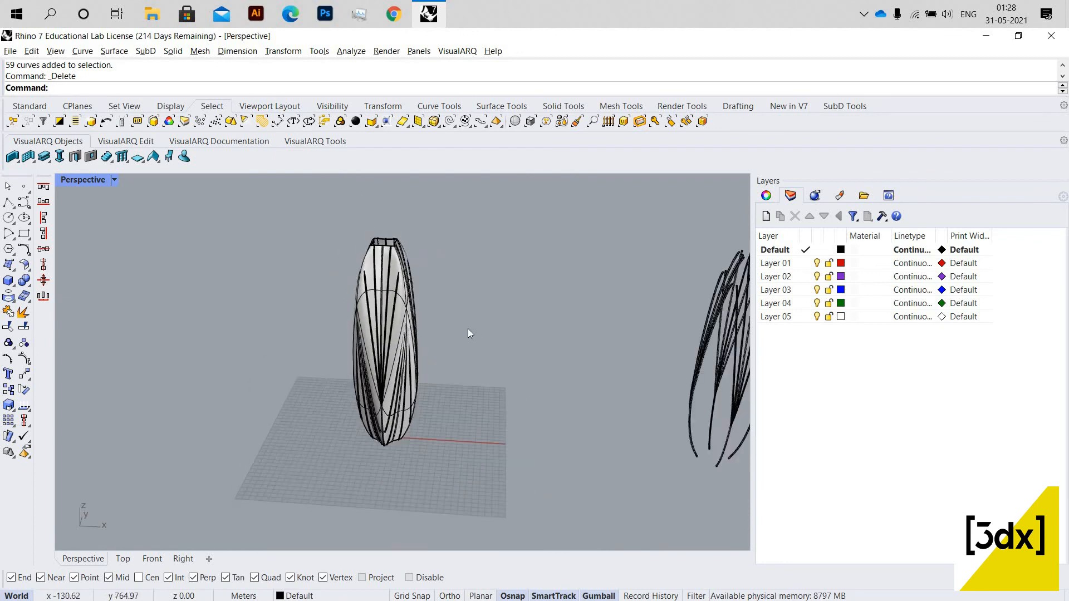
# Apply CageEdit to all objects using a World bounding box, 4 points and degree 3 per direction, and the Global region.
pyautogui.hotkey('ctrl', 'a')
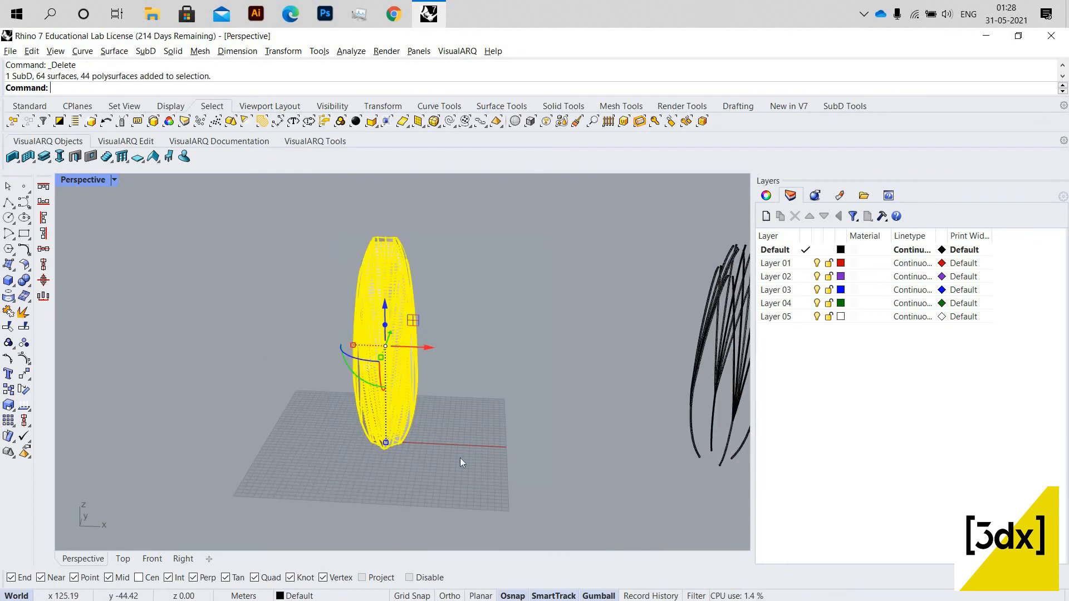
pyautogui.write('Cage')
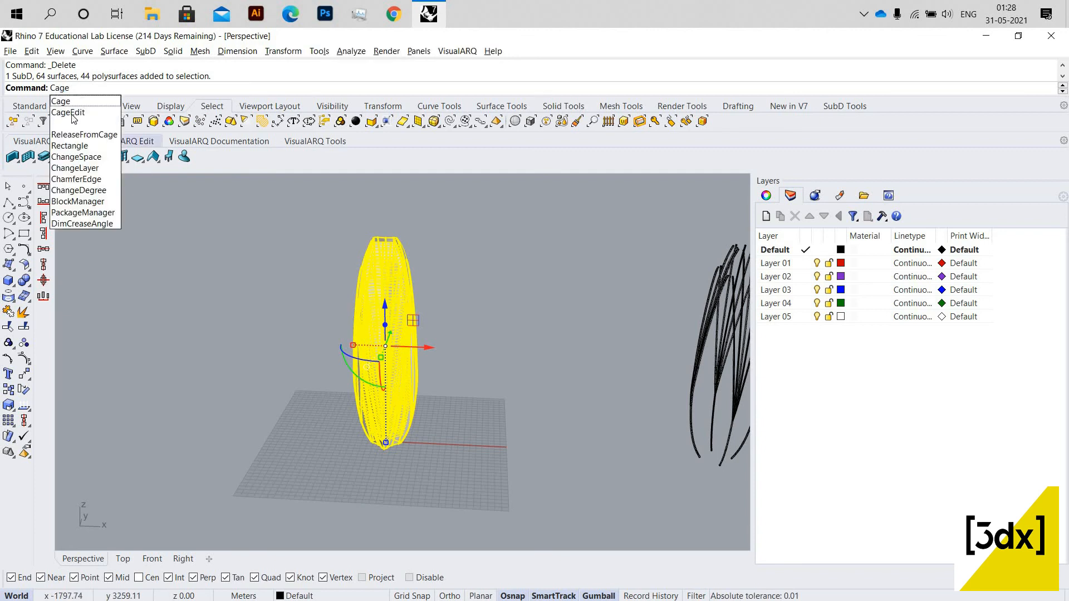
pyautogui.click(67, 113)
pyautogui.click(125, 88)
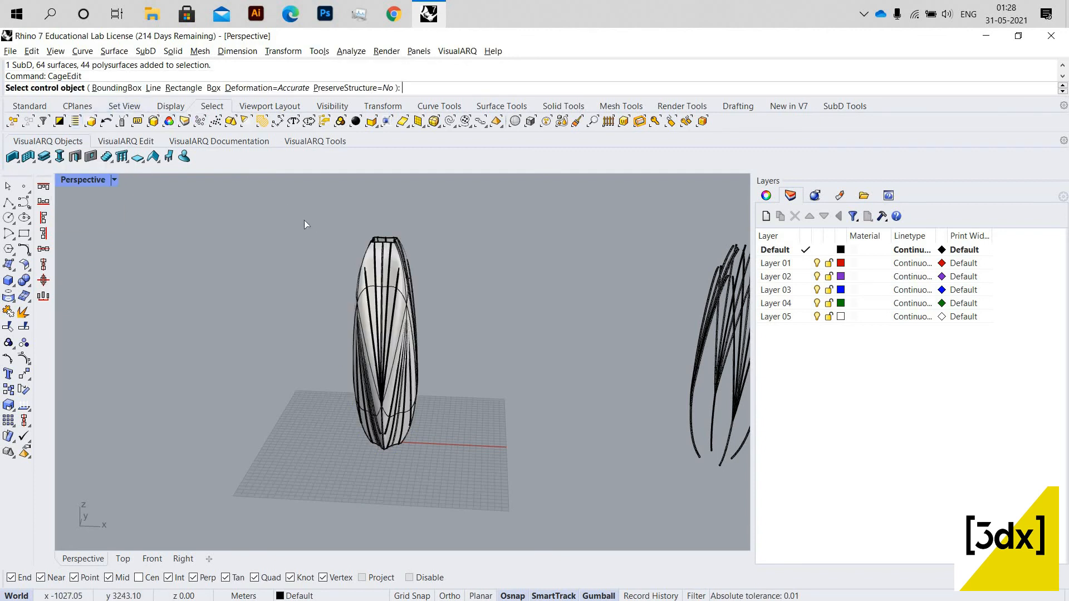
pyautogui.press('Return')
pyautogui.press('Return')
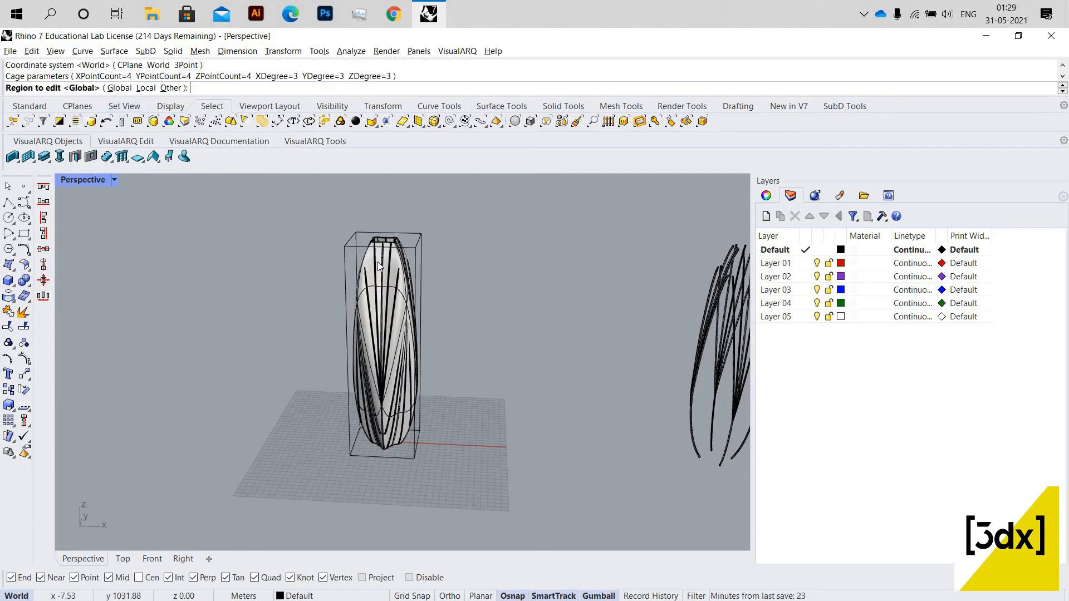
pyautogui.press('Return')
# Select the 16 cage points around the tower's top and scale them inward along the Y axis.
pyautogui.moveTo(378, 245); pyautogui.dragTo(381, 225, button='right')
pyautogui.moveTo(329, 218); pyautogui.dragTo(434, 260)
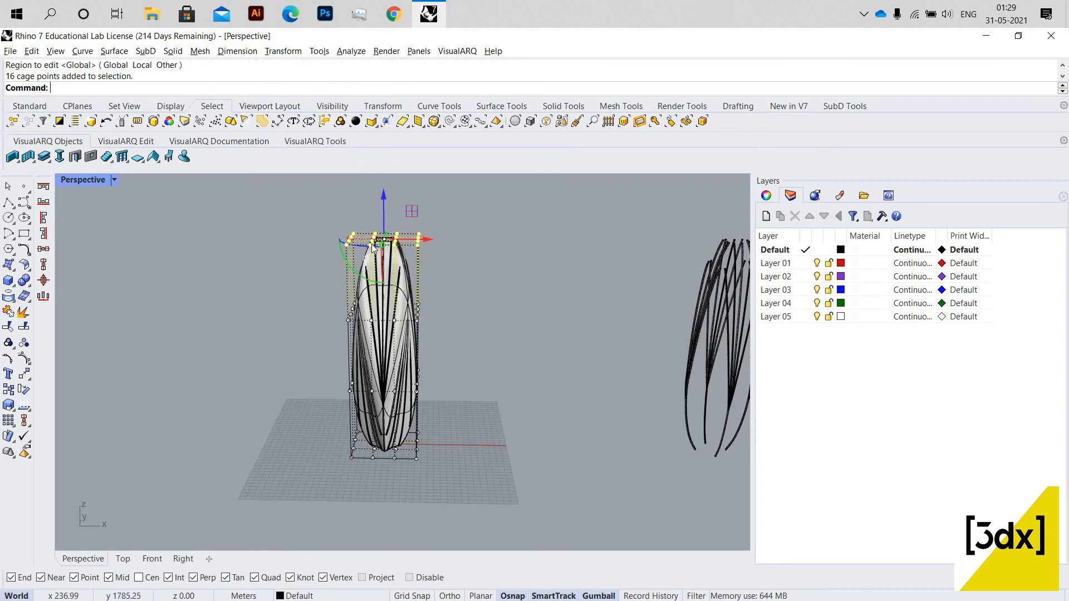
pyautogui.scroll(5, 380, 225)
pyautogui.click(383, 270)
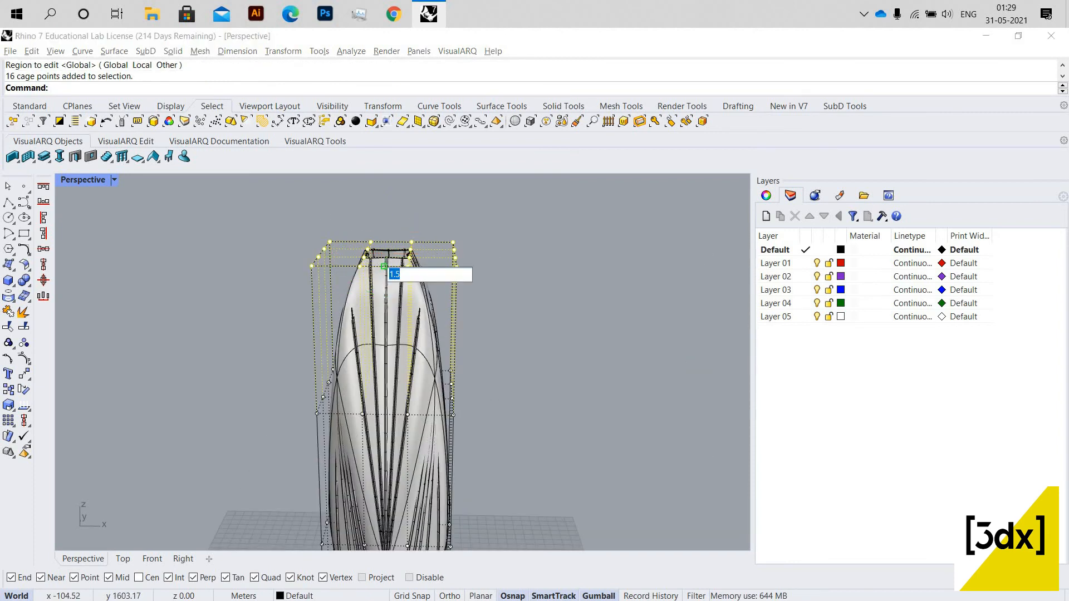
pyautogui.write('2')
pyautogui.press('Return')
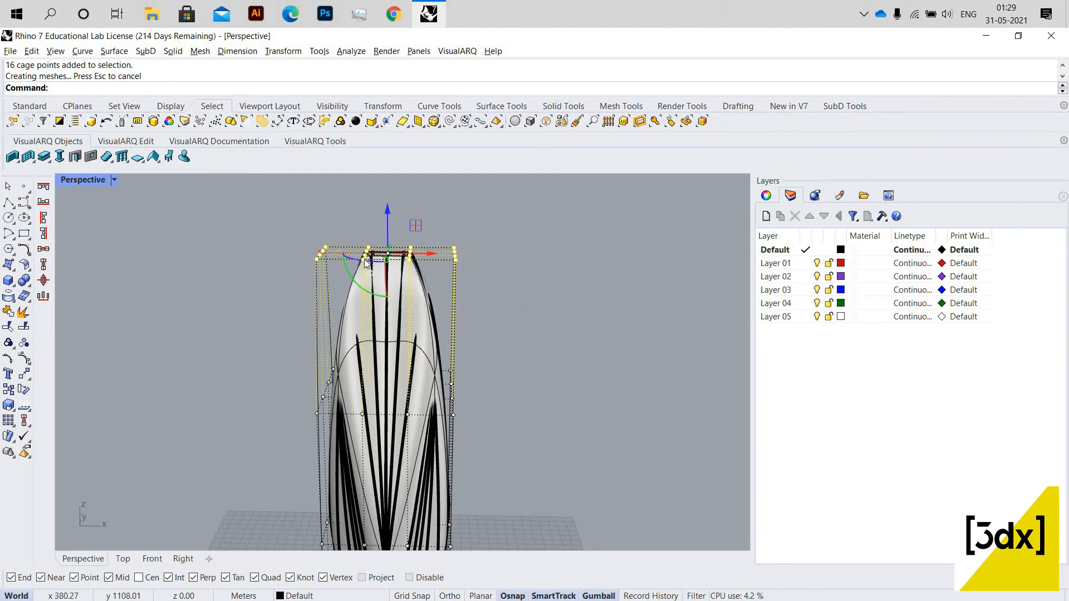
# Scale the selected top cage points by 0.5 along the X axis and clear the selection.
pyautogui.moveTo(390, 276); pyautogui.dragTo(339, 315, button='right')
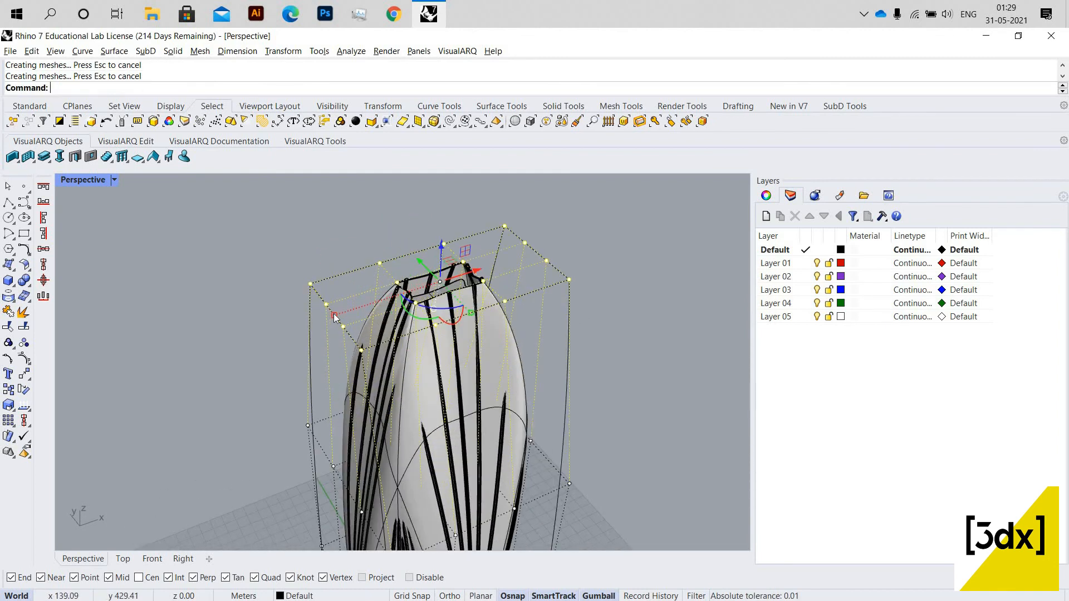
pyautogui.click(334, 315)
pyautogui.write('0.5')
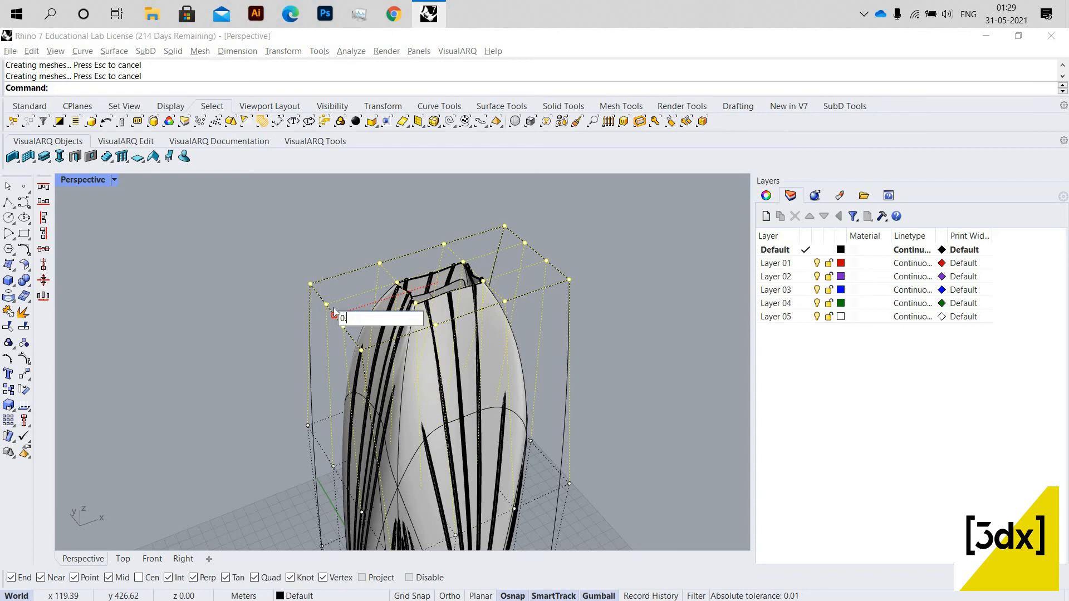
pyautogui.press('Return')
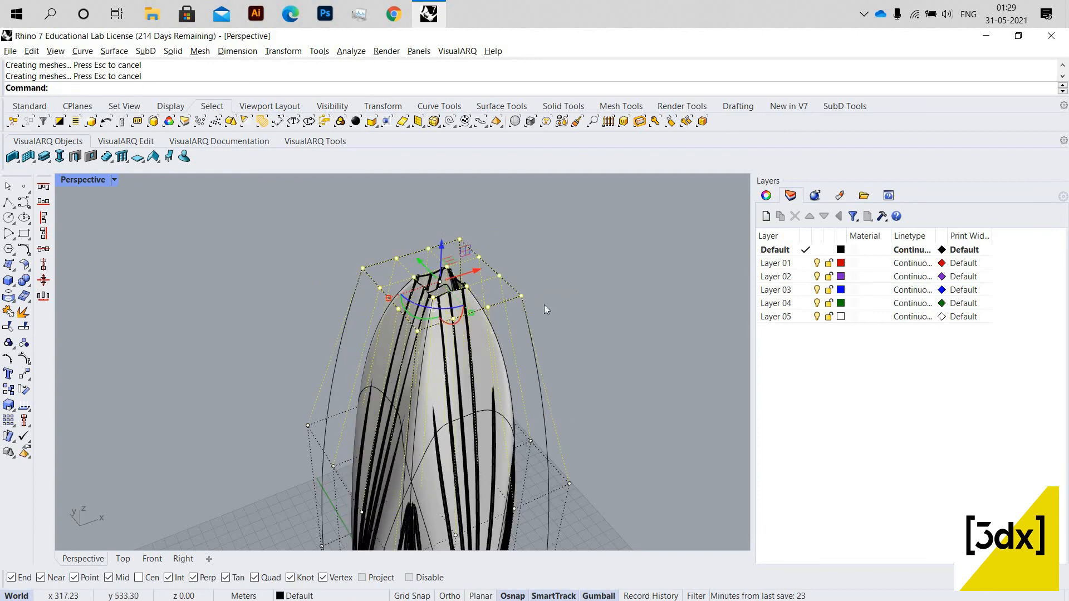
pyautogui.press('Escape')
# Turn off the cage's control points and delete the control cage around the tower.
pyautogui.scroll(-10, 426, 342)
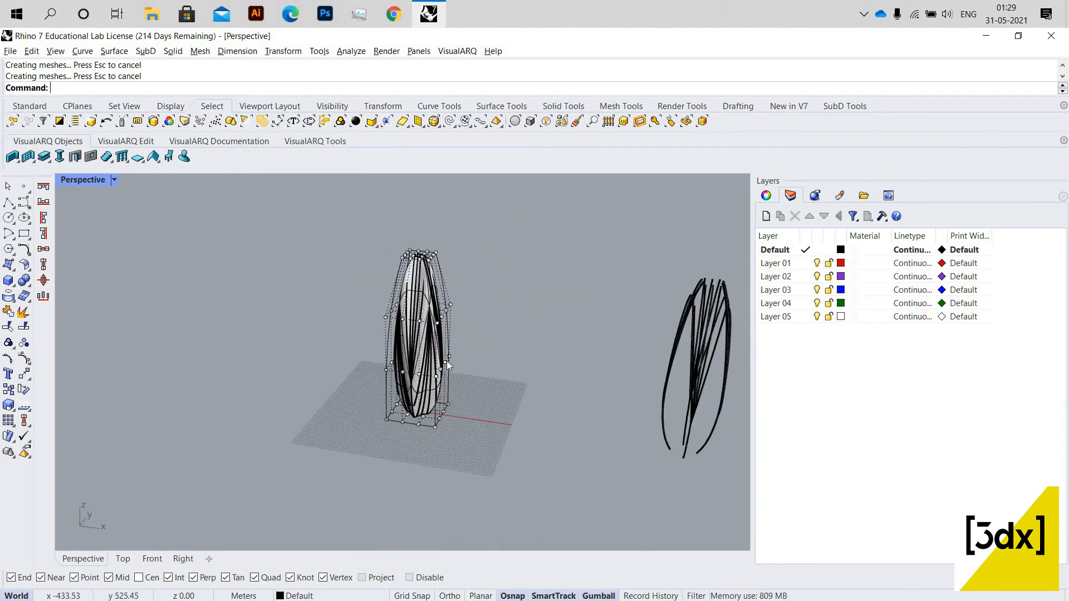
pyautogui.scroll(10, 447, 365)
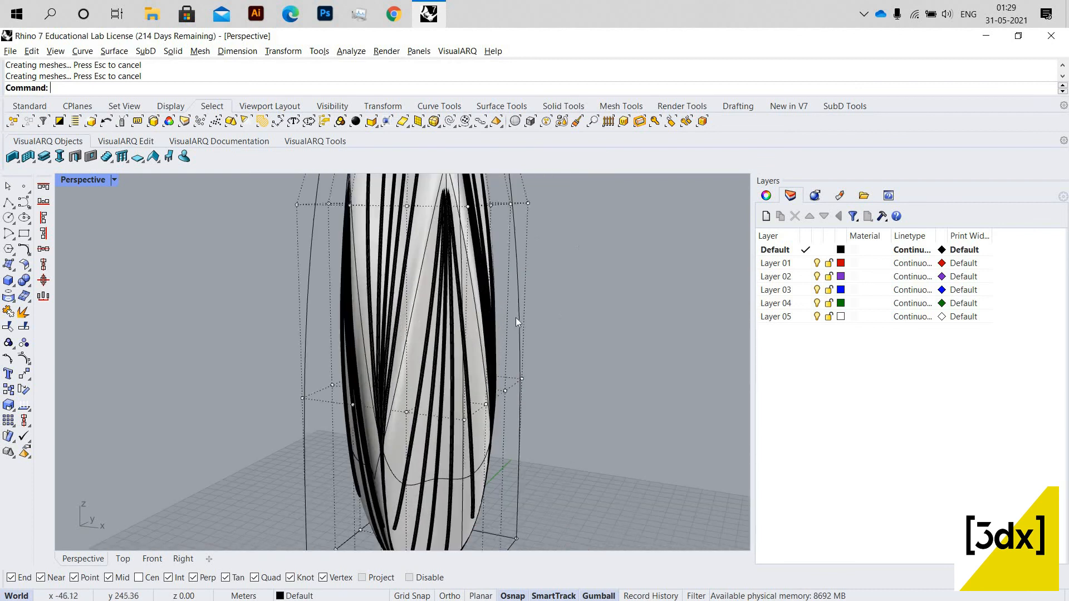
pyautogui.press('Escape')
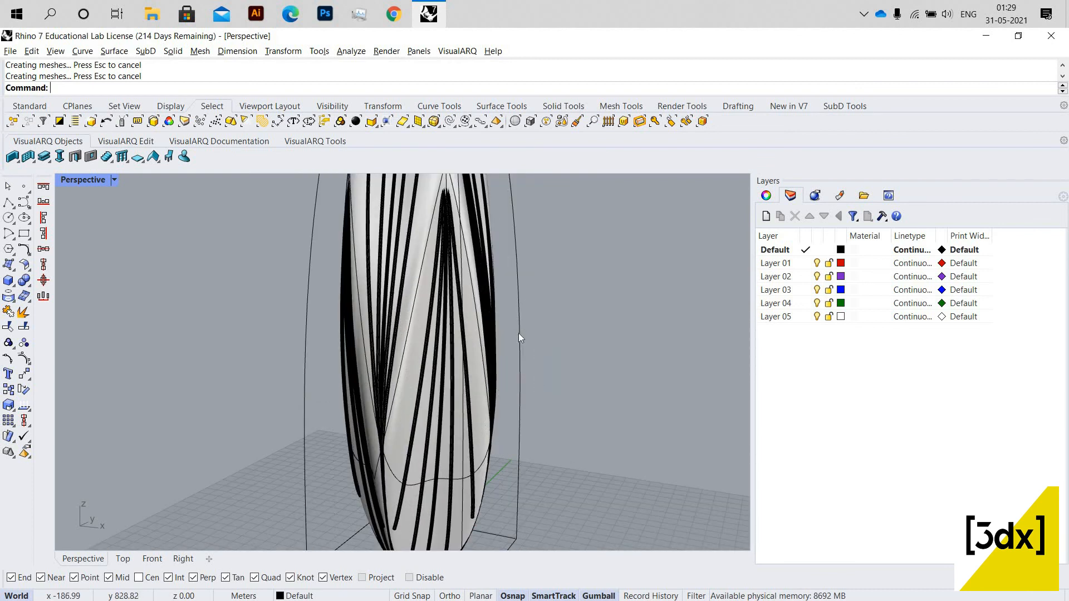
pyautogui.click(519, 338)
pyautogui.press('Delete')
# Examine the reshaped tower's tapered top and lattice from a distance and up close.
pyautogui.scroll(-8, 490, 356)
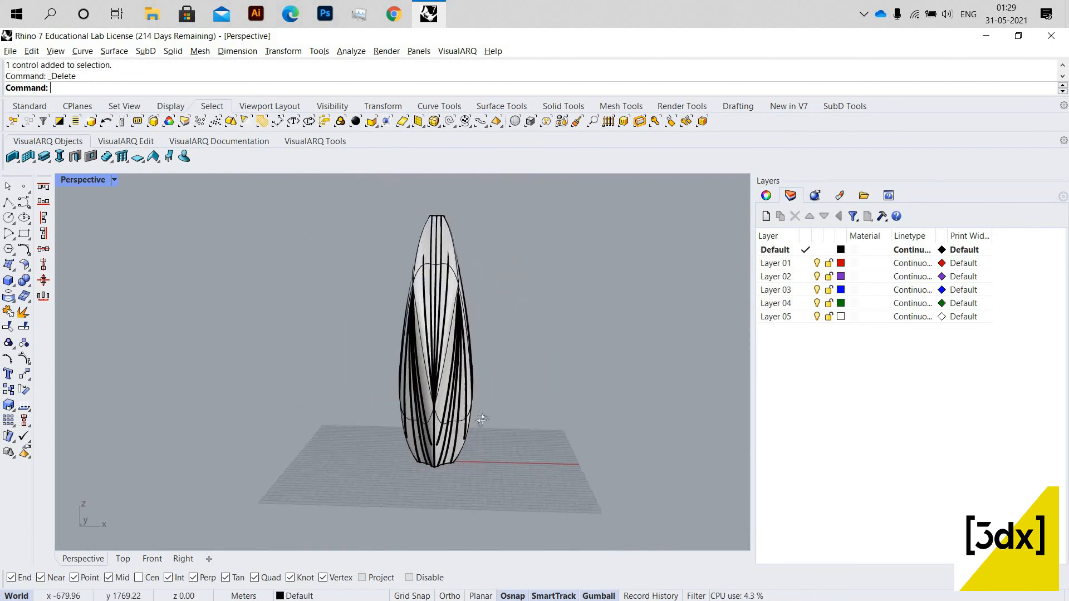
pyautogui.scroll(6, 501, 404)
pyautogui.moveTo(482, 419)
pyautogui.mouseDown(button='right')
pyautogui.moveTo(478, 404)
pyautogui.moveTo(540, 418)
pyautogui.moveTo(376, 454)
pyautogui.moveTo(518, 459)
pyautogui.moveTo(386, 442)
pyautogui.moveTo(490, 440)
pyautogui.moveTo(509, 429)
pyautogui.moveTo(473, 423)
pyautogui.mouseUp(button='right')
pyautogui.scroll(-6, 423, 459)
pyautogui.scroll(4, 376, 453)
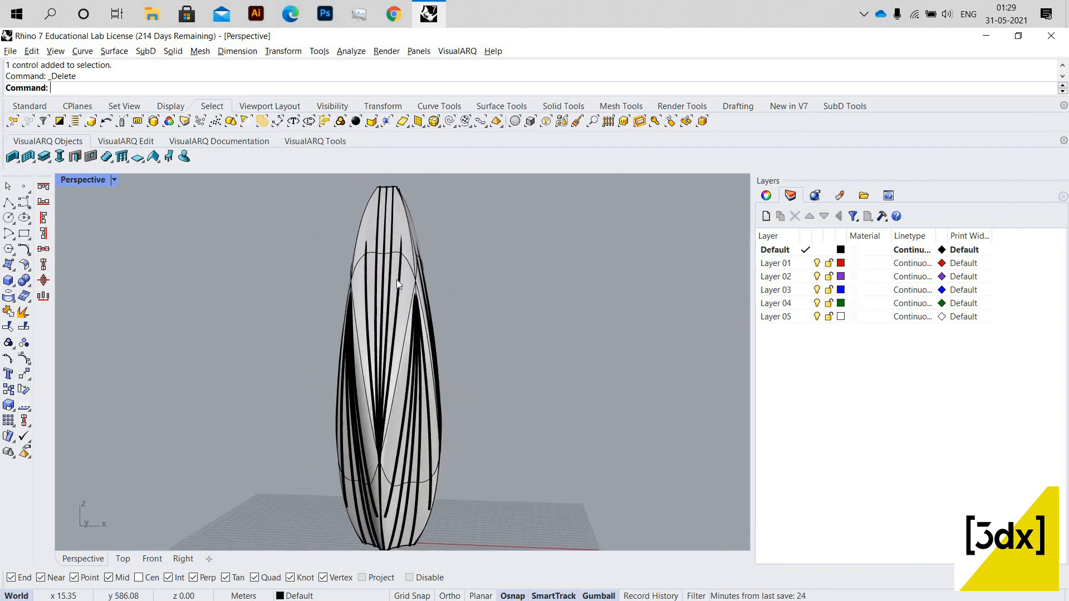
pyautogui.scroll(8, 424, 273)
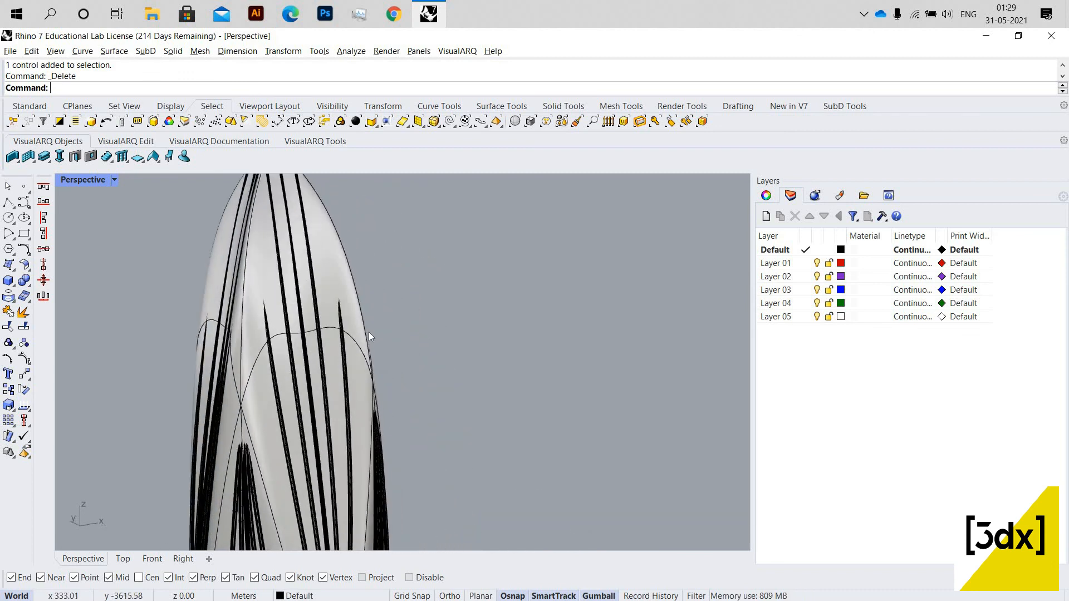
pyautogui.scroll(-6, 305, 318)
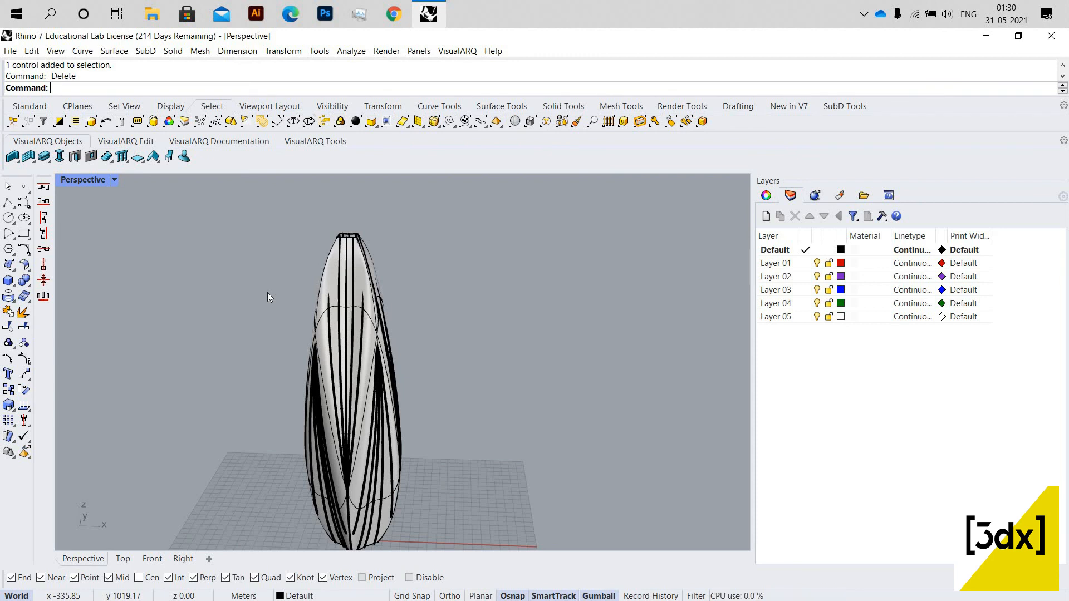
# Switch to Chrome to view the open YouTube channel page.
pyautogui.click(394, 13)
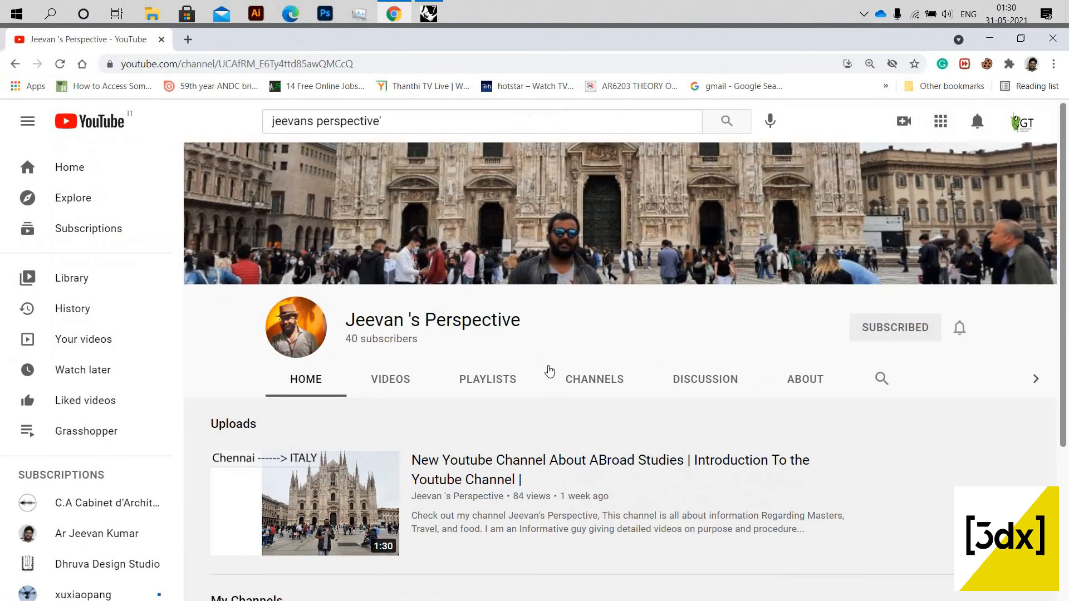